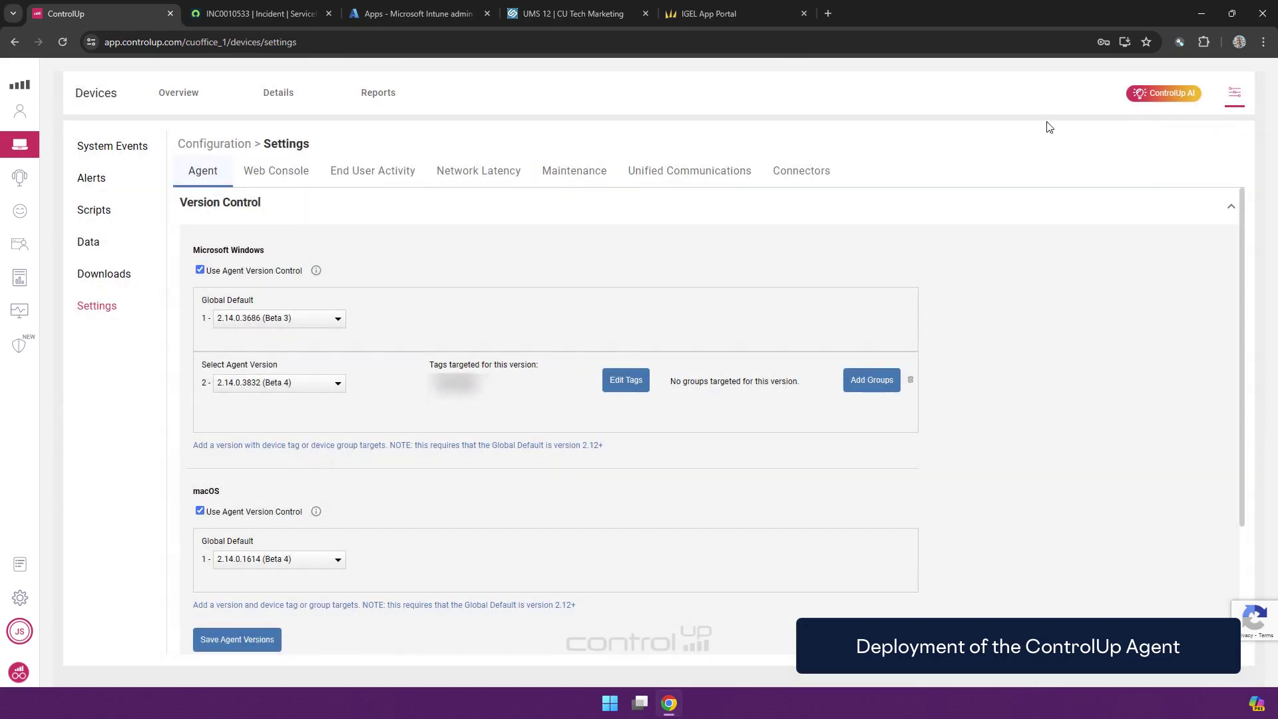
Review the Windows, macOS and Linux agent install instructions, then switch to the Intune apps tab
{"action": "left_click", "coordinate": [104, 277]}
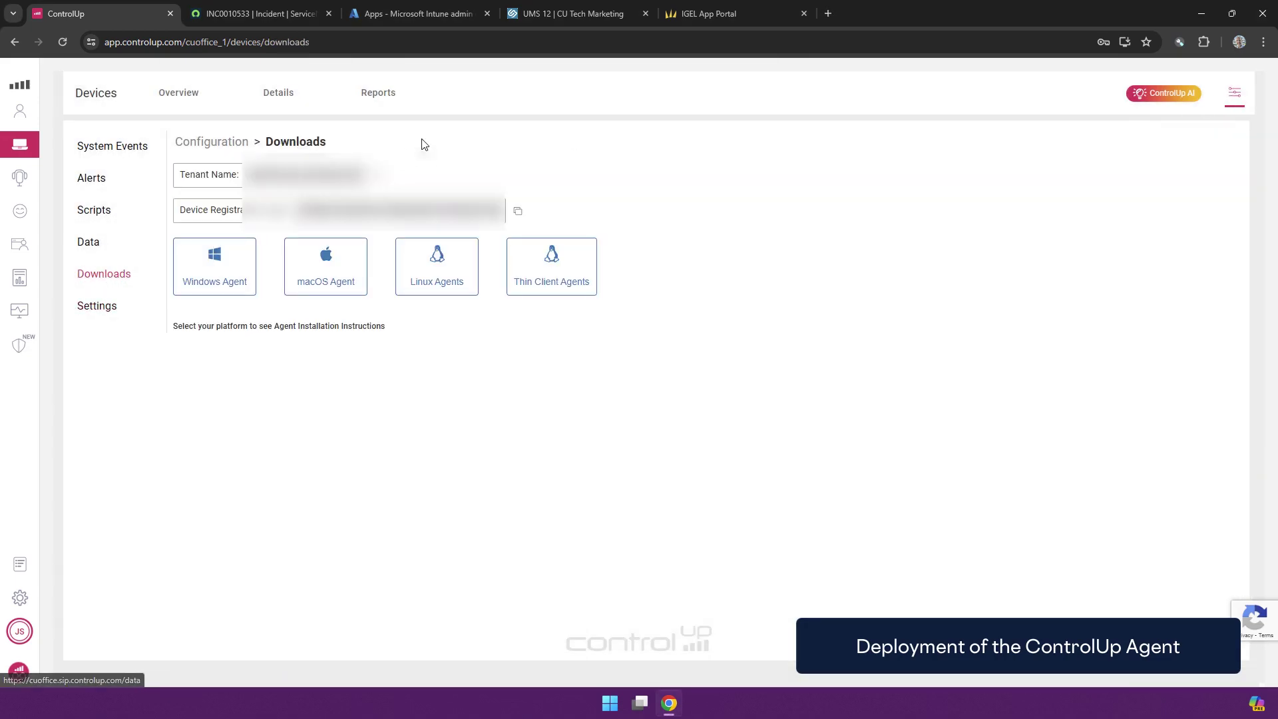
{"action": "left_click", "coordinate": [208, 278]}
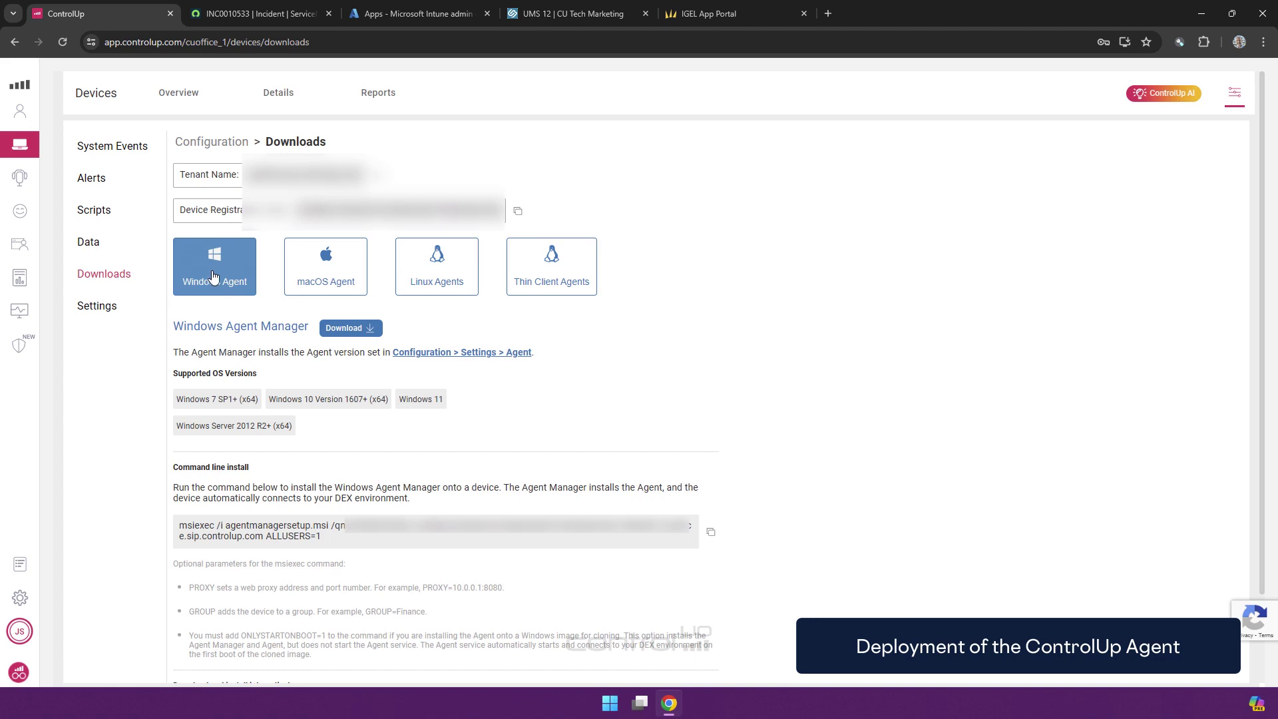
{"action": "left_click", "coordinate": [342, 278]}
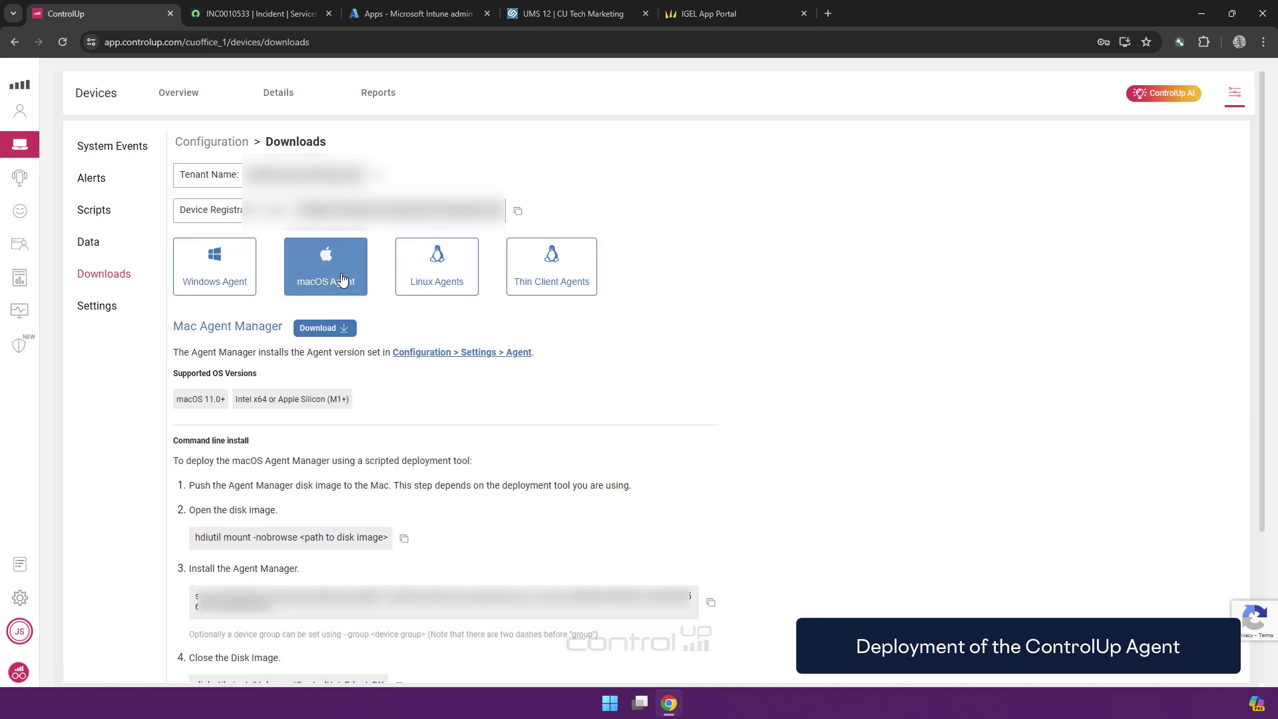
{"action": "left_click", "coordinate": [423, 261]}
{"action": "left_click", "coordinate": [416, 16]}
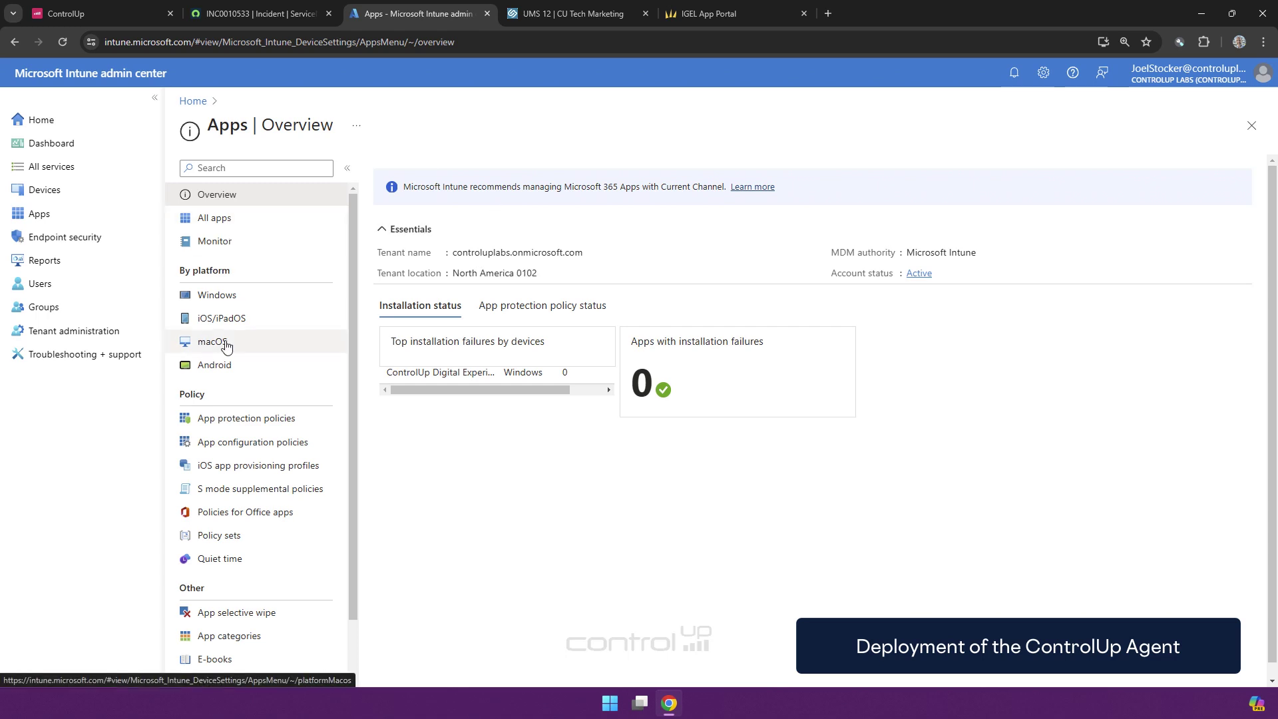
Edit the assignments of the ControlUp Digital Experience Assistant Windows app, then return to ControlUp downloads
{"action": "left_click", "coordinate": [228, 298]}
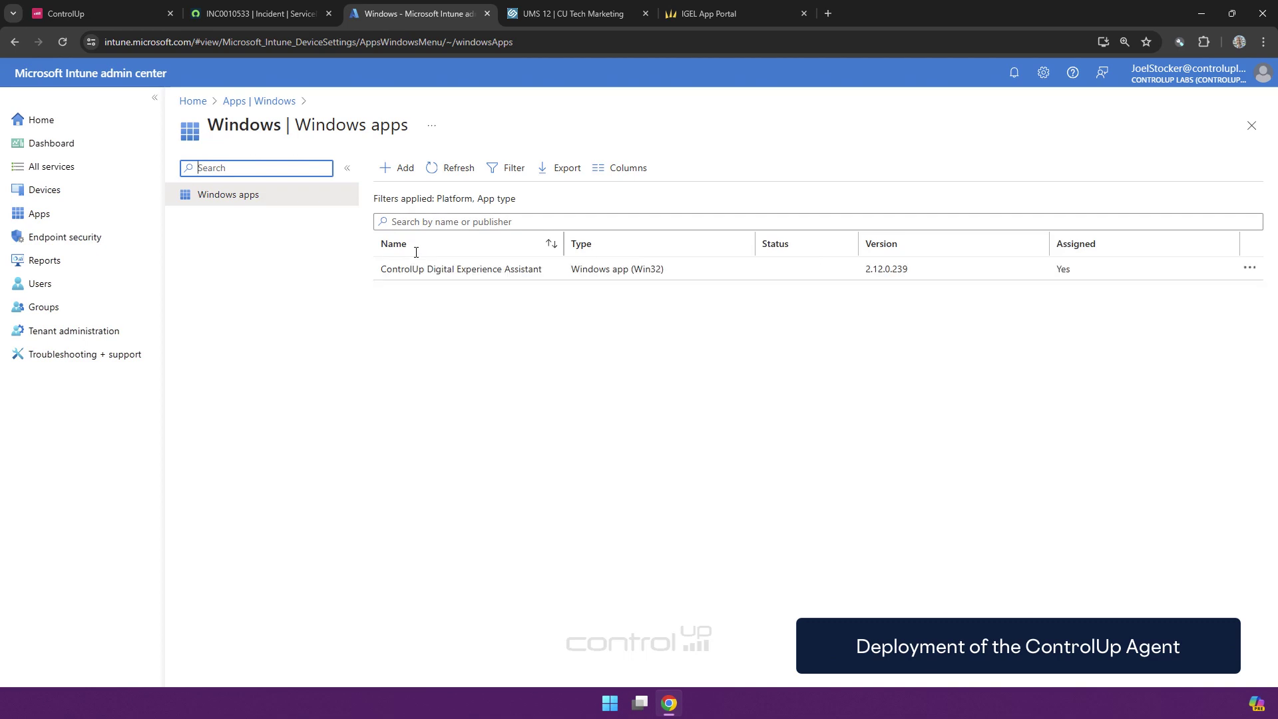
{"action": "left_click", "coordinate": [429, 272]}
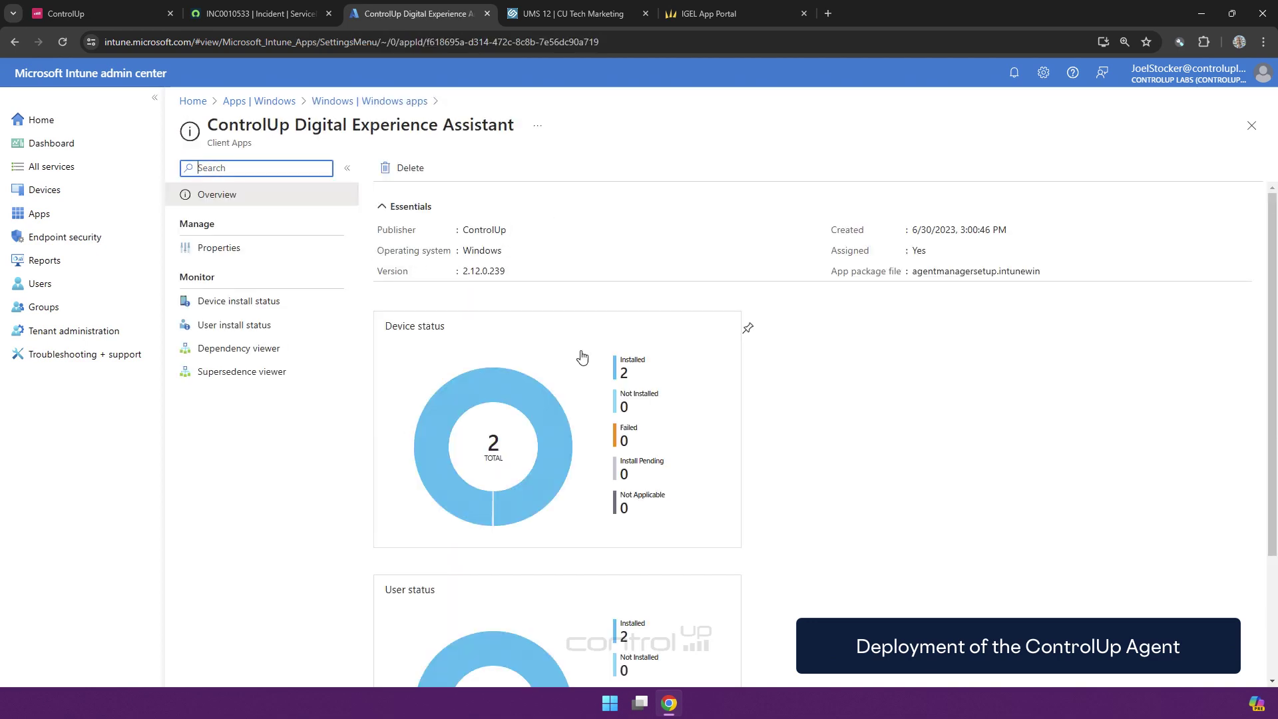
{"action": "left_click", "coordinate": [223, 252]}
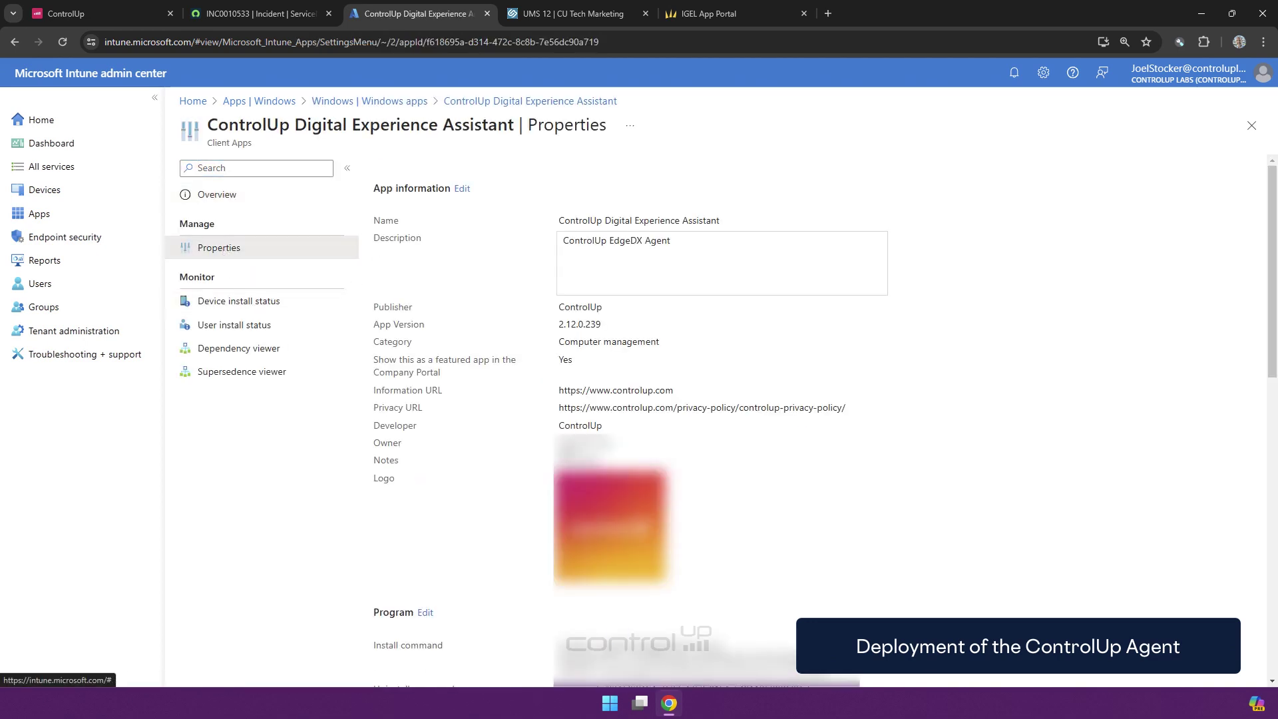
{"action": "scroll", "coordinate": [575, 395], "scroll_direction": "down", "scroll_amount": 3}
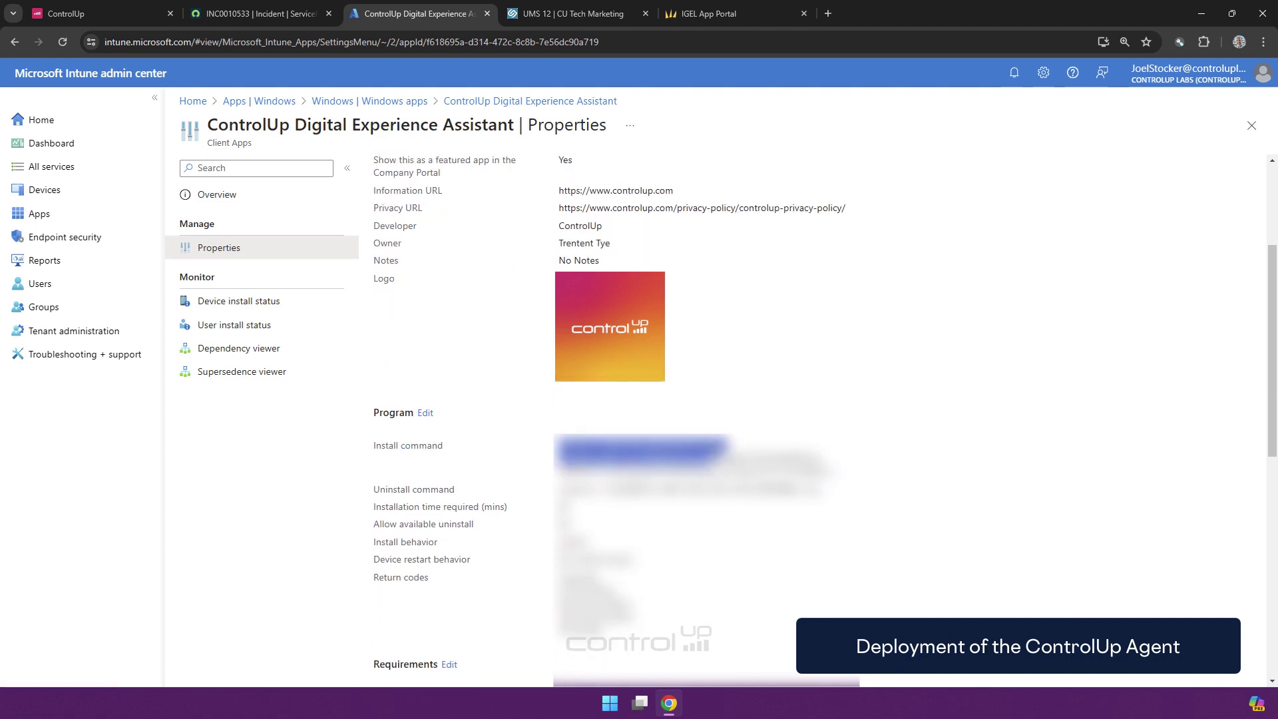
{"action": "scroll", "coordinate": [575, 395], "scroll_direction": "down", "scroll_amount": 1}
{"action": "scroll", "coordinate": [632, 471], "scroll_direction": "down", "scroll_amount": 7}
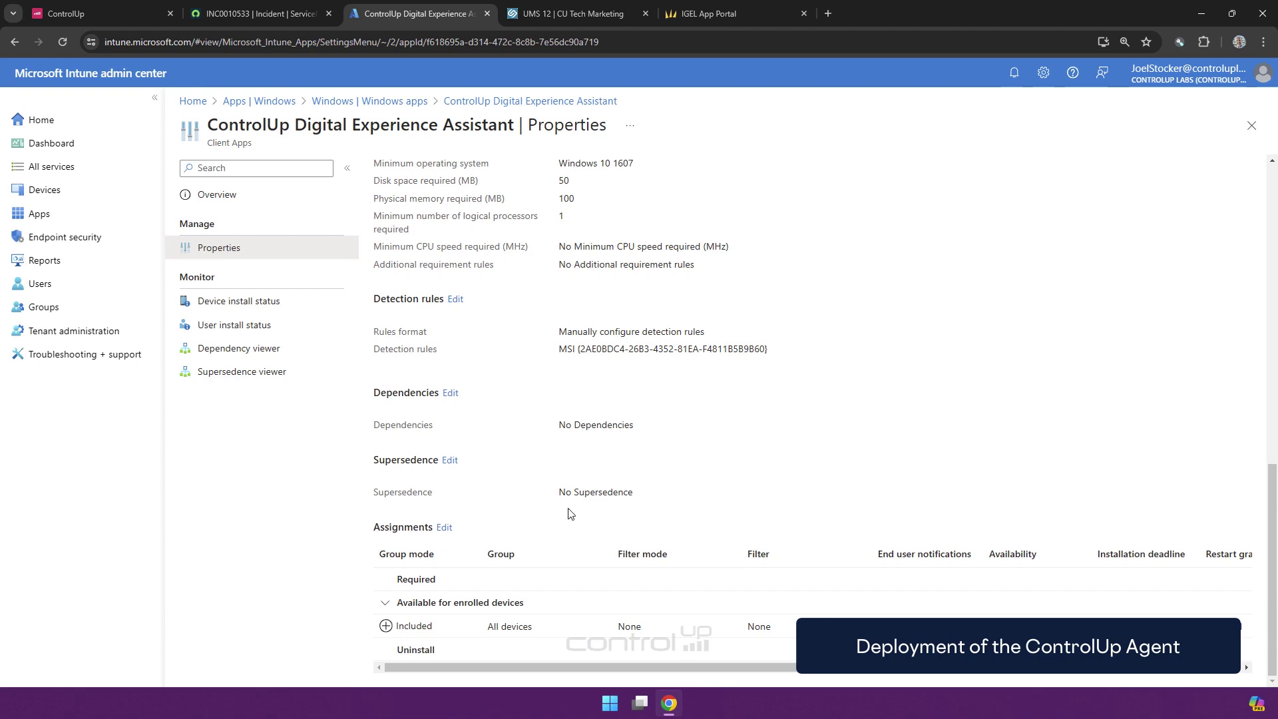
{"action": "left_click", "coordinate": [444, 528]}
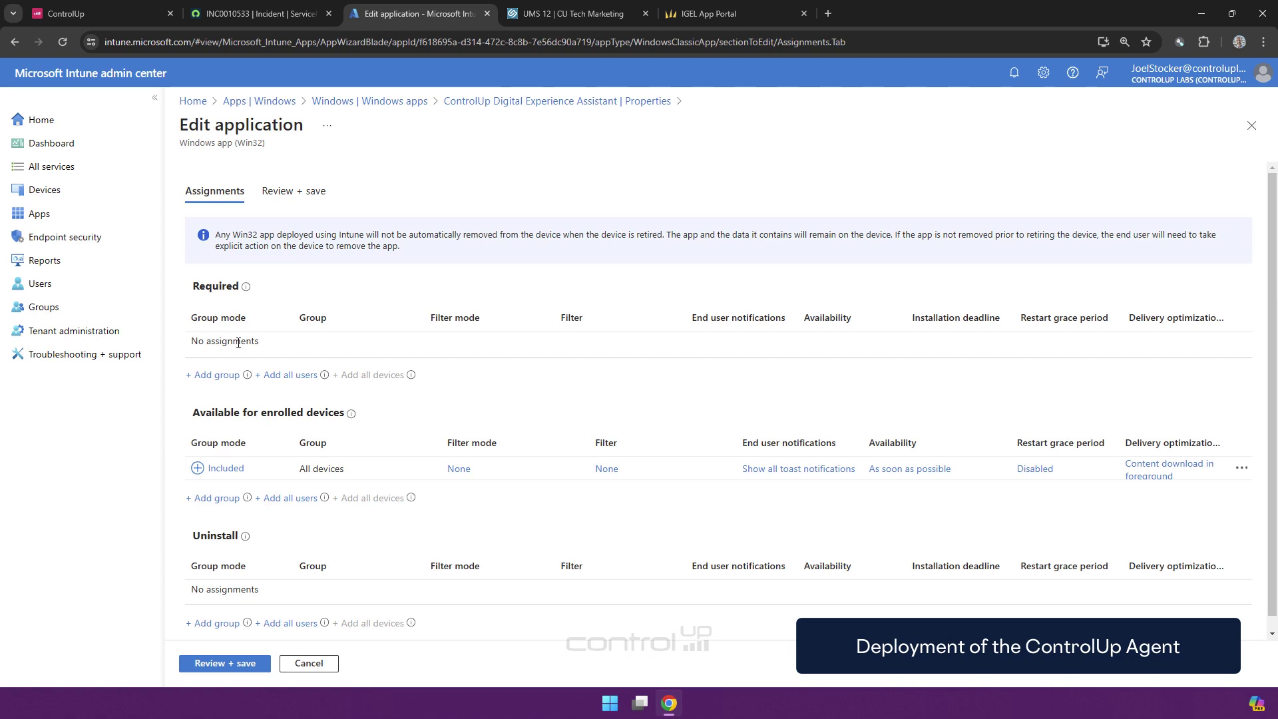
{"action": "left_click_drag", "start_coordinate": [203, 342], "coordinate": [247, 343]}
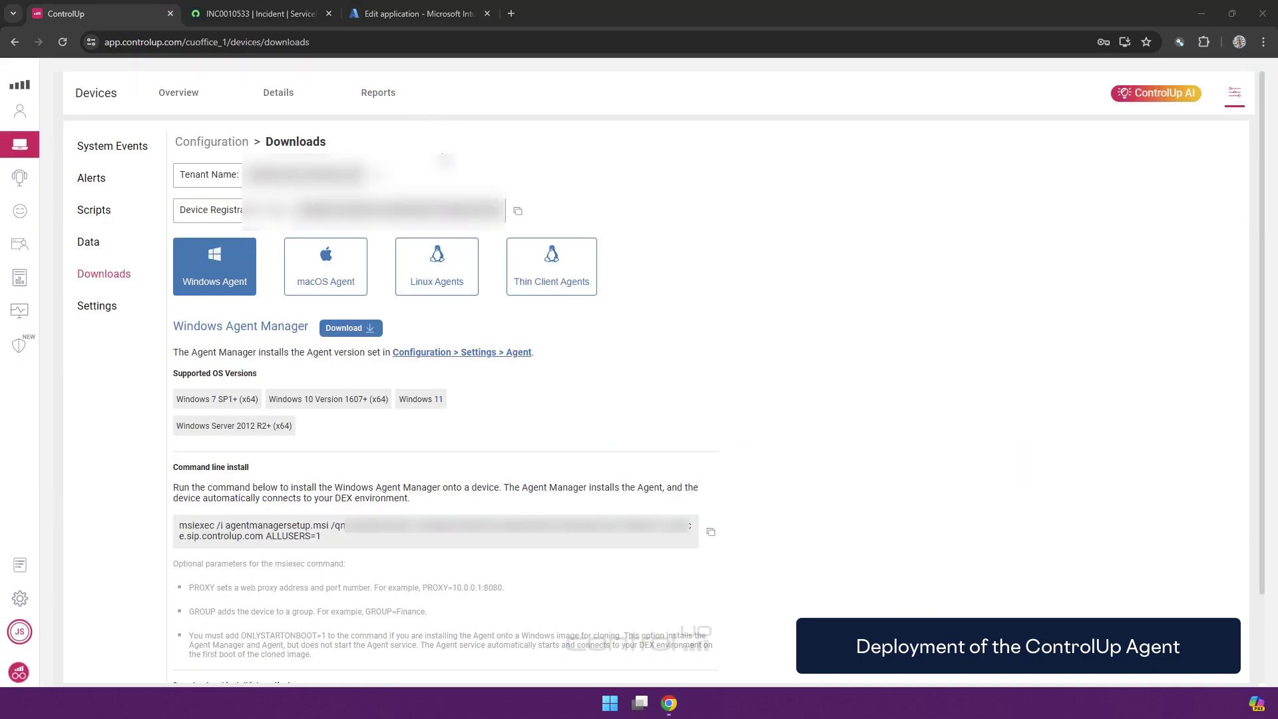
Show the device Details table with the Demo Preset columns, then open the Employees dashboard
{"action": "left_click", "coordinate": [187, 98]}
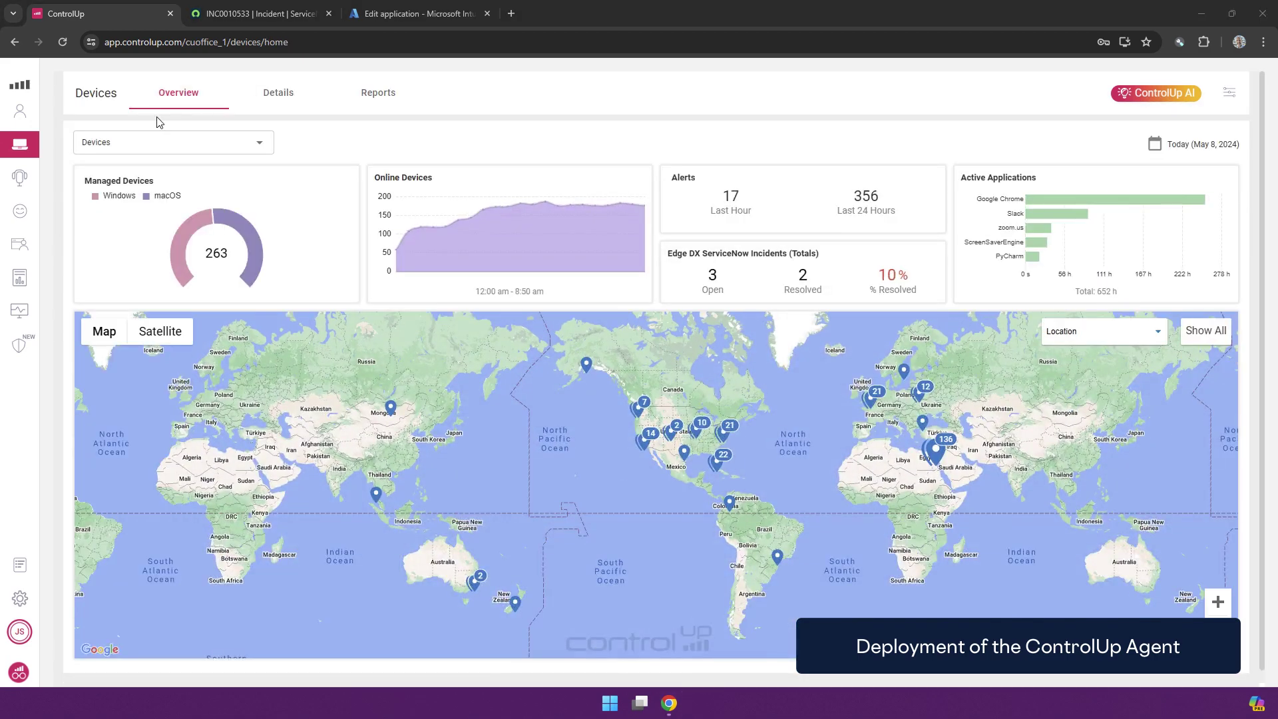
{"action": "left_click", "coordinate": [291, 95]}
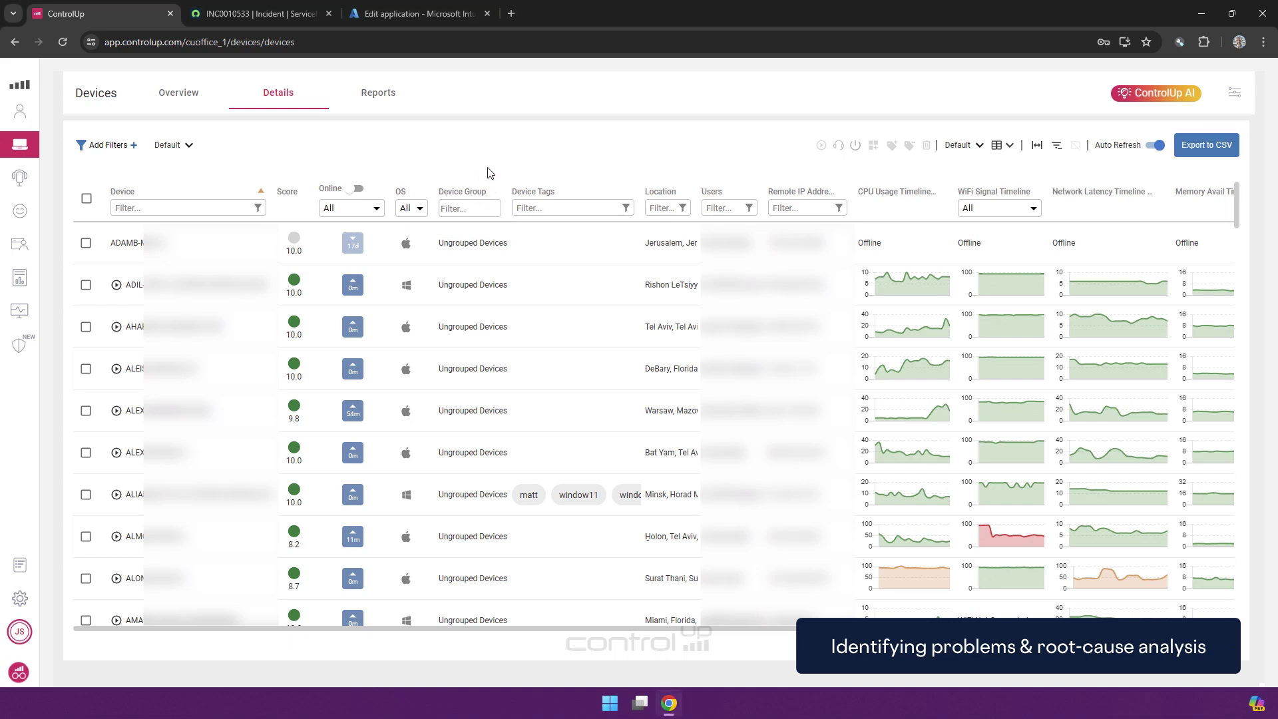
{"action": "left_click", "coordinate": [978, 148]}
{"action": "left_click", "coordinate": [992, 223]}
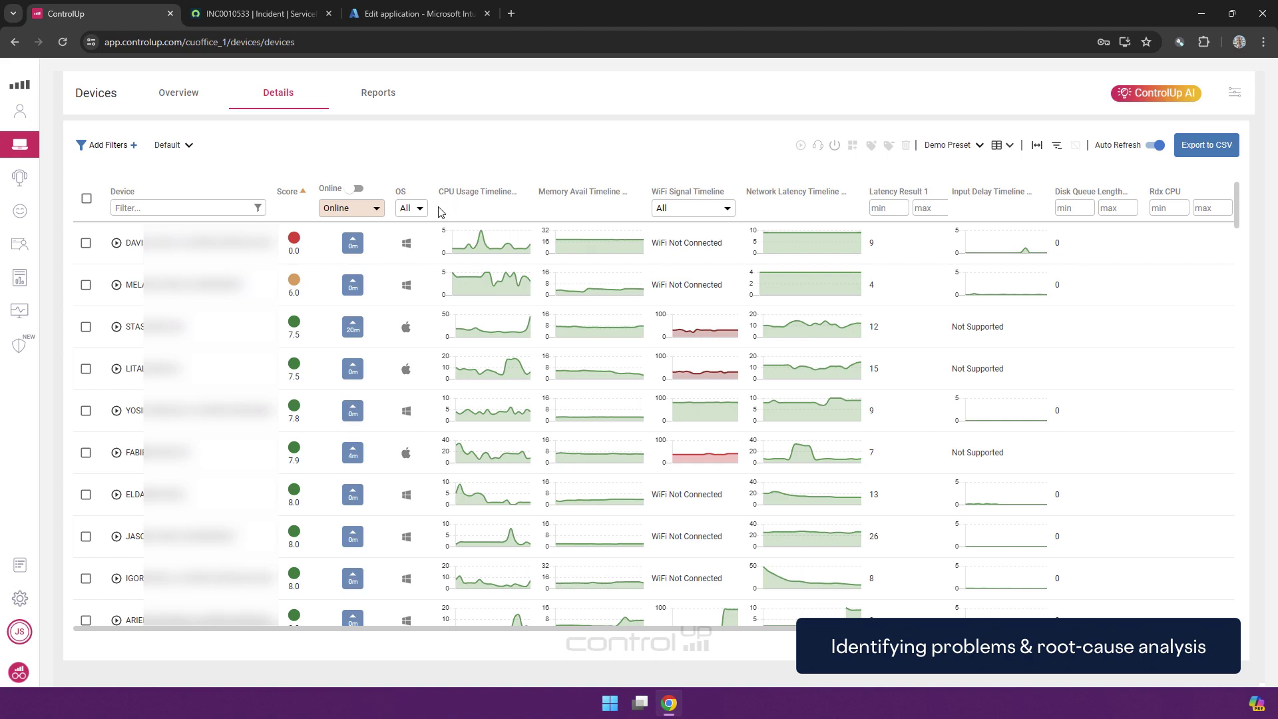
{"action": "mouse_move", "coordinate": [291, 241]}
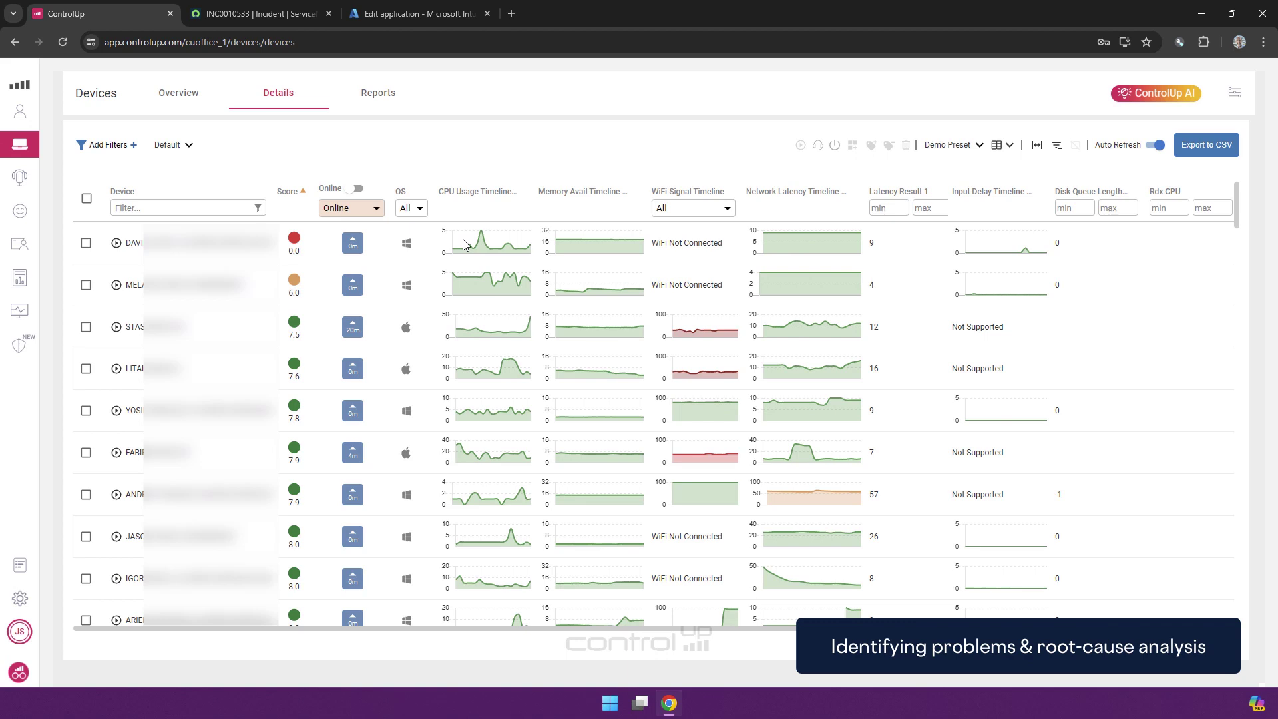
{"action": "left_click", "coordinate": [26, 109]}
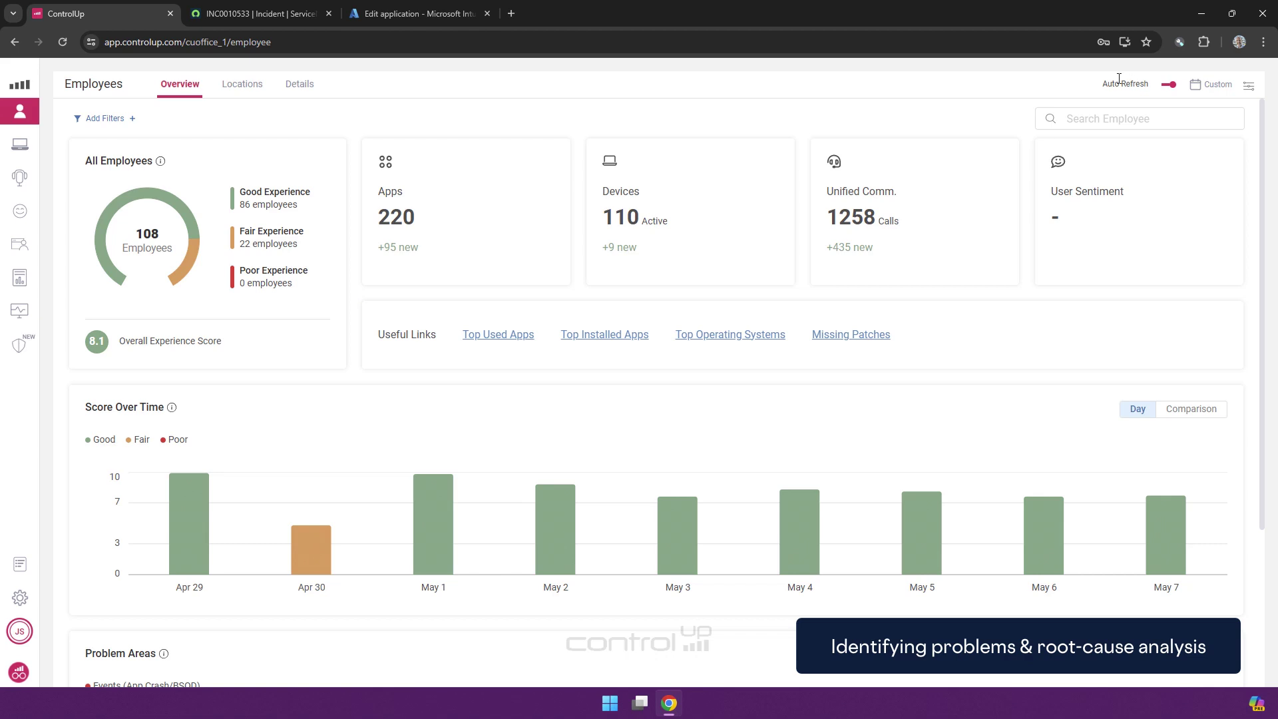
{"action": "left_click", "coordinate": [1215, 86]}
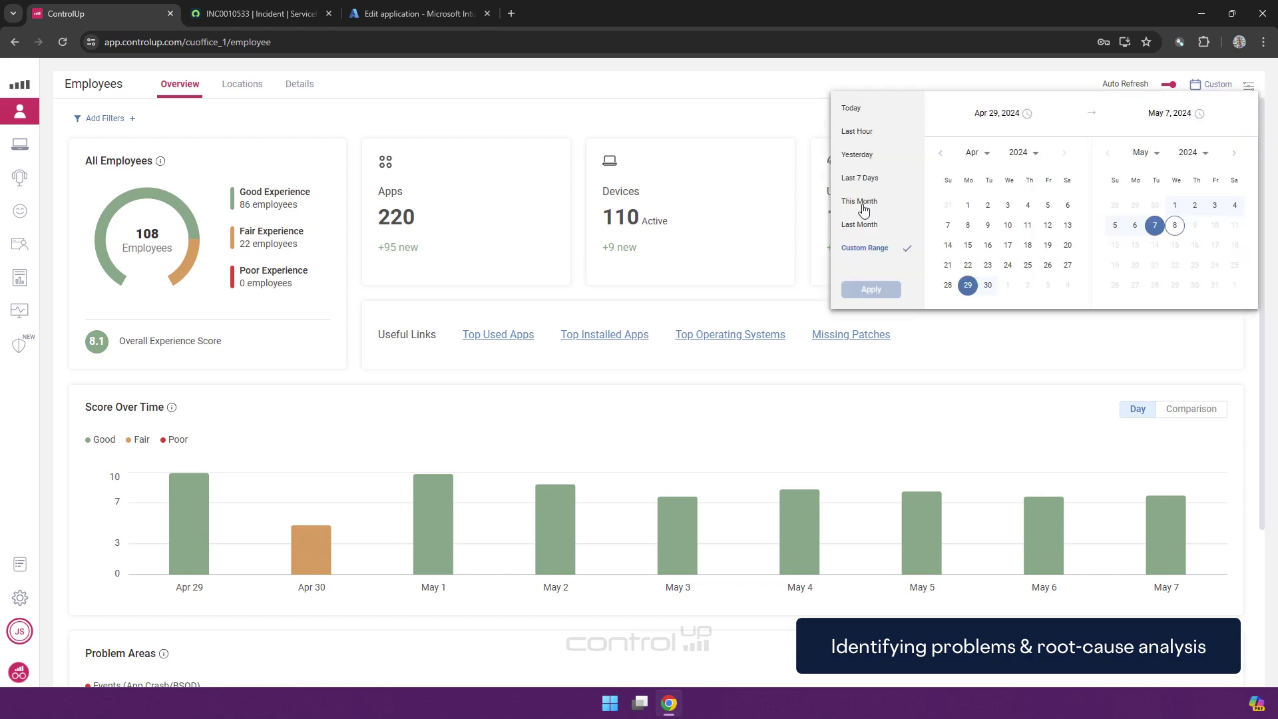
{"action": "left_click", "coordinate": [783, 93]}
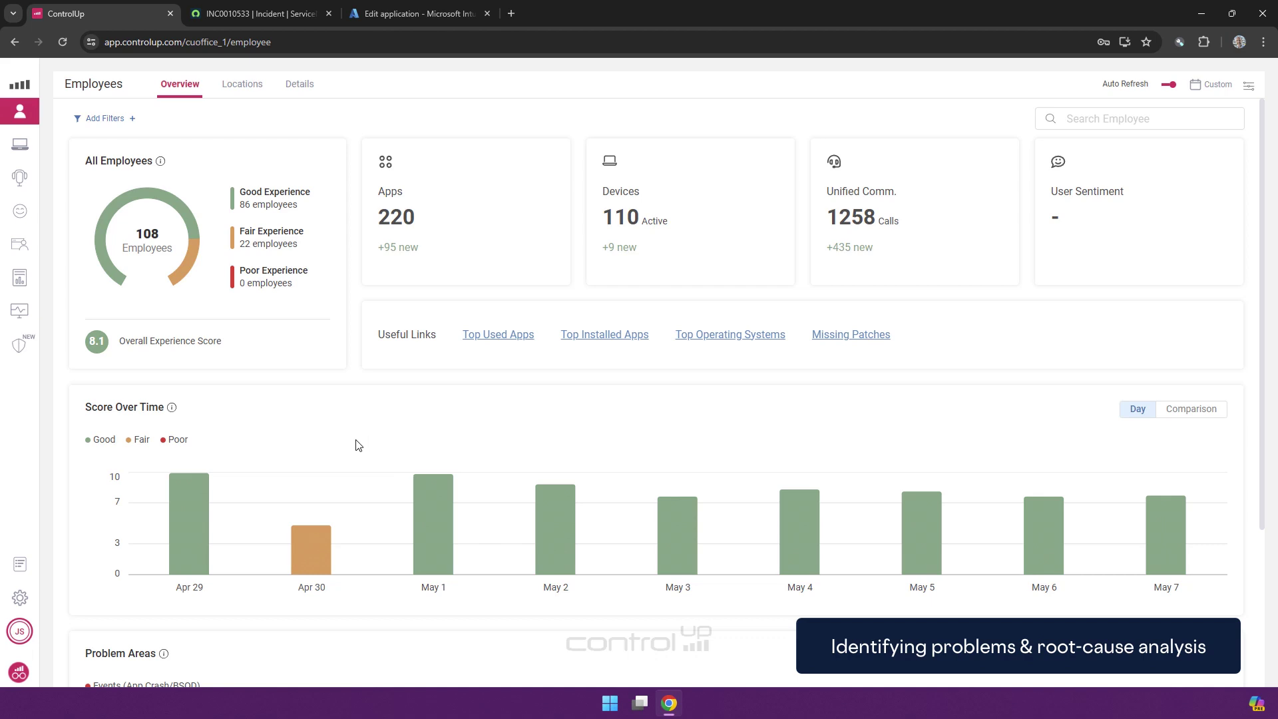
{"action": "mouse_move", "coordinate": [293, 533]}
{"action": "left_click", "coordinate": [311, 554]}
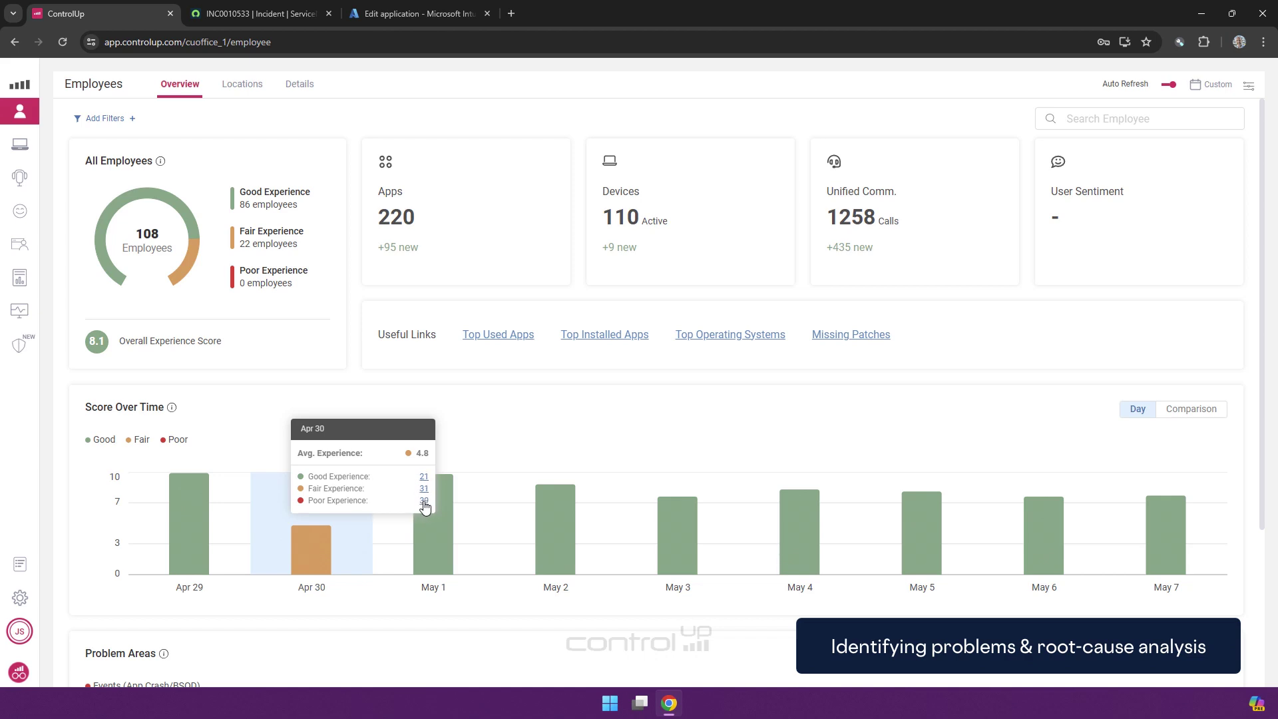
{"action": "left_click", "coordinate": [424, 503]}
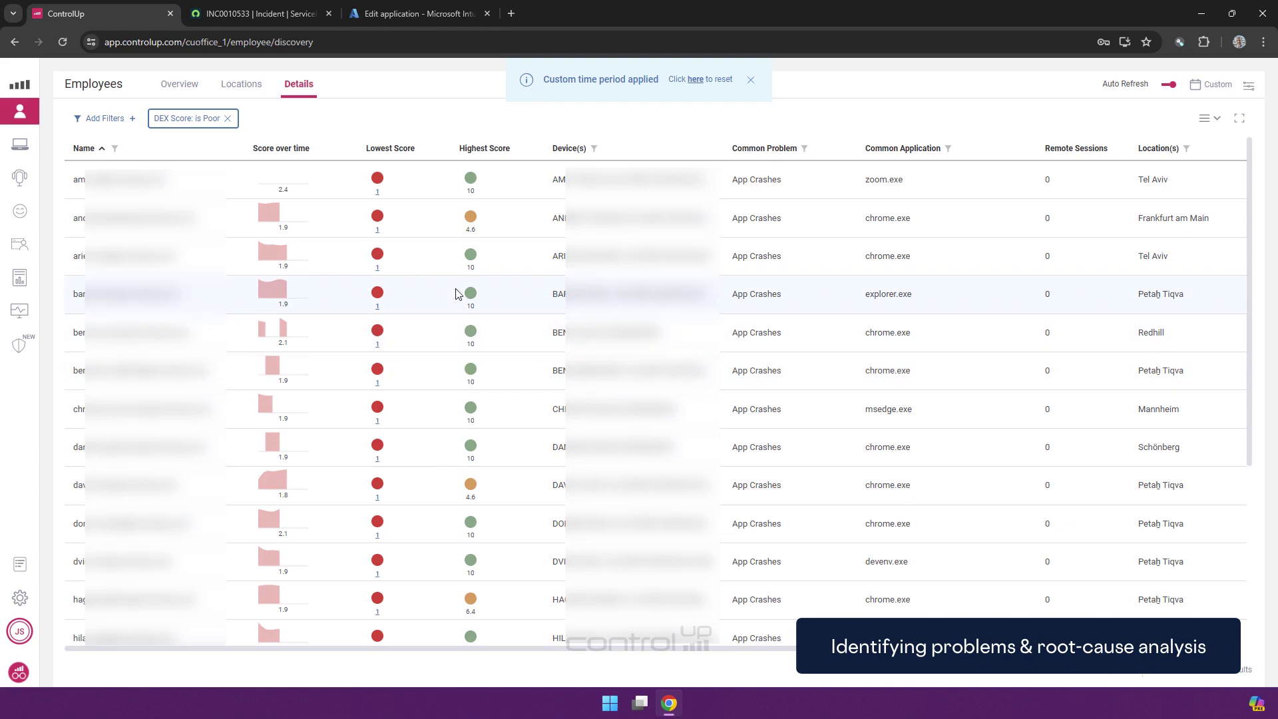
{"action": "scroll", "coordinate": [474, 363], "scroll_direction": "down", "scroll_amount": 4}
{"action": "scroll", "coordinate": [472, 373], "scroll_direction": "up", "scroll_amount": 5}
{"action": "left_click", "coordinate": [228, 118]}
{"action": "left_click", "coordinate": [180, 84]}
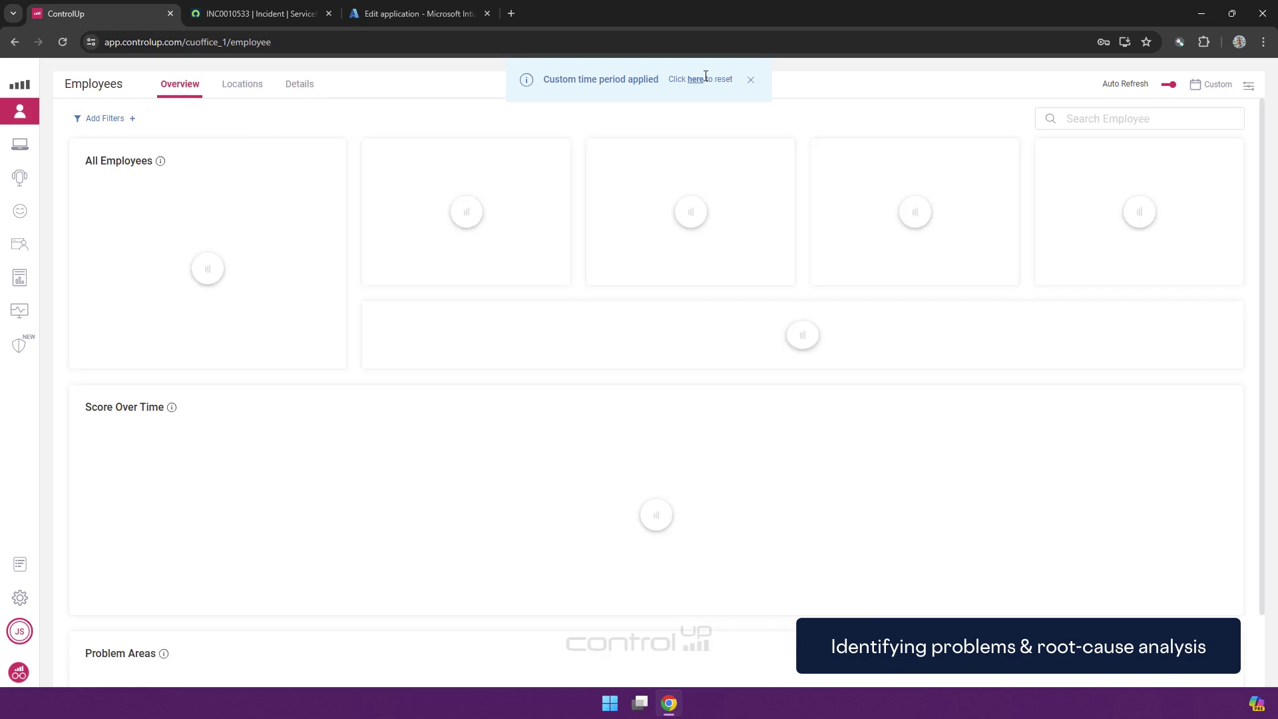
{"action": "left_click", "coordinate": [696, 80]}
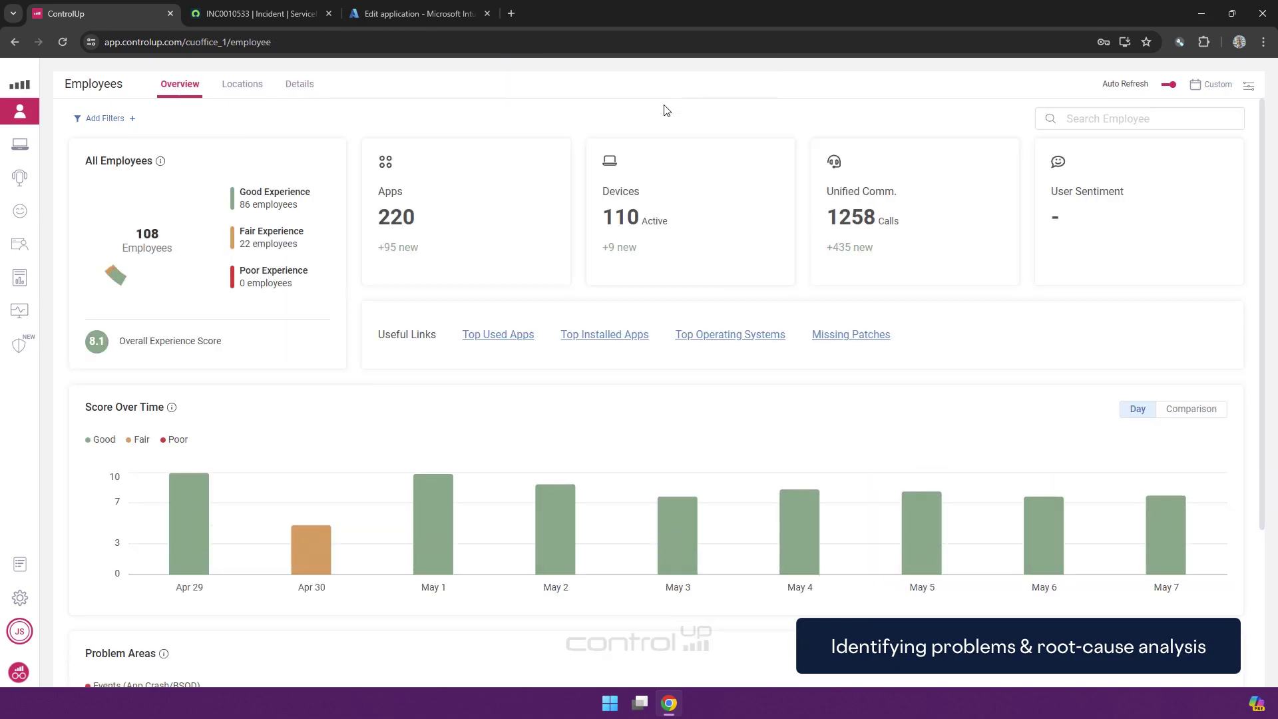
{"action": "scroll", "coordinate": [428, 282], "scroll_direction": "down", "scroll_amount": 3}
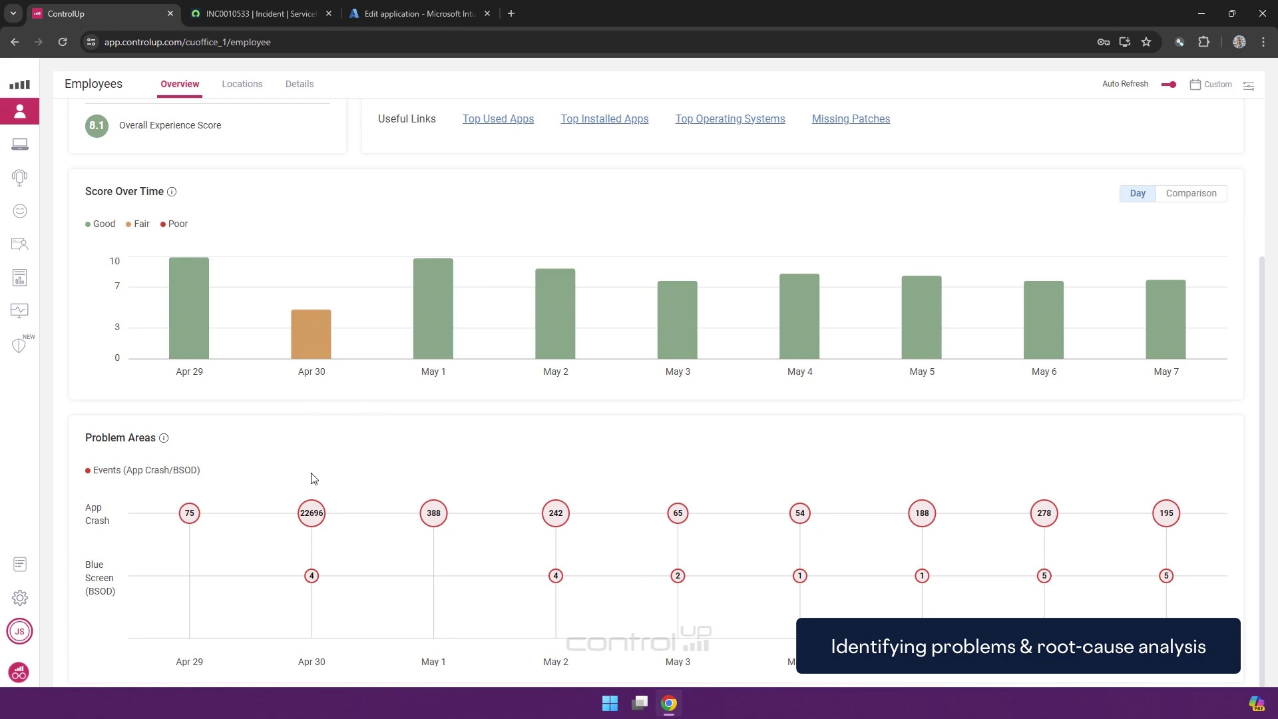
Open the Apr 30 App Crash breakdown and drill into the ms-teams.exe Windows event log report
{"action": "left_click", "coordinate": [315, 517]}
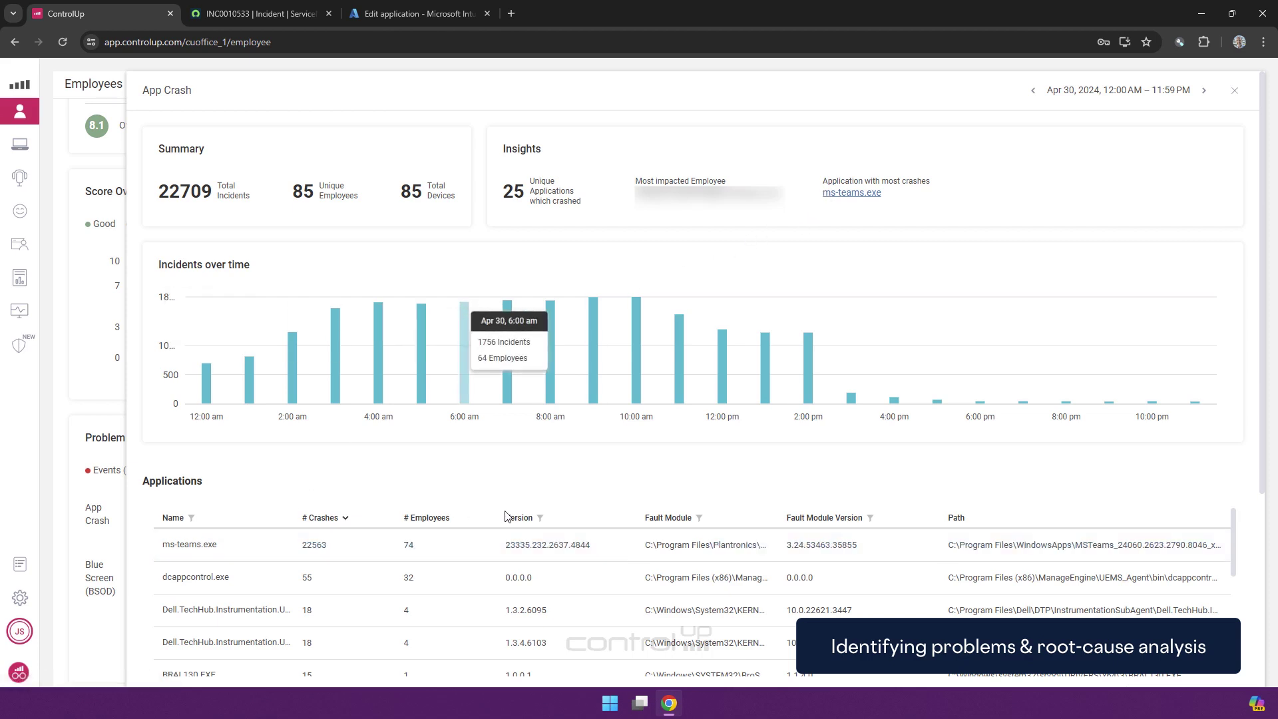
{"action": "scroll", "coordinate": [458, 470], "scroll_direction": "down", "scroll_amount": 4}
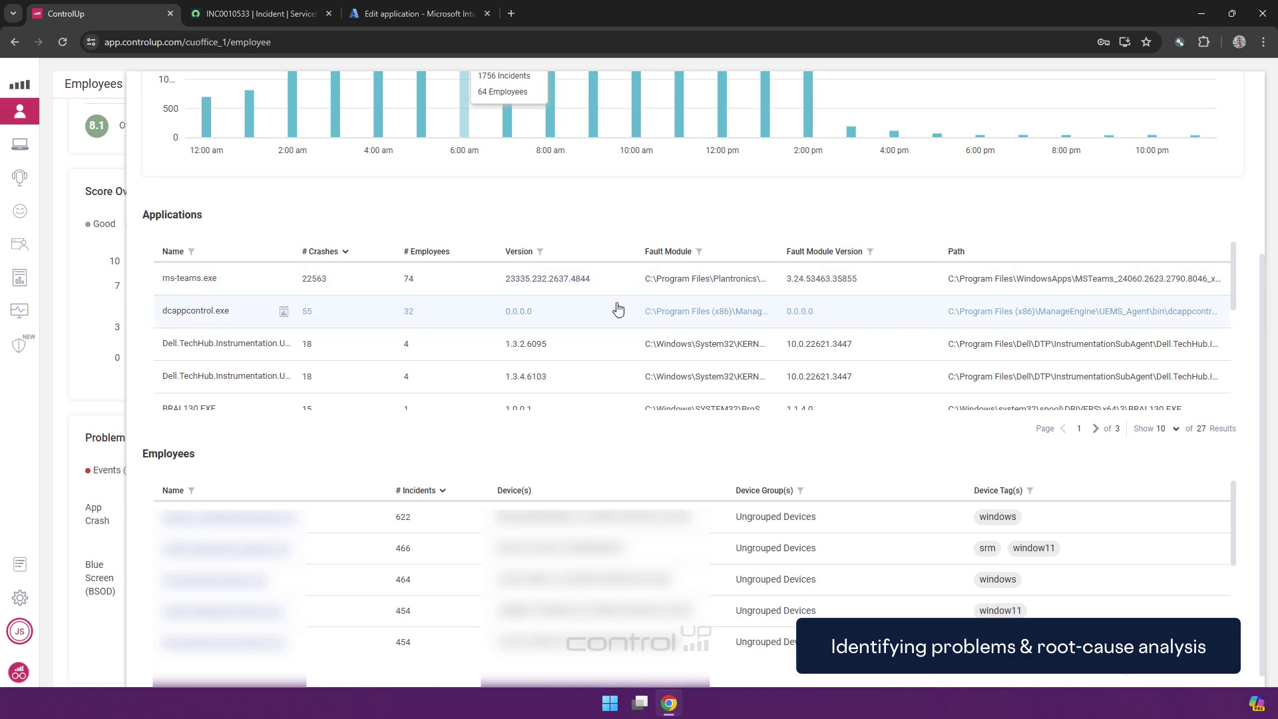
{"action": "left_click", "coordinate": [283, 280]}
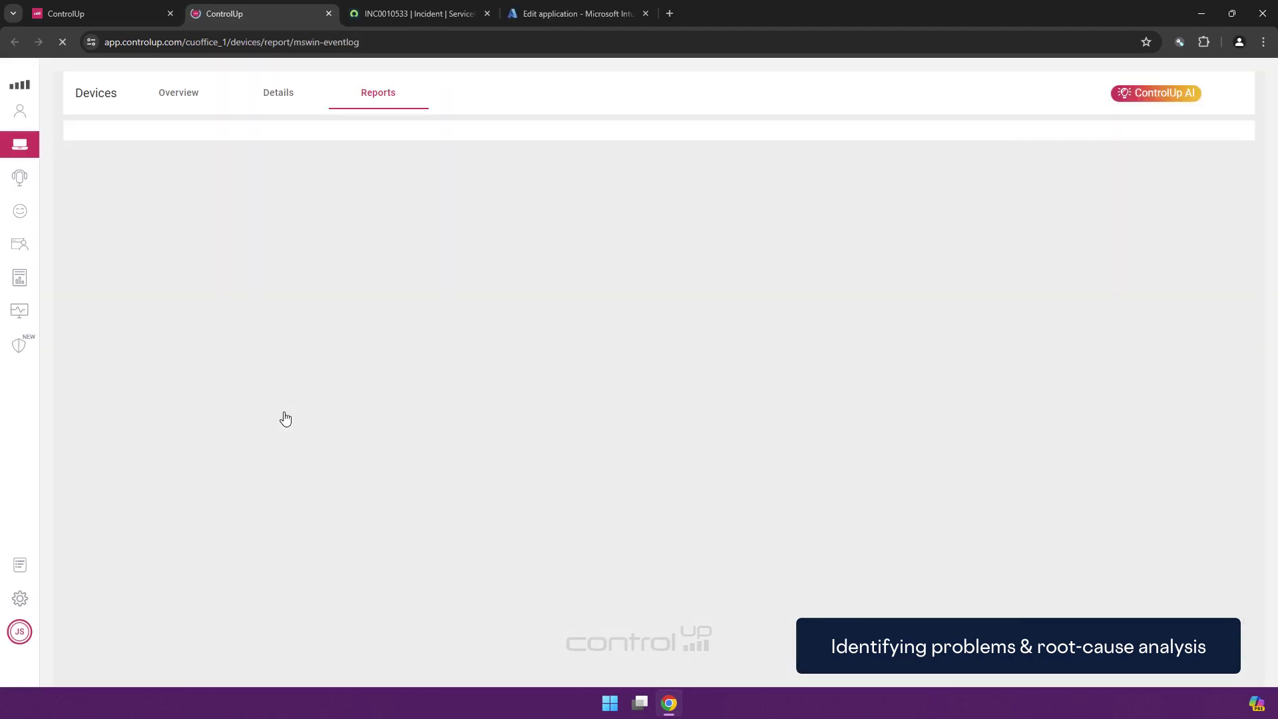
Scroll the event log table right and turn on Expand Description to read full fault entries
{"action": "scroll", "coordinate": [803, 471], "scroll_direction": "down", "scroll_amount": 5}
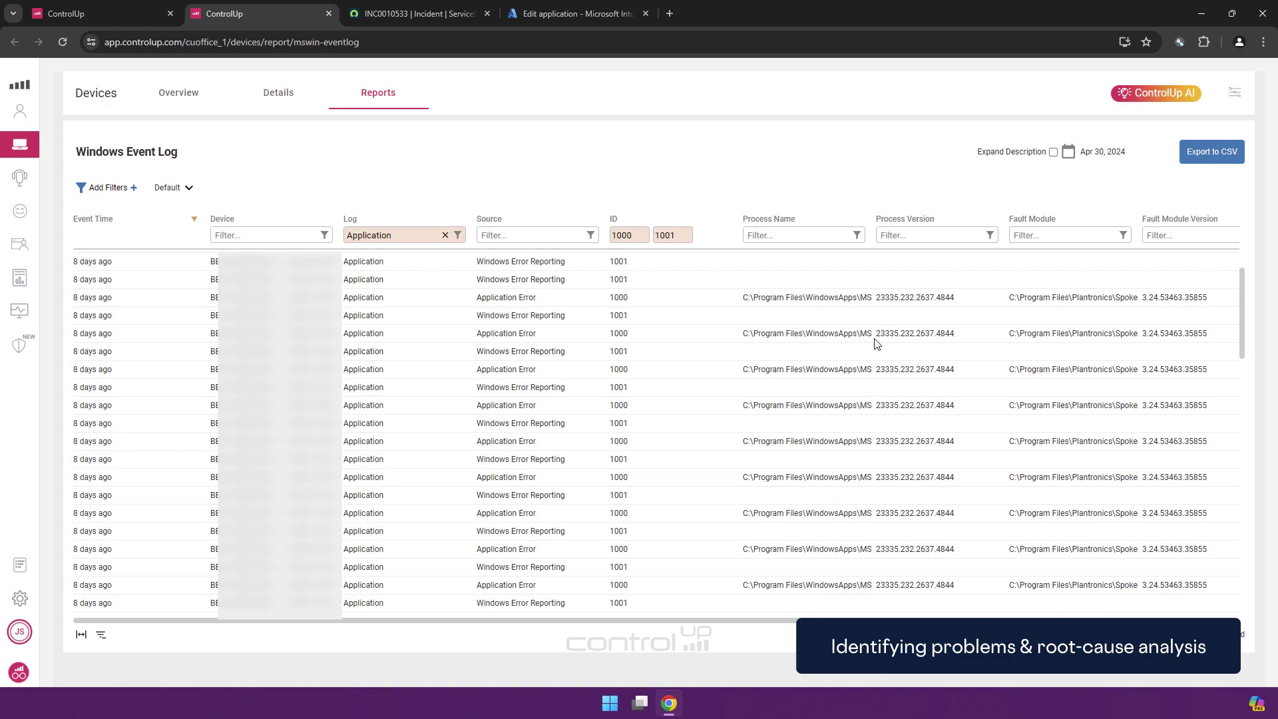
{"action": "left_click_drag", "start_coordinate": [697, 618], "coordinate": [1047, 619]}
{"action": "left_click", "coordinate": [1053, 151]}
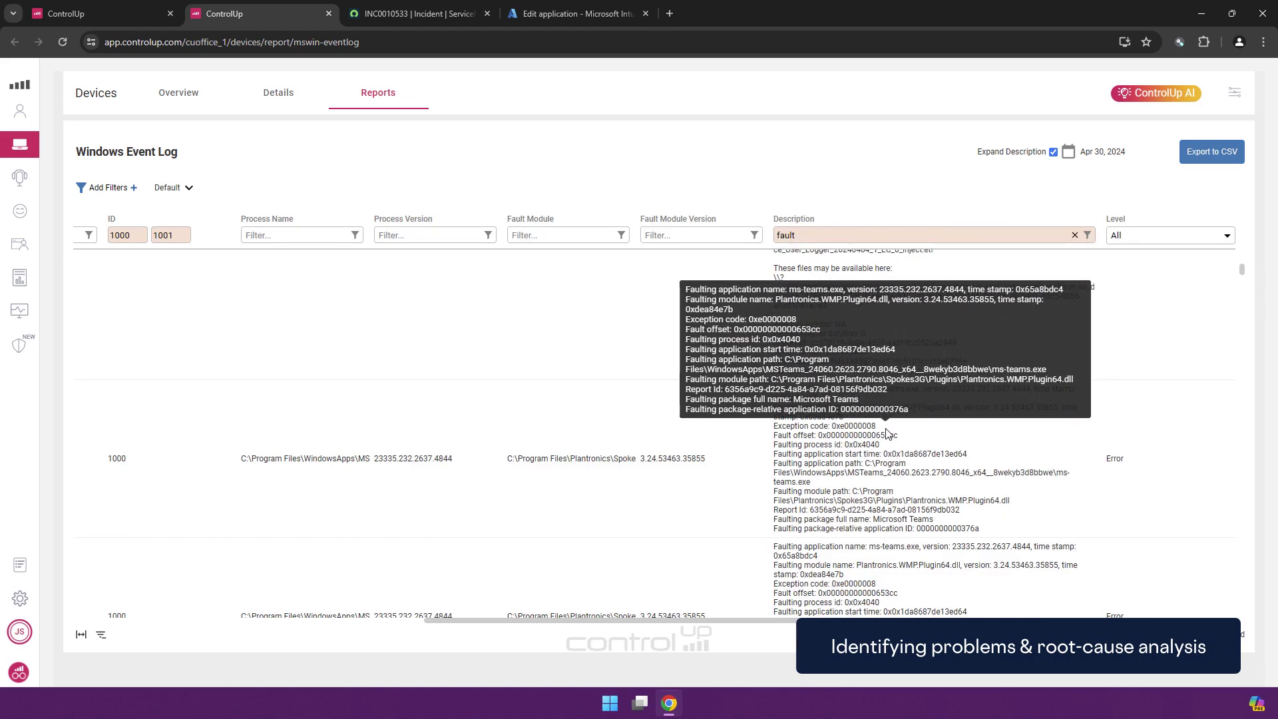
{"action": "scroll", "coordinate": [879, 399], "scroll_direction": "up", "scroll_amount": 1}
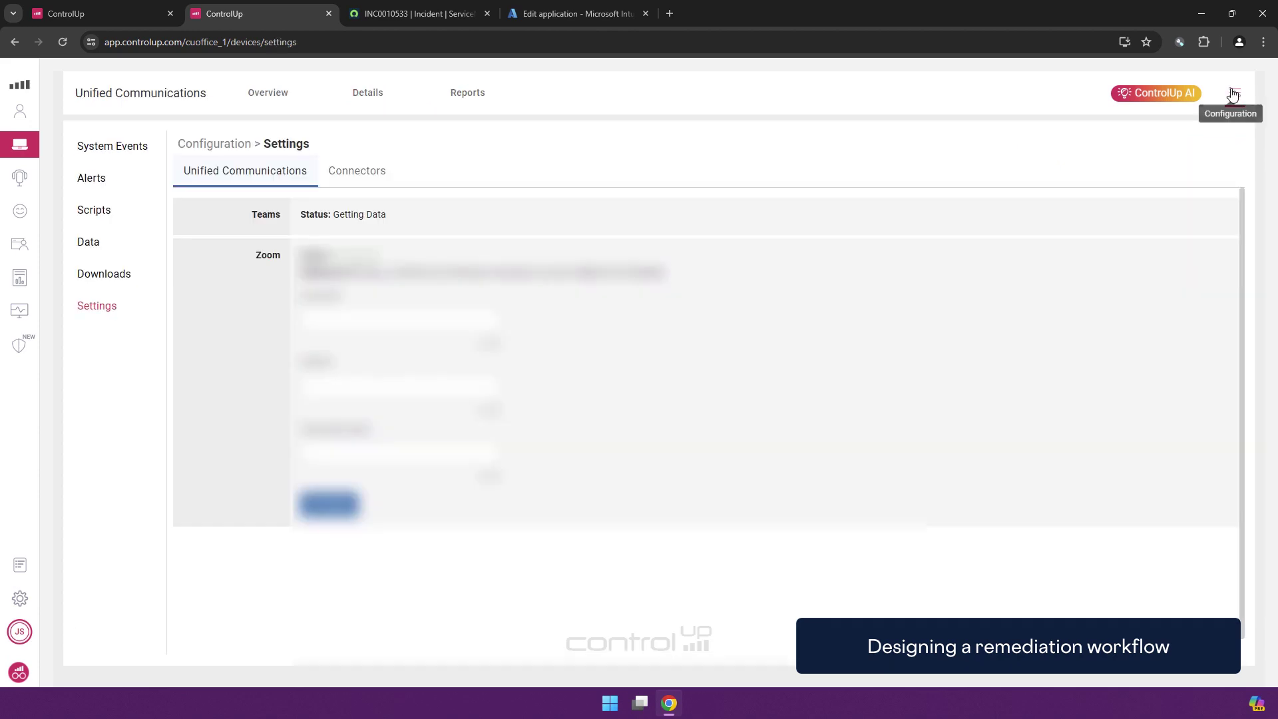
{"action": "left_click", "coordinate": [112, 210]}
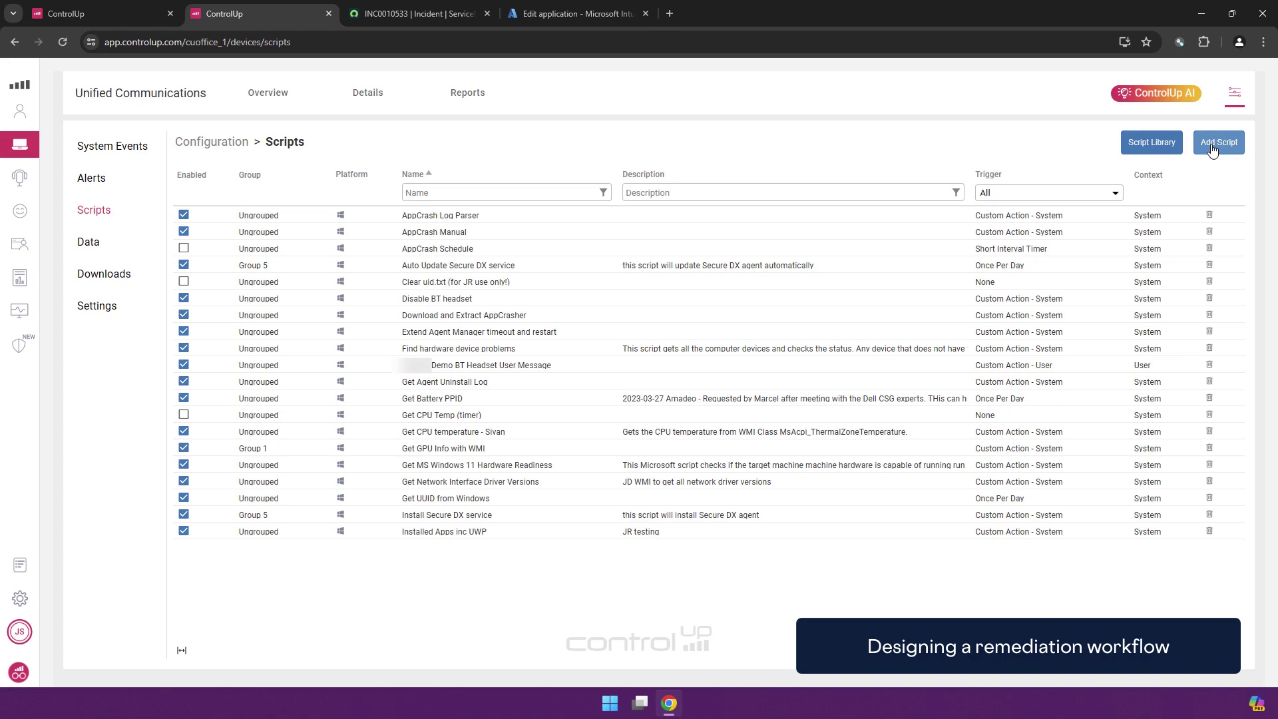
{"action": "left_click", "coordinate": [1213, 144]}
{"action": "left_click", "coordinate": [263, 185]}
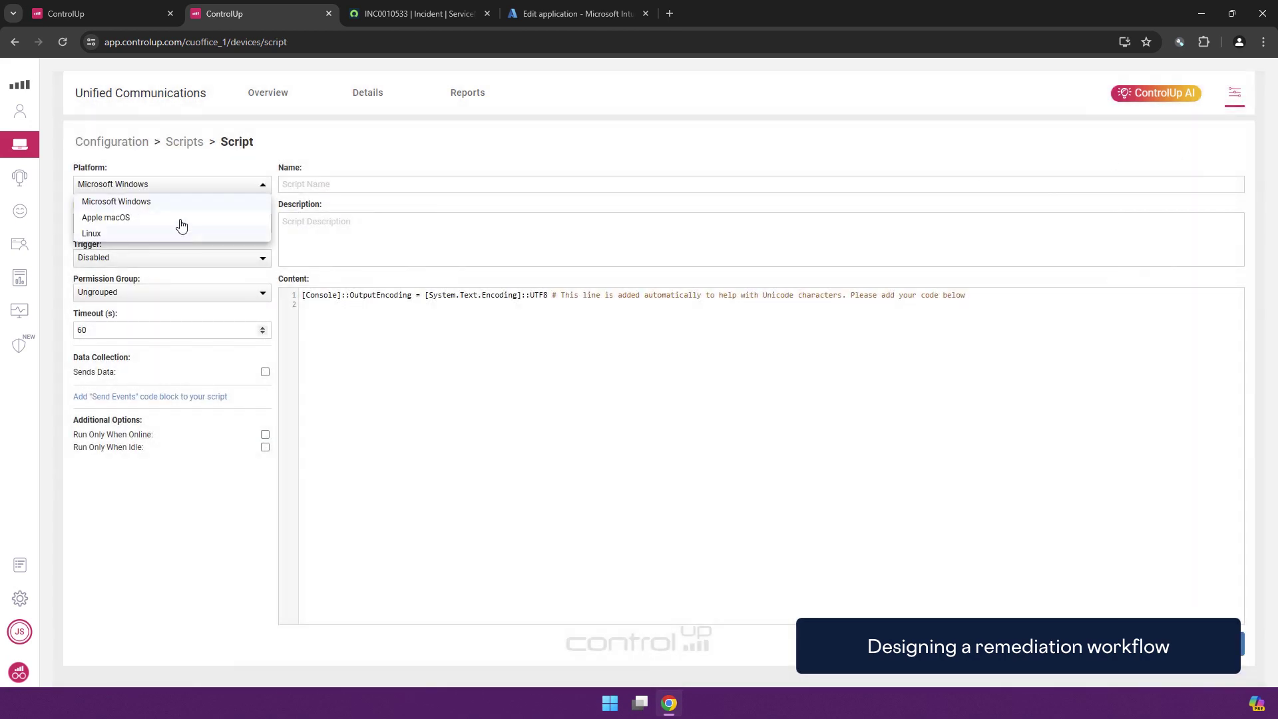
{"action": "left_click", "coordinate": [177, 217]}
{"action": "left_click", "coordinate": [254, 190]}
{"action": "left_click", "coordinate": [166, 217]}
{"action": "left_click", "coordinate": [166, 222]}
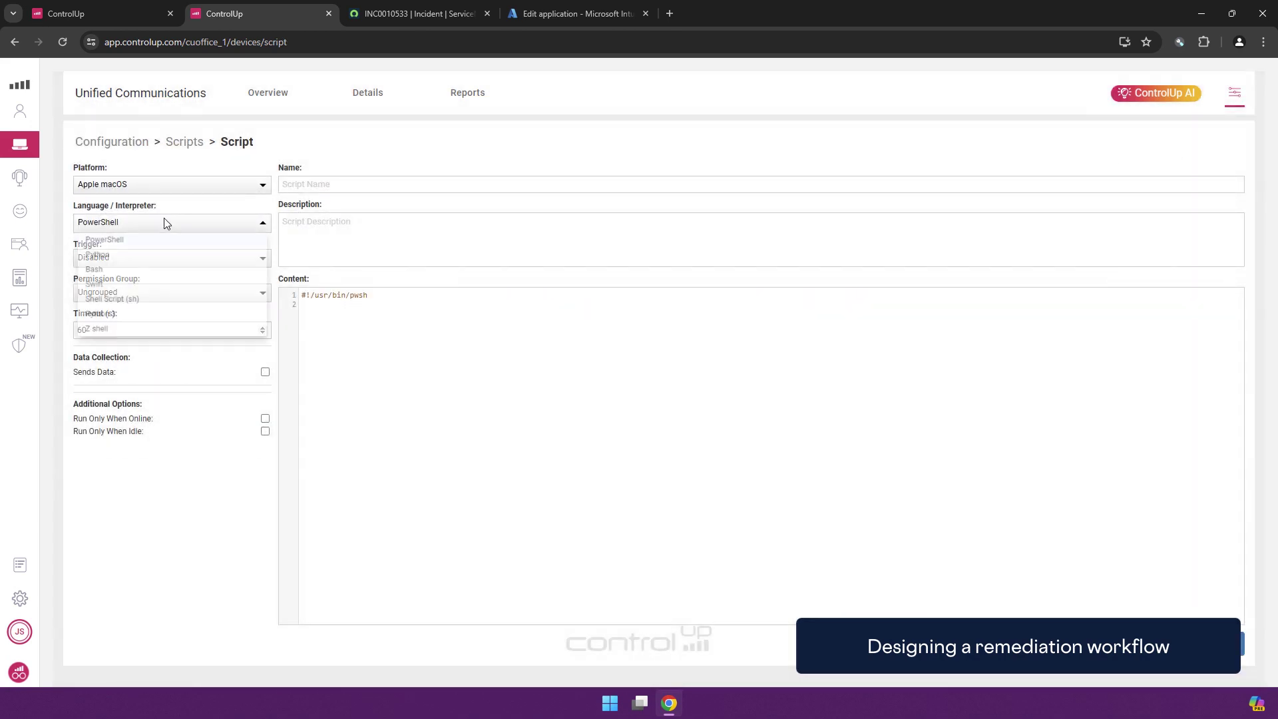
{"action": "left_click", "coordinate": [223, 194]}
{"action": "left_click", "coordinate": [227, 189]}
{"action": "left_click", "coordinate": [123, 203]}
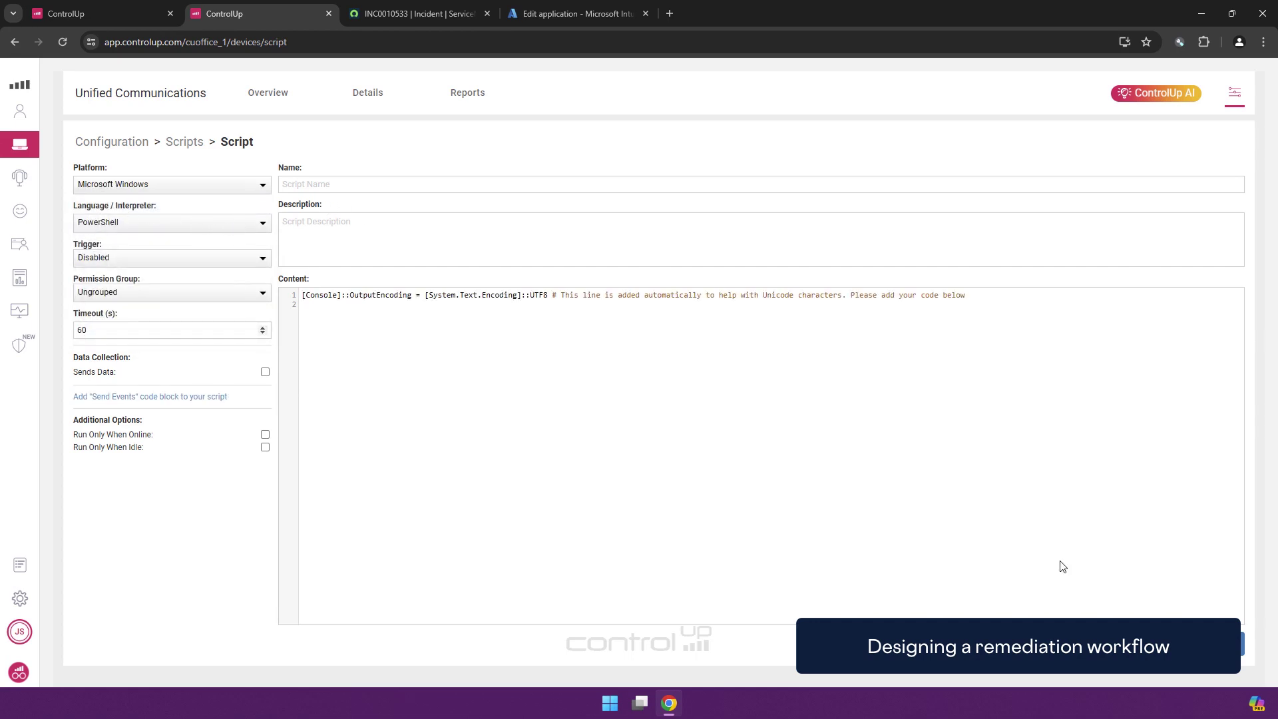
{"action": "left_click", "coordinate": [175, 144]}
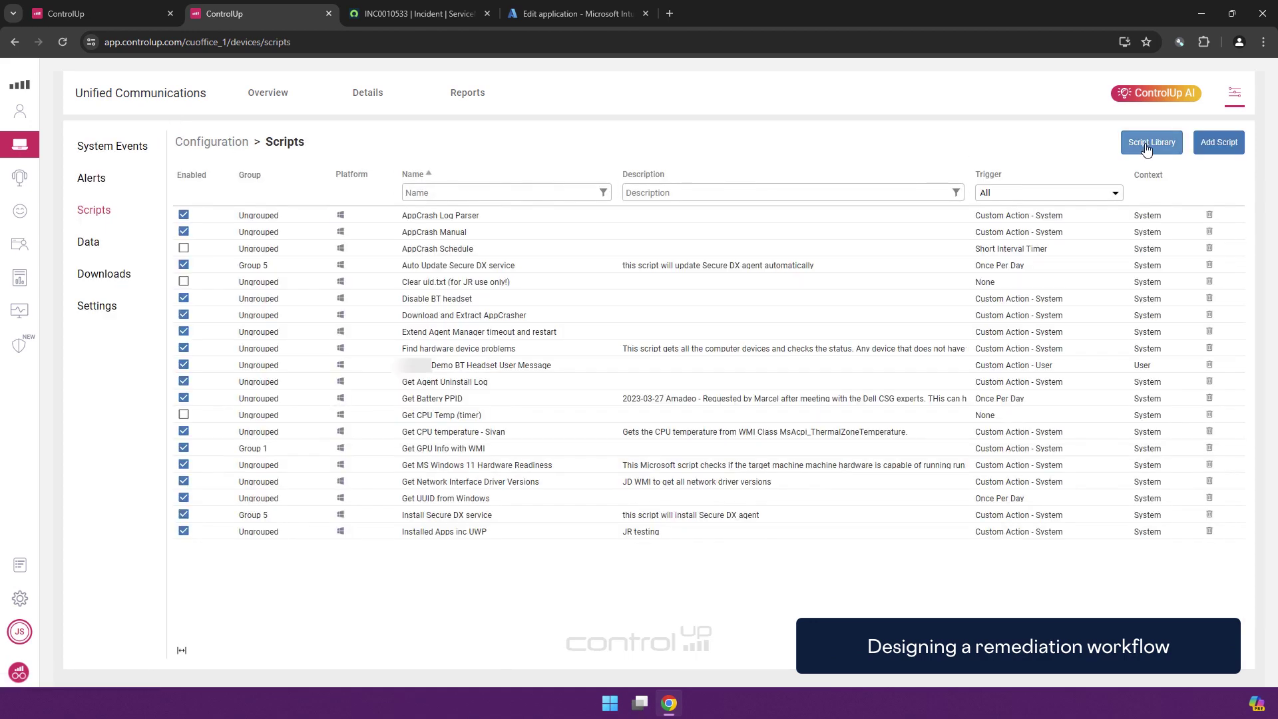
Preview the Clear MS Teams Cache library script, then open the existing Disable BT headset script
{"action": "left_click", "coordinate": [1145, 146]}
{"action": "scroll", "coordinate": [469, 365], "scroll_direction": "down", "scroll_amount": 3}
{"action": "scroll", "coordinate": [469, 366], "scroll_direction": "down", "scroll_amount": 5}
{"action": "scroll", "coordinate": [460, 396], "scroll_direction": "up", "scroll_amount": 8}
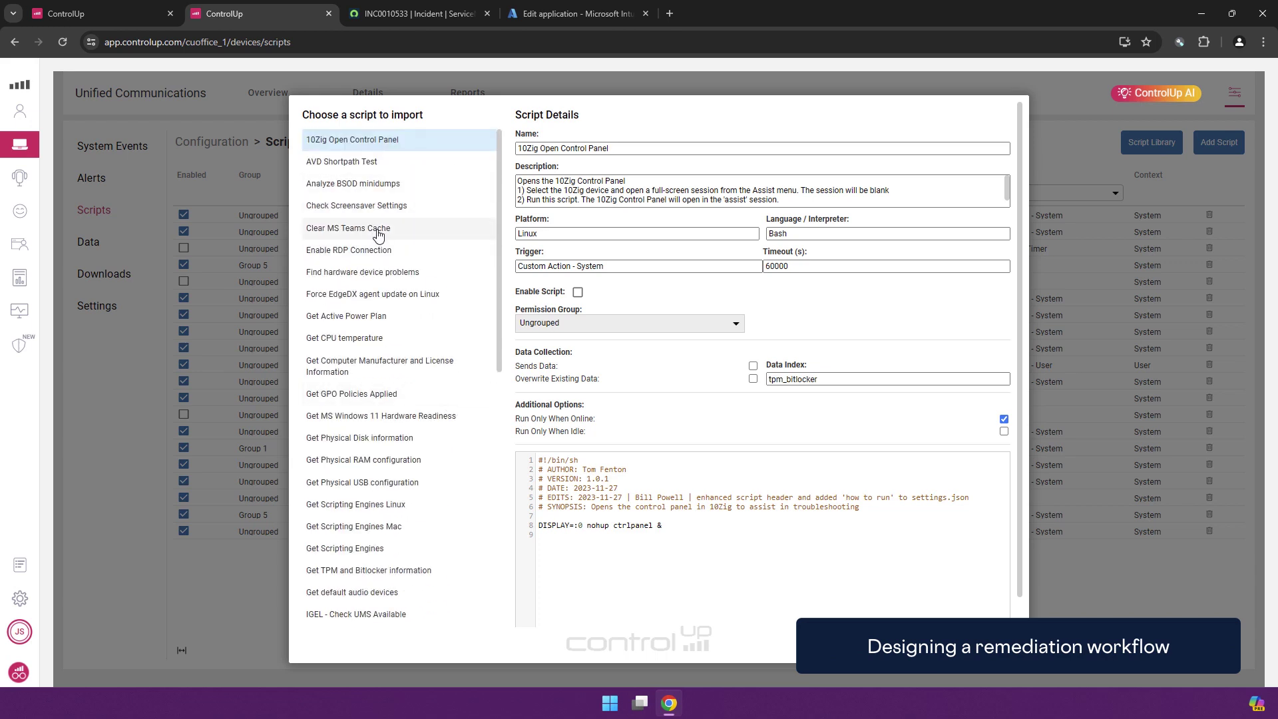
{"action": "left_click", "coordinate": [378, 230]}
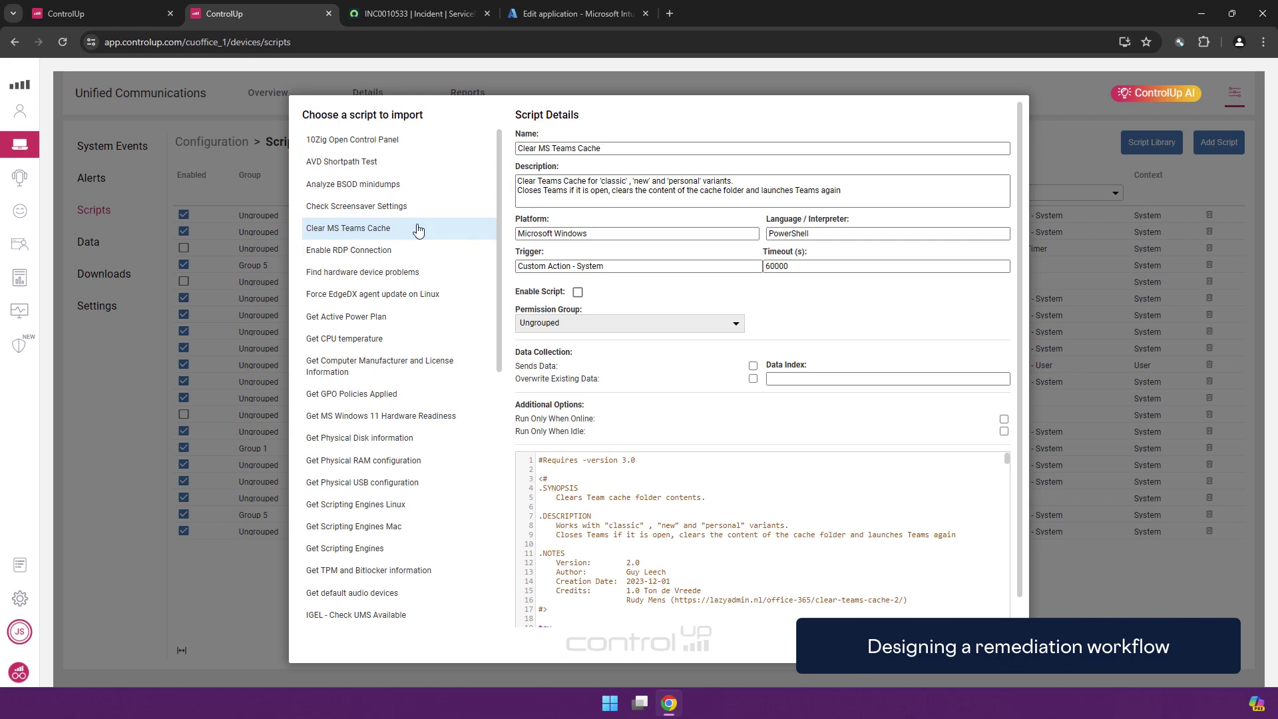
{"action": "scroll", "coordinate": [579, 259], "scroll_direction": "down", "scroll_amount": 1}
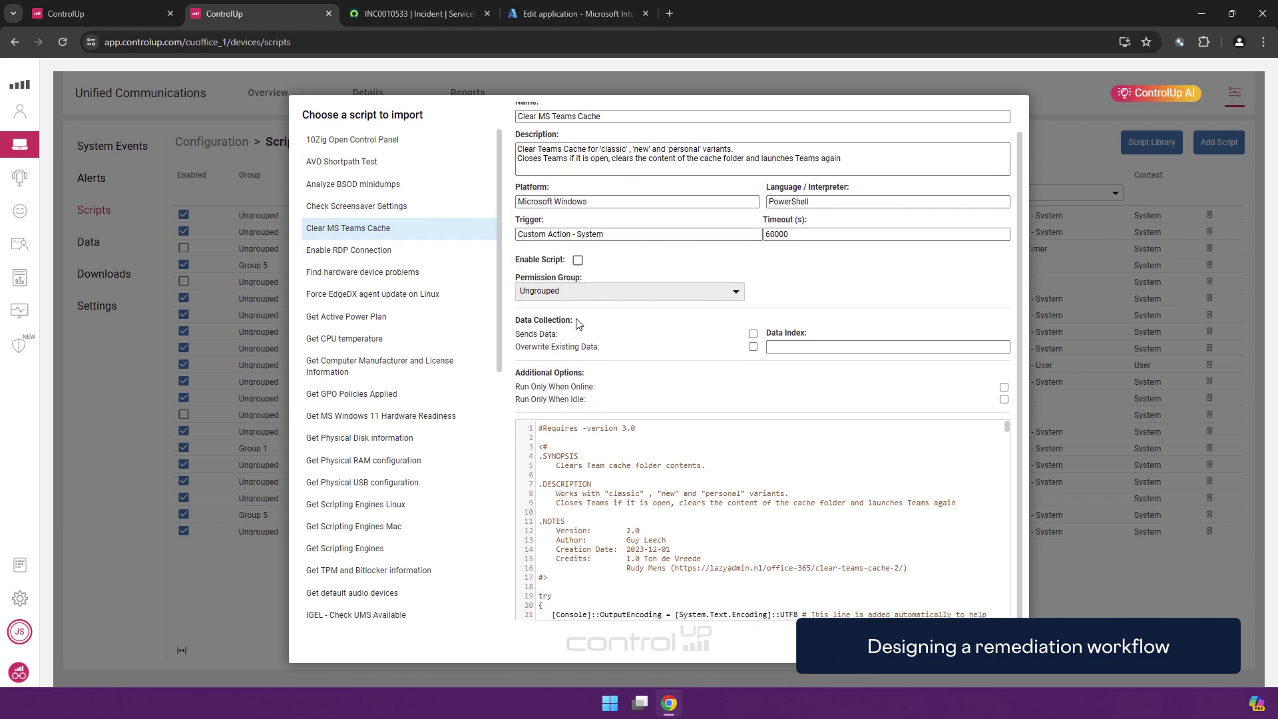
{"action": "scroll", "coordinate": [607, 484], "scroll_direction": "down", "scroll_amount": 3}
{"action": "scroll", "coordinate": [608, 484], "scroll_direction": "up", "scroll_amount": 3}
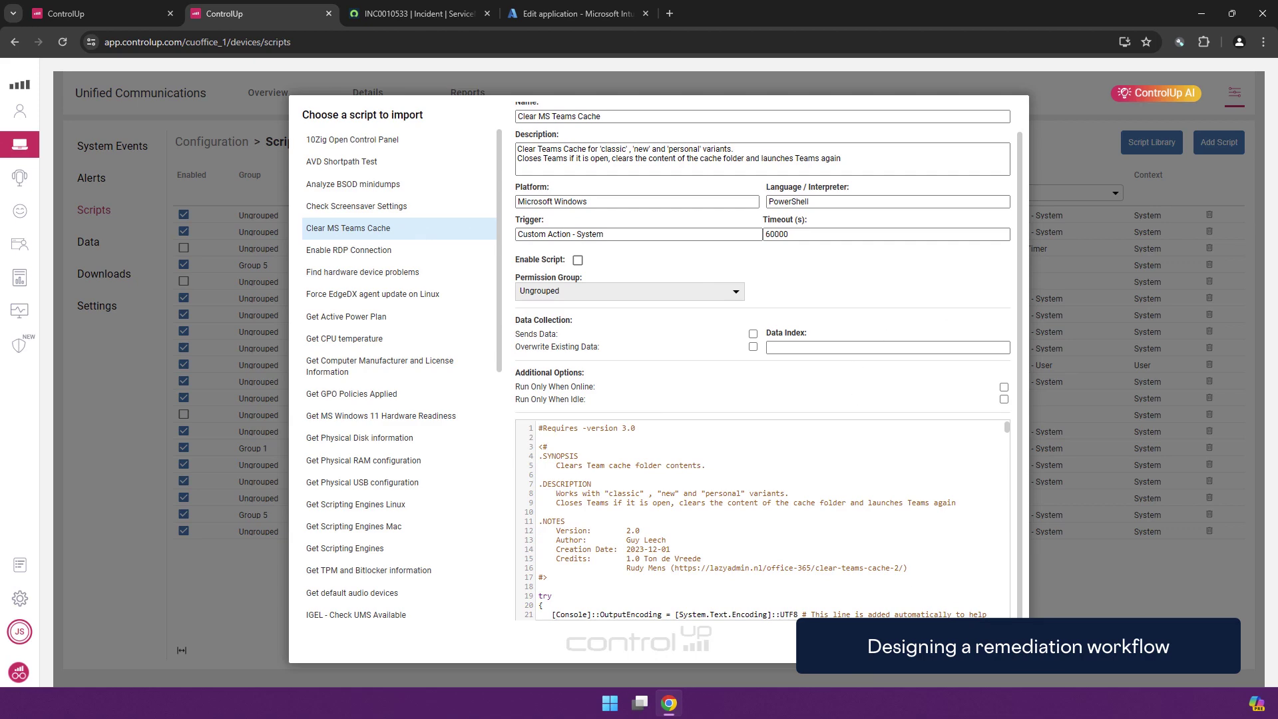
{"action": "key", "text": "Escape"}
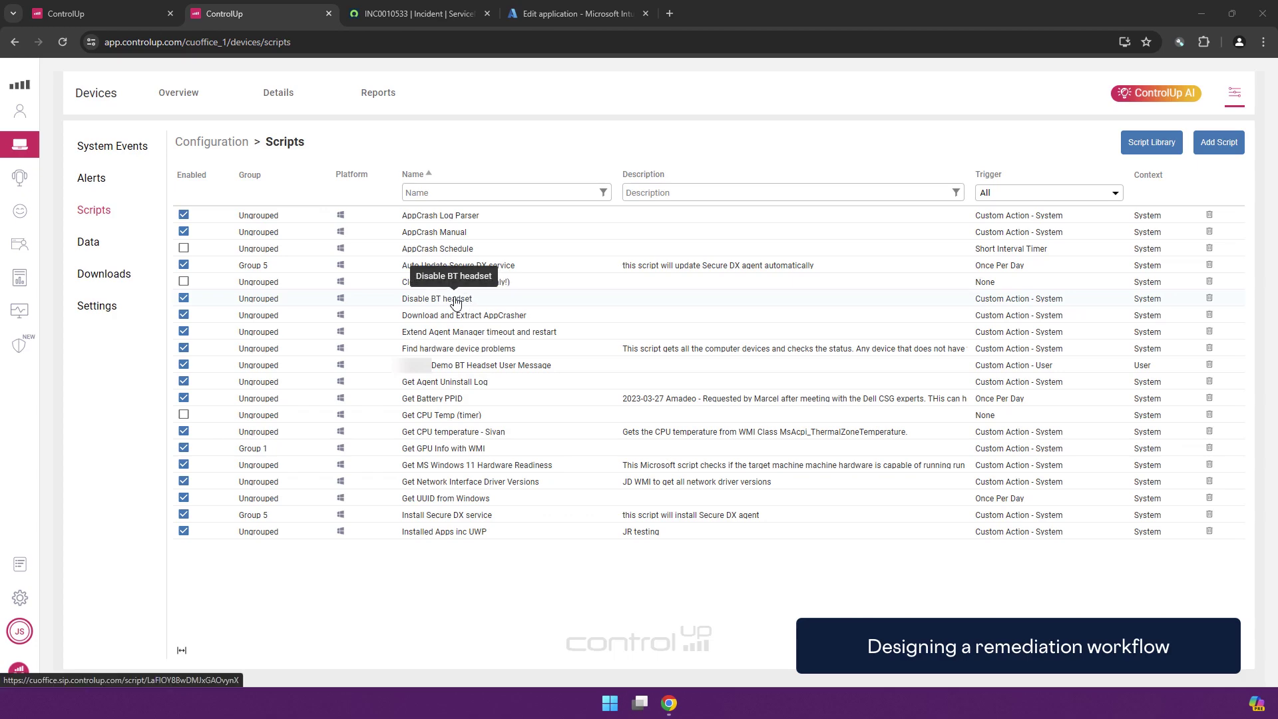
{"action": "left_click", "coordinate": [456, 303]}
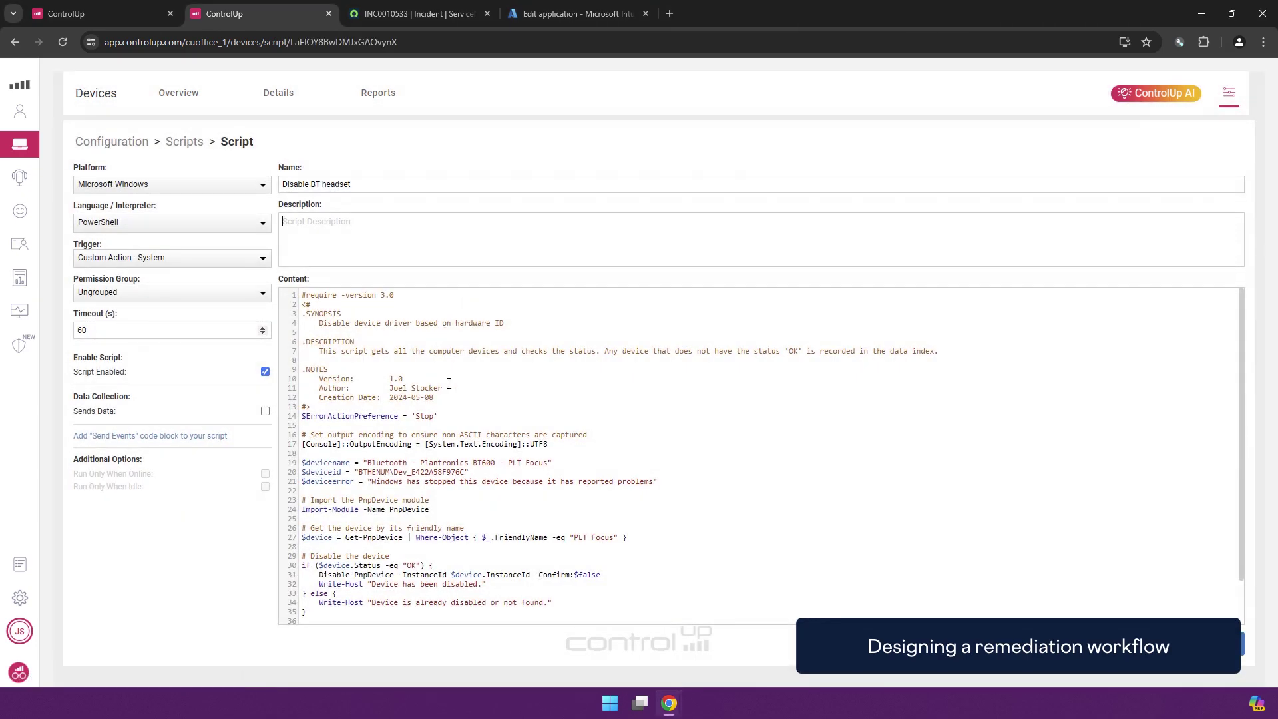
Read through the Disable BT headset script, then open the Alerts list in Configuration
{"action": "scroll", "coordinate": [359, 386], "scroll_direction": "down", "scroll_amount": 1}
{"action": "scroll", "coordinate": [362, 387], "scroll_direction": "up", "scroll_amount": 1}
{"action": "scroll", "coordinate": [453, 380], "scroll_direction": "down", "scroll_amount": 1}
{"action": "scroll", "coordinate": [378, 371], "scroll_direction": "up", "scroll_amount": 1}
{"action": "left_click", "coordinate": [1237, 92]}
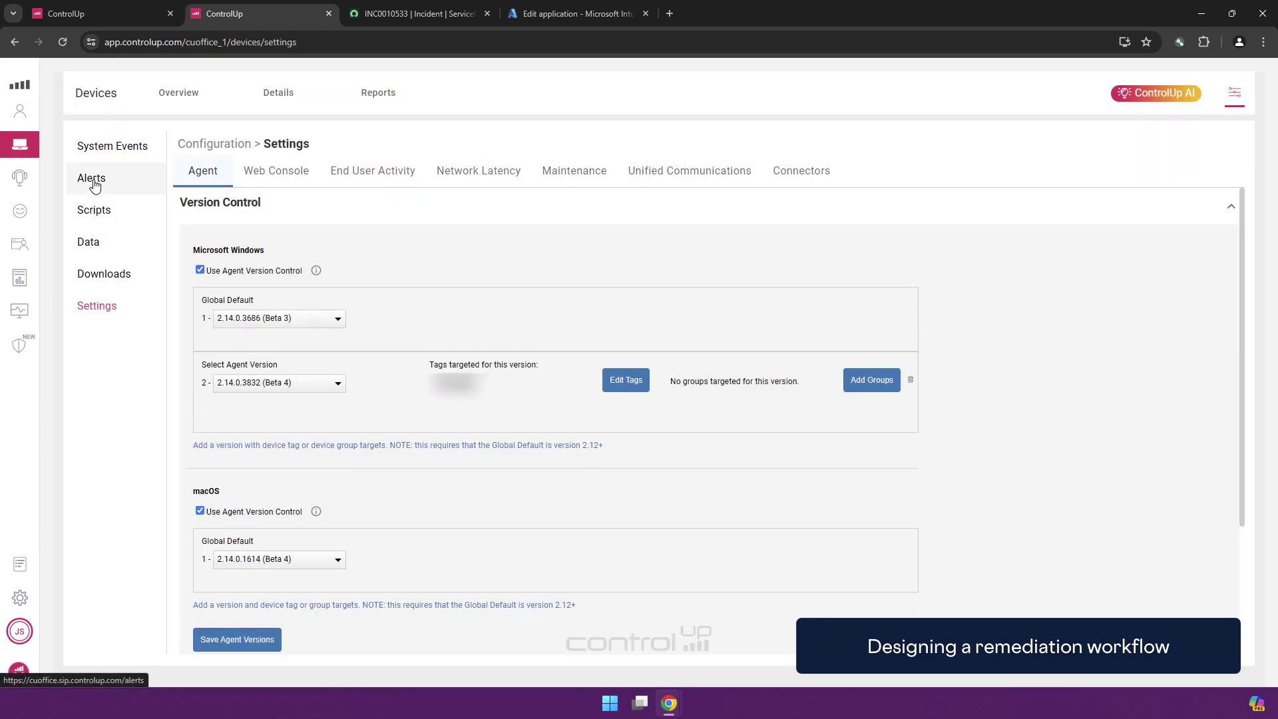
{"action": "left_click", "coordinate": [95, 182]}
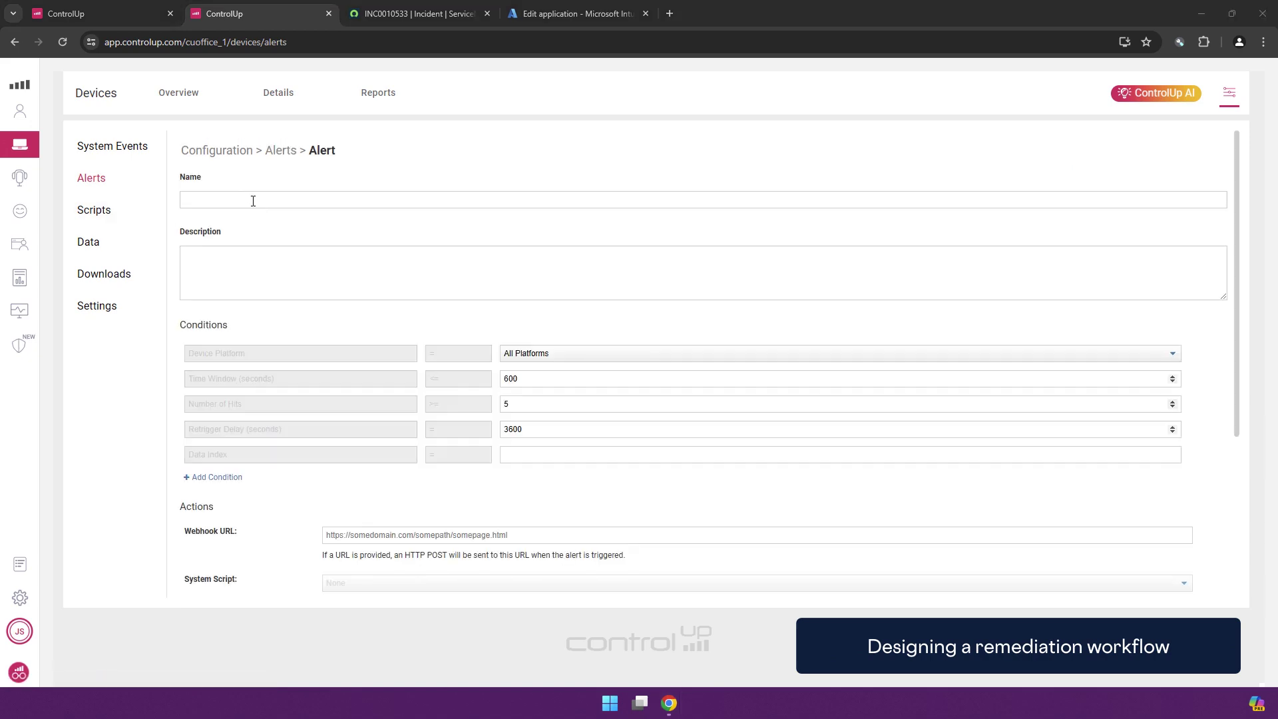
Name the alert 'Disable BT Headset and notify user' and set its platform to Microsoft Windows
{"action": "left_click", "coordinate": [253, 201]}
{"action": "type", "text": "Disable BT Headset and notify user"}
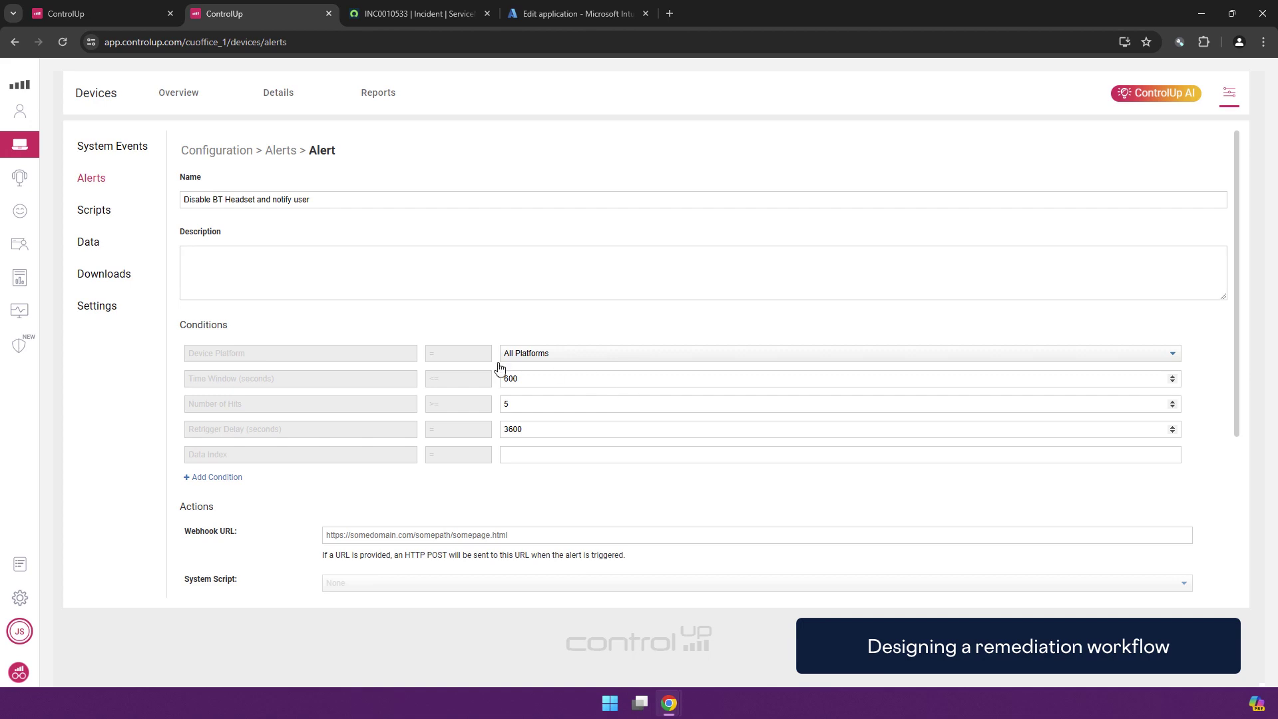
{"action": "left_click", "coordinate": [233, 262]}
{"action": "left_click", "coordinate": [558, 357]}
{"action": "left_click", "coordinate": [551, 379]}
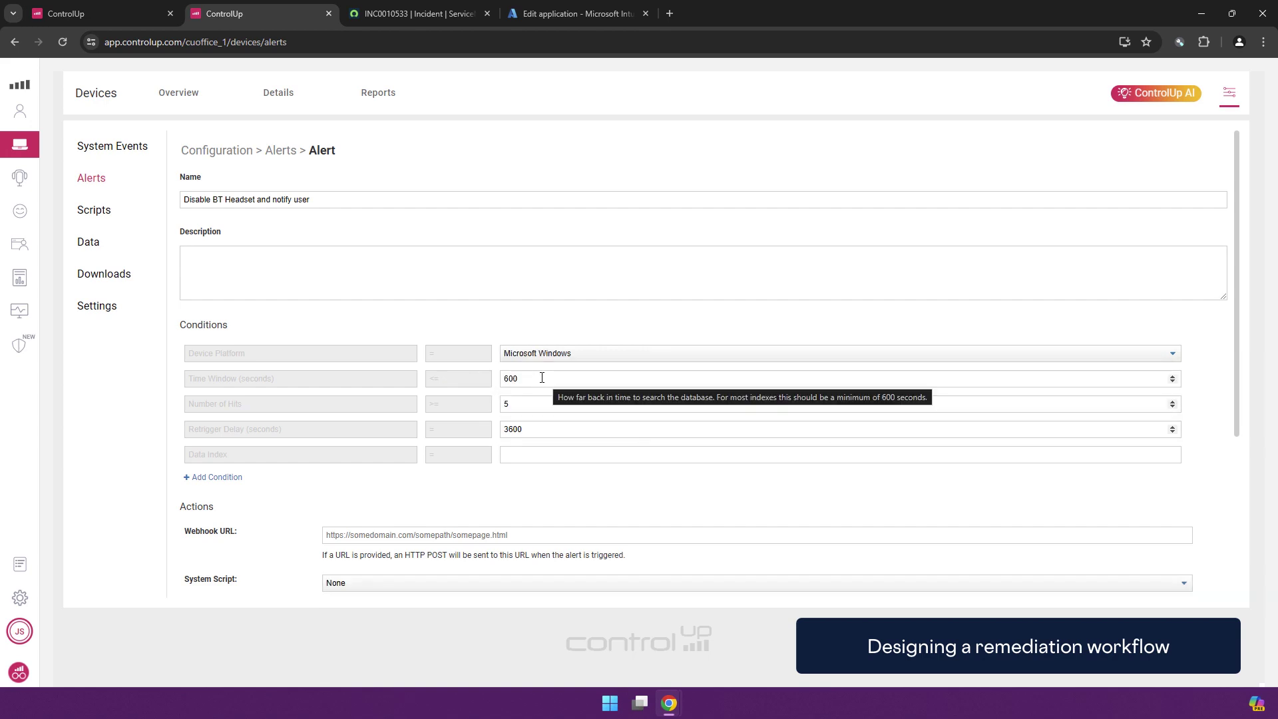
Set hits to 1, retrigger delay to 60 and the data index to win_event_log
{"action": "left_click_drag", "start_coordinate": [522, 409], "coordinate": [489, 408]}
{"action": "type", "text": "1"}
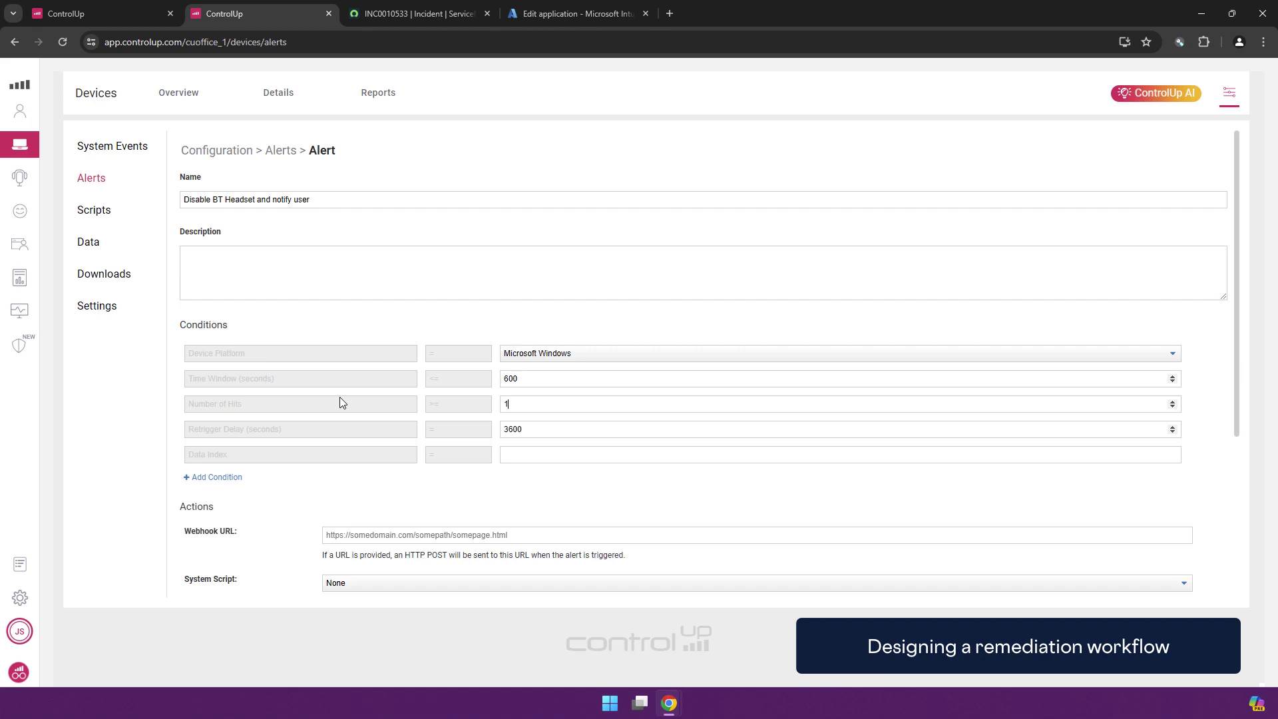
{"action": "left_click_drag", "start_coordinate": [551, 431], "coordinate": [425, 436]}
{"action": "type", "text": "60"}
{"action": "left_click", "coordinate": [555, 453]}
{"action": "scroll", "coordinate": [418, 574], "scroll_direction": "down", "scroll_amount": 2}
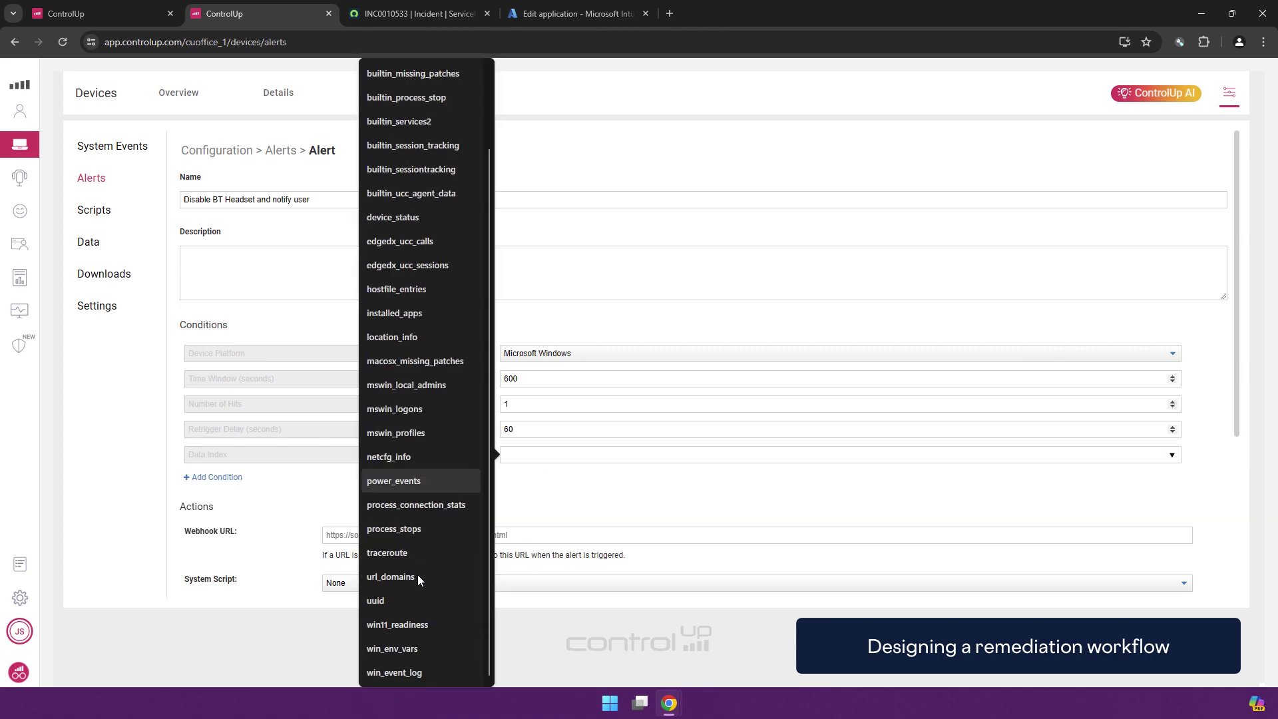
{"action": "left_click", "coordinate": [399, 673]}
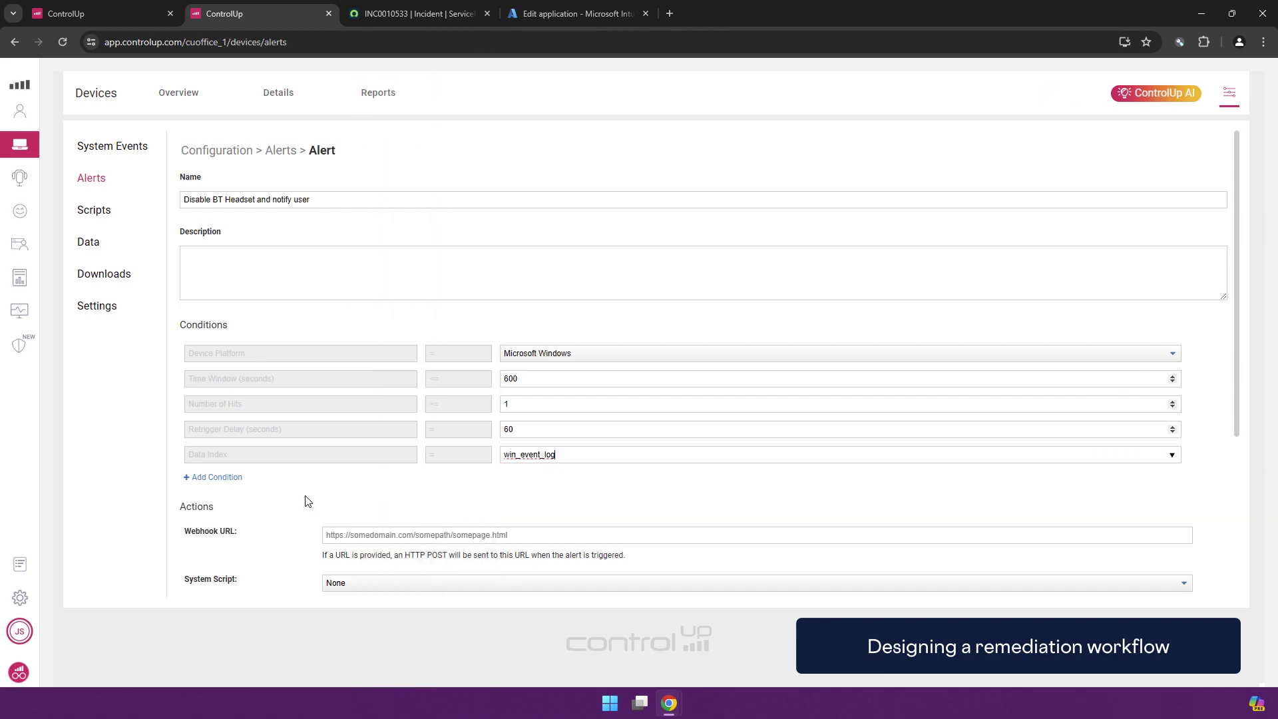
{"action": "left_click", "coordinate": [227, 477]}
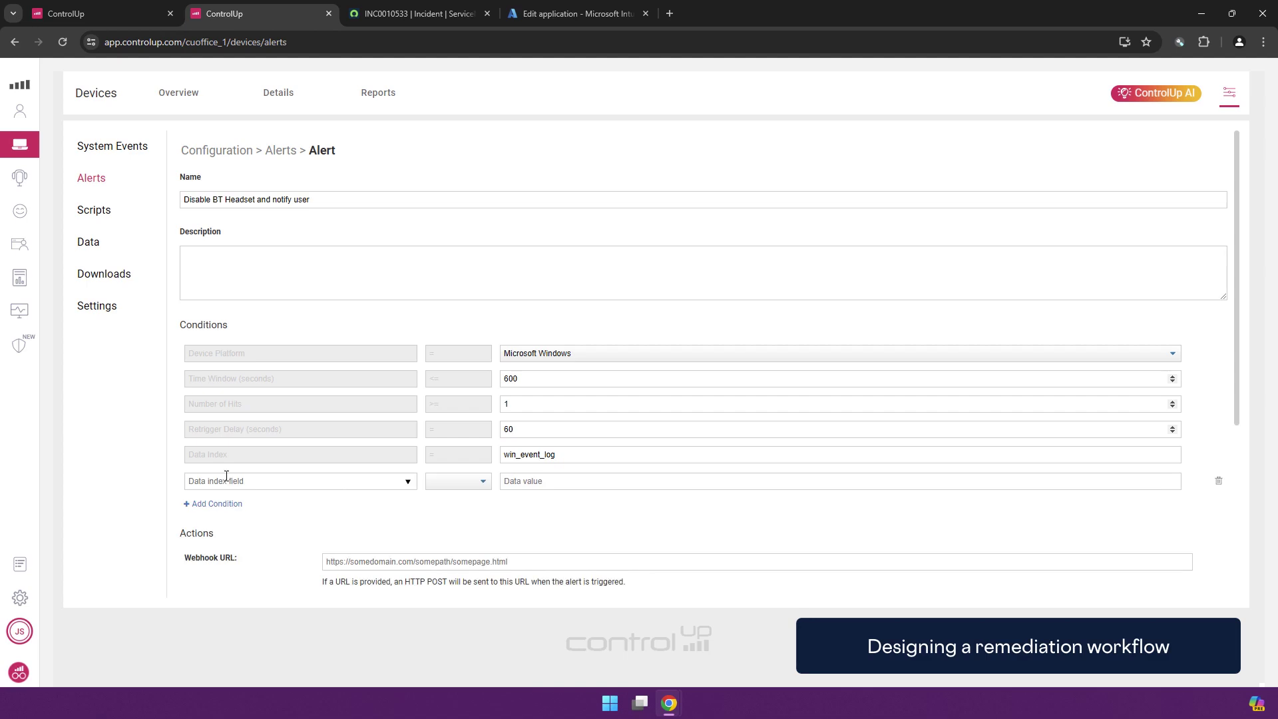
Add the condition event_id equals 1000
{"action": "left_click", "coordinate": [339, 479]}
{"action": "left_click", "coordinate": [477, 408]}
{"action": "left_click", "coordinate": [458, 481]}
{"action": "left_click", "coordinate": [448, 503]}
{"action": "left_click", "coordinate": [541, 482]}
{"action": "type", "text": "1000"}
Add a second condition: fault_module Contains "Plantronics"
{"action": "left_click", "coordinate": [212, 504]}
{"action": "left_click", "coordinate": [277, 507]}
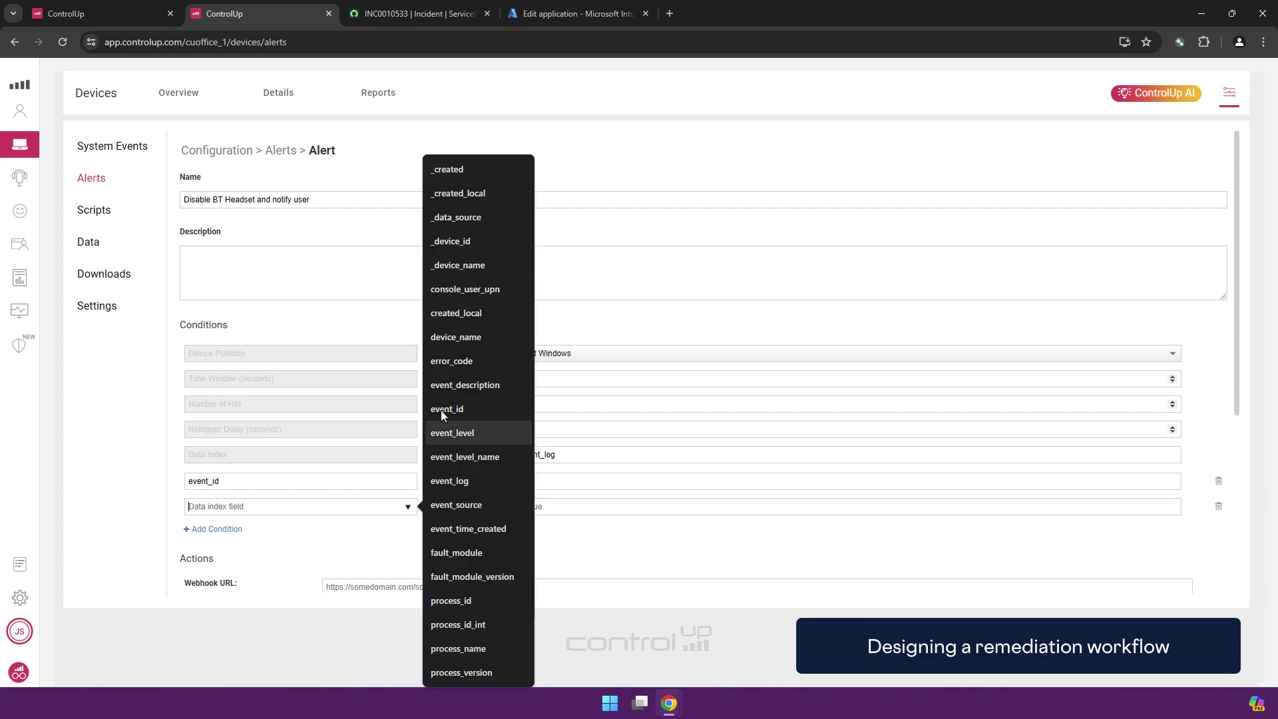
{"action": "left_click", "coordinate": [470, 555]}
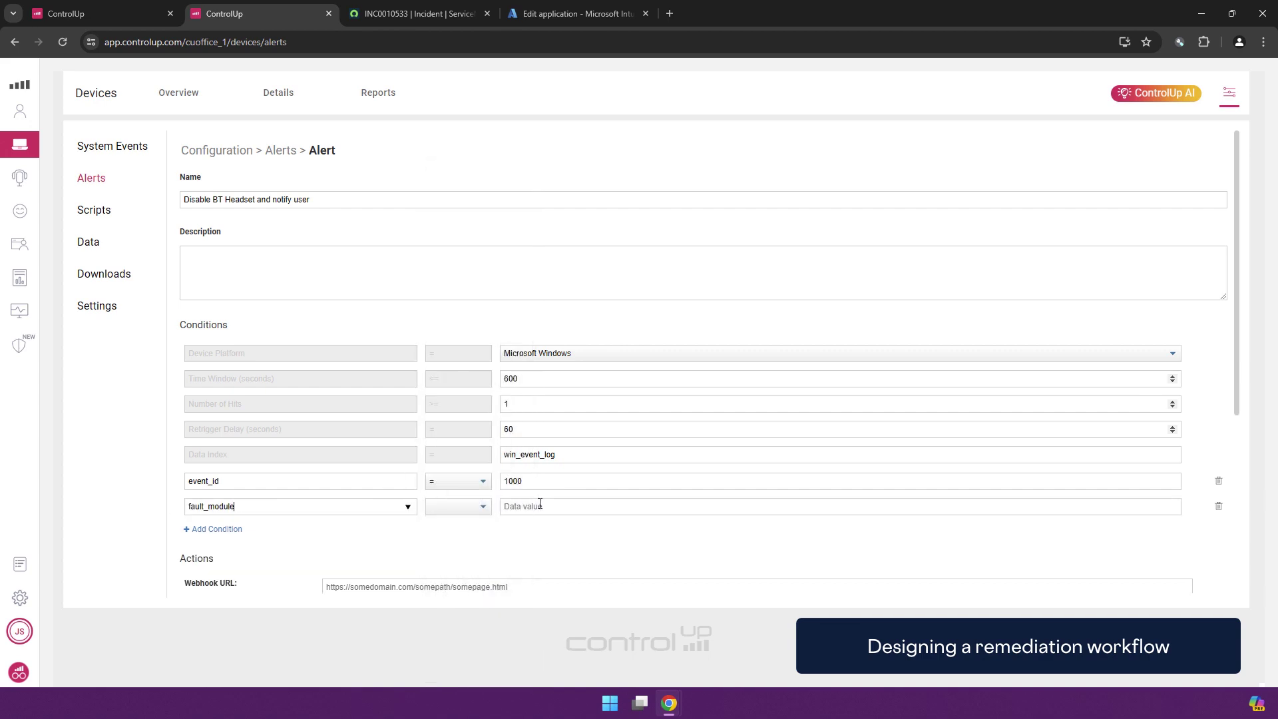
{"action": "left_click", "coordinate": [479, 510]}
{"action": "left_click", "coordinate": [448, 580]}
{"action": "left_click", "coordinate": [553, 514]}
{"action": "type", "text": "\"Planta"}
{"action": "type", "text": "ran"}
{"action": "type", "text": "onics"}
{"action": "scroll", "coordinate": [556, 533], "scroll_direction": "down", "scroll_amount": 2}
{"action": "scroll", "coordinate": [512, 380], "scroll_direction": "down", "scroll_amount": 2}
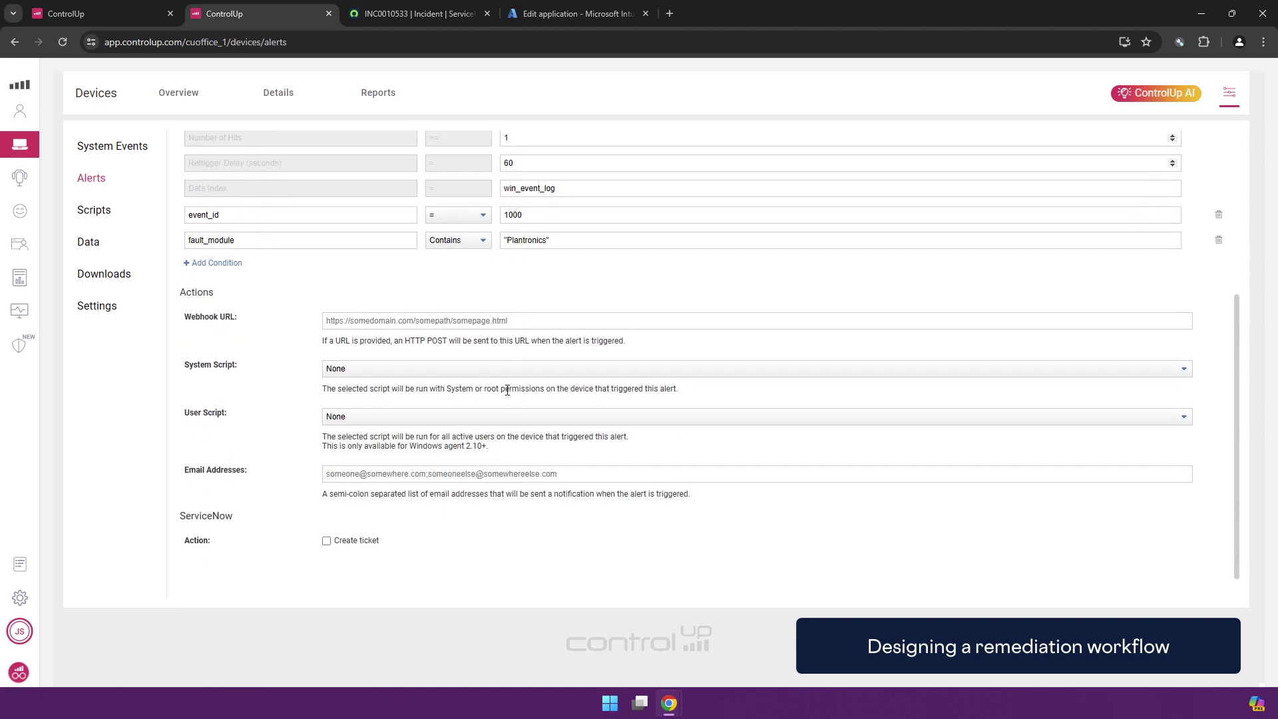
Run Disable BT headset as system script and the headset user message as user script, then create the alert
{"action": "left_click", "coordinate": [371, 370]}
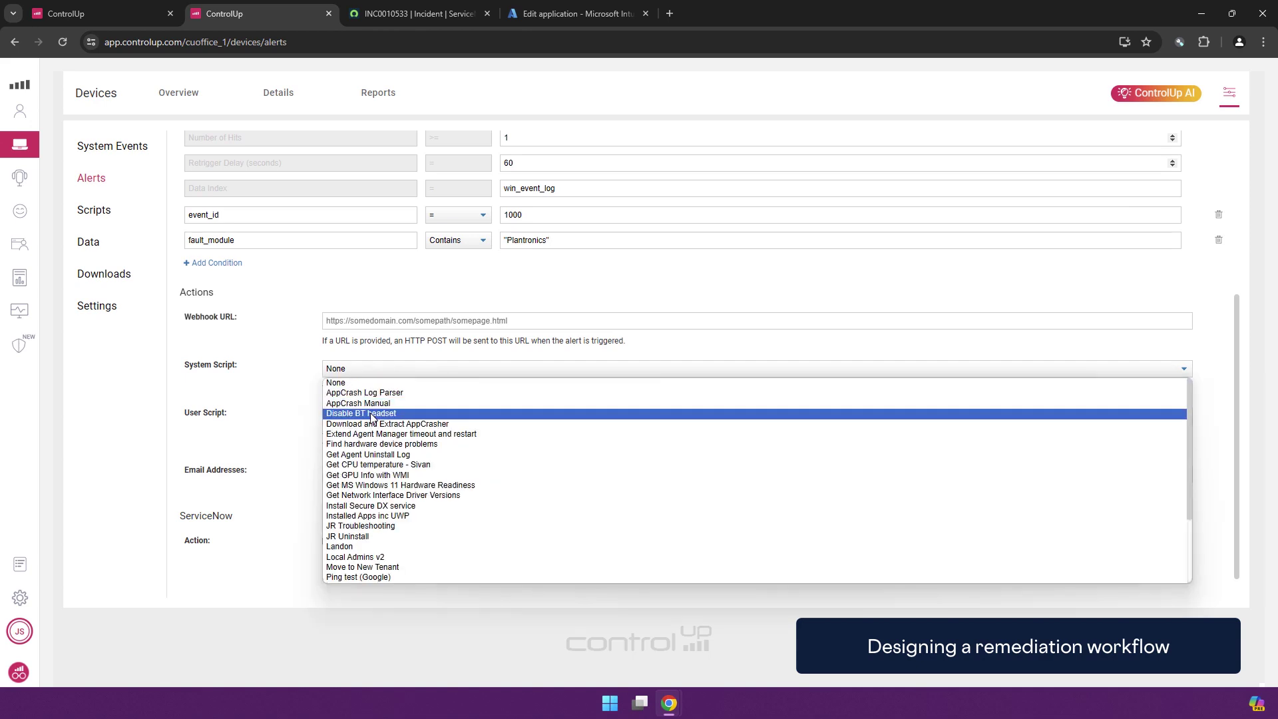
{"action": "left_click", "coordinate": [371, 414]}
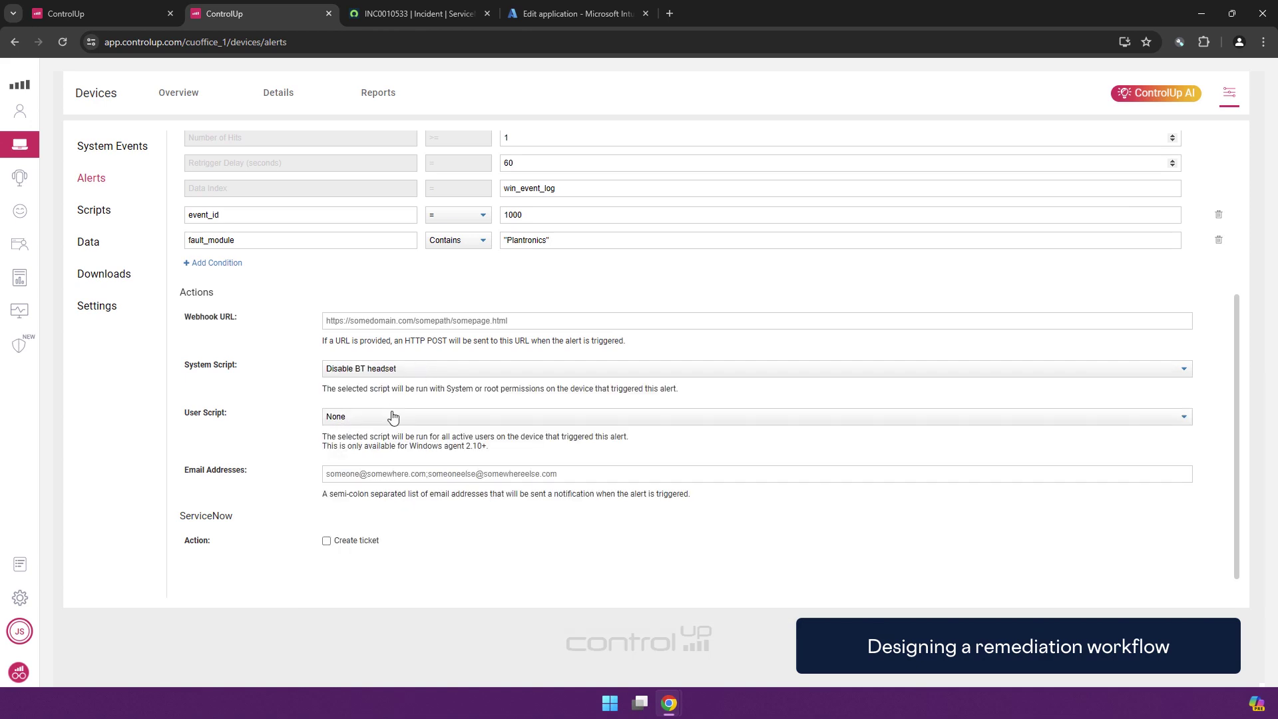
{"action": "left_click", "coordinate": [391, 418]}
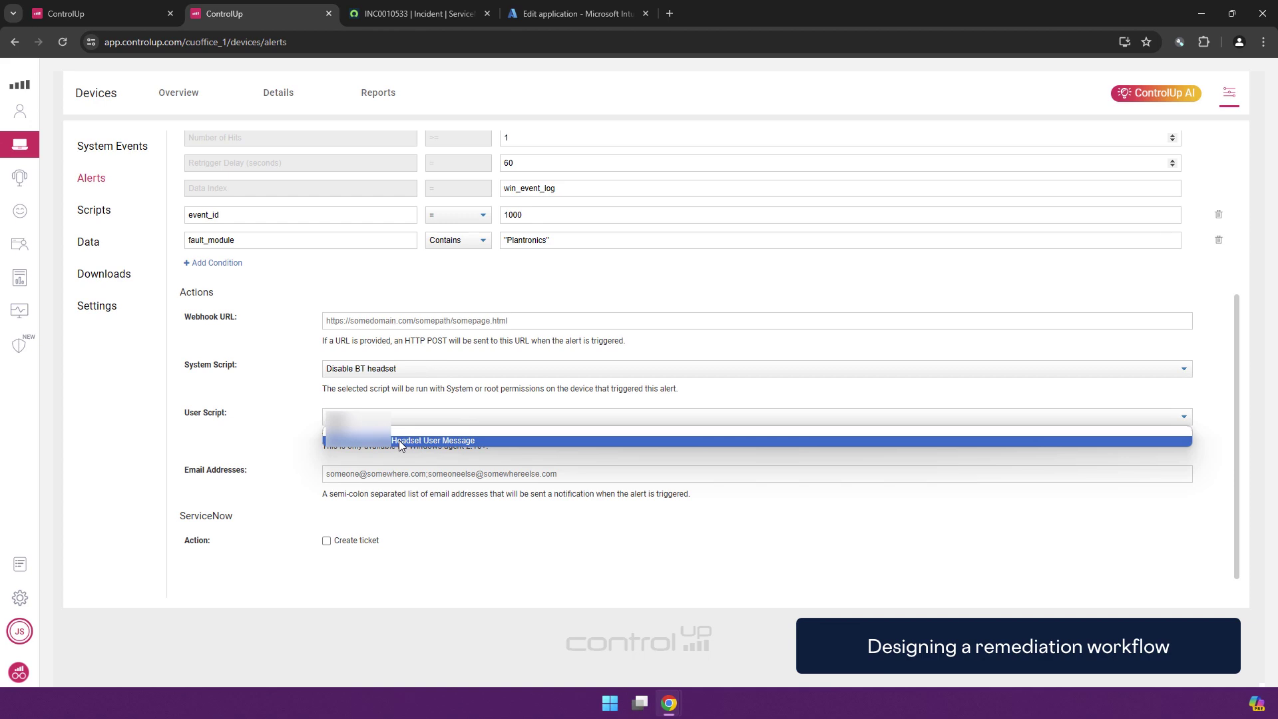
{"action": "left_click", "coordinate": [399, 441]}
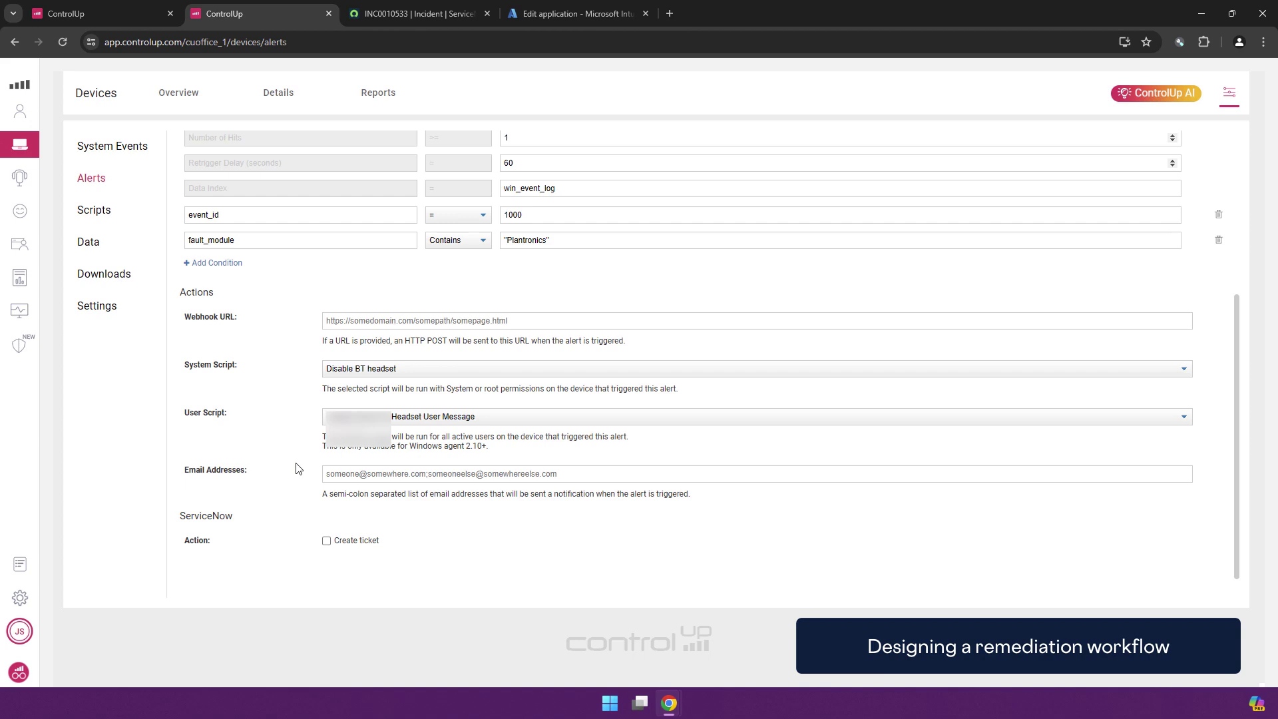
{"action": "scroll", "coordinate": [310, 389], "scroll_direction": "up", "scroll_amount": 3}
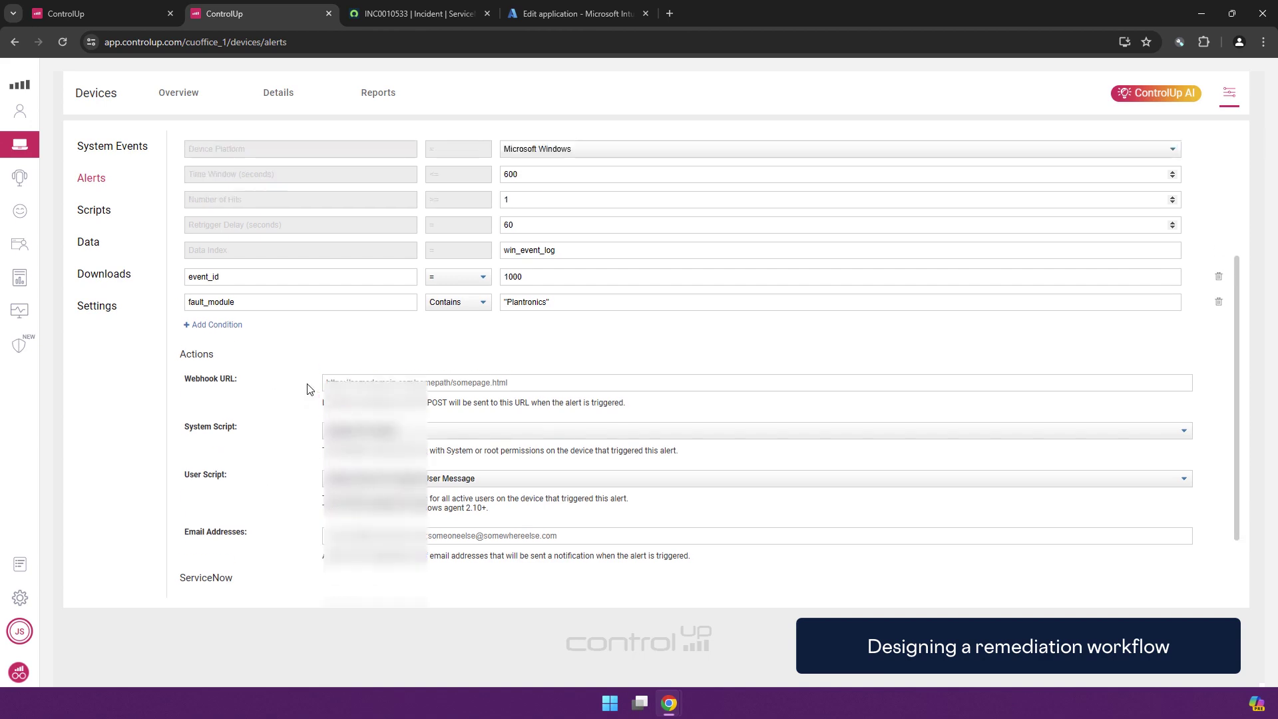
{"action": "scroll", "coordinate": [322, 407], "scroll_direction": "down", "scroll_amount": 2}
{"action": "scroll", "coordinate": [322, 406], "scroll_direction": "down", "scroll_amount": 2}
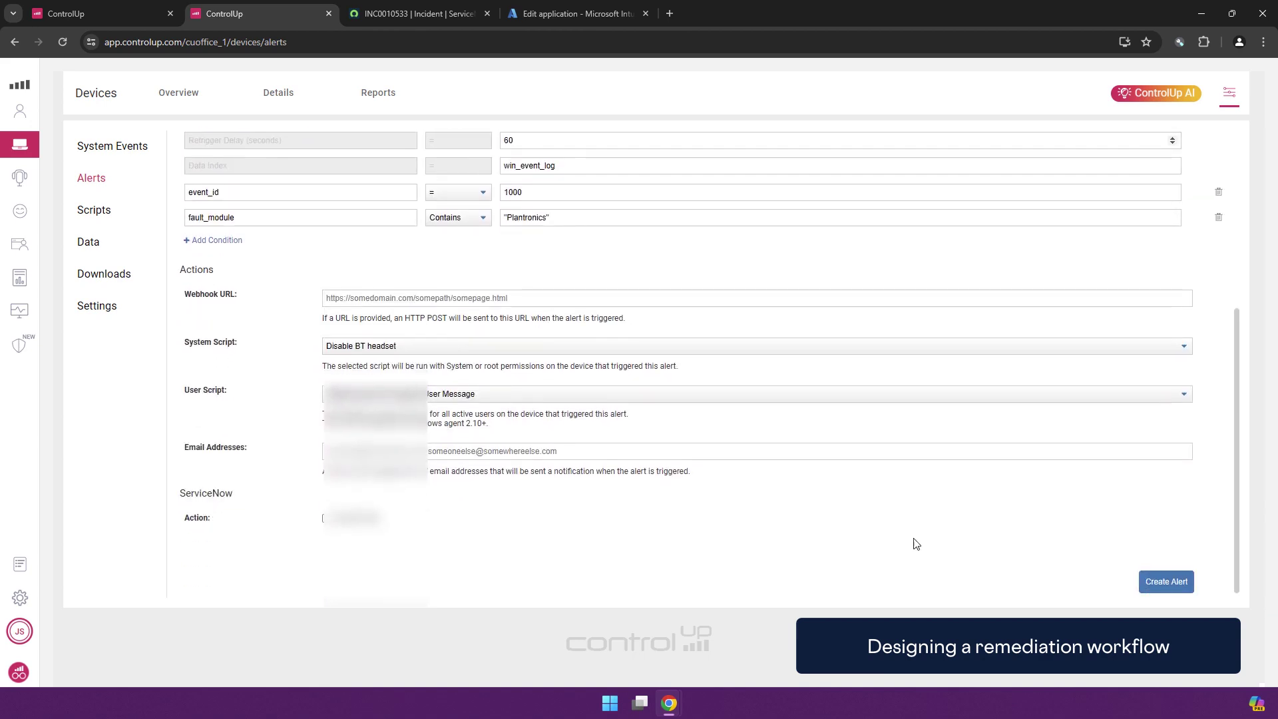
{"action": "left_click", "coordinate": [1166, 582]}
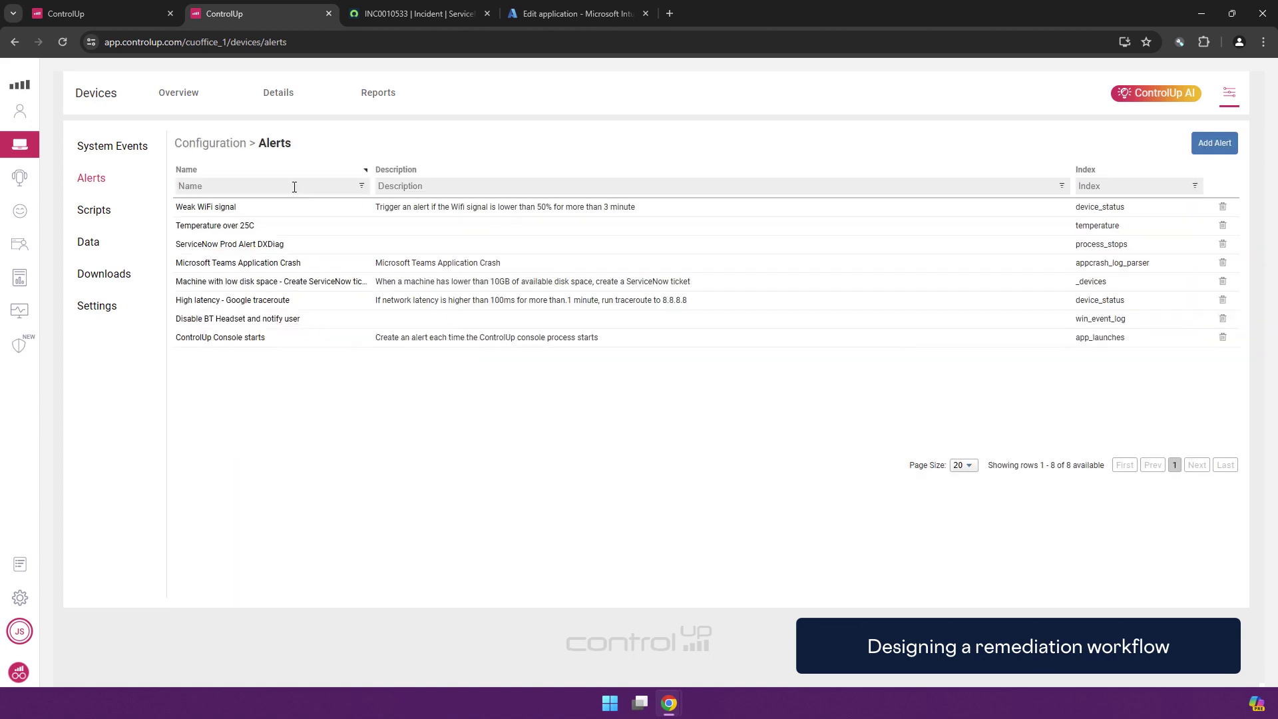
Open the JOELXPSLAPTOP.WORKGROUP device's details and permanently dismiss the chart zoom hint
{"action": "left_click", "coordinate": [289, 100]}
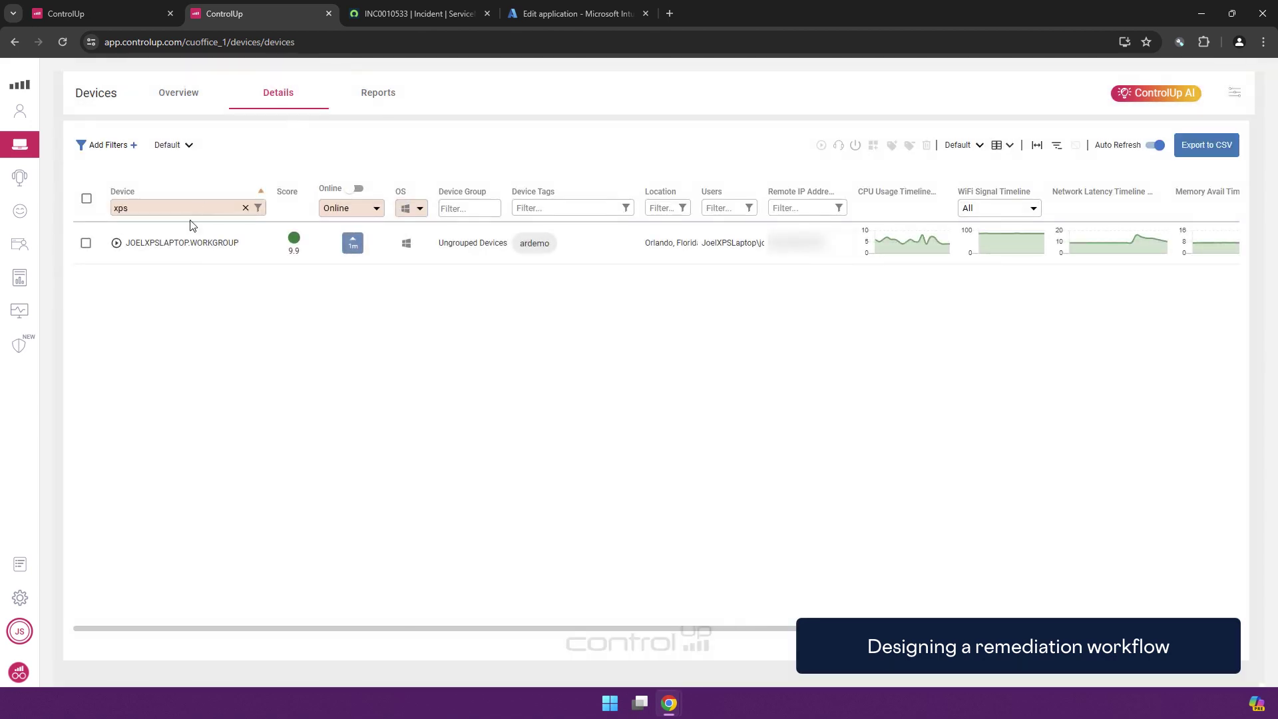
{"action": "left_click", "coordinate": [183, 245]}
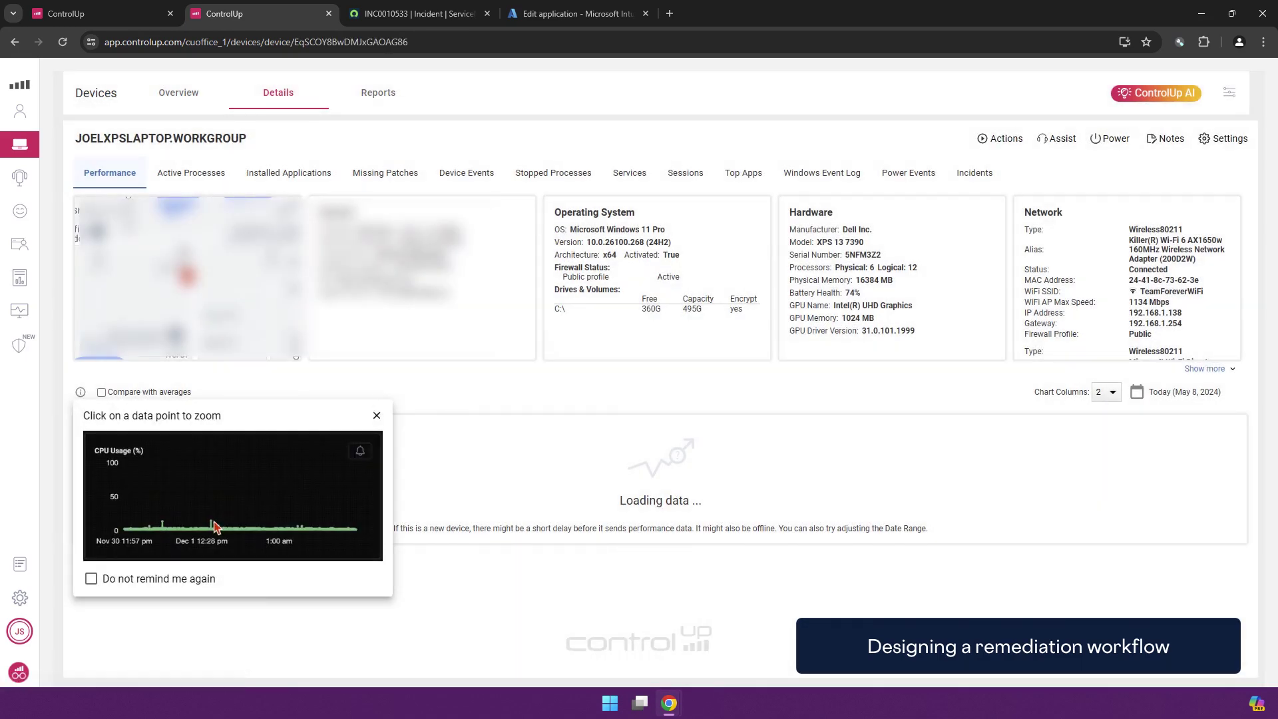
{"action": "left_click", "coordinate": [92, 579]}
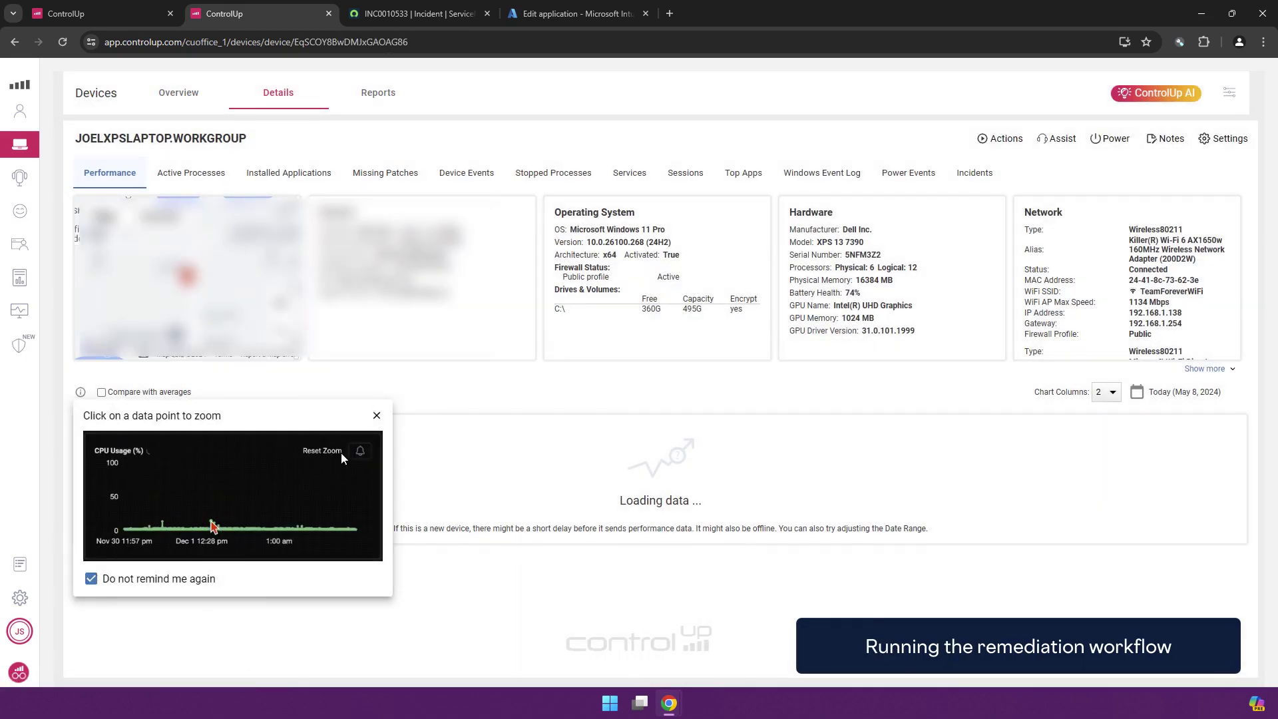
{"action": "left_click", "coordinate": [377, 416]}
Set up an Assist remote control session to the CONSOLE user without asking for consent
{"action": "left_click", "coordinate": [1058, 138]}
{"action": "left_click", "coordinate": [1055, 198]}
{"action": "left_click", "coordinate": [669, 367]}
{"action": "left_click", "coordinate": [642, 403]}
{"action": "left_click", "coordinate": [611, 390]}
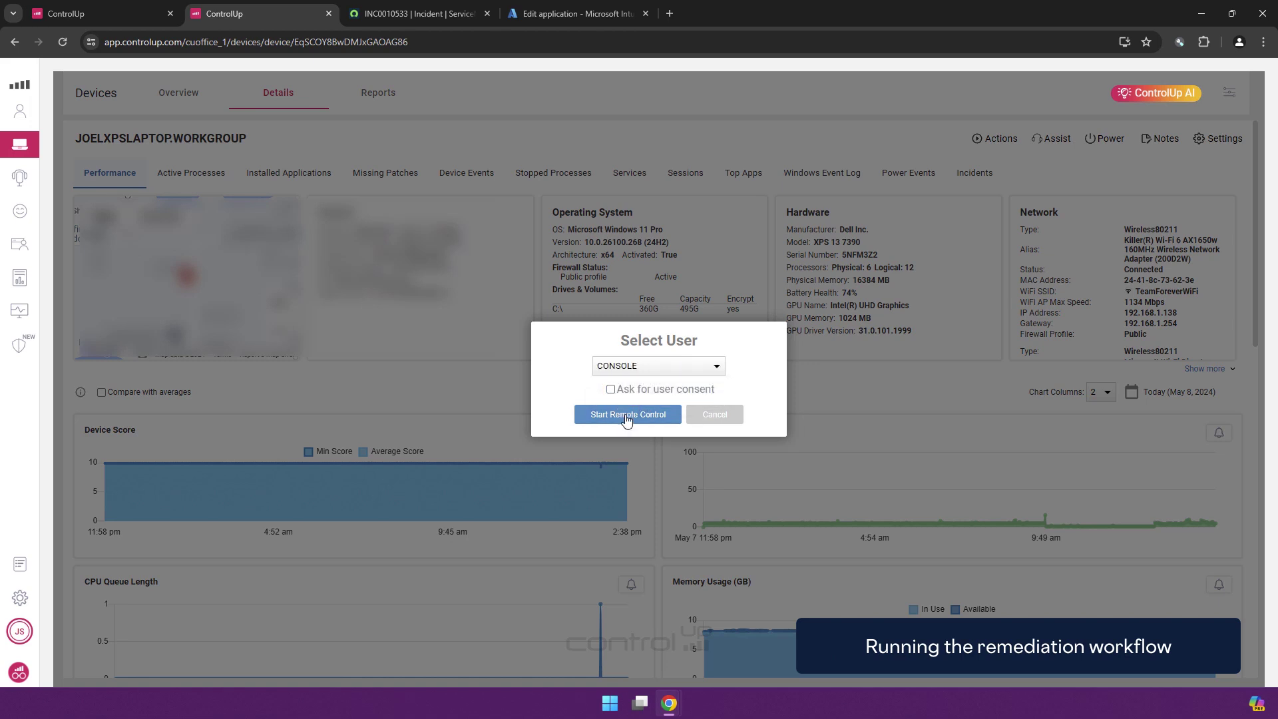
Start the remote control session, then search 'team' in the laptop's Start menu and clear it
{"action": "left_click", "coordinate": [626, 416]}
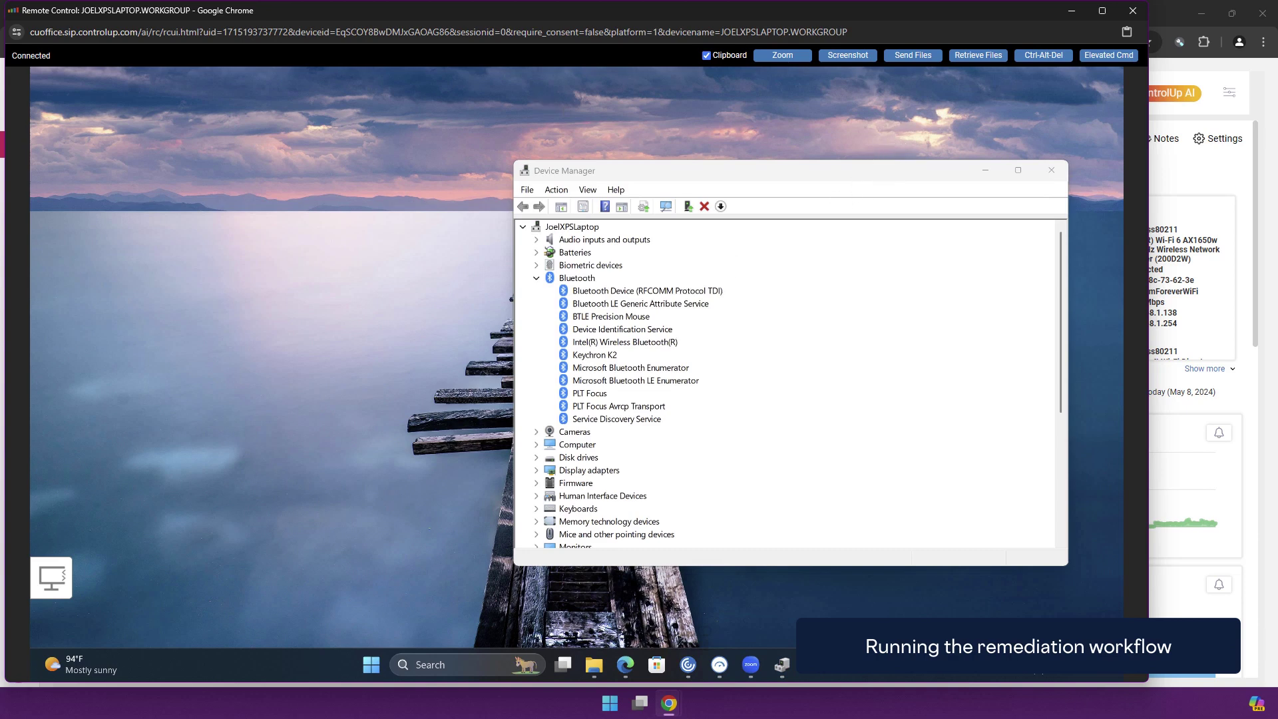
{"action": "left_click", "coordinate": [369, 664]}
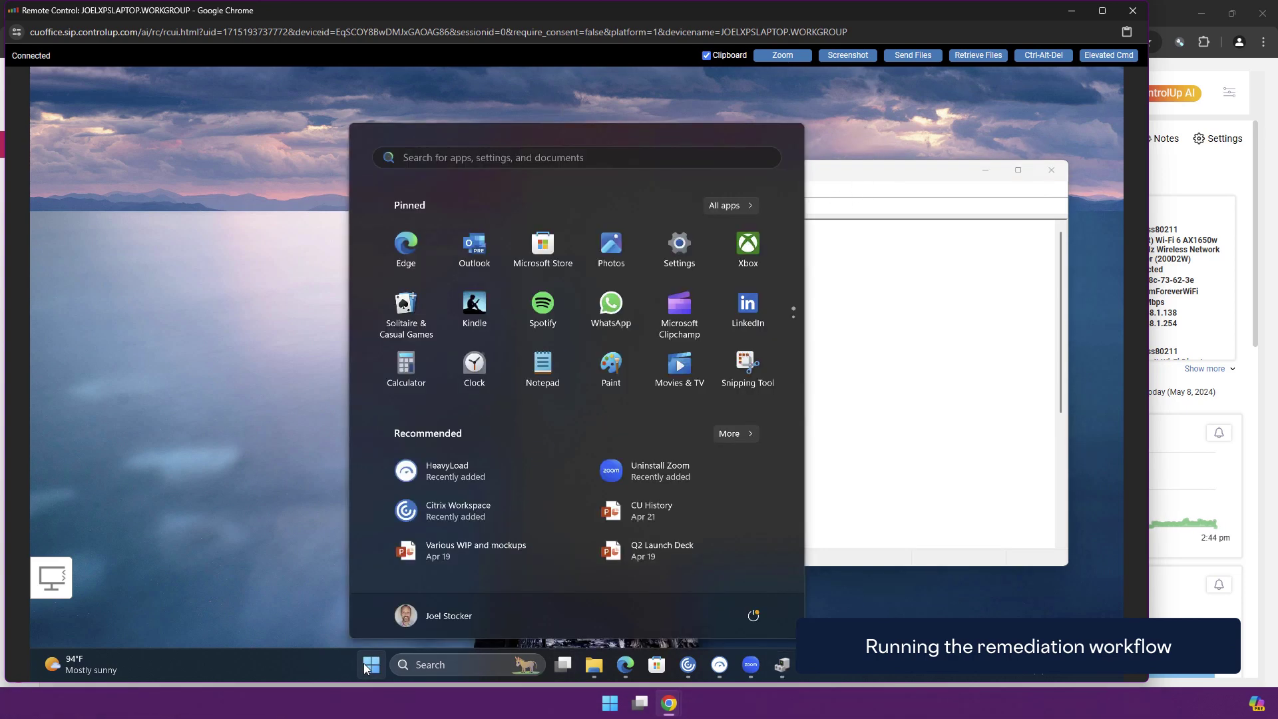
{"action": "type", "text": "team"}
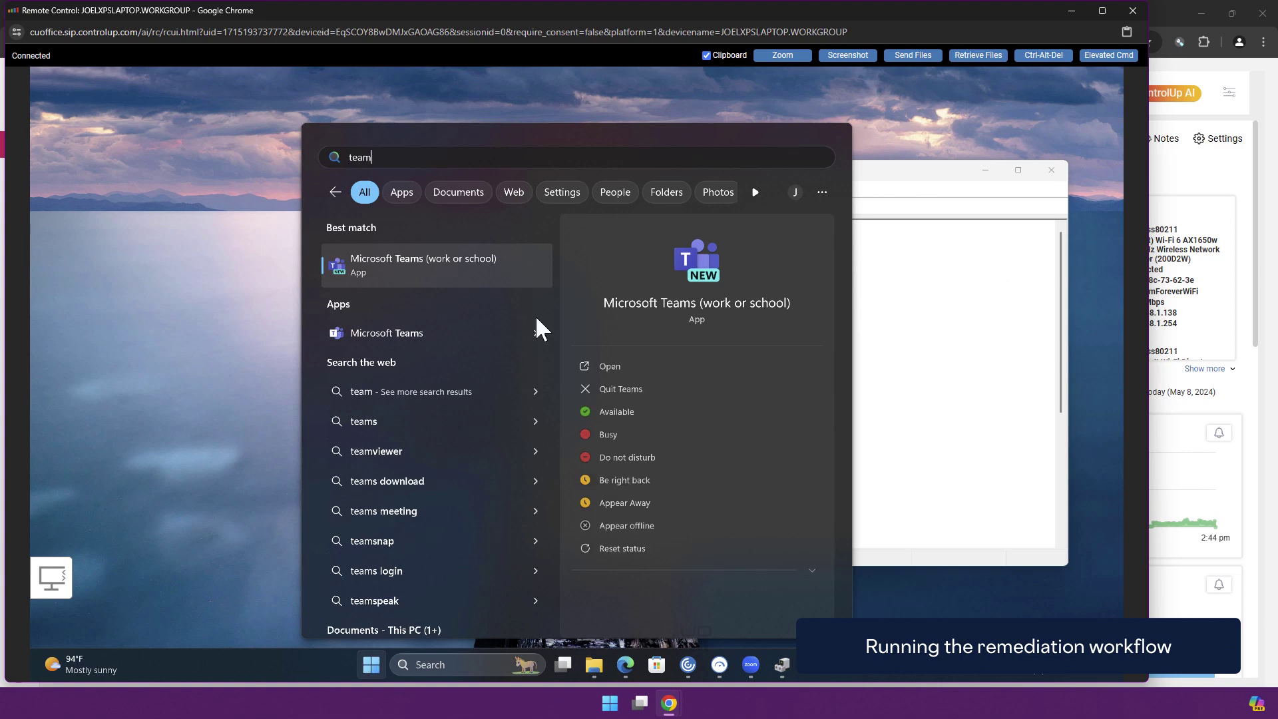
{"action": "left_click", "coordinate": [458, 261]}
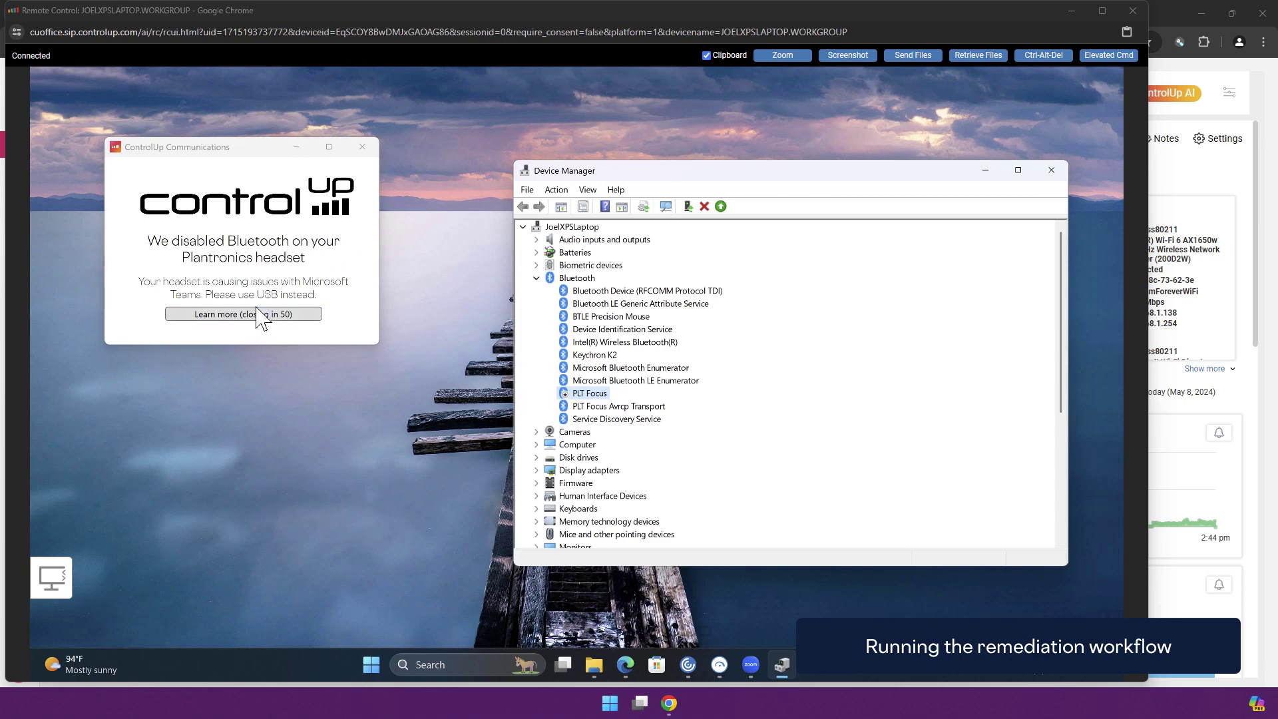
Follow the headset notice's Learn more link to the Unified Communications web page
{"action": "left_click", "coordinate": [257, 314]}
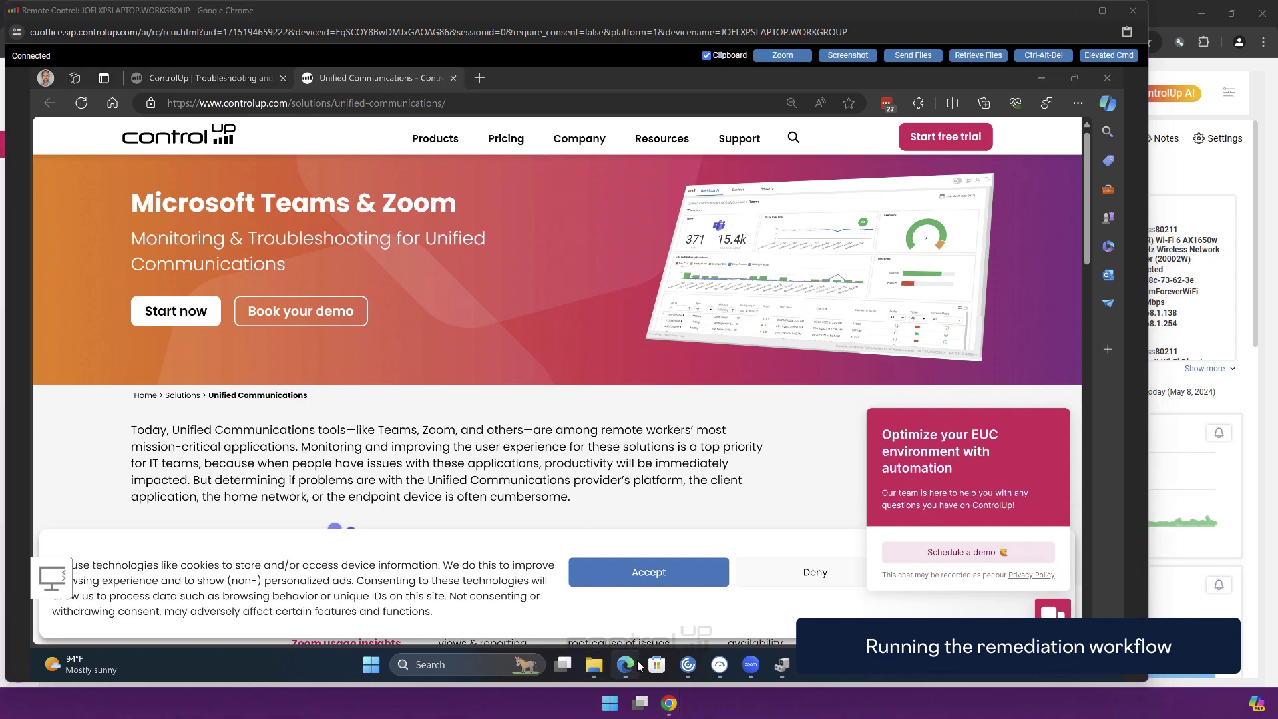
{"action": "mouse_move", "coordinate": [720, 665]}
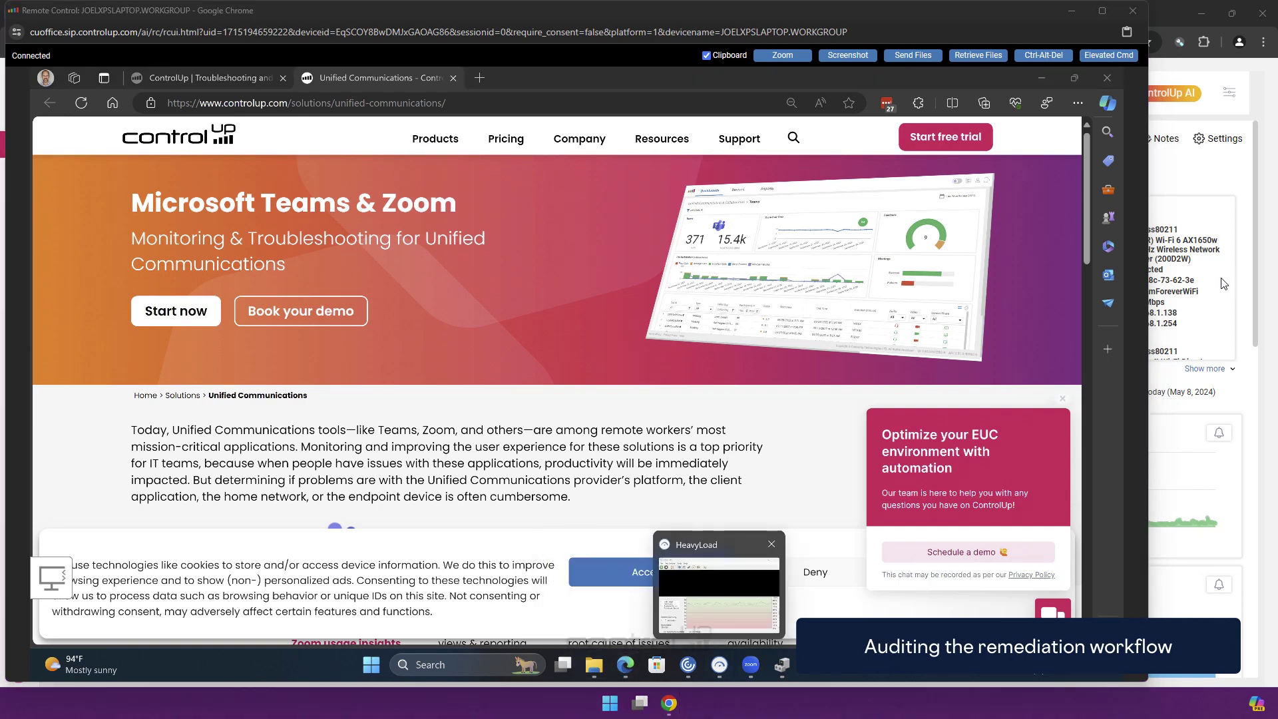
Show the laptop's Device Events with a larger page size and scroll through the entries
{"action": "left_click", "coordinate": [1261, 207]}
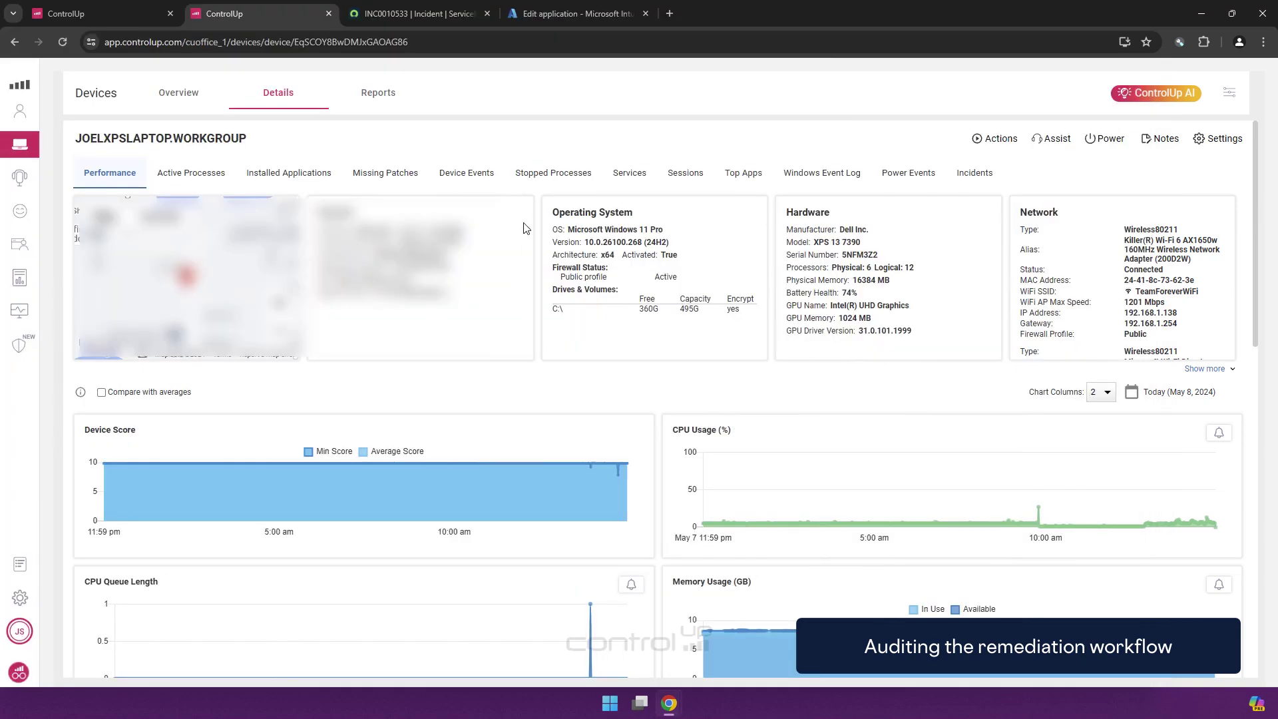
{"action": "left_click", "coordinate": [488, 175]}
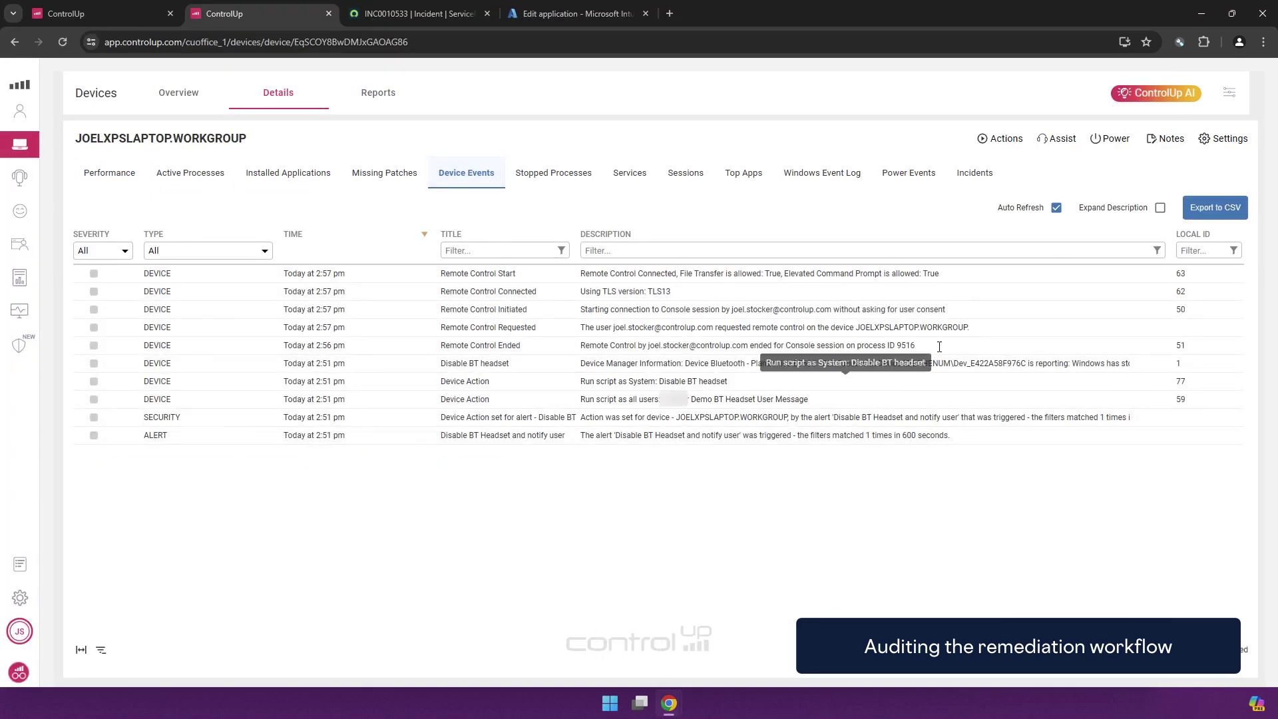
{"action": "left_click", "coordinate": [1109, 649]}
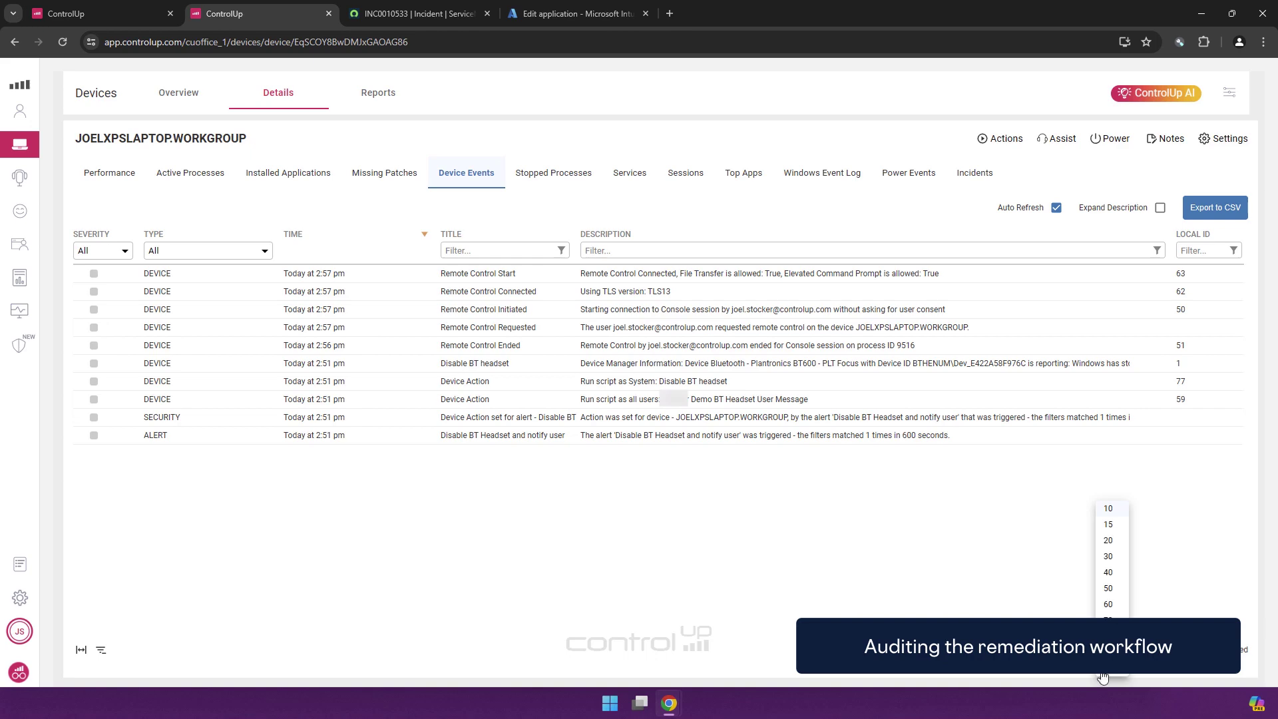
{"action": "left_click", "coordinate": [1105, 679]}
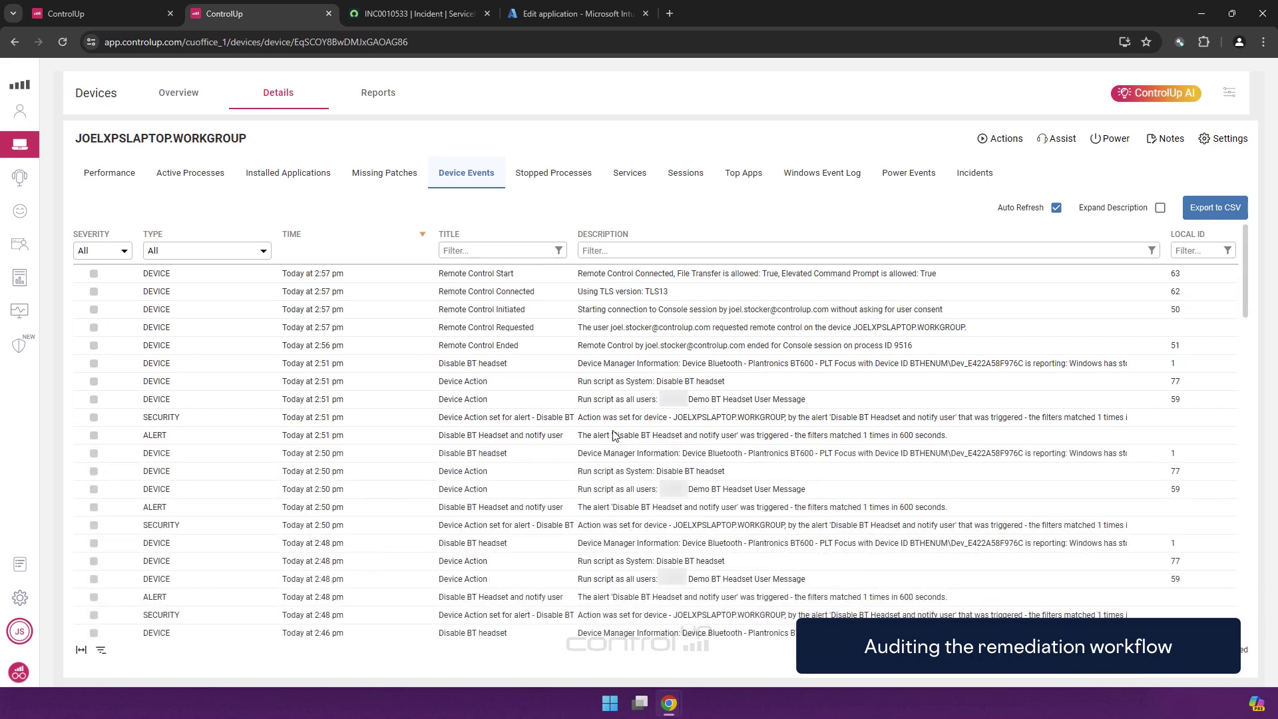
{"action": "scroll", "coordinate": [546, 508], "scroll_direction": "down", "scroll_amount": 3}
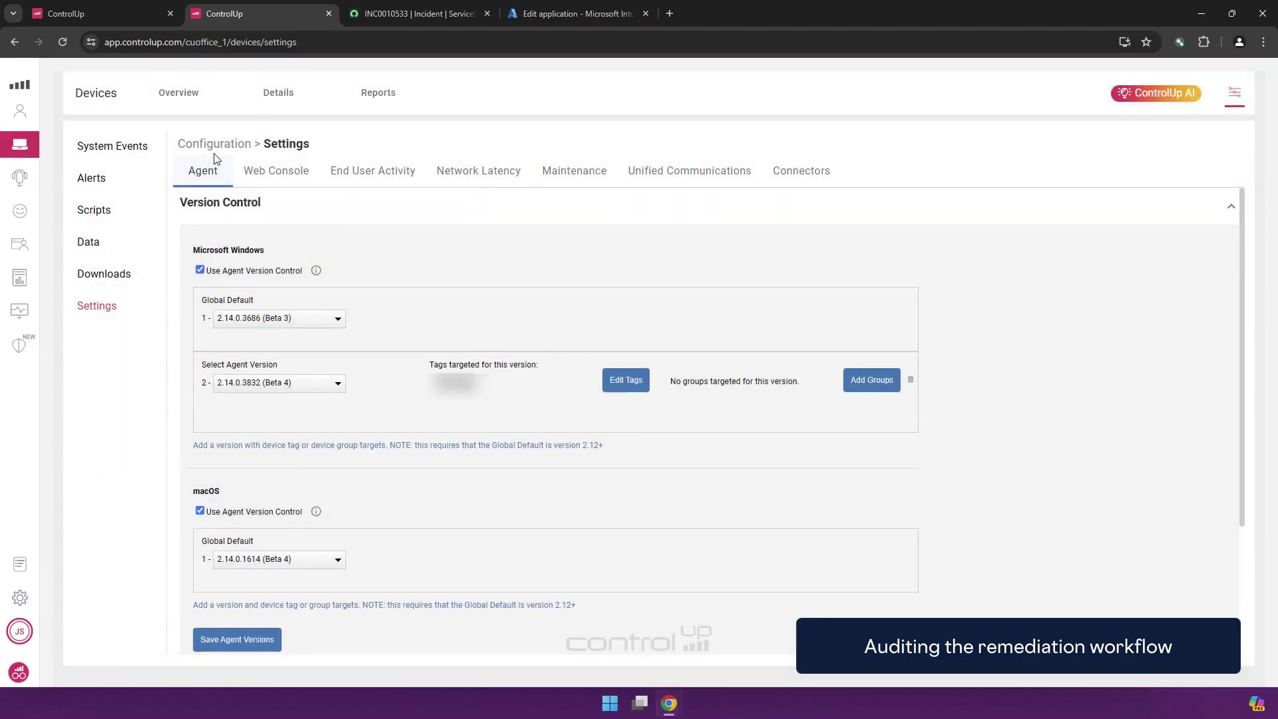
Filter System Events to type ALERT, then switch to the Alerts configuration list
{"action": "left_click", "coordinate": [113, 148]}
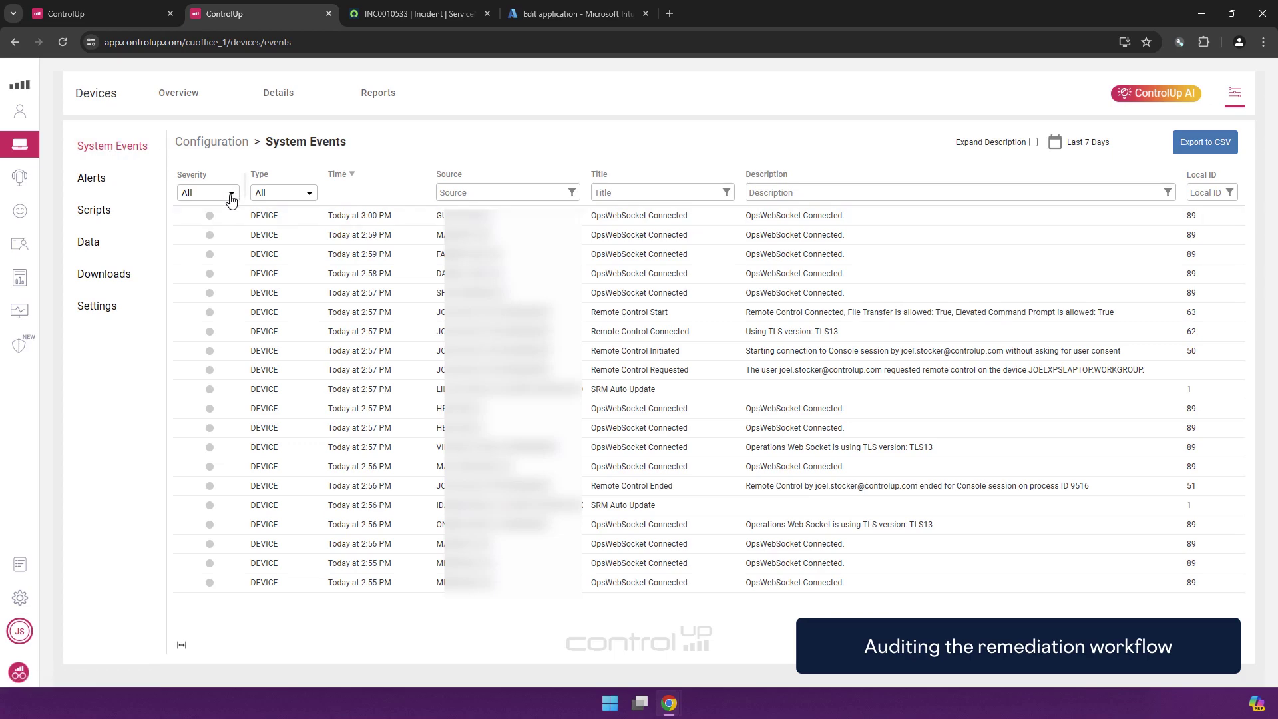
{"action": "left_click", "coordinate": [230, 194]}
{"action": "left_click", "coordinate": [283, 193]}
{"action": "left_click", "coordinate": [285, 197]}
{"action": "left_click", "coordinate": [280, 225]}
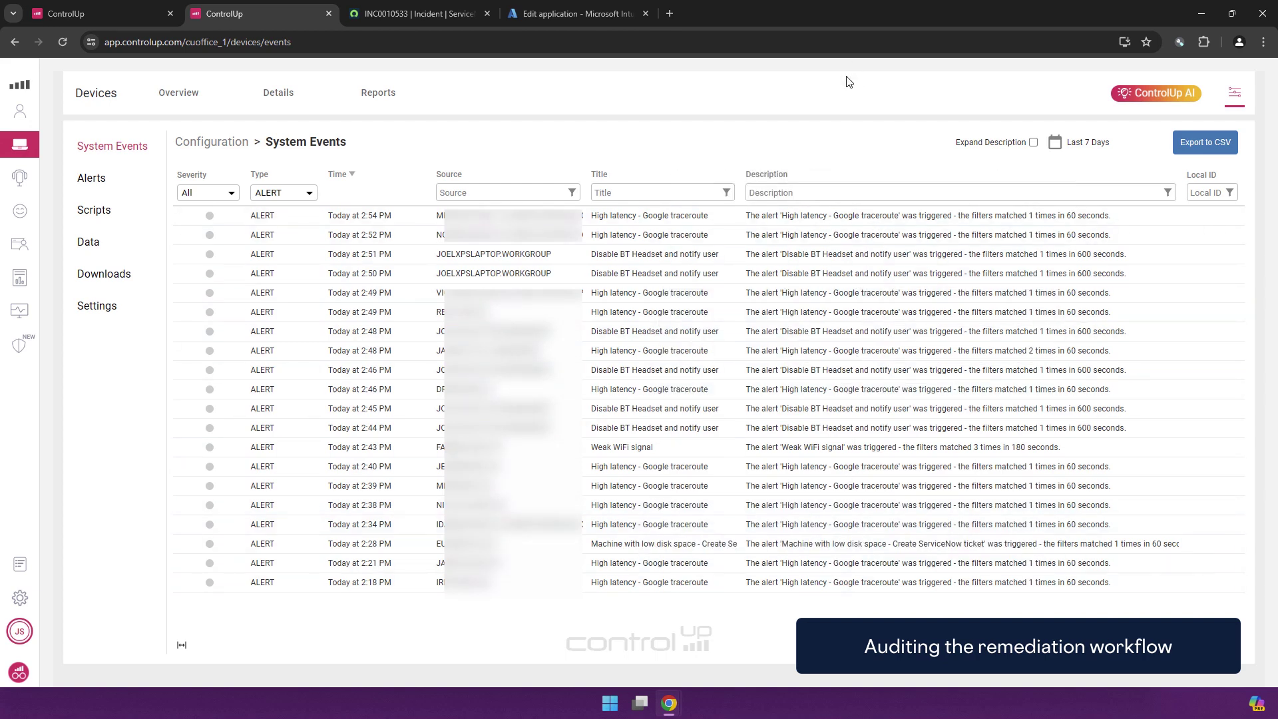
{"action": "left_click", "coordinate": [92, 178]}
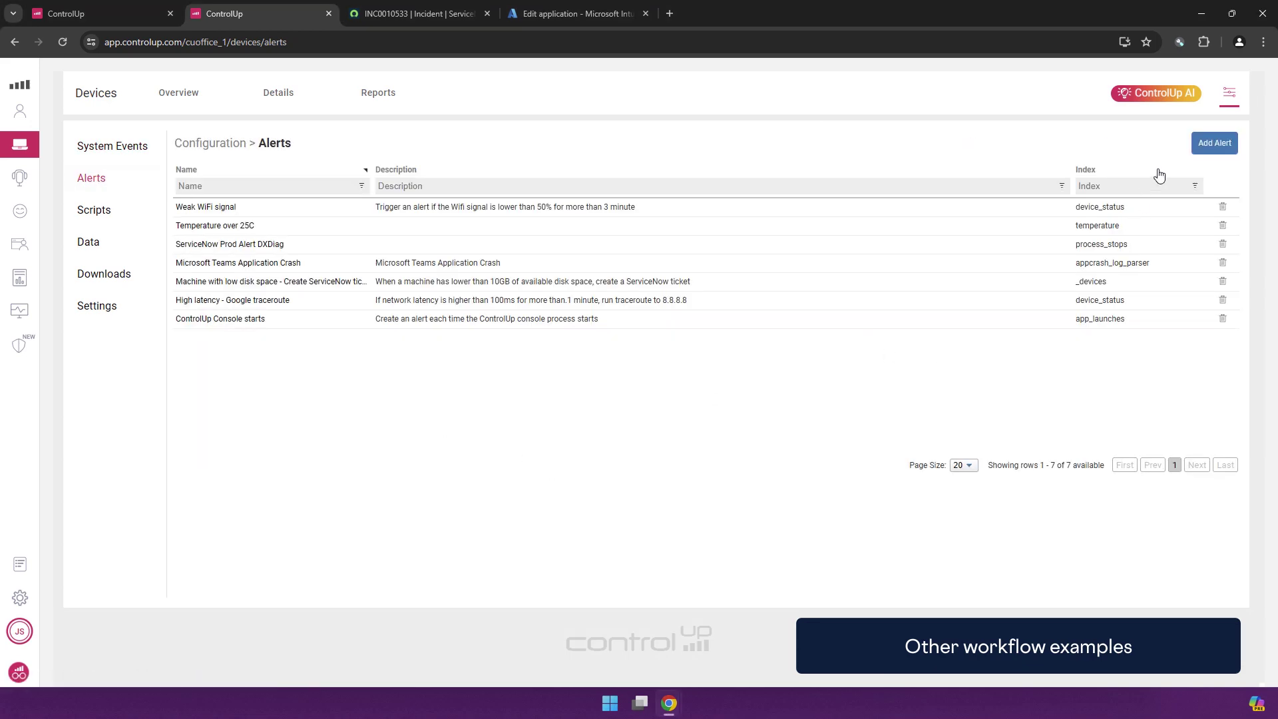
Add a new alert for Microsoft Windows devices with data index _devices
{"action": "left_click", "coordinate": [1214, 142]}
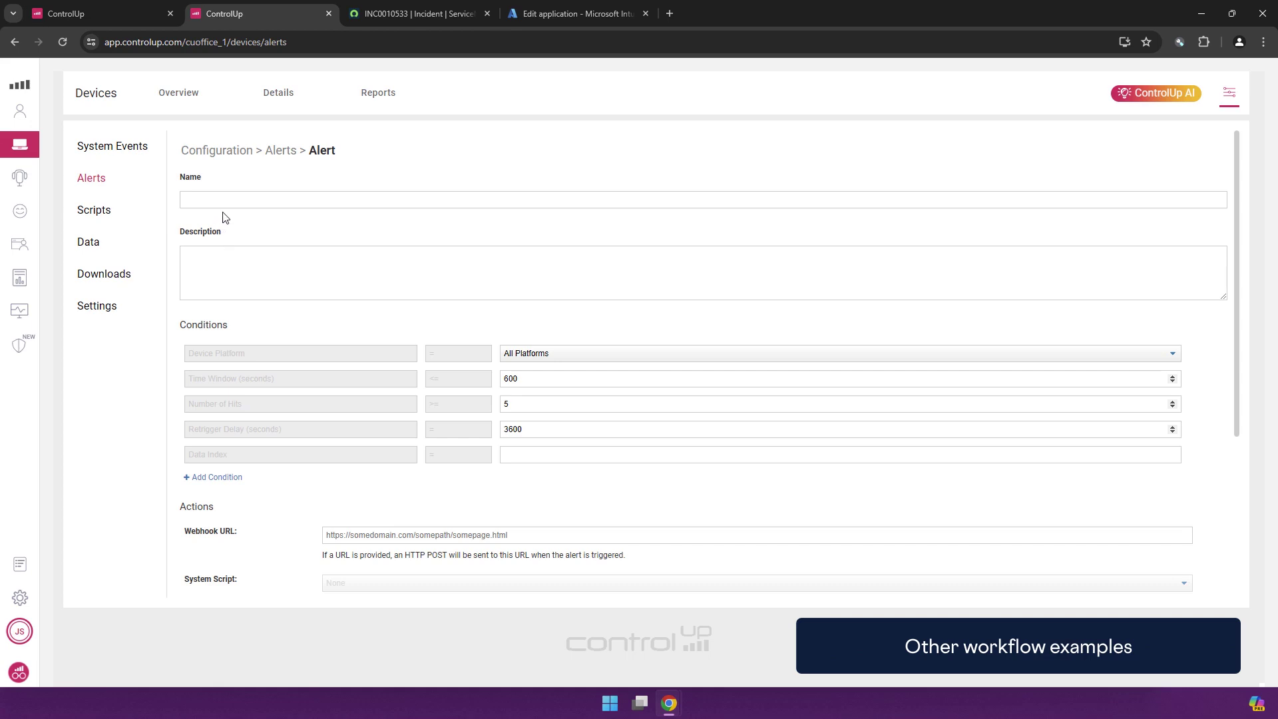
{"action": "left_click", "coordinate": [613, 354]}
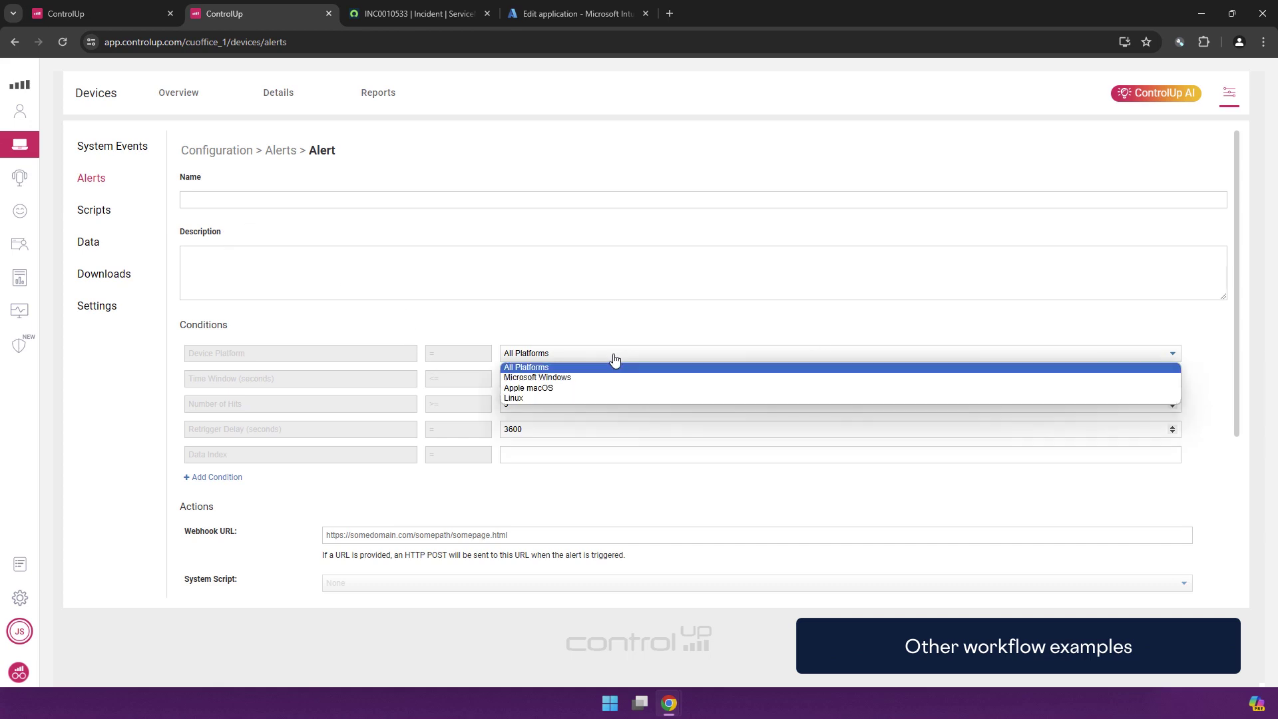
{"action": "left_click", "coordinate": [597, 378]}
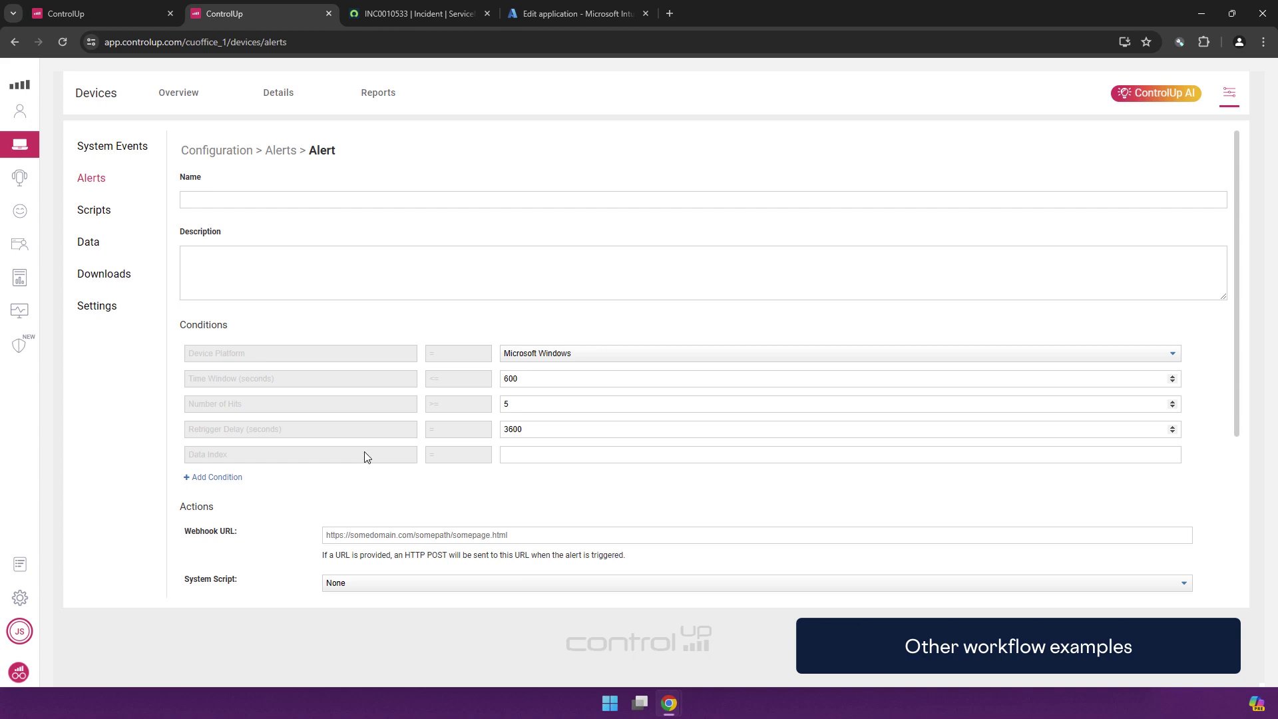
{"action": "left_click", "coordinate": [599, 453]}
{"action": "scroll", "coordinate": [426, 310], "scroll_direction": "down", "scroll_amount": 2}
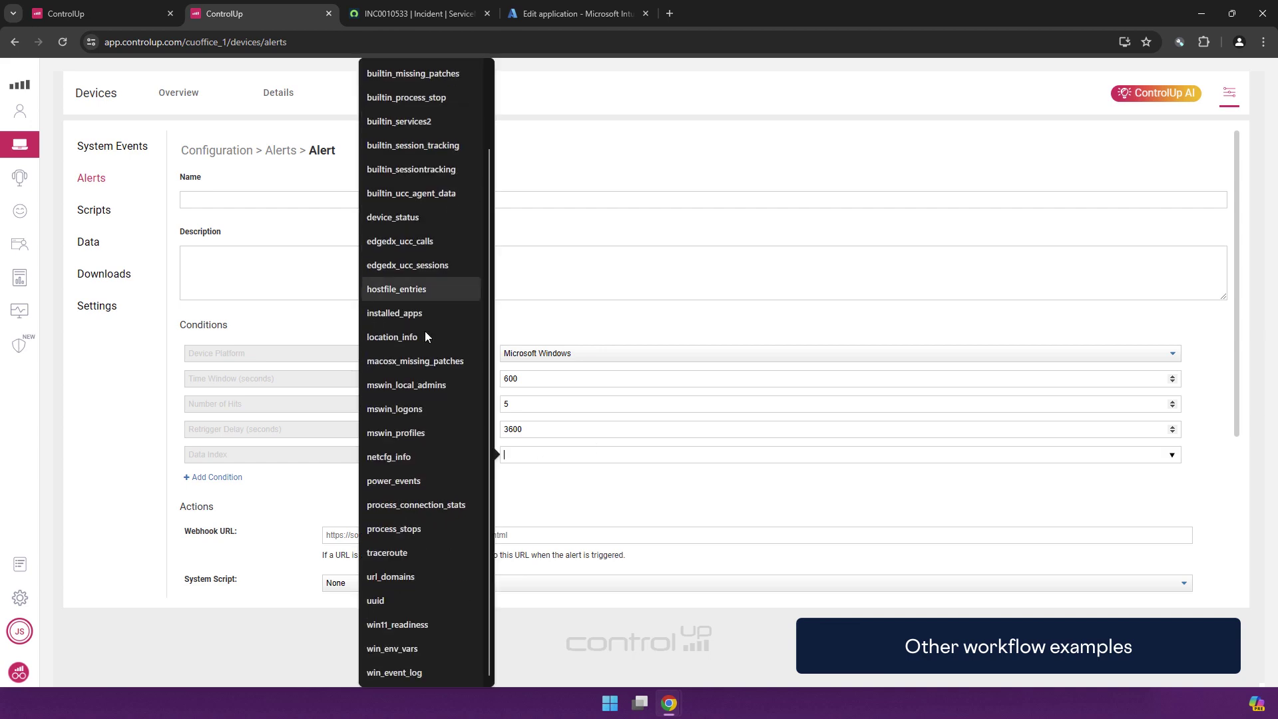
{"action": "scroll", "coordinate": [421, 466], "scroll_direction": "up", "scroll_amount": 2}
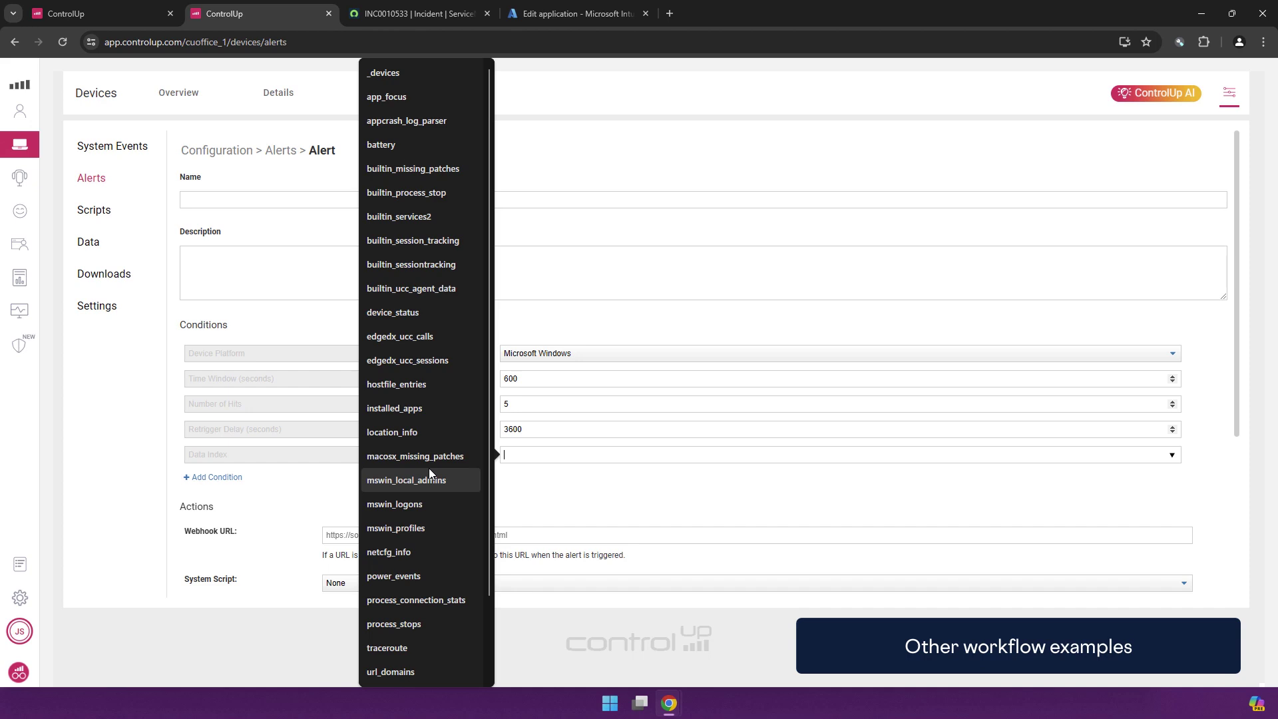
{"action": "left_click", "coordinate": [387, 79]}
Try a condition row, then remove it and clear the _devices data index
{"action": "left_click", "coordinate": [229, 478]}
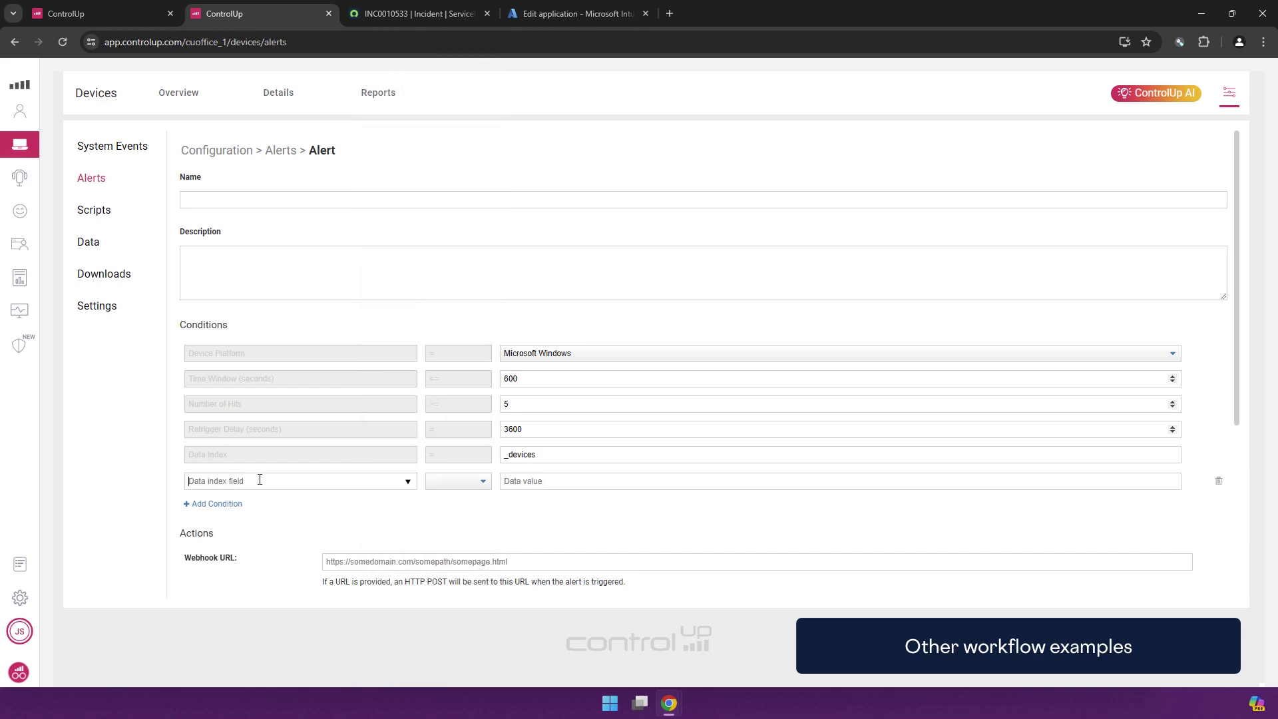
{"action": "left_click", "coordinate": [259, 479]}
{"action": "scroll", "coordinate": [521, 379], "scroll_direction": "down", "scroll_amount": 10}
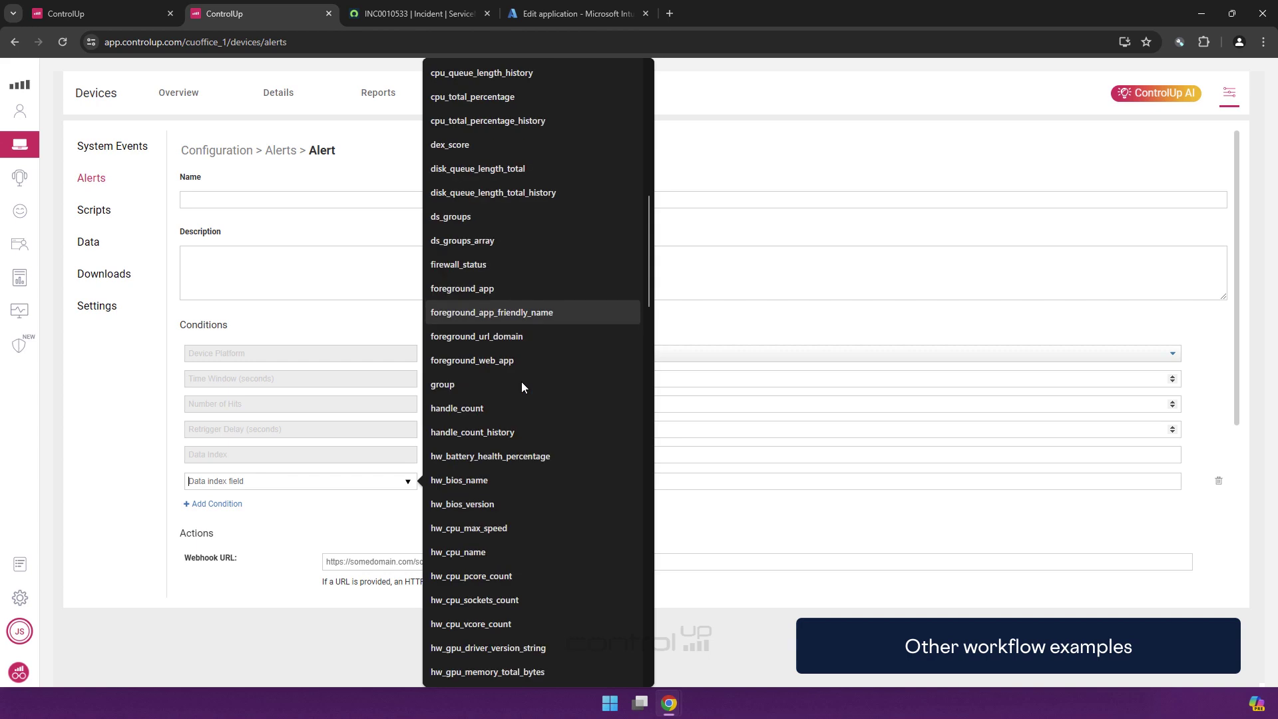
{"action": "scroll", "coordinate": [521, 381], "scroll_direction": "down", "scroll_amount": 15}
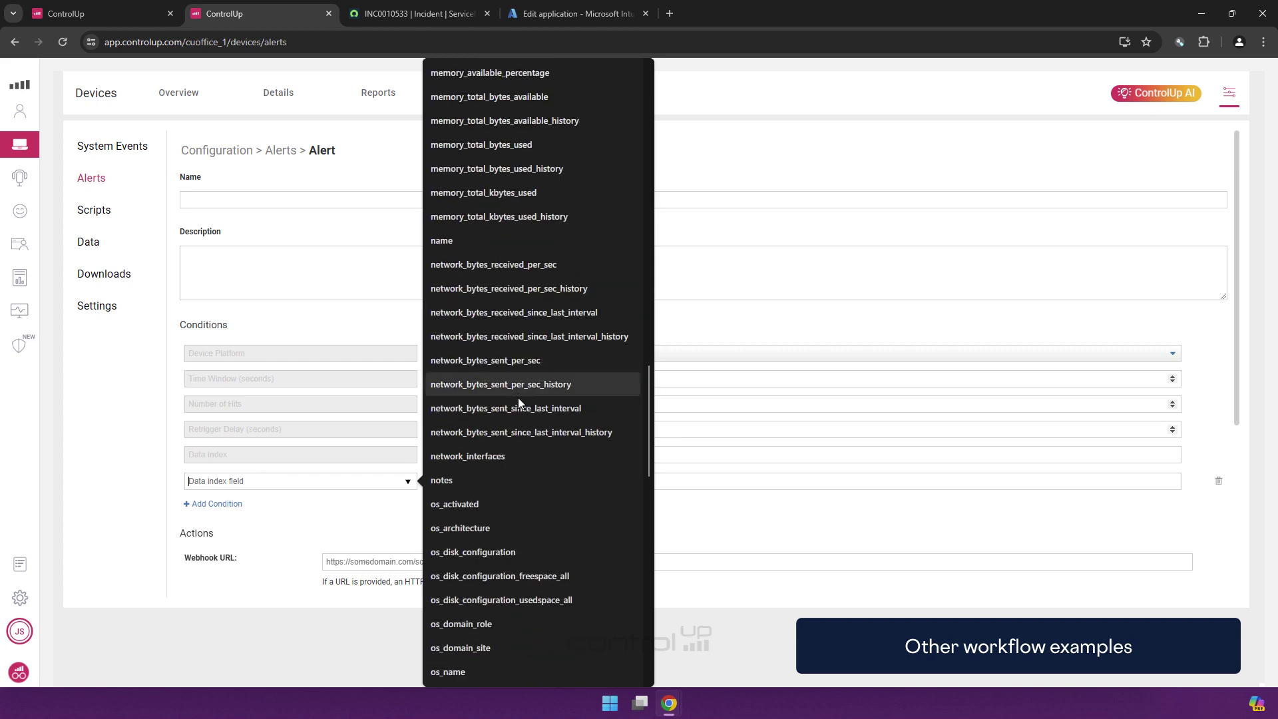
{"action": "scroll", "coordinate": [518, 407], "scroll_direction": "down", "scroll_amount": 15}
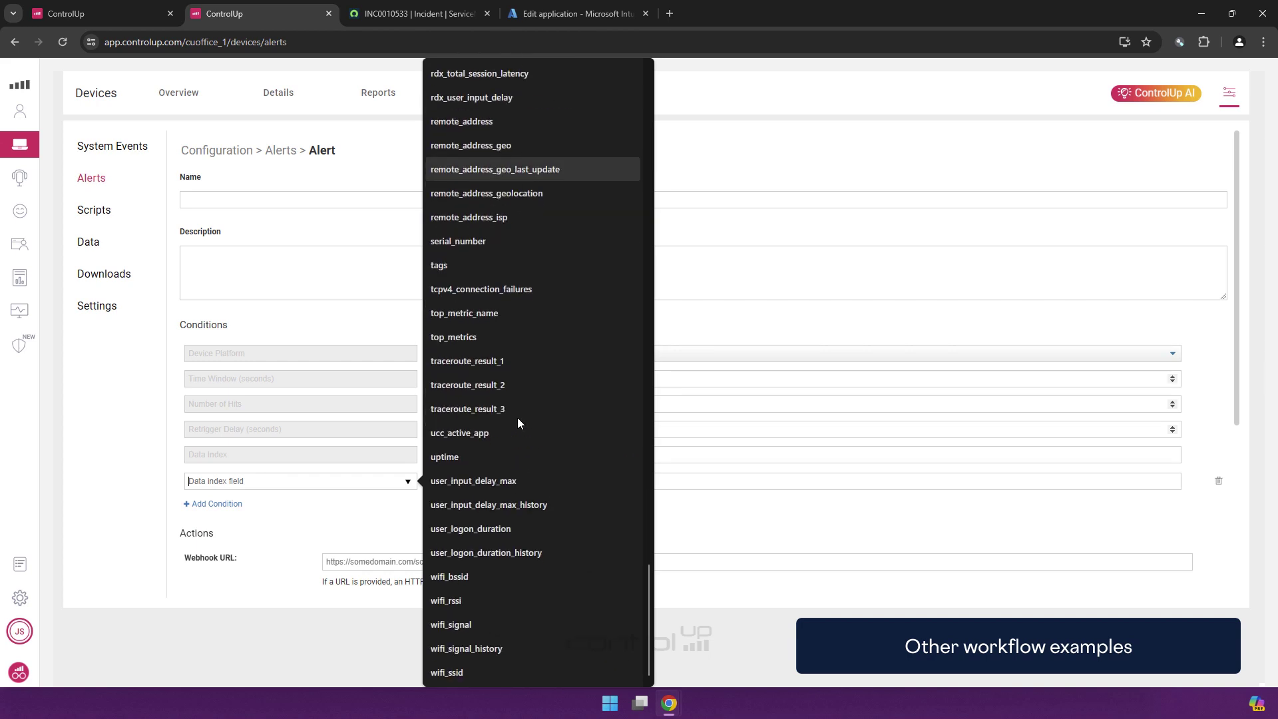
{"action": "left_click", "coordinate": [703, 498]}
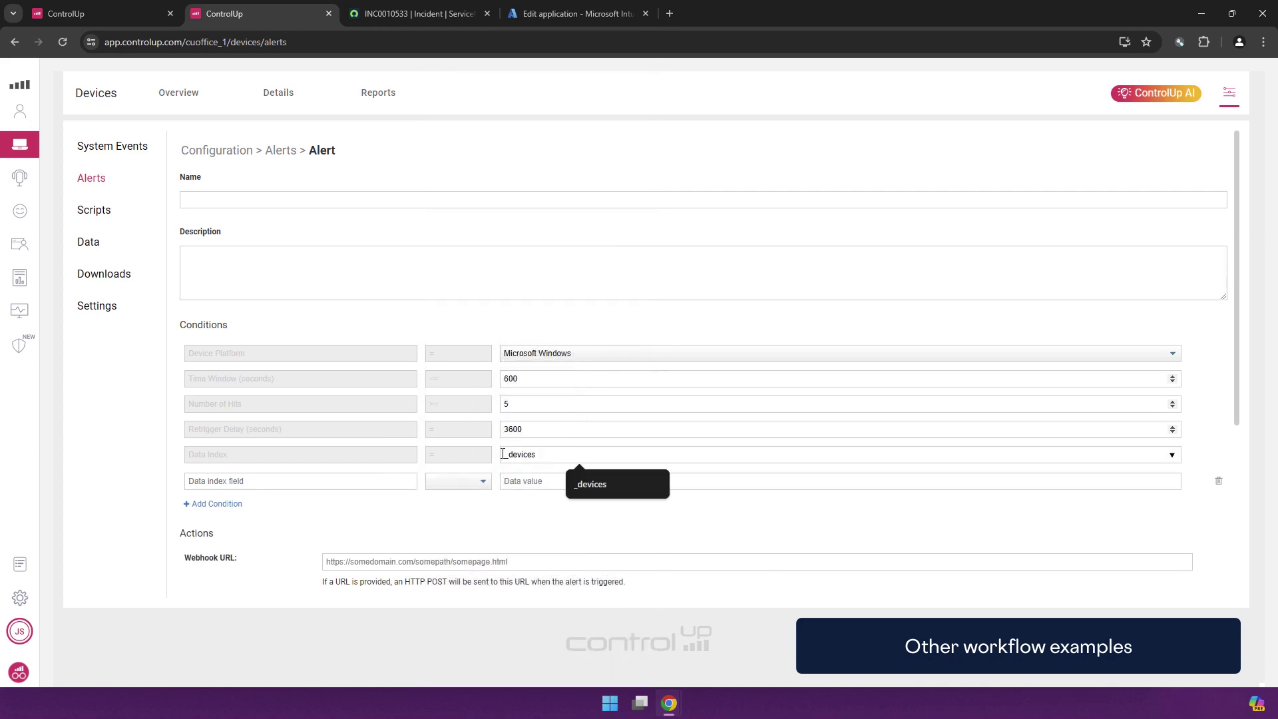
{"action": "left_click", "coordinate": [1219, 481]}
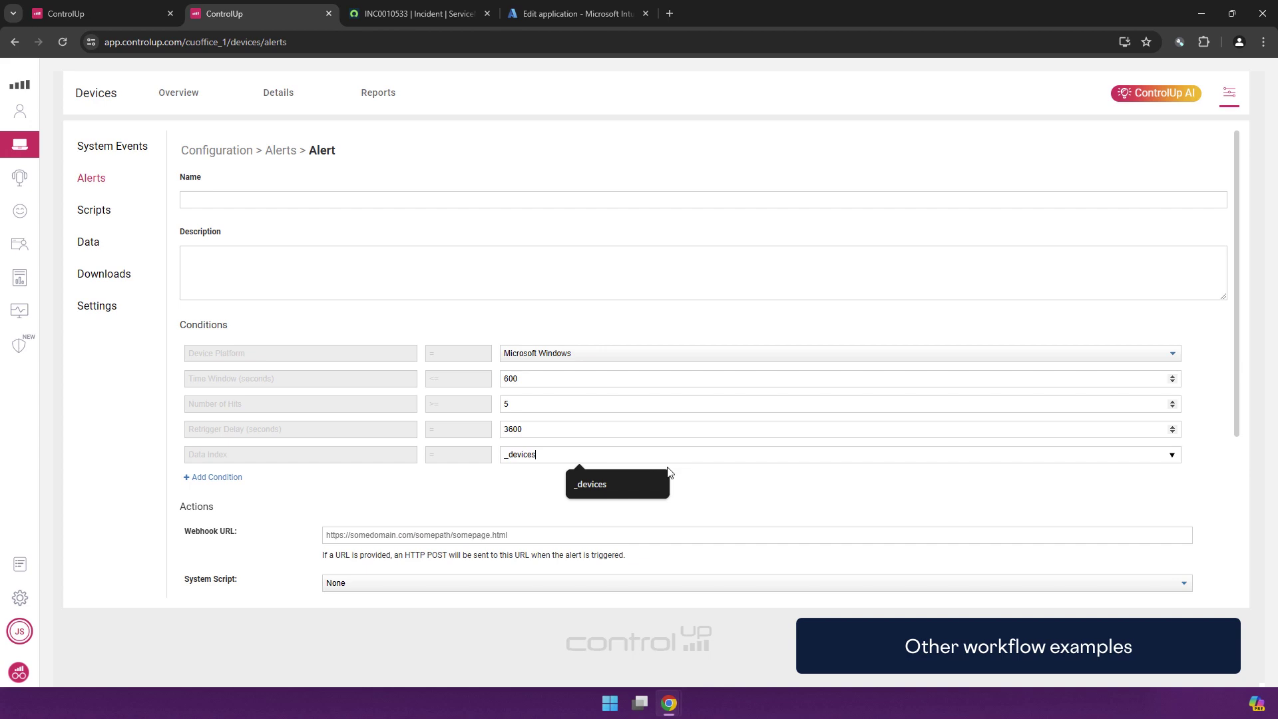
{"action": "left_click_drag", "start_coordinate": [607, 455], "coordinate": [428, 456]}
{"action": "key", "text": "BackSpace"}
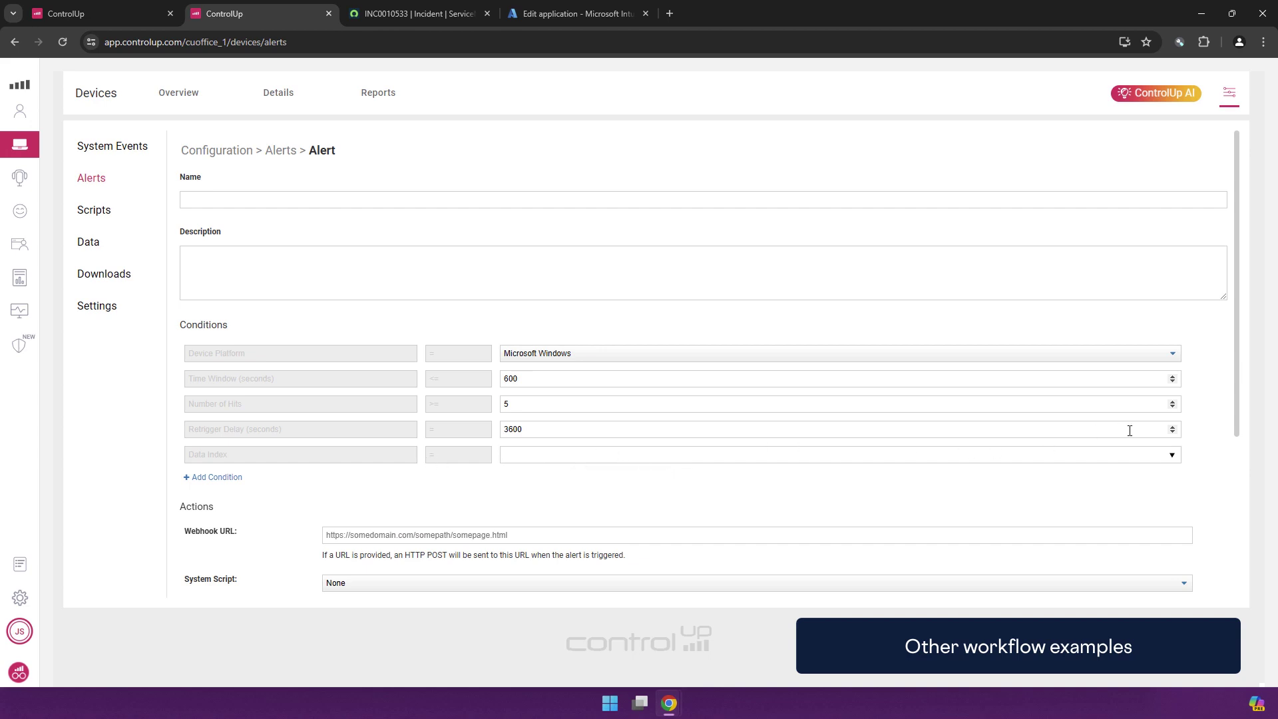
Choose traceroute as the alert's data index and scroll down through the Actions section
{"action": "left_click", "coordinate": [1172, 455]}
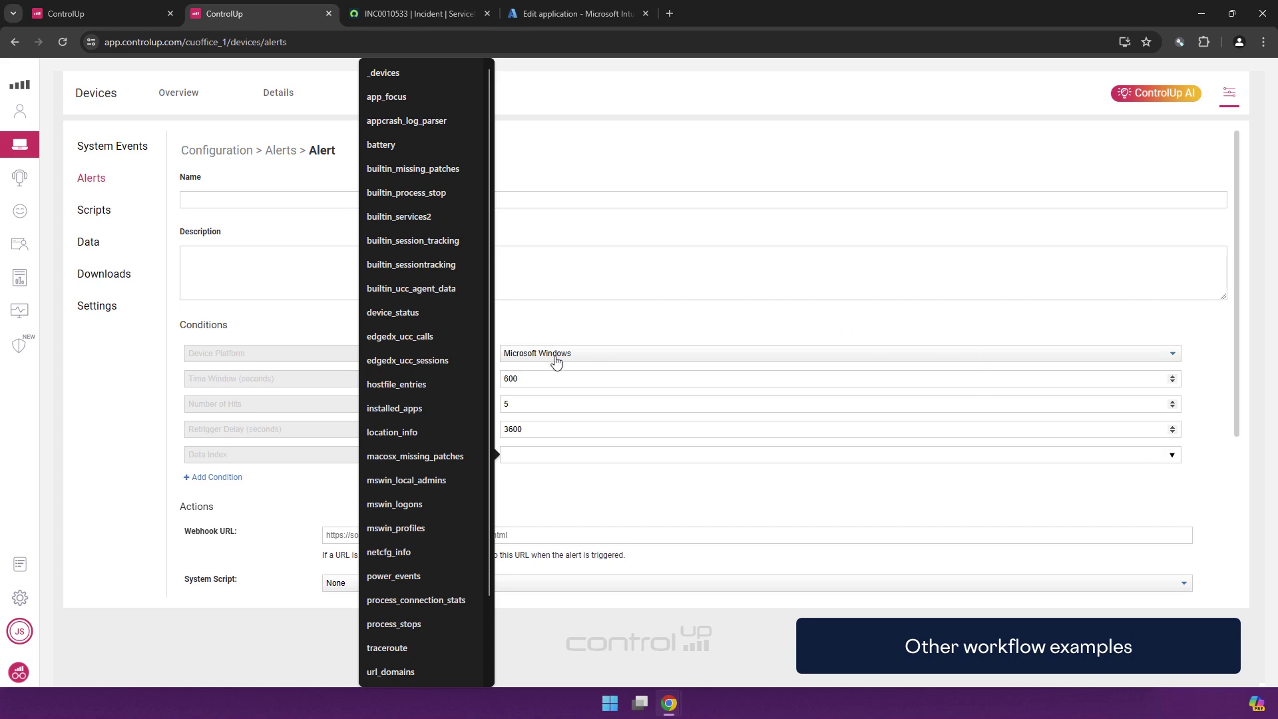
{"action": "scroll", "coordinate": [454, 374], "scroll_direction": "down", "scroll_amount": 2}
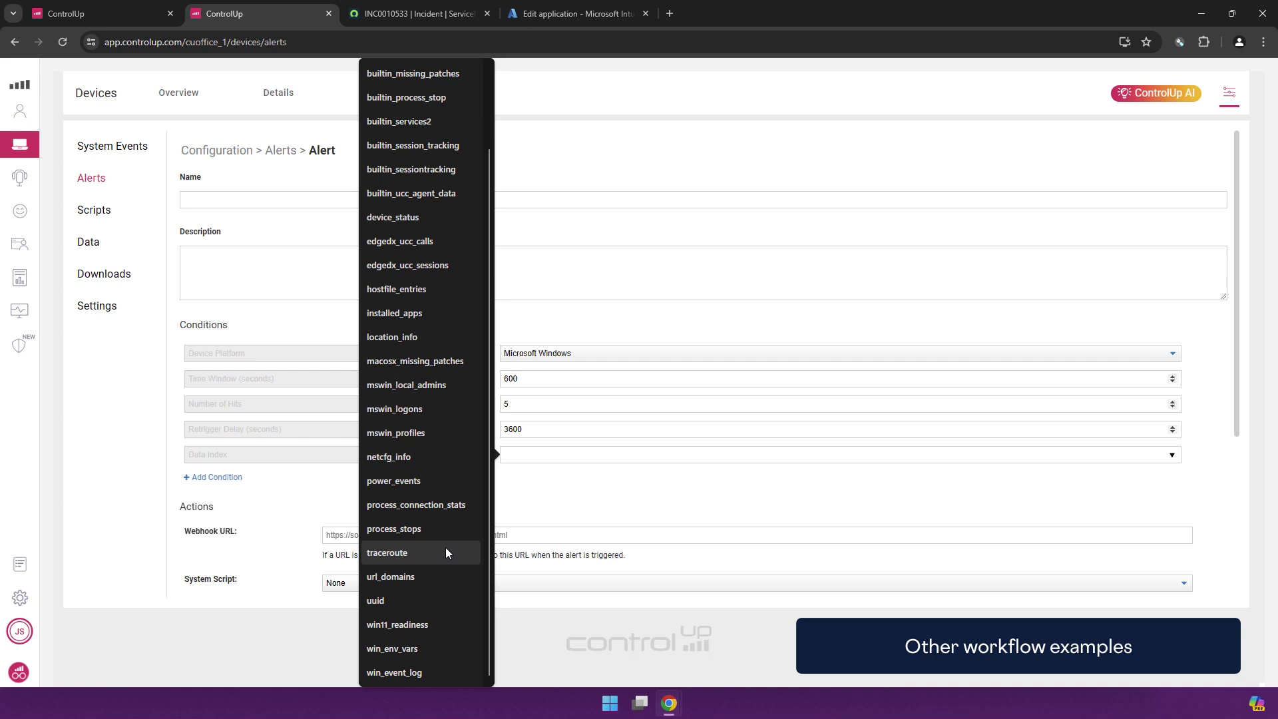
{"action": "left_click", "coordinate": [448, 551]}
{"action": "scroll", "coordinate": [400, 533], "scroll_direction": "down", "scroll_amount": 3}
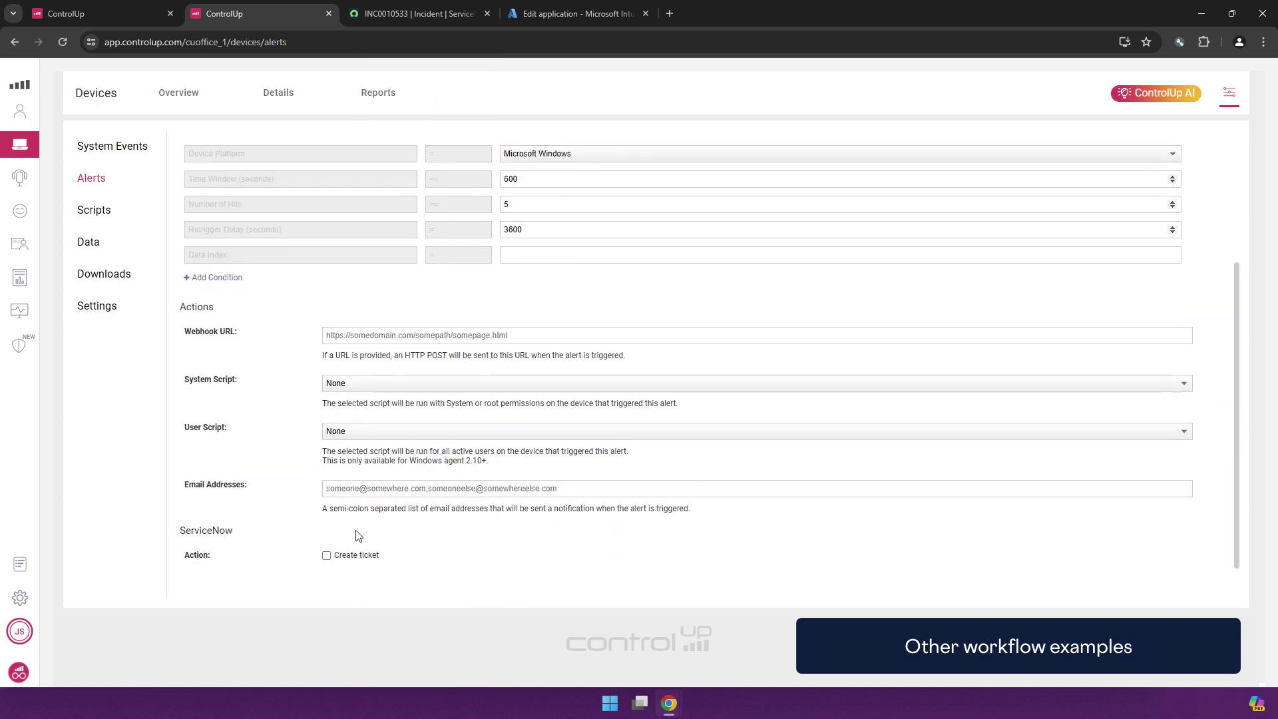
{"action": "scroll", "coordinate": [359, 536], "scroll_direction": "down", "scroll_amount": 1}
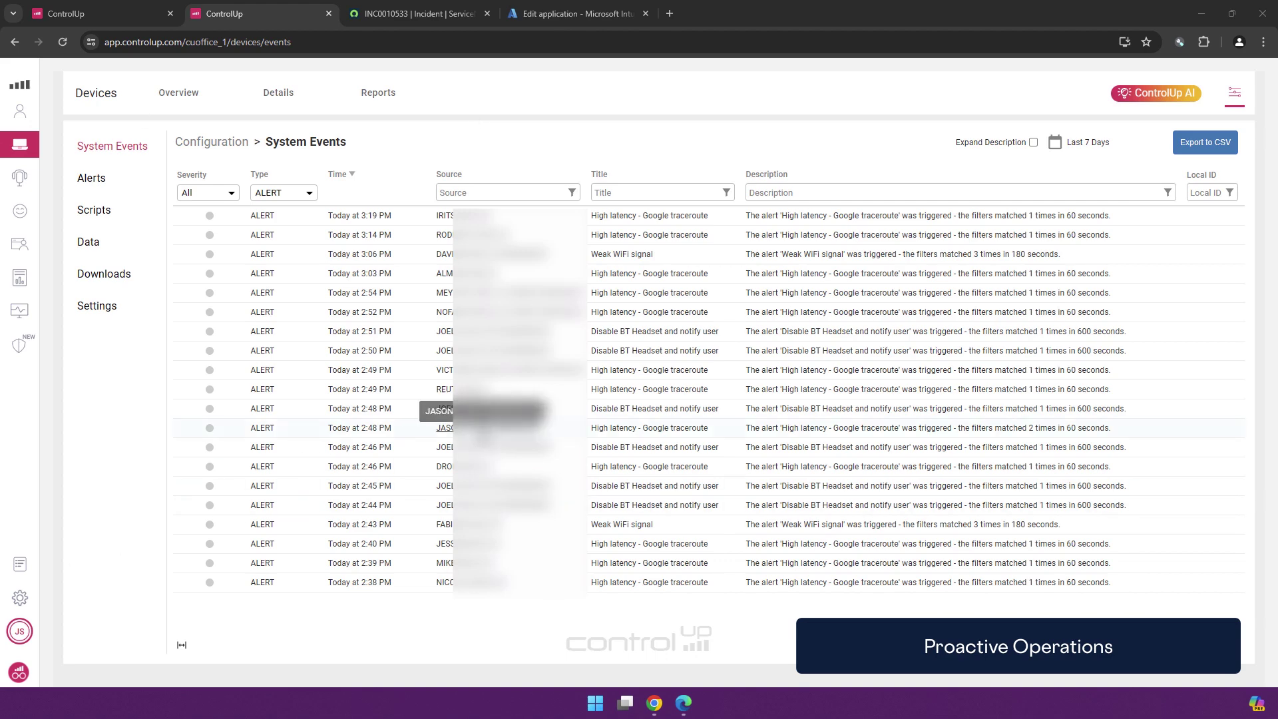
In the other tenant, filter Settings > Scripts by 'disk' and open Win_Disk_Health's code
{"action": "left_click", "coordinate": [686, 705]}
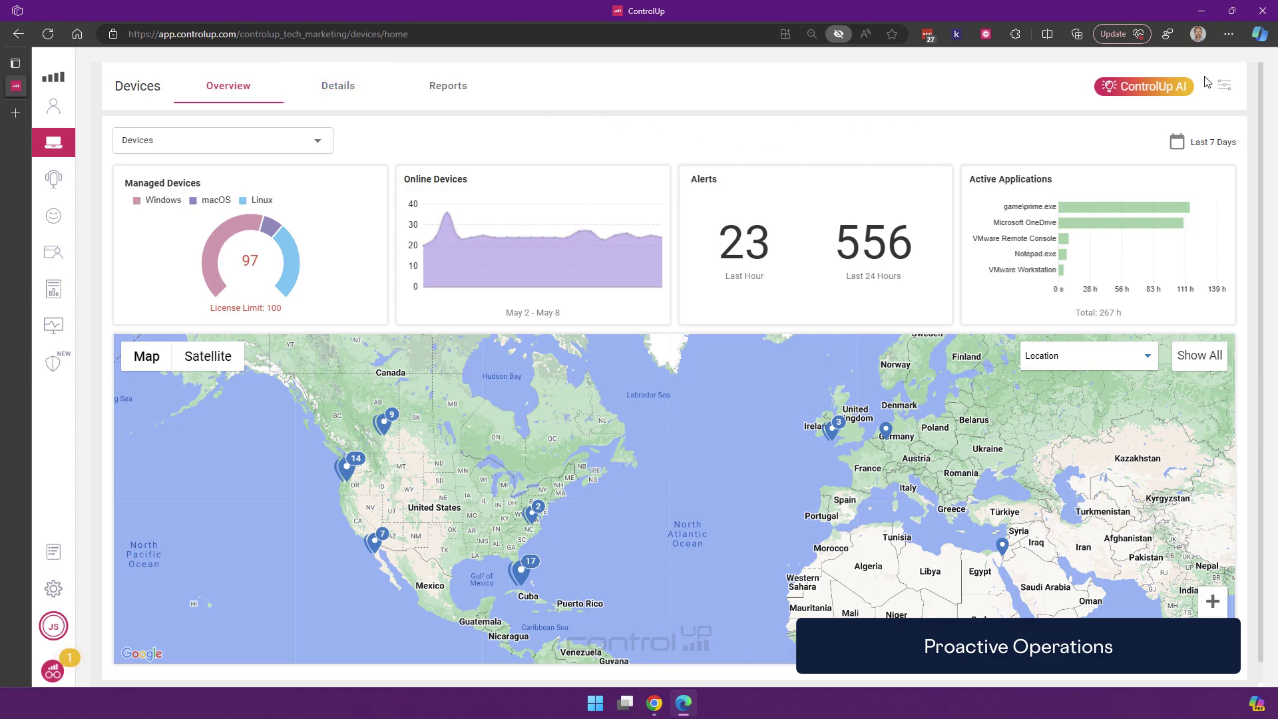
{"action": "left_click", "coordinate": [1224, 85]}
{"action": "left_click", "coordinate": [126, 216]}
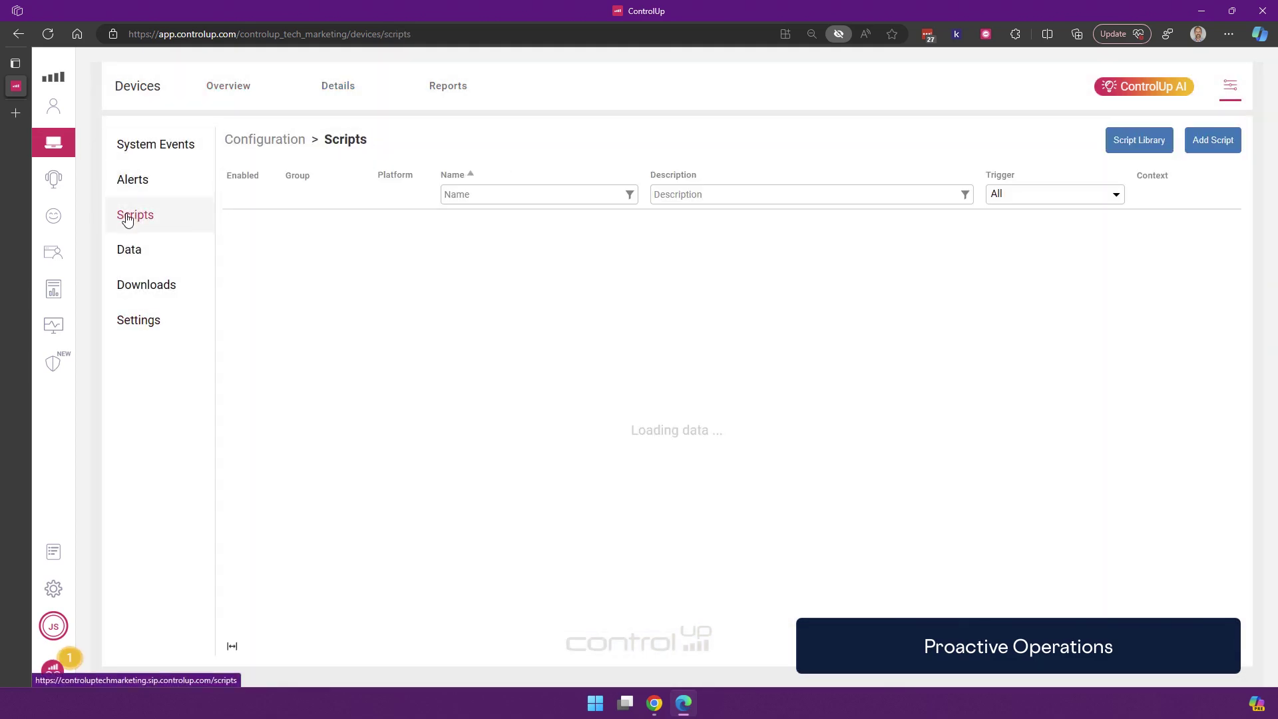
{"action": "left_click", "coordinate": [475, 192]}
{"action": "type", "text": "disk"}
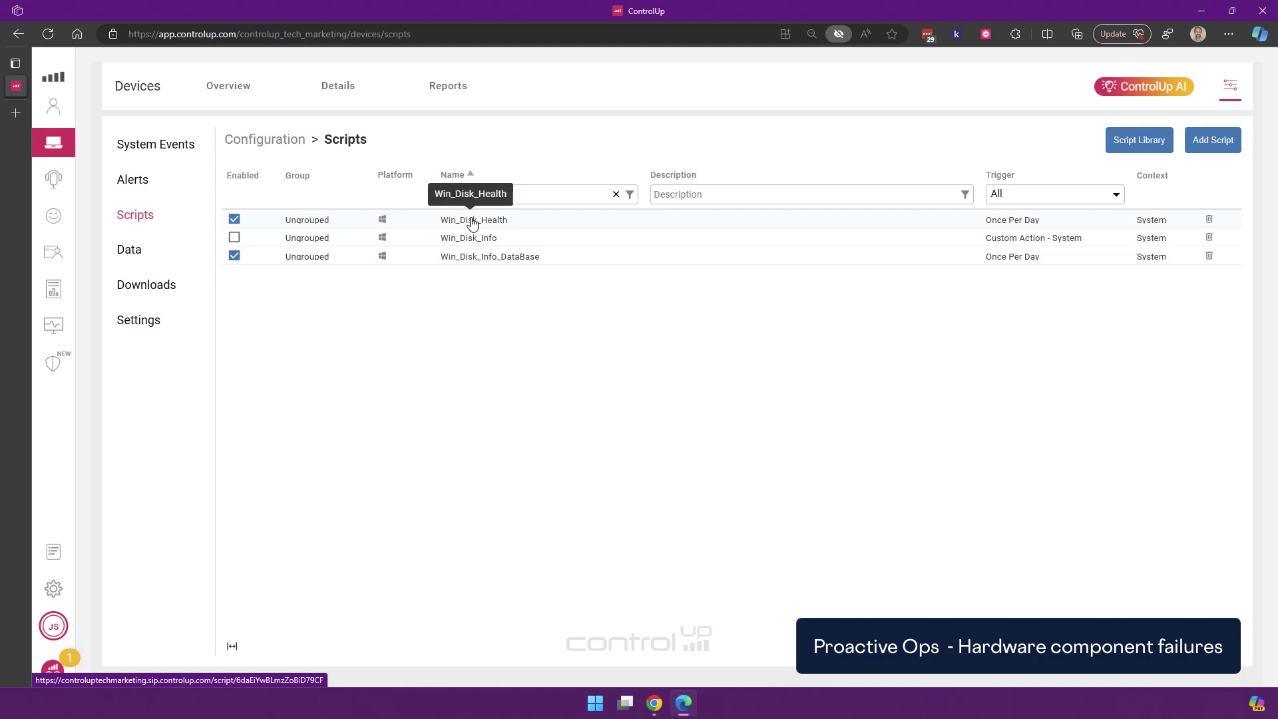
{"action": "left_click", "coordinate": [472, 221]}
{"action": "scroll", "coordinate": [527, 428], "scroll_direction": "down", "scroll_amount": 5}
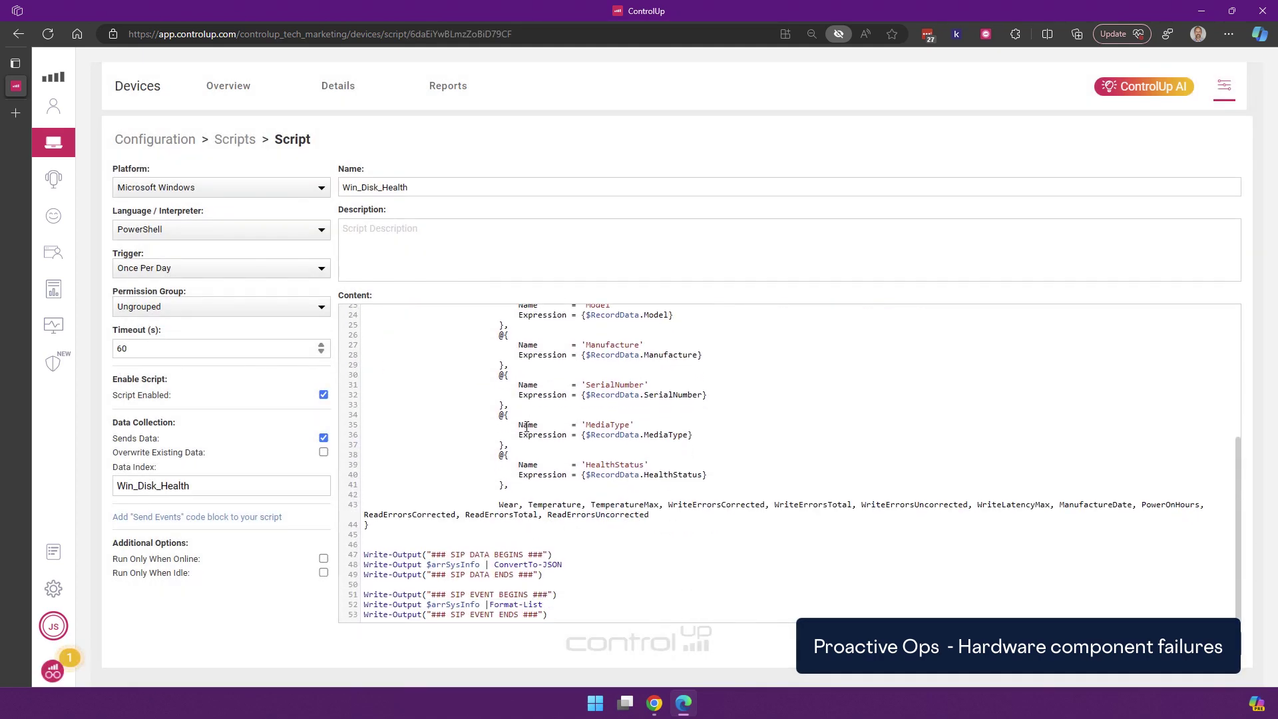
{"action": "scroll", "coordinate": [527, 427], "scroll_direction": "up", "scroll_amount": 5}
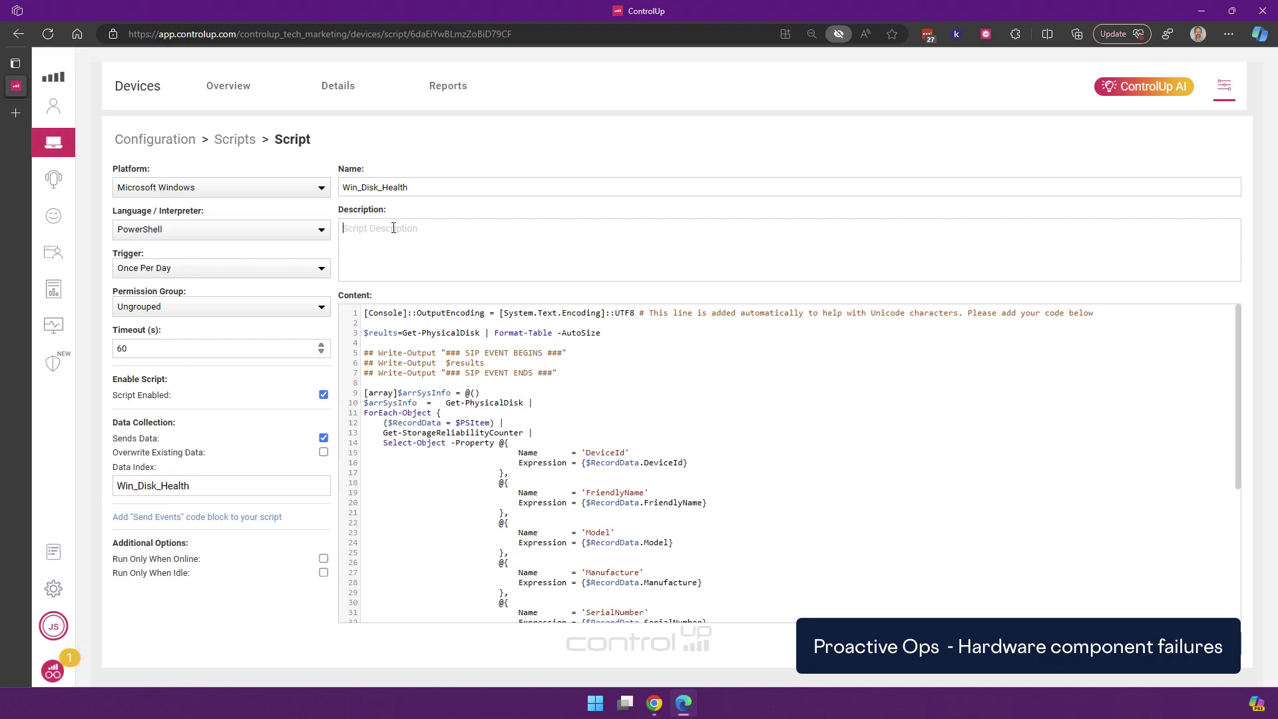
Open the Windows Disk Information report under Reports and scroll through its disk table
{"action": "left_click", "coordinate": [453, 97]}
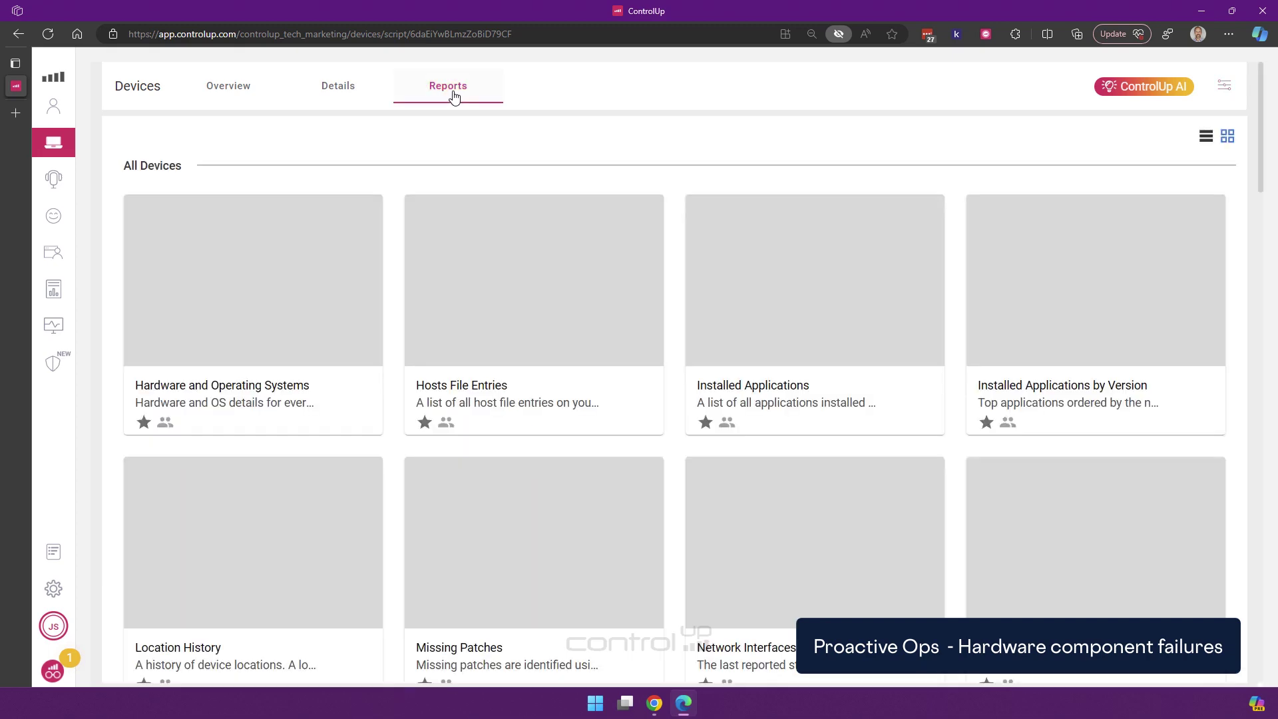
{"action": "mouse_move", "coordinate": [1267, 136]}
{"action": "left_mouse_down"}
{"action": "mouse_move", "coordinate": [1268, 665]}
{"action": "mouse_move", "coordinate": [1266, 622]}
{"action": "left_mouse_up"}
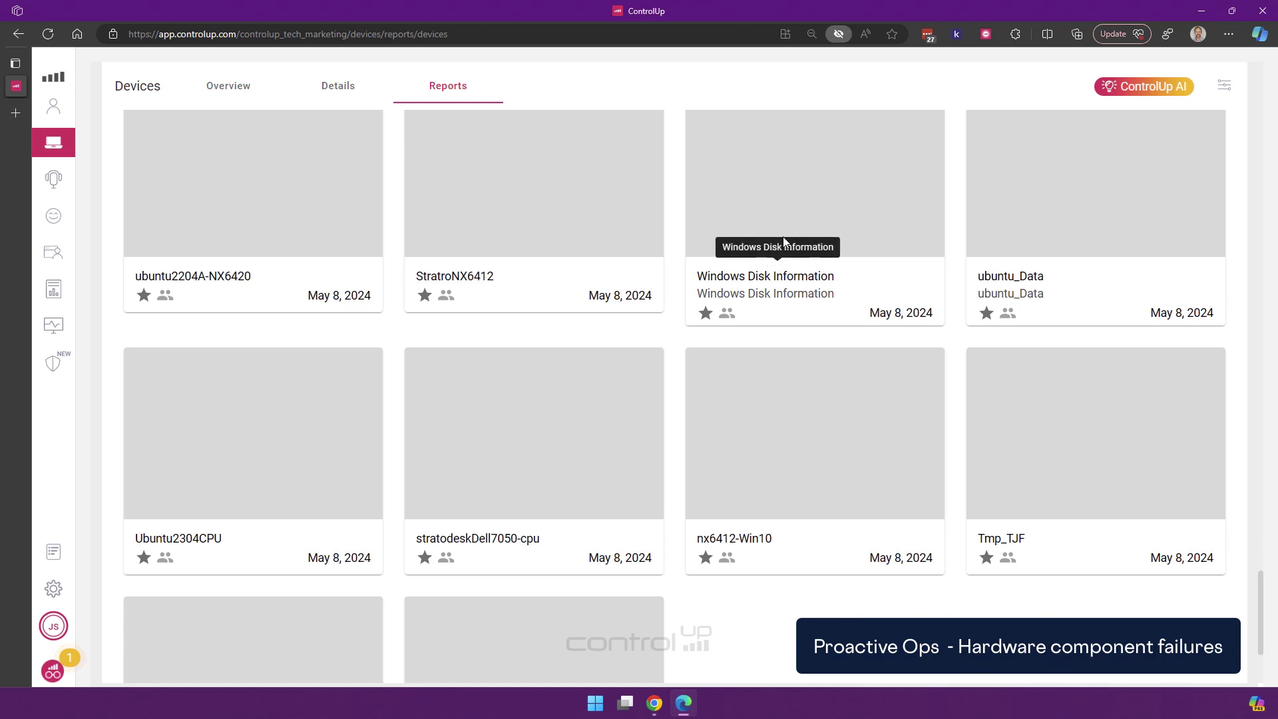
{"action": "left_click", "coordinate": [784, 234]}
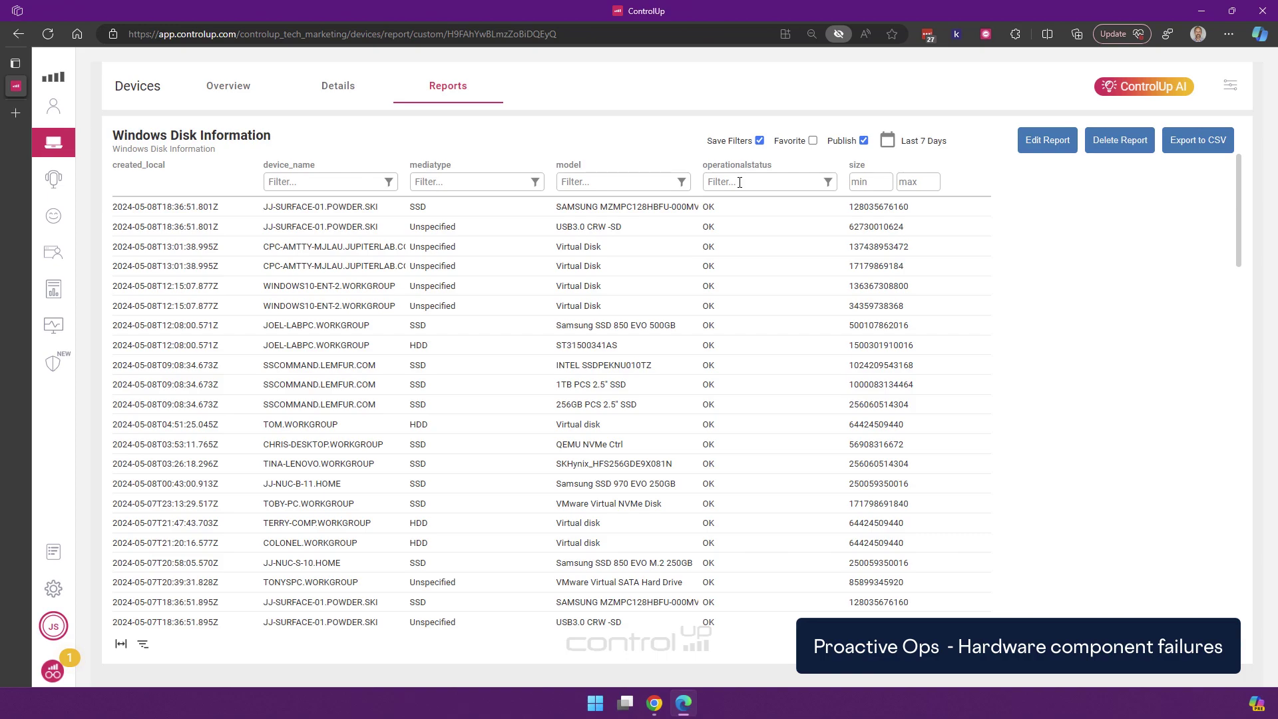
{"action": "scroll", "coordinate": [689, 386], "scroll_direction": "down", "scroll_amount": 8}
{"action": "scroll", "coordinate": [689, 389], "scroll_direction": "down", "scroll_amount": 10}
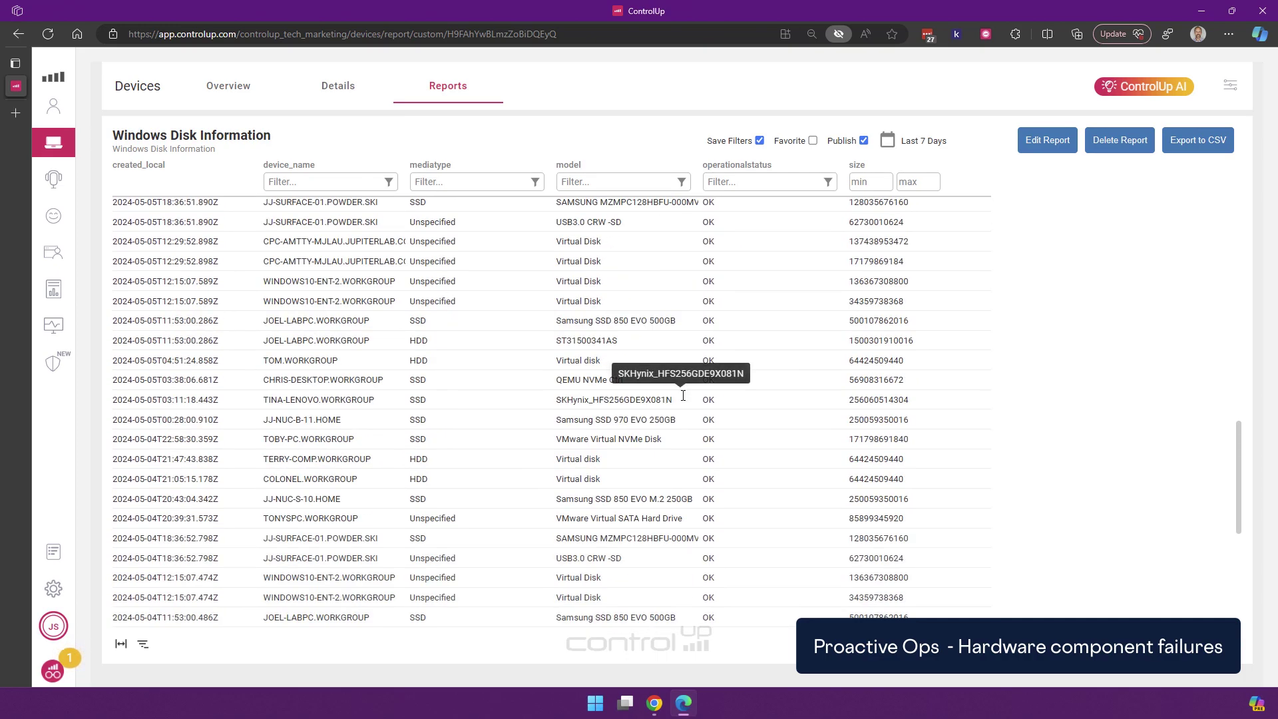
{"action": "scroll", "coordinate": [680, 398], "scroll_direction": "up", "scroll_amount": 16}
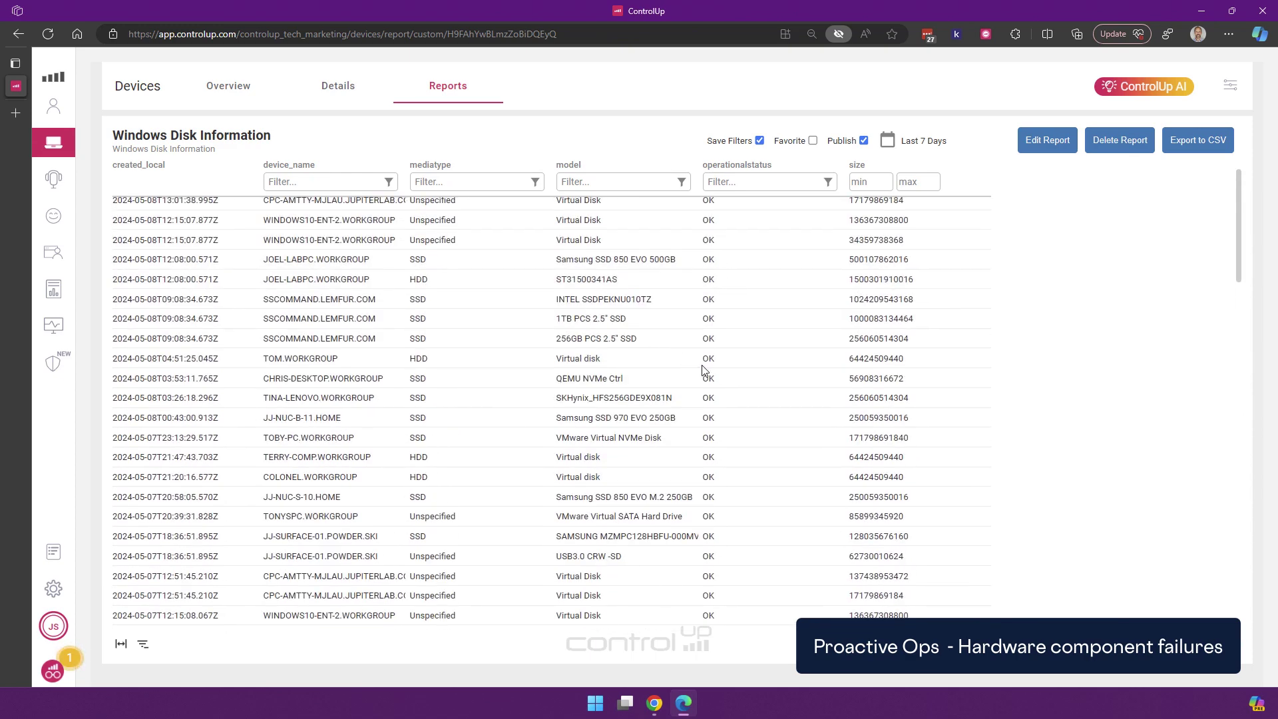
{"action": "scroll", "coordinate": [692, 366], "scroll_direction": "up", "scroll_amount": 1}
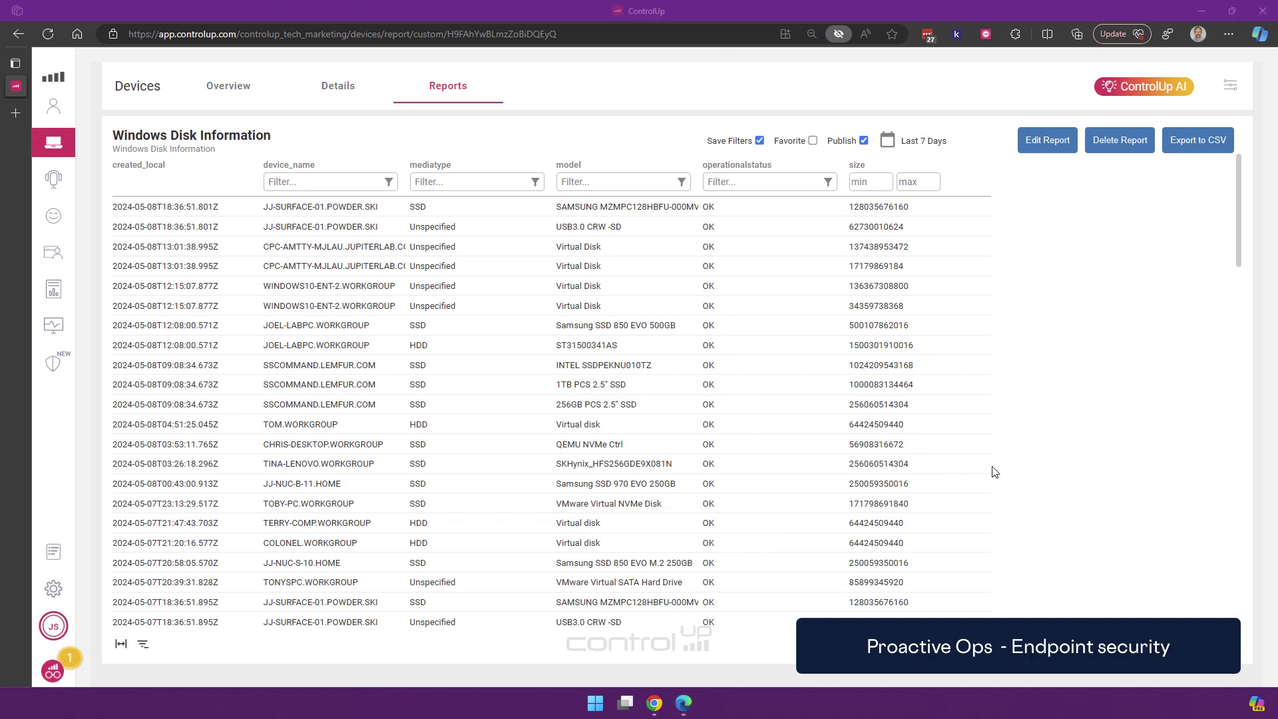
Go to Secure DX and show its Templates tab of scan templates
{"action": "left_click", "coordinate": [56, 372]}
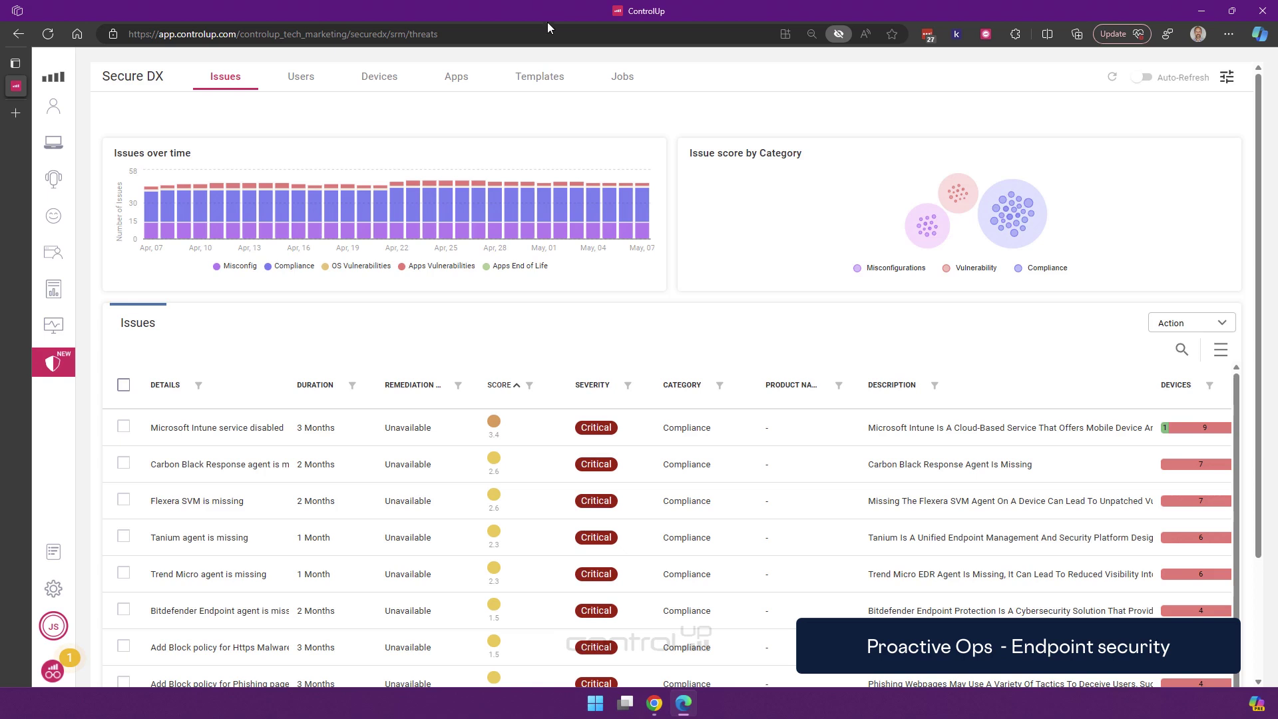
{"action": "left_click", "coordinate": [549, 76]}
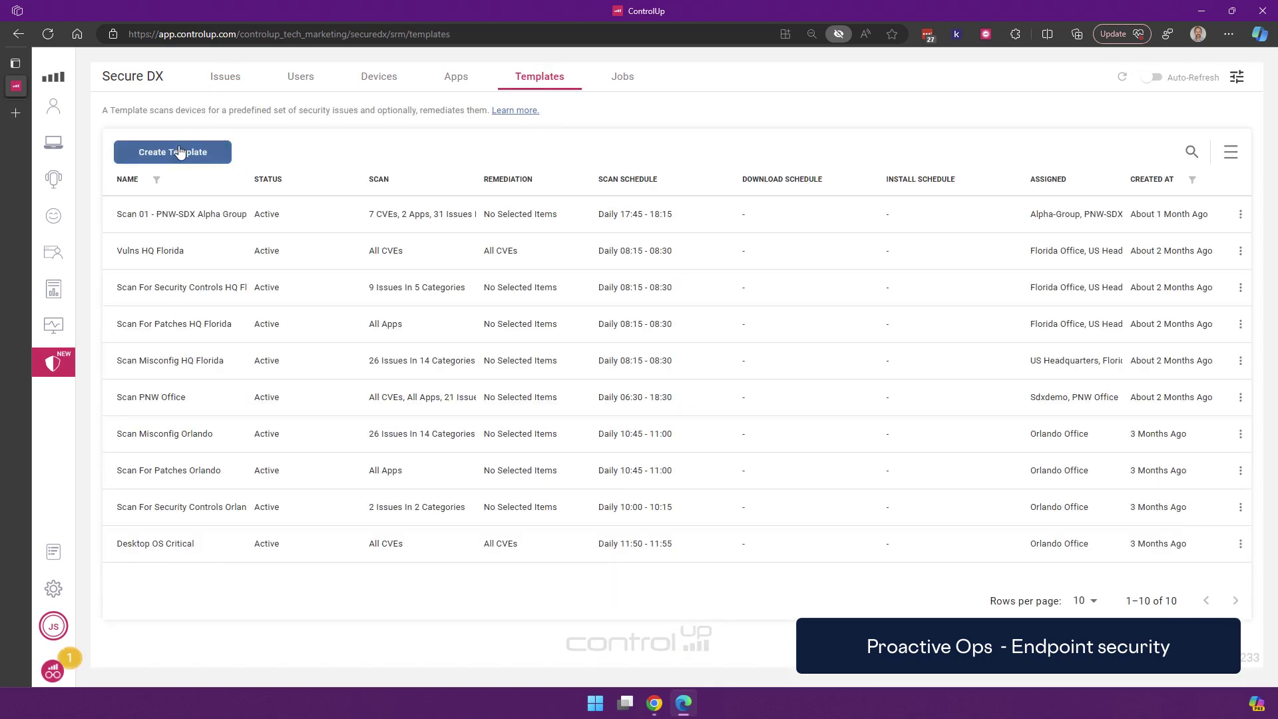
Create a template named 'Demo Gartner', assign it to all 11 device groups, and continue
{"action": "left_click", "coordinate": [180, 152]}
{"action": "type", "text": "Demo Gartner"}
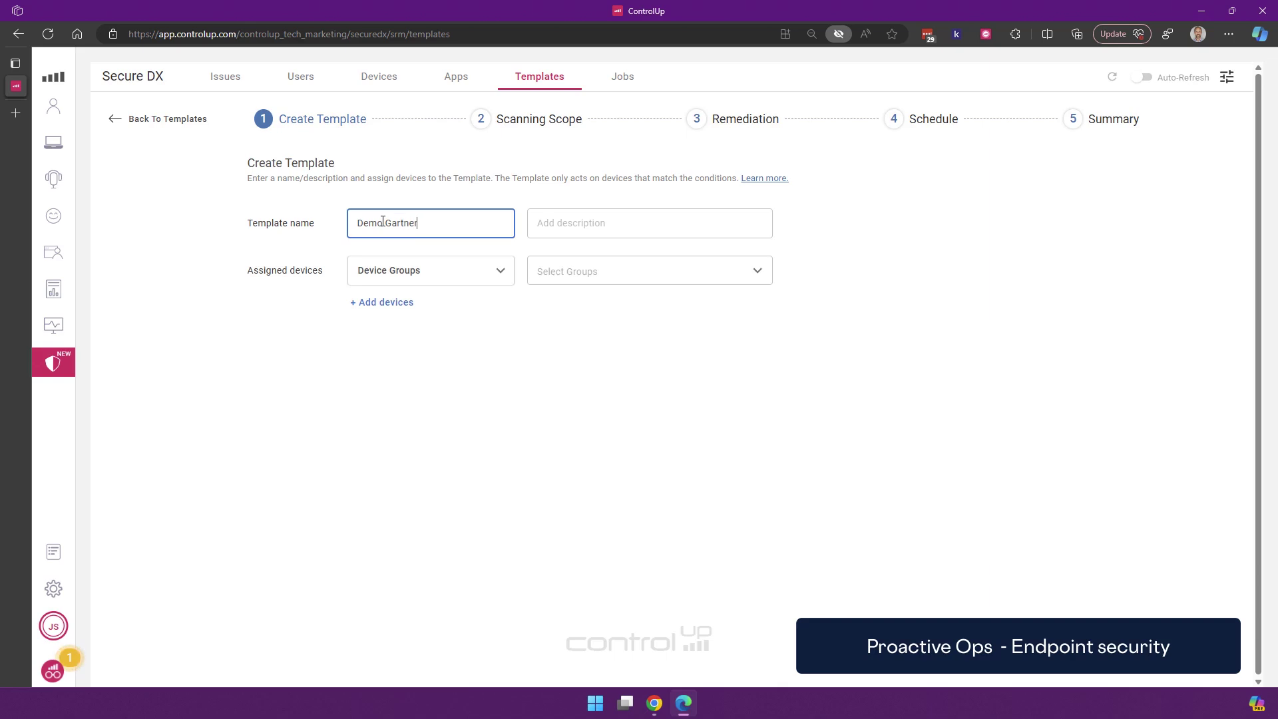
{"action": "left_click", "coordinate": [501, 270]}
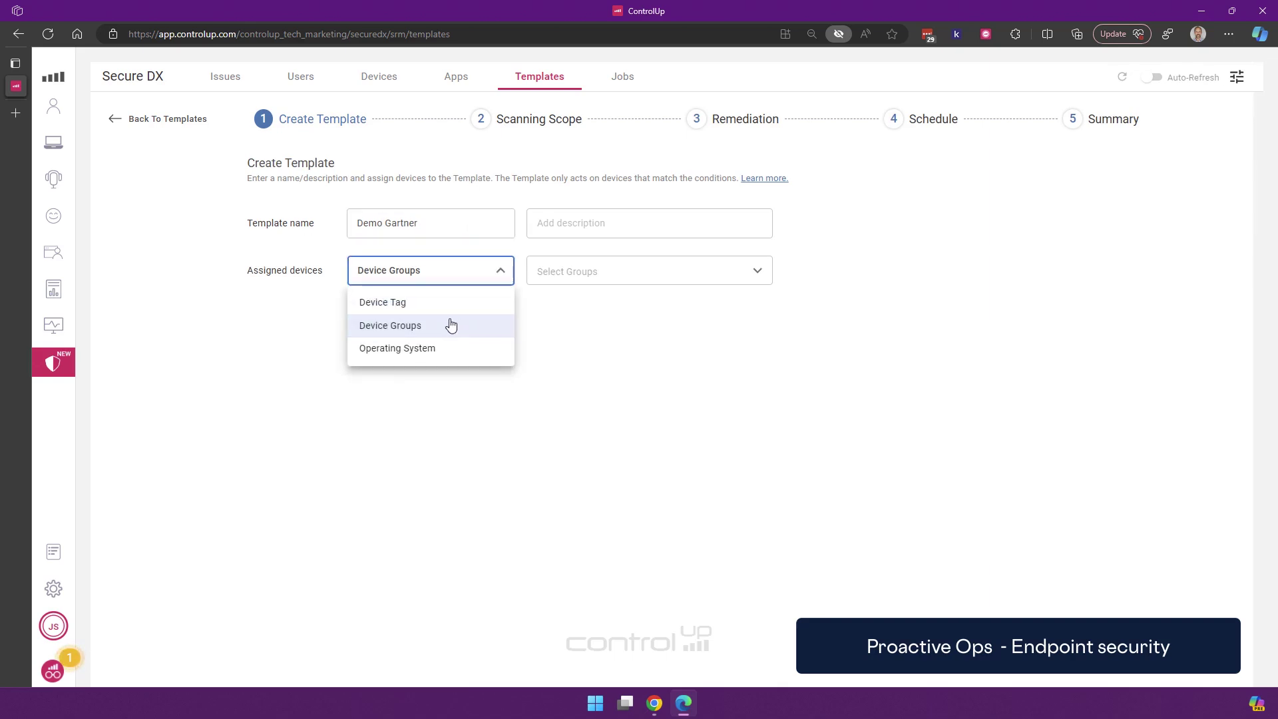
{"action": "left_click", "coordinate": [426, 326]}
{"action": "left_click", "coordinate": [601, 271]}
{"action": "left_click", "coordinate": [551, 303]}
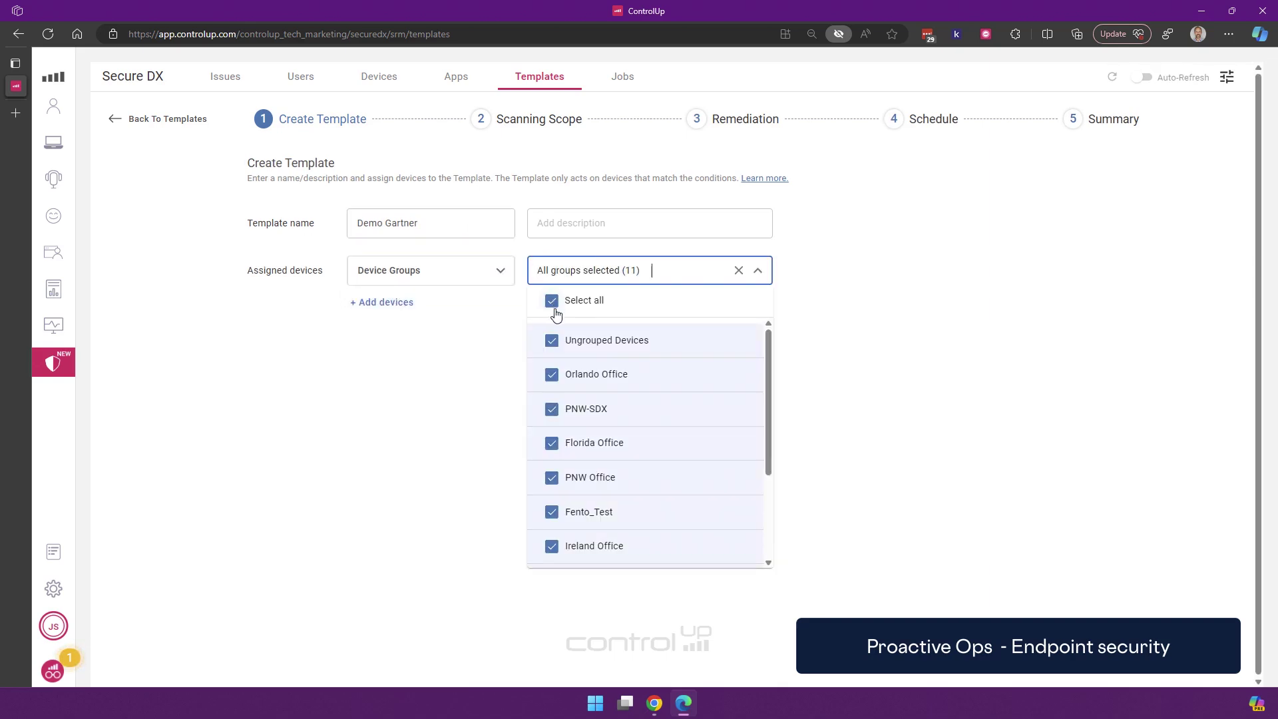
{"action": "left_click", "coordinate": [892, 406]}
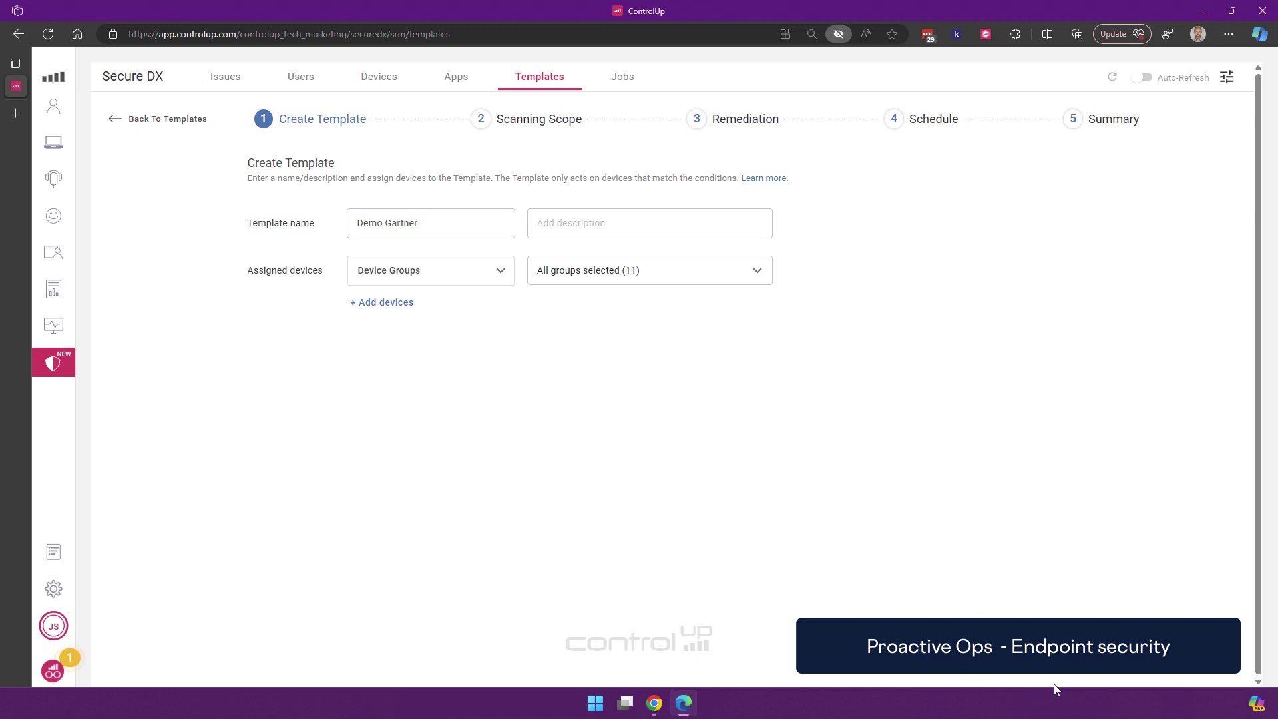
{"action": "left_click", "coordinate": [1185, 659]}
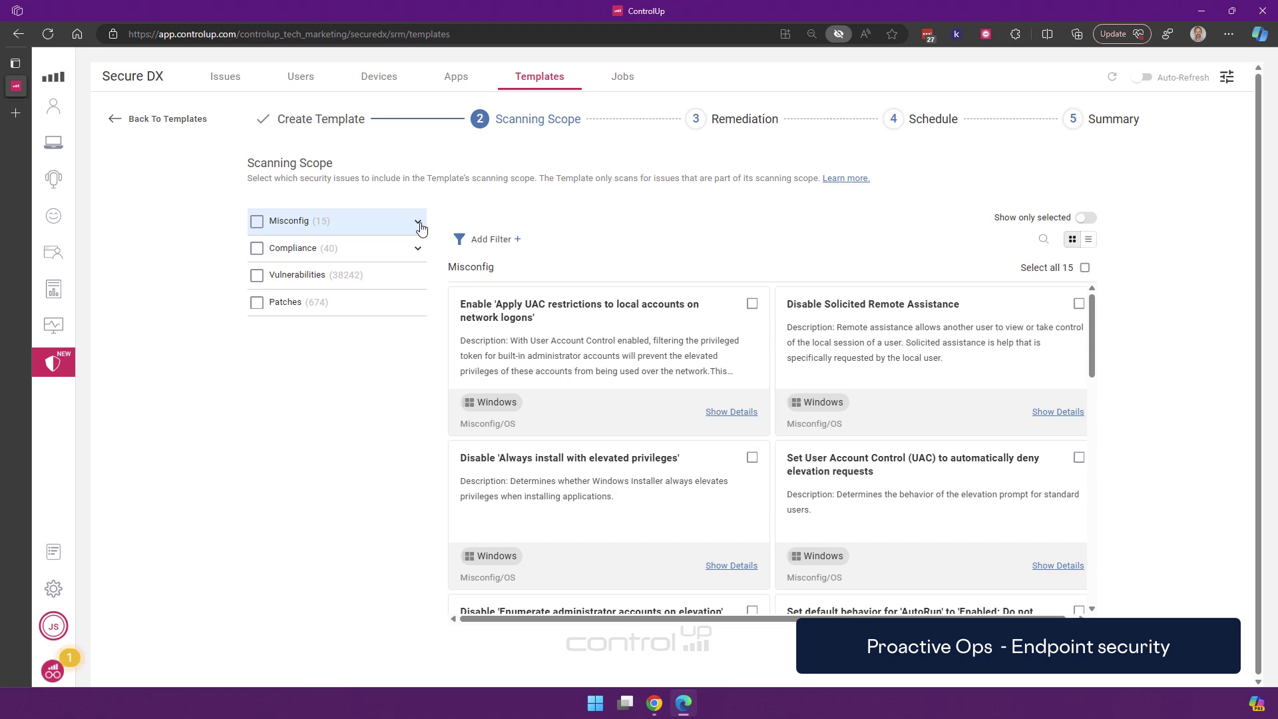
Expand Misconfig and browse the OS misconfiguration checks
{"action": "left_click", "coordinate": [420, 227]}
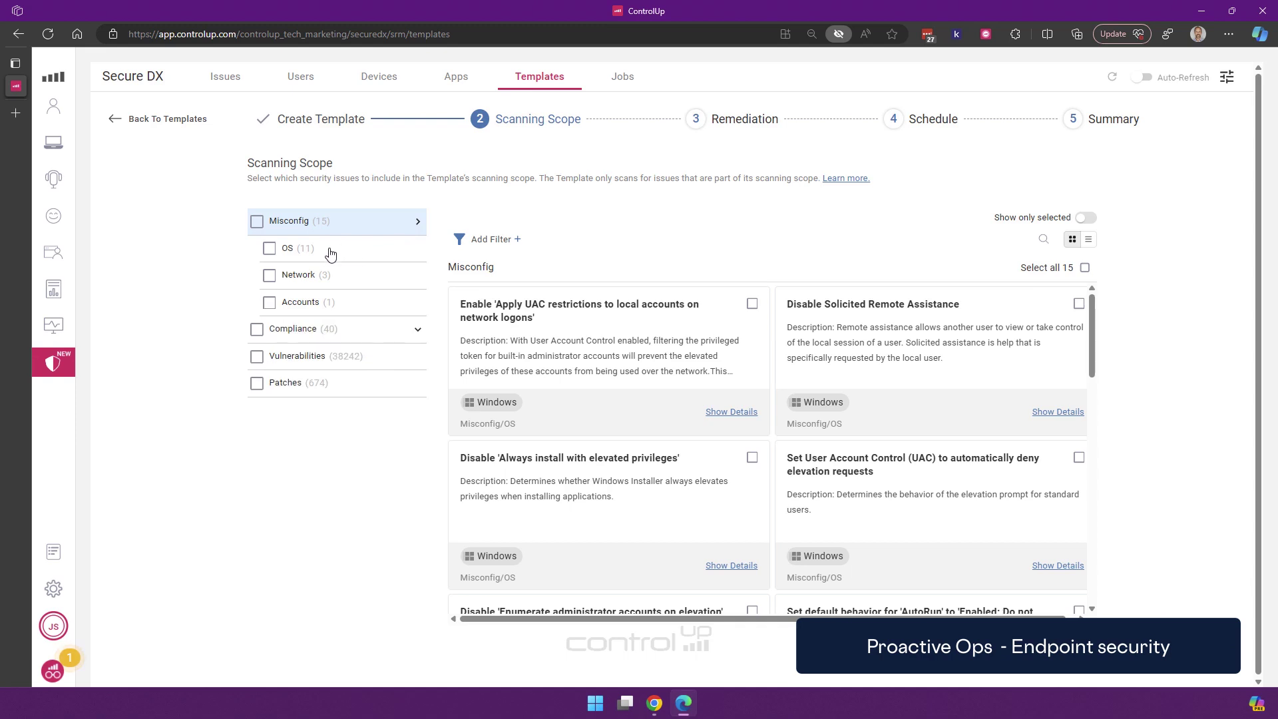
{"action": "left_click", "coordinate": [330, 253]}
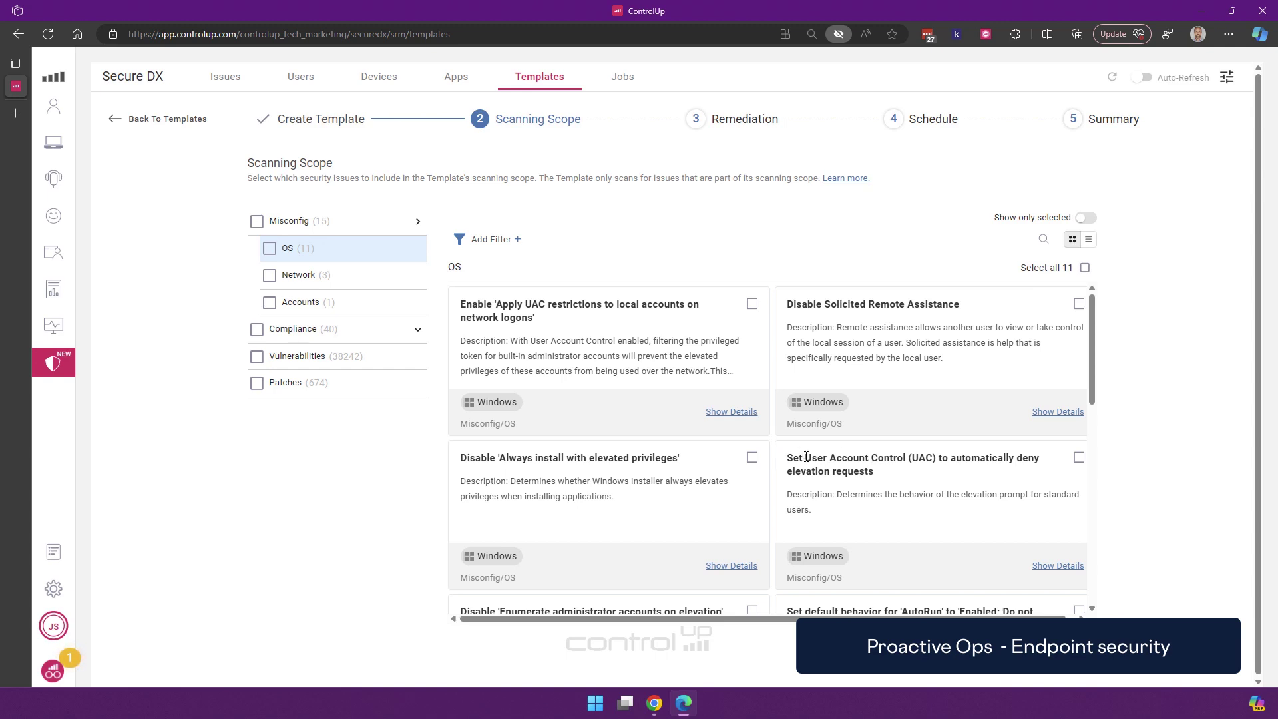
{"action": "scroll", "coordinate": [808, 459], "scroll_direction": "down", "scroll_amount": 1}
{"action": "scroll", "coordinate": [808, 459], "scroll_direction": "down", "scroll_amount": 1}
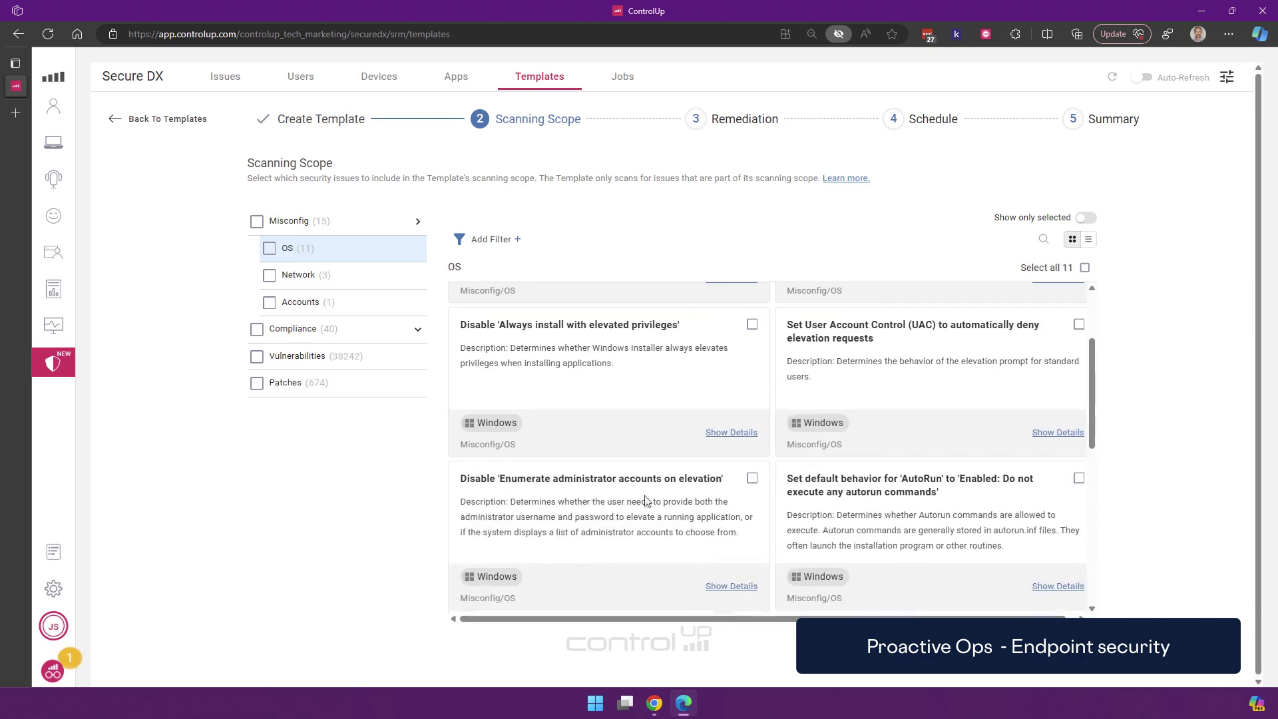
{"action": "scroll", "coordinate": [633, 488], "scroll_direction": "down", "scroll_amount": 2}
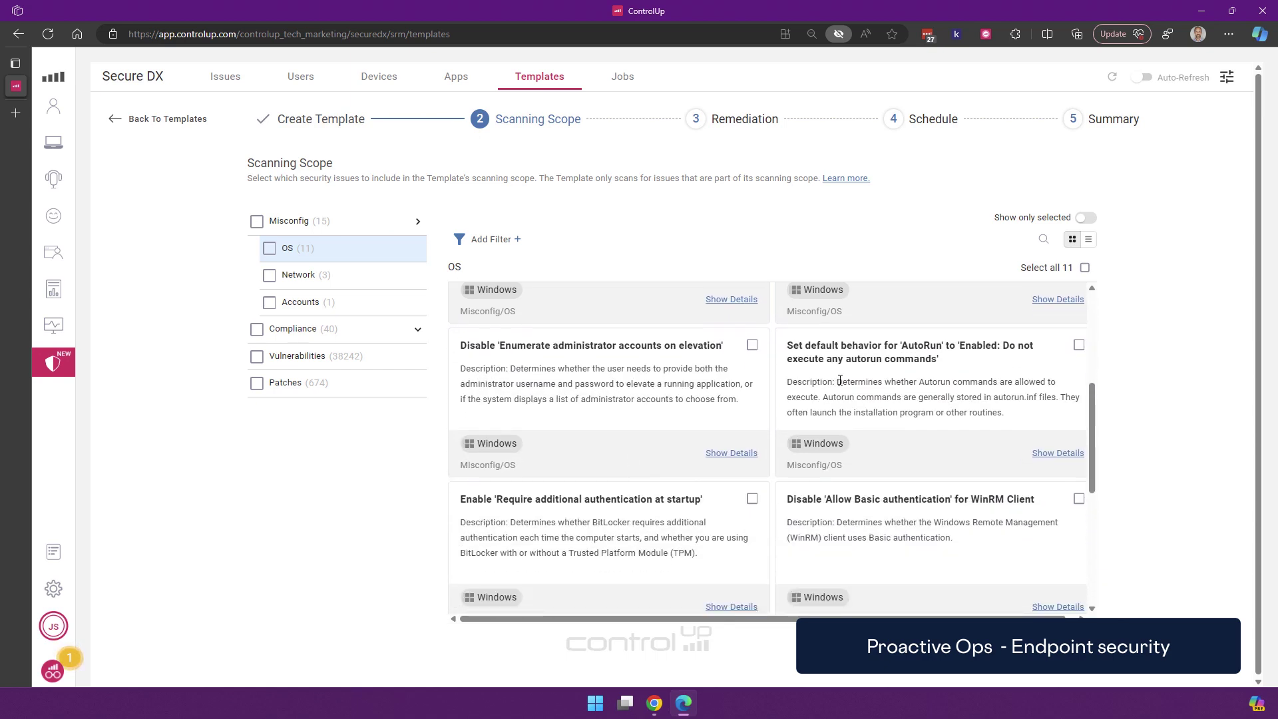
{"action": "scroll", "coordinate": [680, 404], "scroll_direction": "down", "scroll_amount": 2}
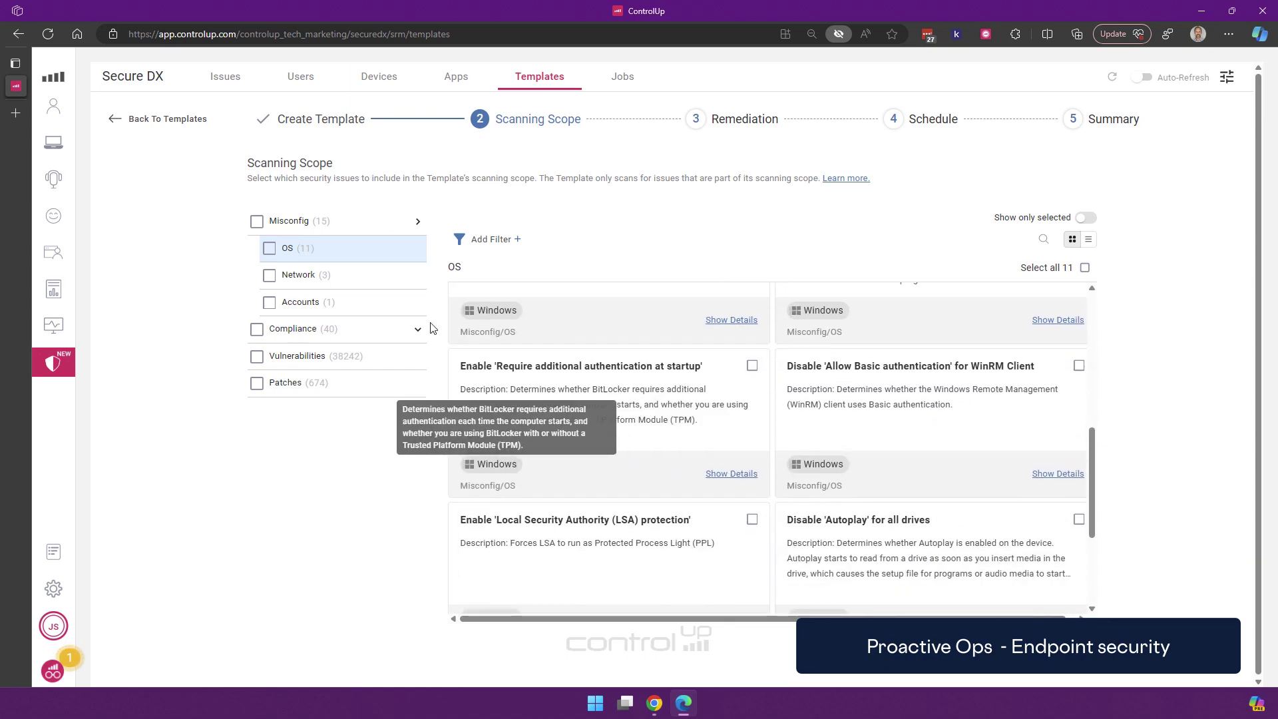
Browse the Compliance Security Checks and Security Controls subcategories, ending on all 28 Security Controls checks
{"action": "left_click", "coordinate": [286, 329]}
{"action": "left_click", "coordinate": [417, 329]}
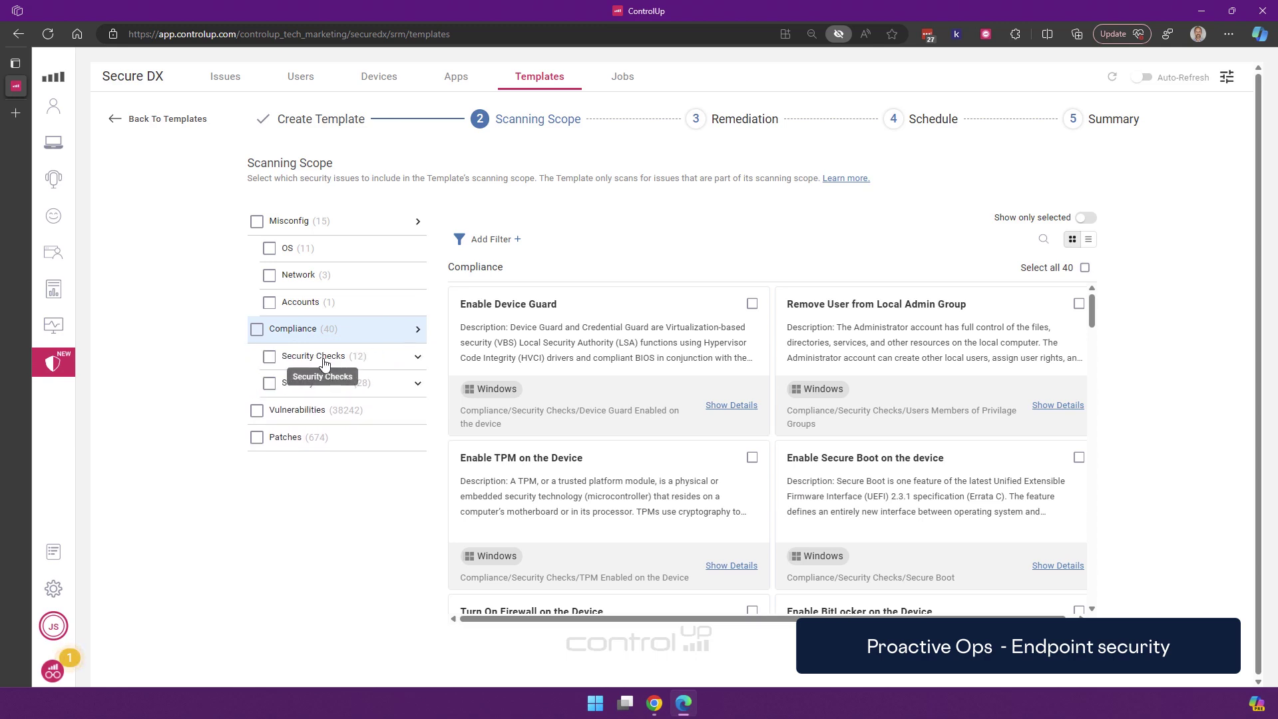
{"action": "left_click", "coordinate": [324, 362]}
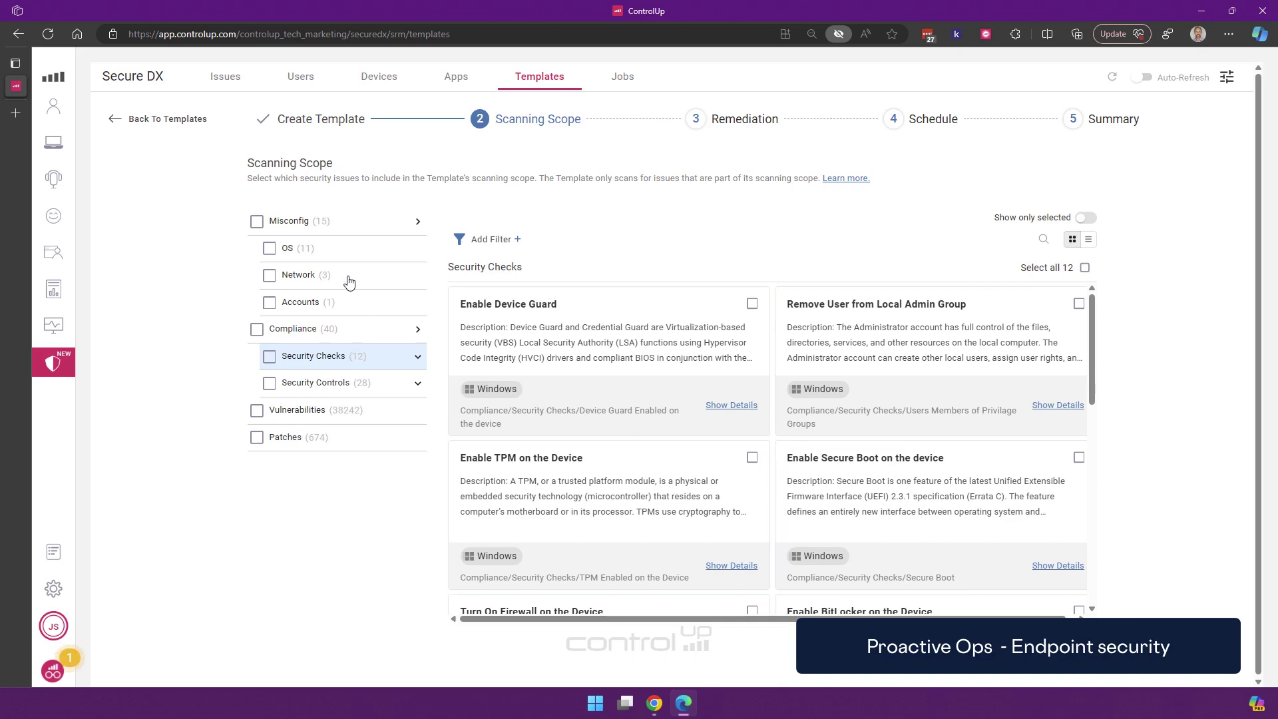
{"action": "left_click", "coordinate": [417, 384]}
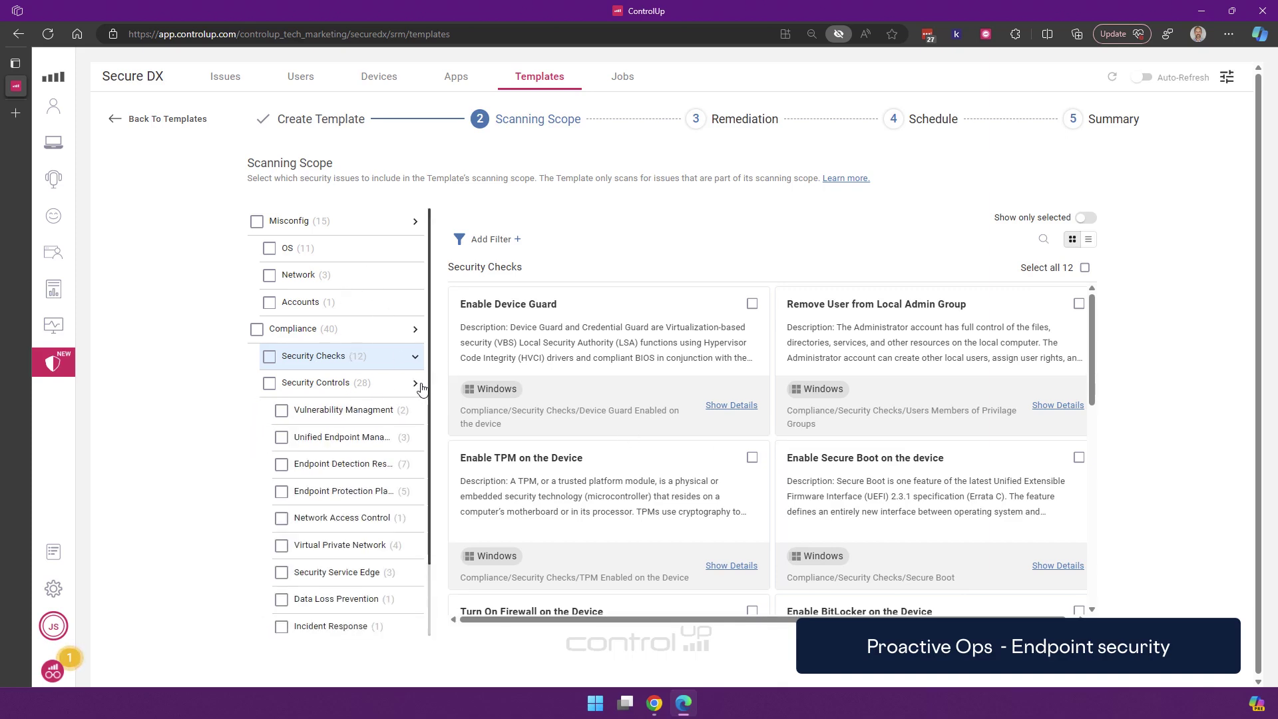
{"action": "left_click", "coordinate": [345, 412]}
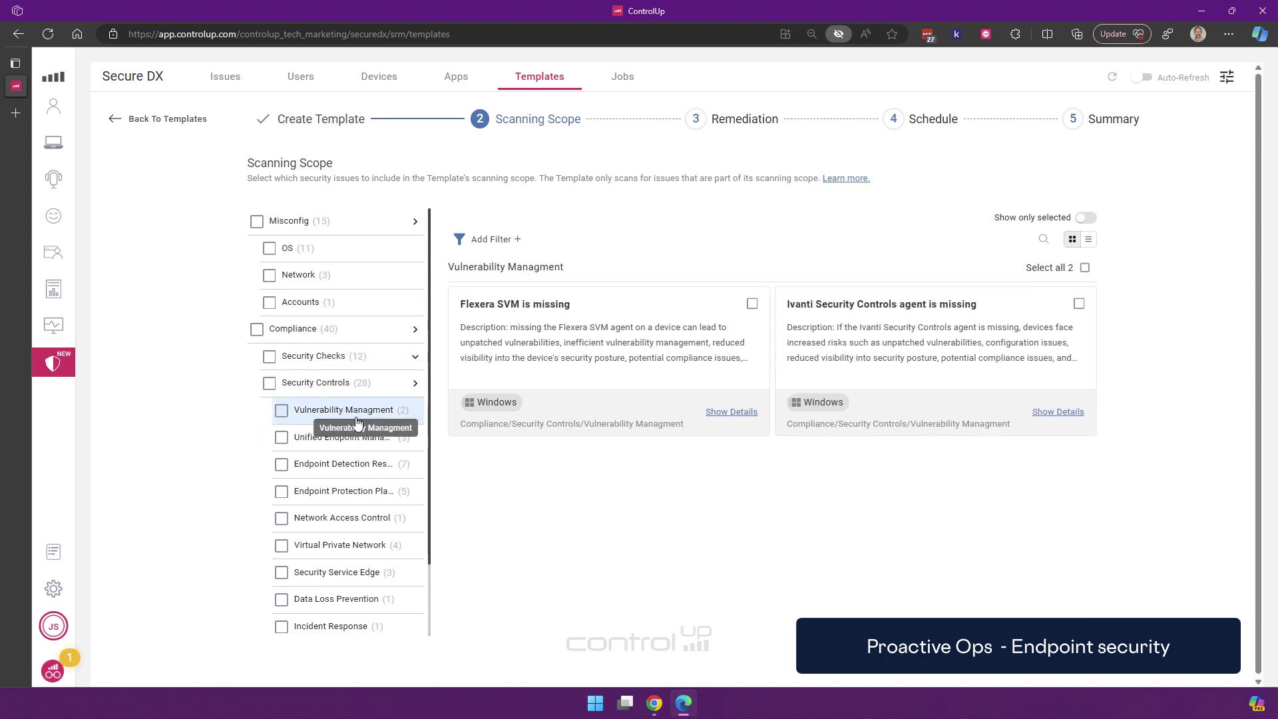
{"action": "left_click", "coordinate": [327, 466]}
{"action": "left_click", "coordinate": [315, 384]}
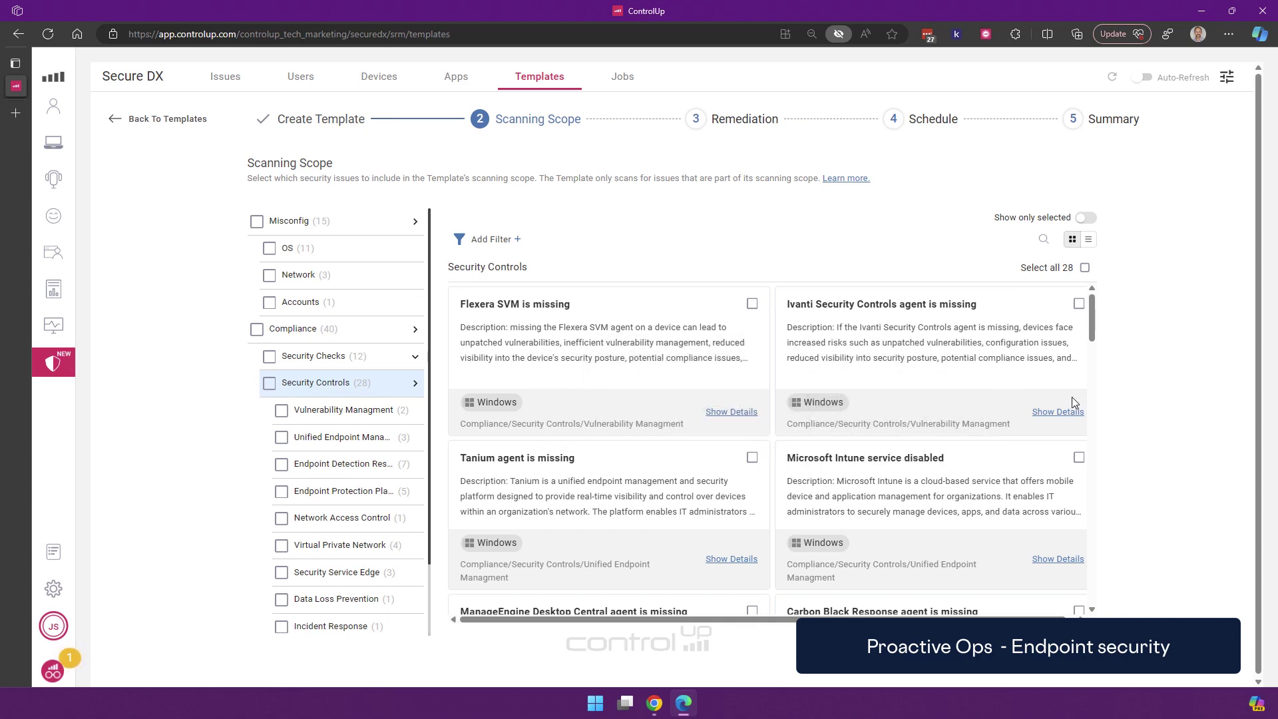
Scroll through the Security Controls checks, then show the 40 Compliance checks and collapse that category
{"action": "scroll", "coordinate": [776, 397], "scroll_direction": "down", "scroll_amount": 2}
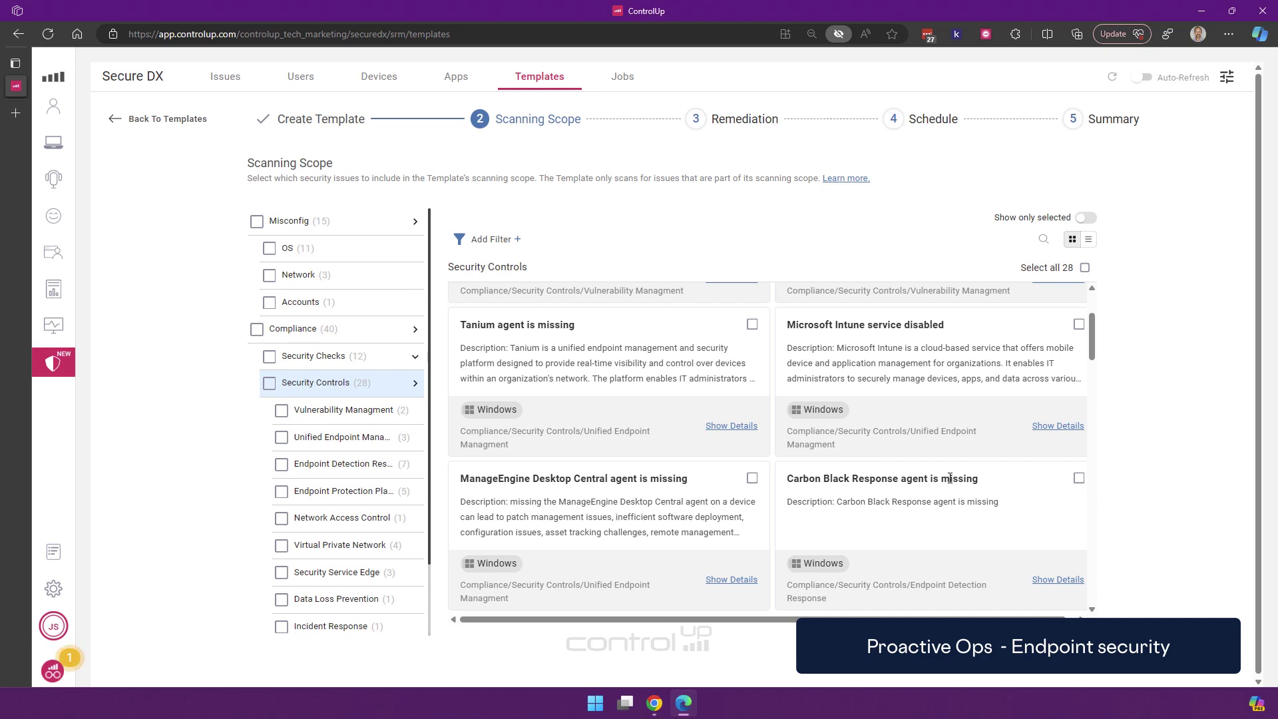
{"action": "scroll", "coordinate": [942, 478], "scroll_direction": "down", "scroll_amount": 1}
{"action": "scroll", "coordinate": [943, 478], "scroll_direction": "down", "scroll_amount": 1}
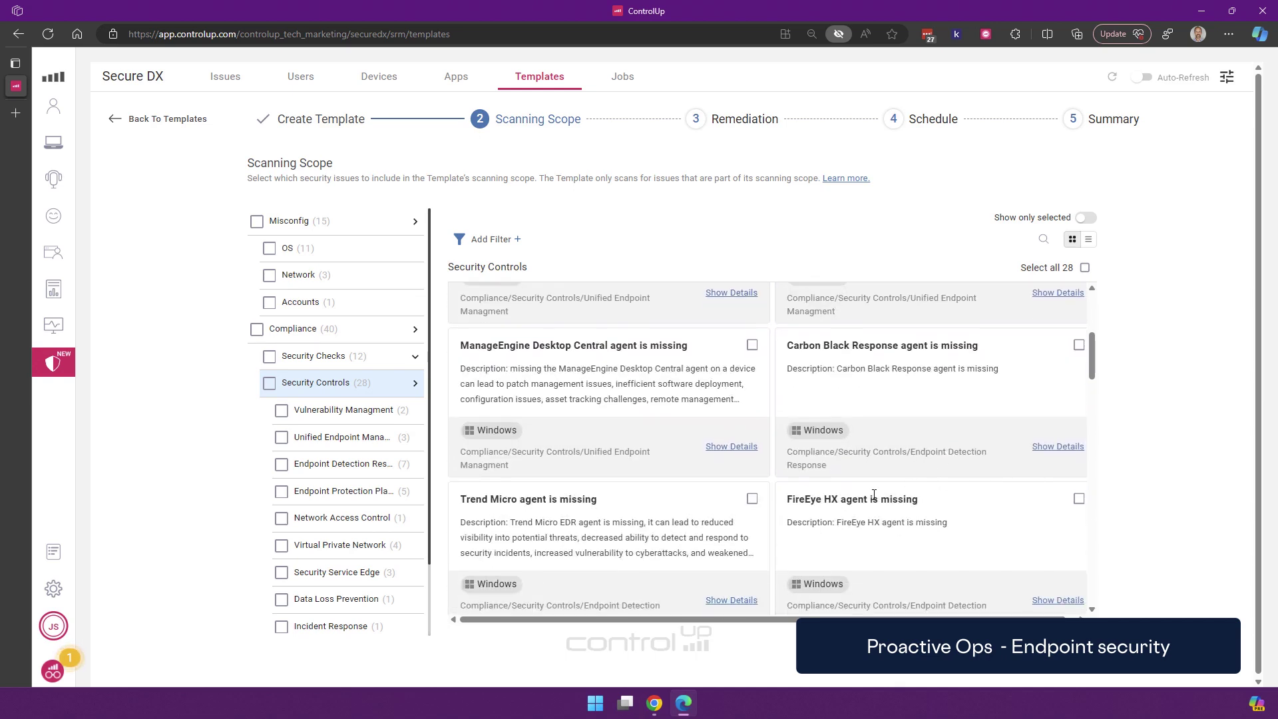
{"action": "scroll", "coordinate": [832, 514], "scroll_direction": "down", "scroll_amount": 1}
{"action": "scroll", "coordinate": [552, 406], "scroll_direction": "down", "scroll_amount": 3}
{"action": "scroll", "coordinate": [585, 502], "scroll_direction": "down", "scroll_amount": 1}
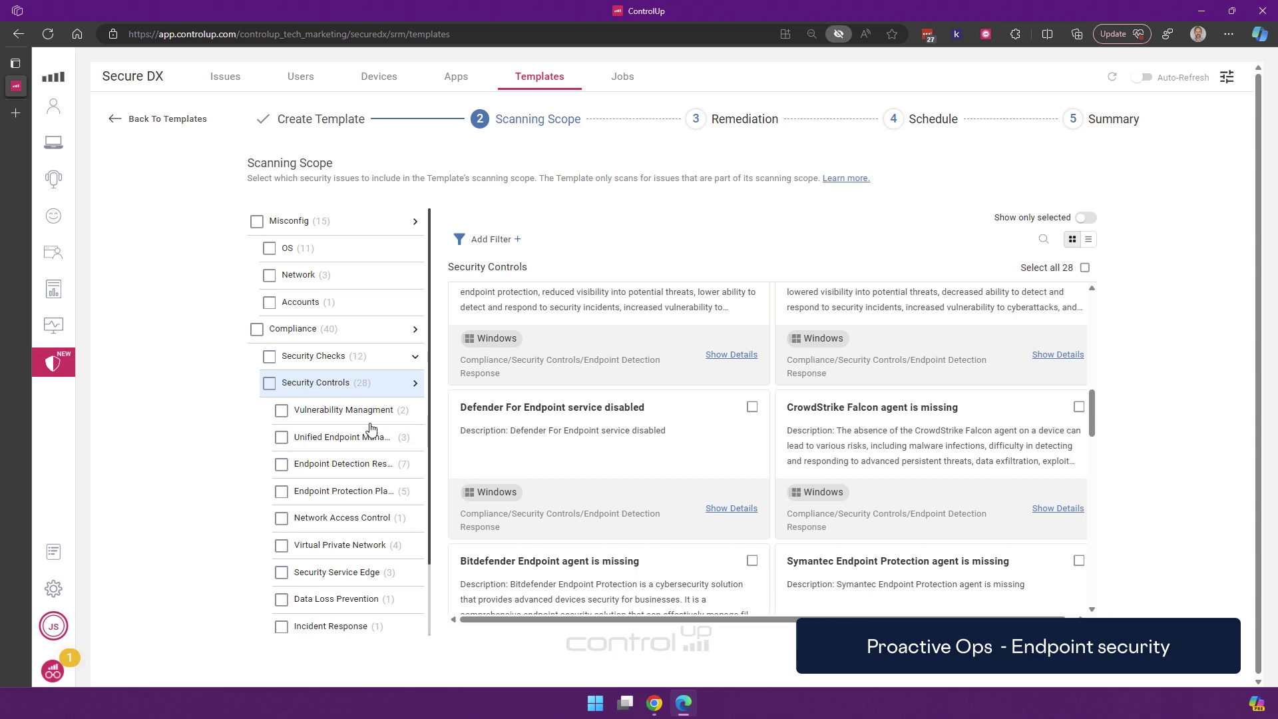
{"action": "left_click", "coordinate": [386, 332]}
{"action": "left_click", "coordinate": [409, 333]}
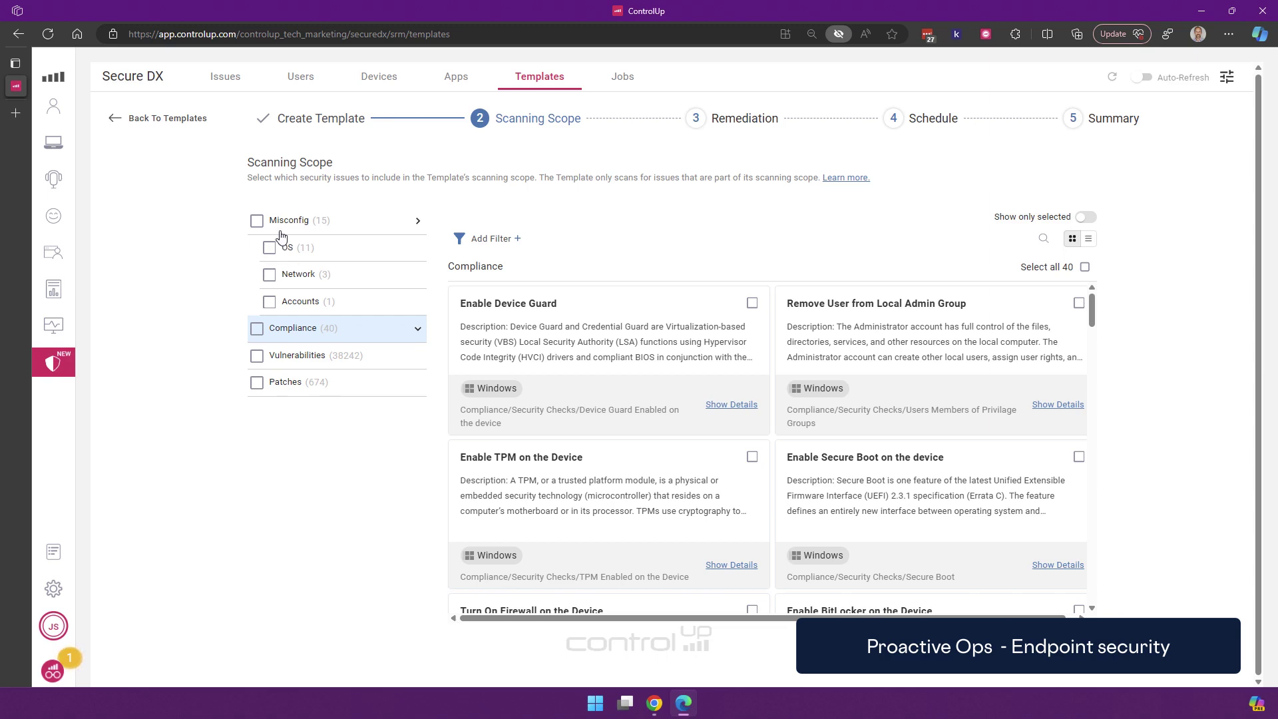
Include all vulnerabilities, OS misconfigurations, Endpoint Detection Response, VPN checks and all patches in the scan scope
{"action": "left_click", "coordinate": [257, 358]}
{"action": "left_click", "coordinate": [269, 247]}
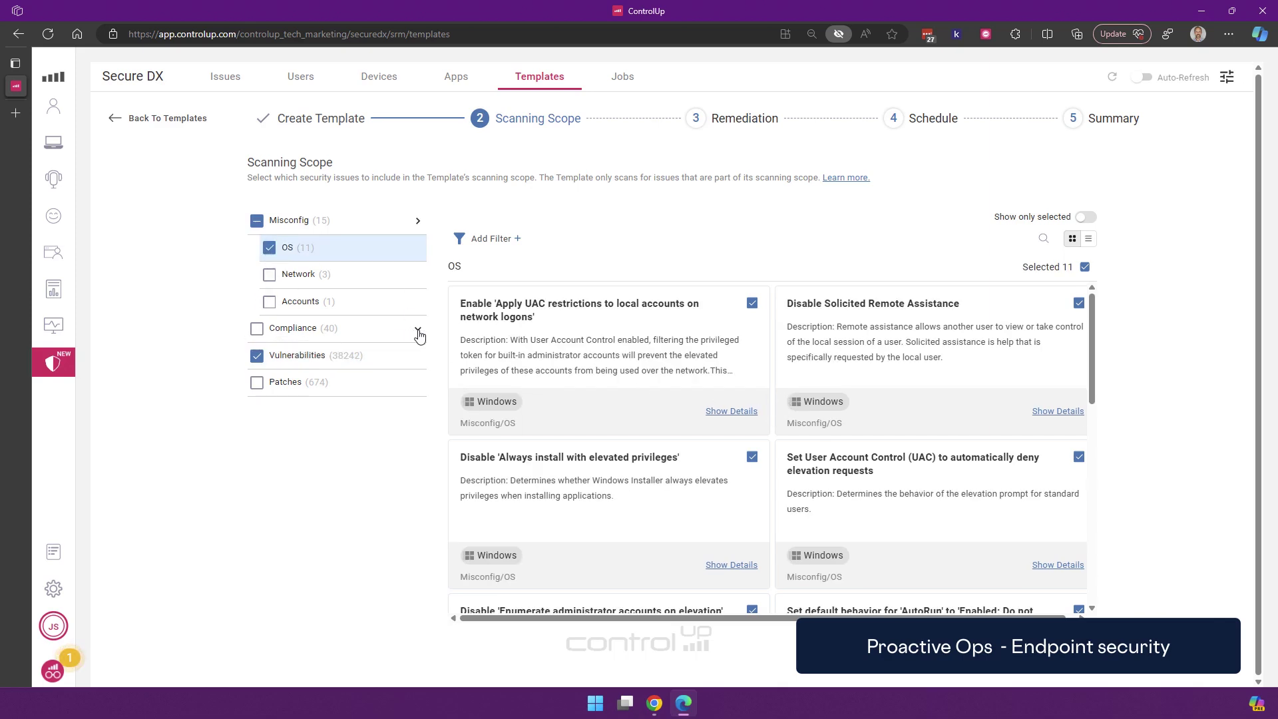
{"action": "left_click", "coordinate": [418, 328]}
{"action": "left_click", "coordinate": [281, 464]}
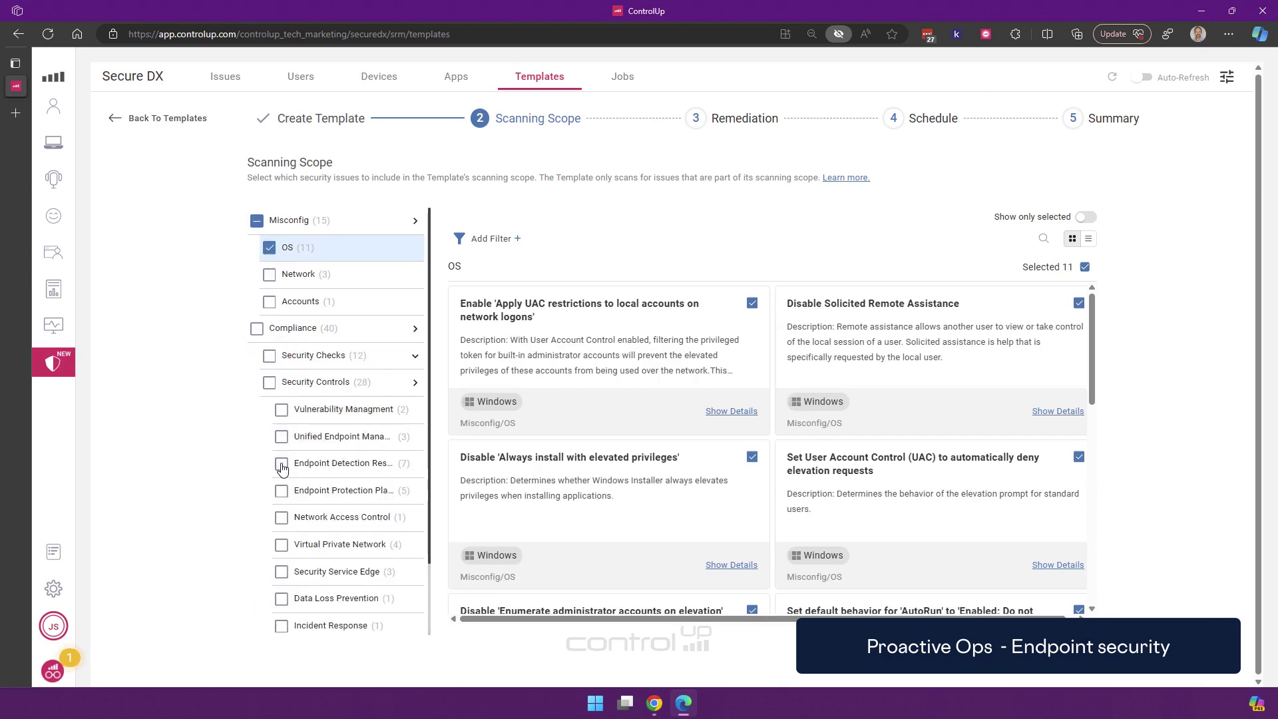
{"action": "left_click", "coordinate": [280, 545]}
{"action": "scroll", "coordinate": [361, 447], "scroll_direction": "down", "scroll_amount": 1}
{"action": "scroll", "coordinate": [360, 448], "scroll_direction": "up", "scroll_amount": 3}
{"action": "scroll", "coordinate": [333, 506], "scroll_direction": "down", "scroll_amount": 3}
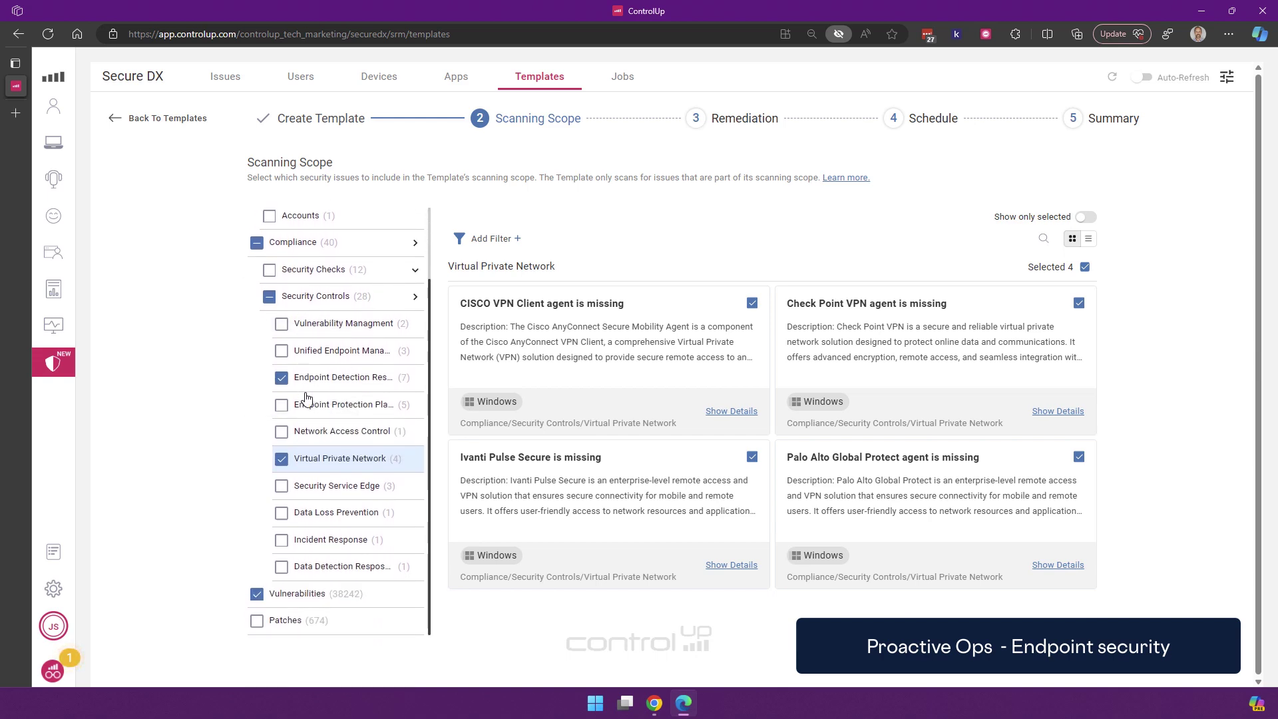
{"action": "left_click", "coordinate": [257, 620]}
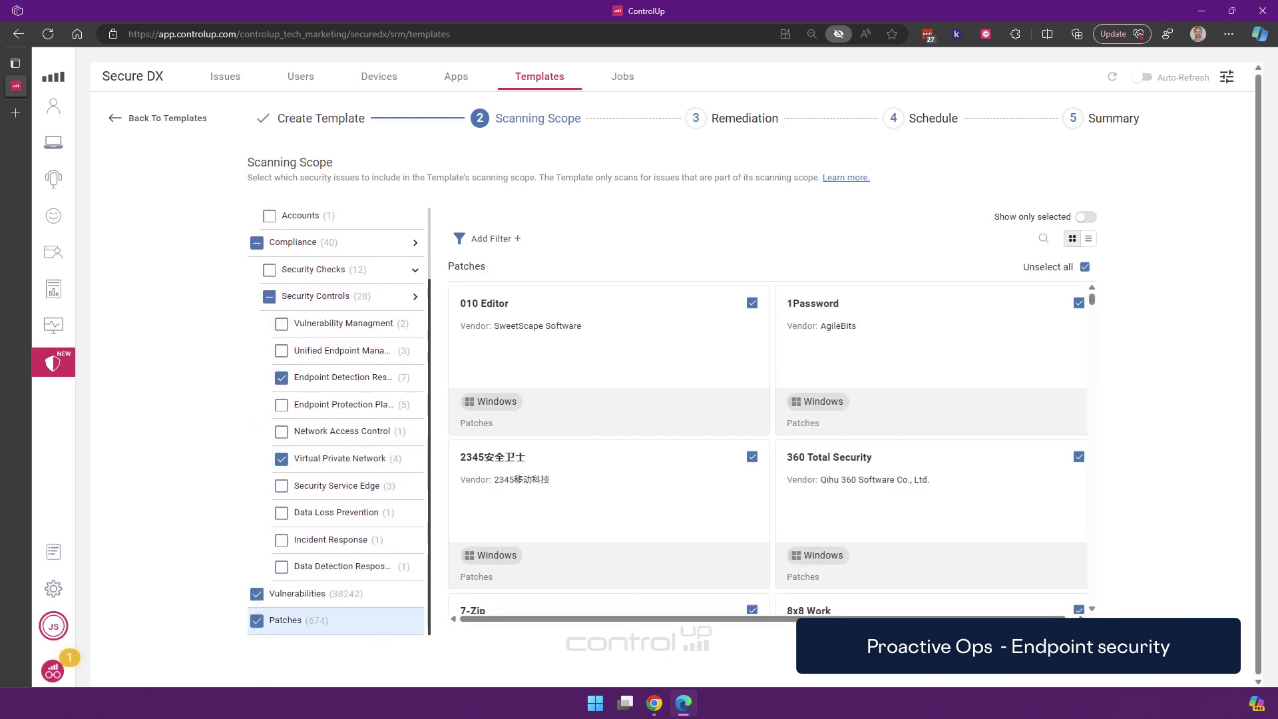
{"action": "left_click", "coordinate": [1041, 672]}
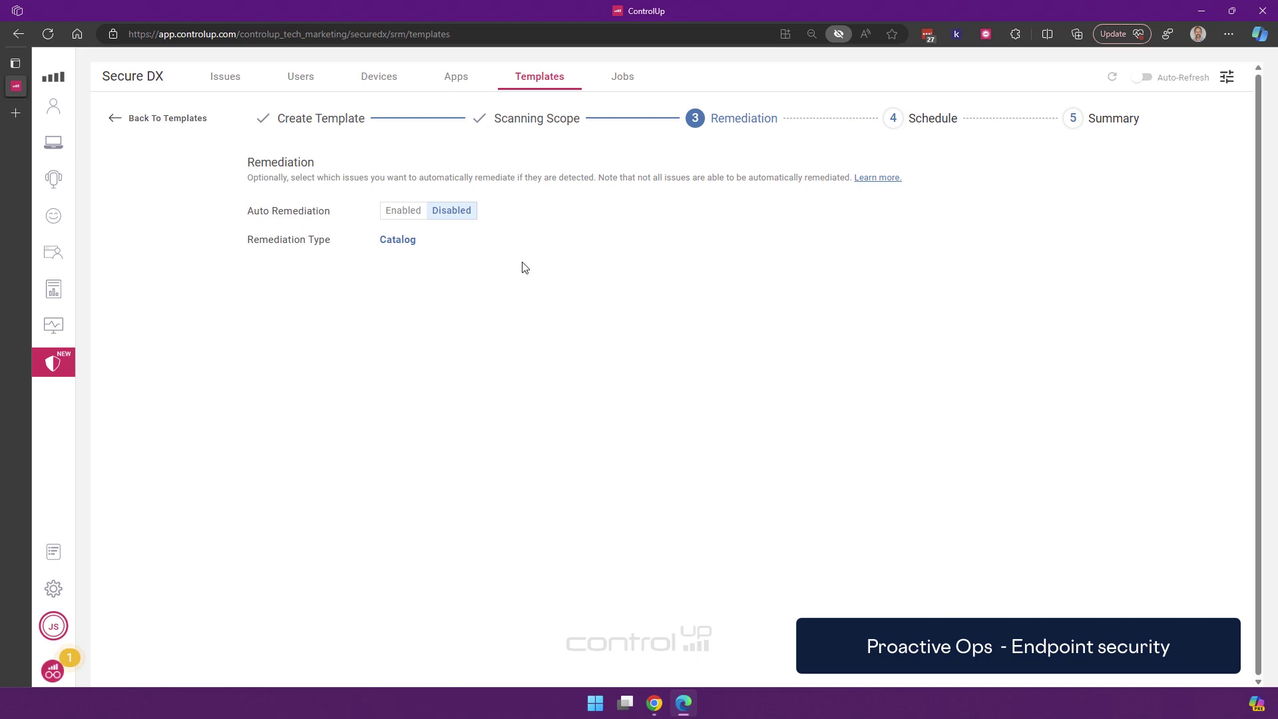
Enable Auto Remediation and select the UAC restrictions and elevated-privileges install OS fixes
{"action": "left_click", "coordinate": [399, 213]}
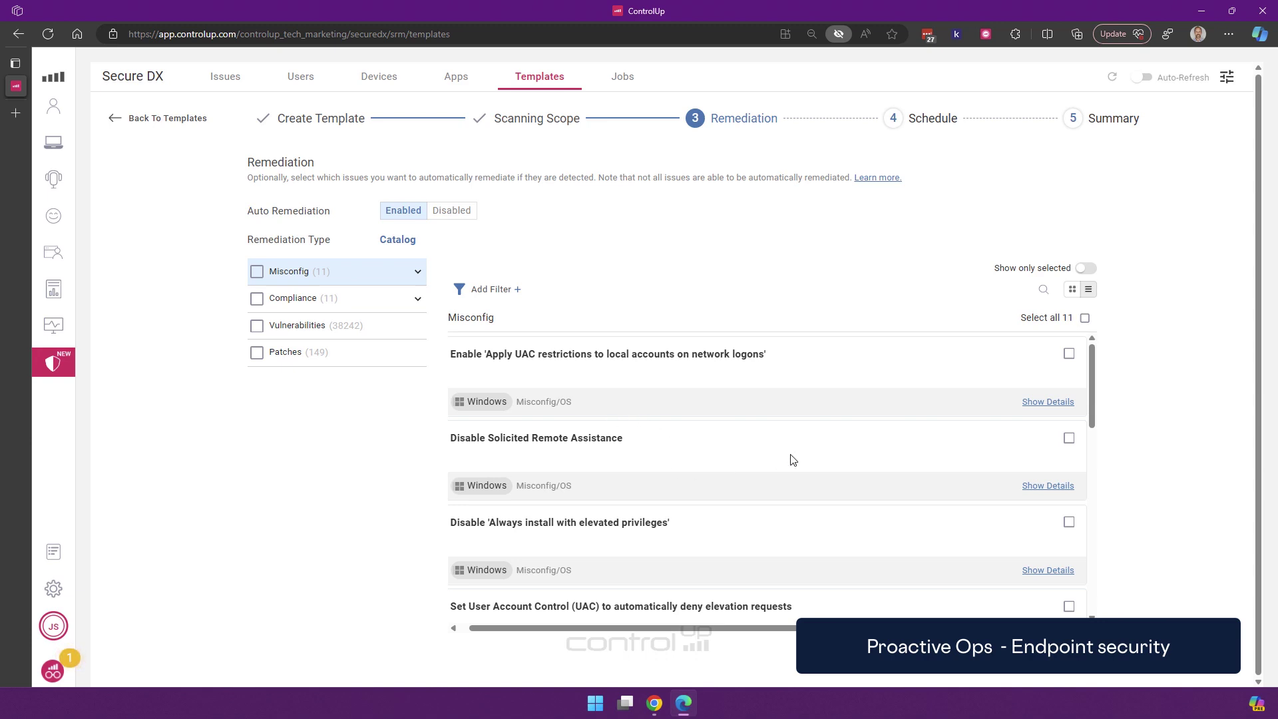
{"action": "left_click", "coordinate": [418, 299]}
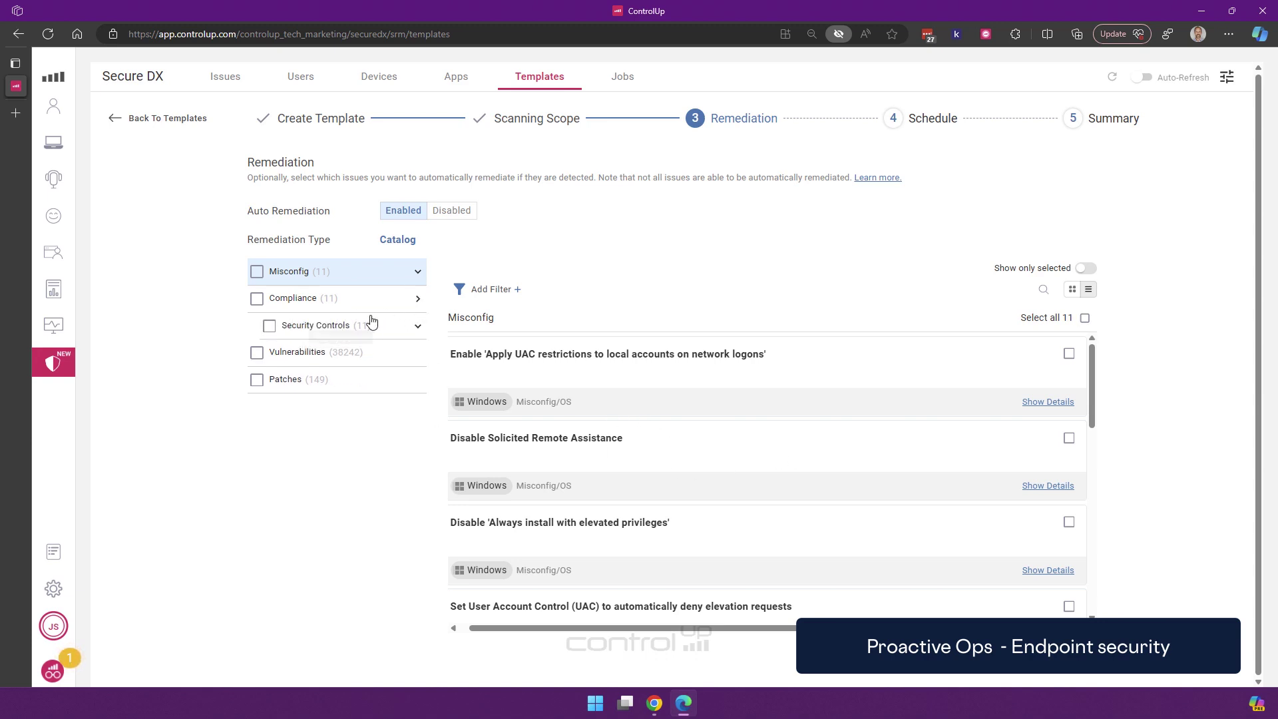
{"action": "left_click", "coordinate": [418, 271]}
{"action": "left_click", "coordinate": [298, 301]}
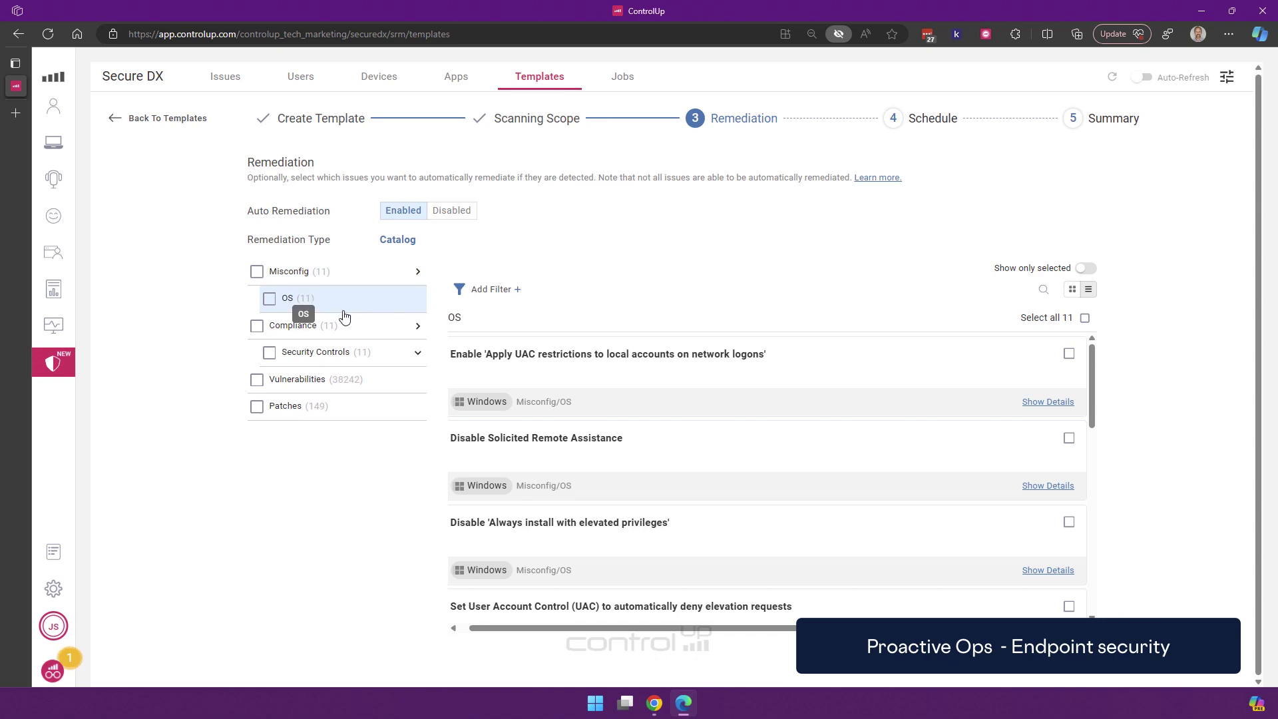
{"action": "left_click", "coordinate": [1069, 355]}
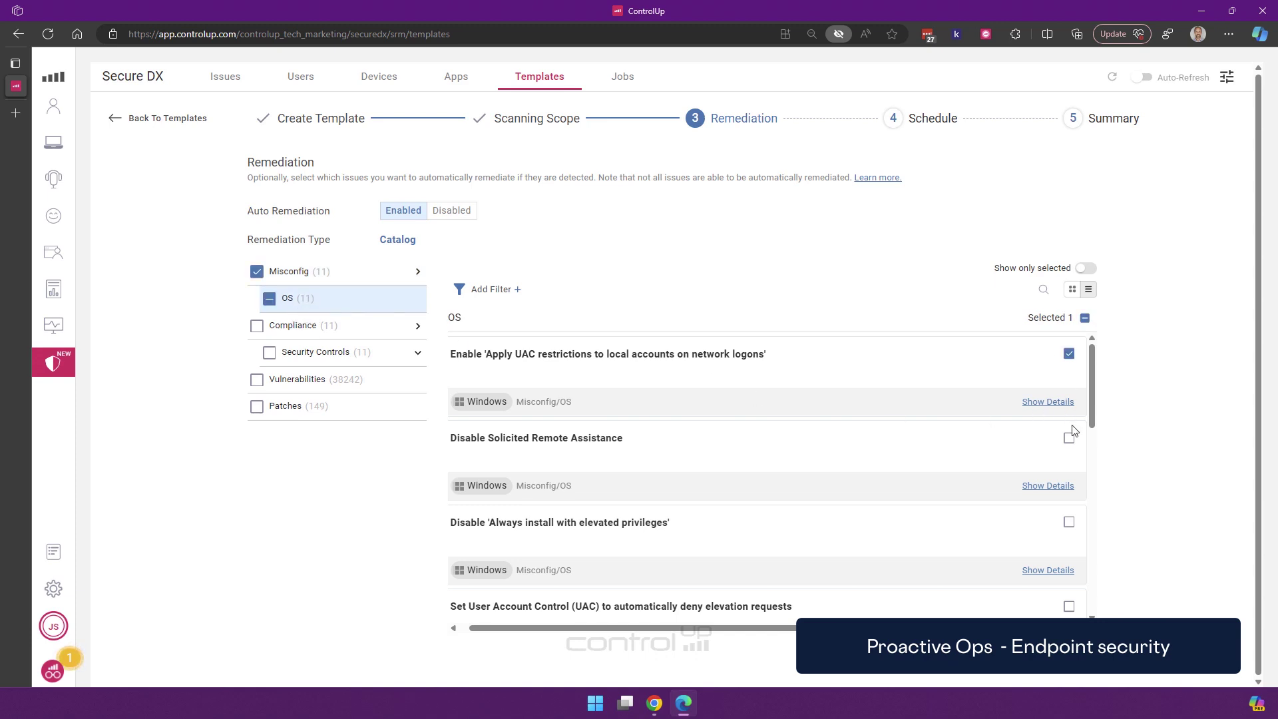
{"action": "left_click", "coordinate": [1069, 438]}
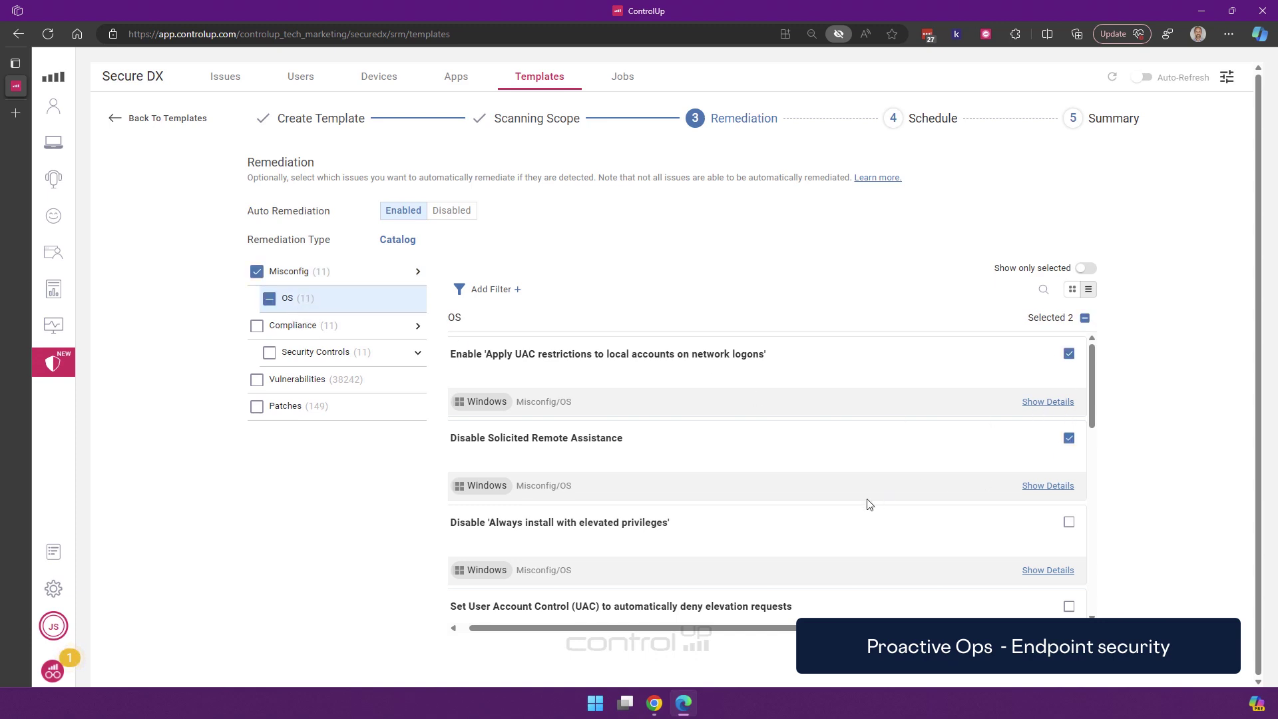
{"action": "left_click", "coordinate": [1070, 438]}
{"action": "left_click", "coordinate": [1070, 523]}
Auto-remediate all vulnerabilities and all patches
{"action": "scroll", "coordinate": [688, 477], "scroll_direction": "down", "scroll_amount": 2}
{"action": "left_click", "coordinate": [272, 379]}
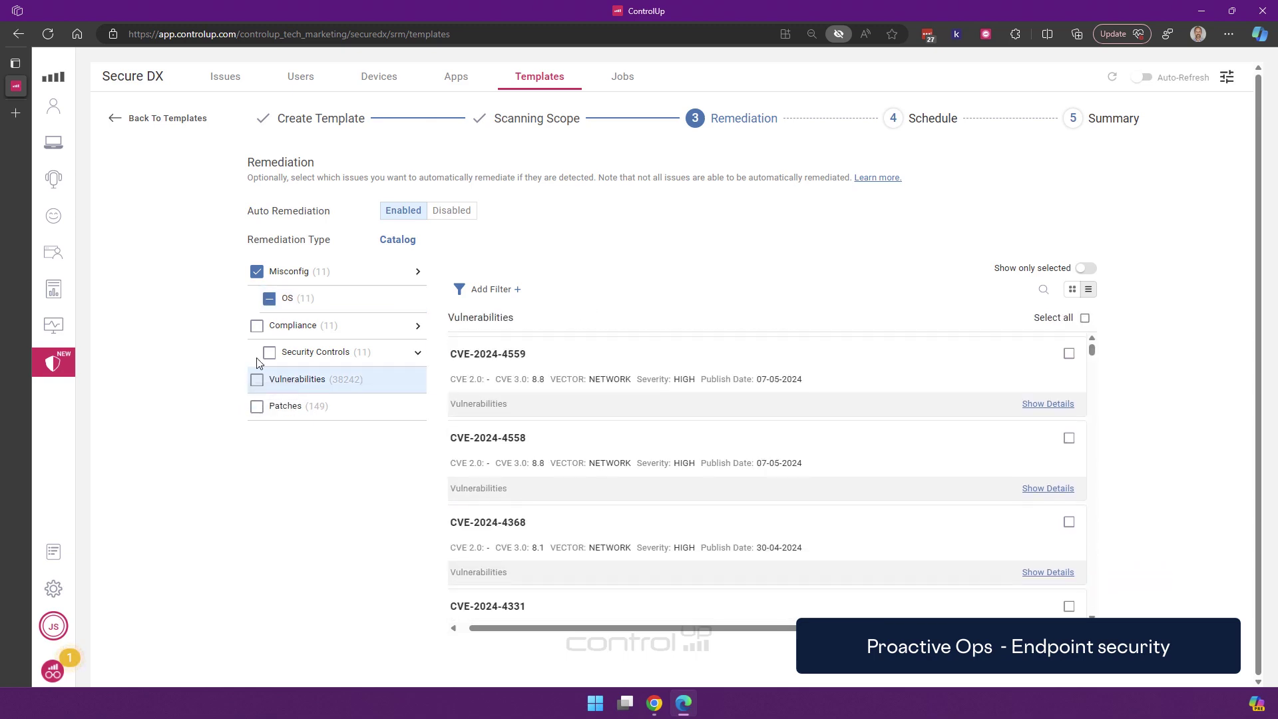
{"action": "left_click", "coordinate": [257, 379]}
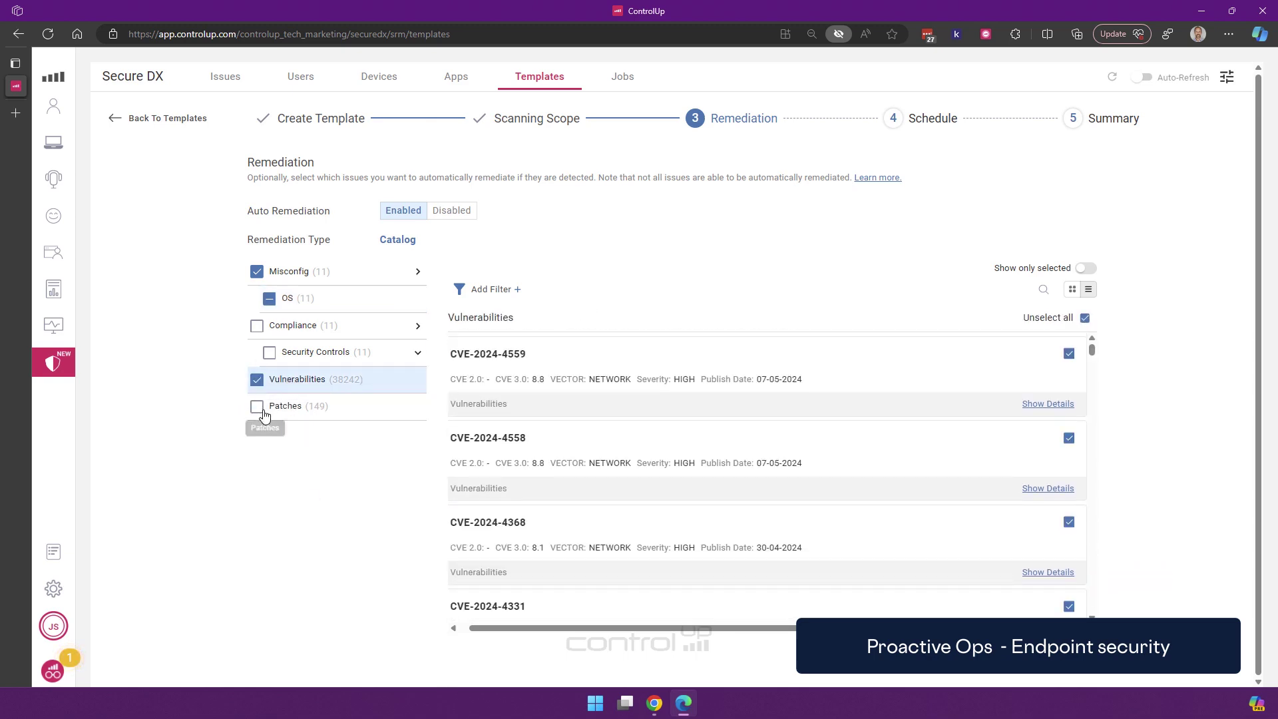
{"action": "left_click", "coordinate": [257, 407]}
{"action": "scroll", "coordinate": [762, 422], "scroll_direction": "down", "scroll_amount": 3}
{"action": "scroll", "coordinate": [761, 422], "scroll_direction": "up", "scroll_amount": 3}
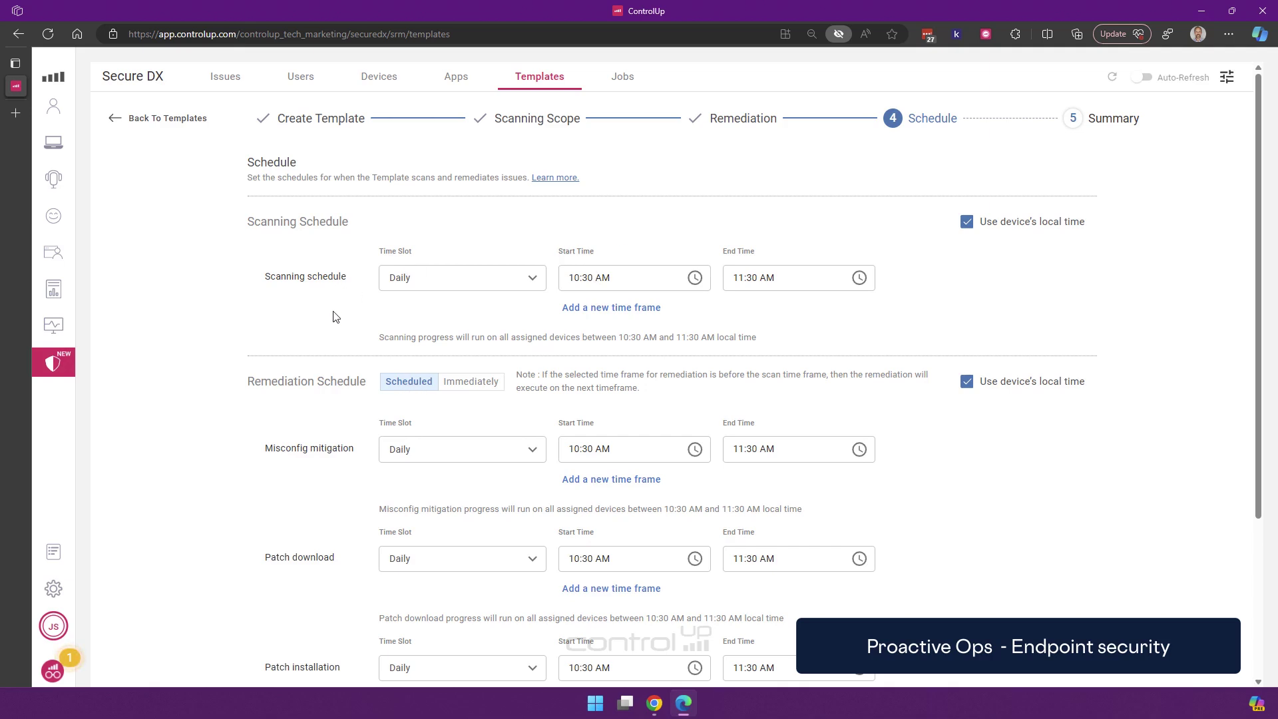
Keep remediation on daily 3:45–4:15 PM windows and enable Auto Restart and User Message
{"action": "scroll", "coordinate": [336, 315], "scroll_direction": "down", "scroll_amount": 1}
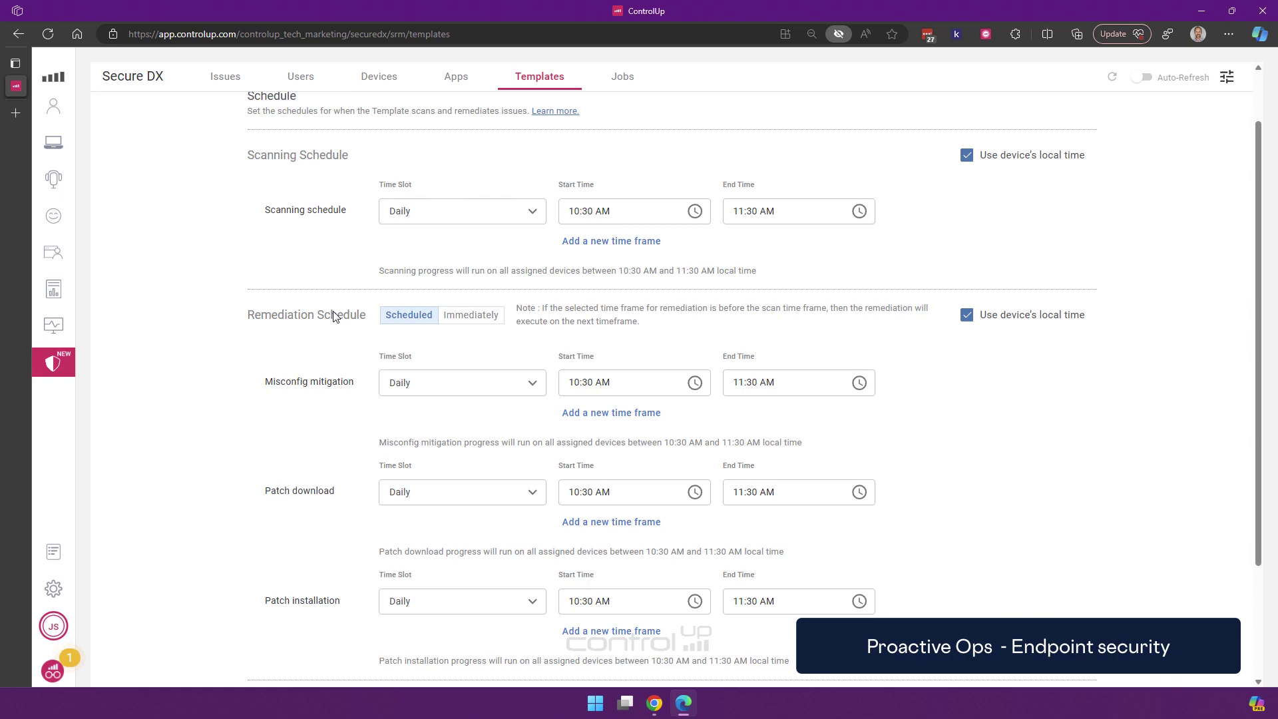
{"action": "left_click", "coordinate": [471, 316]}
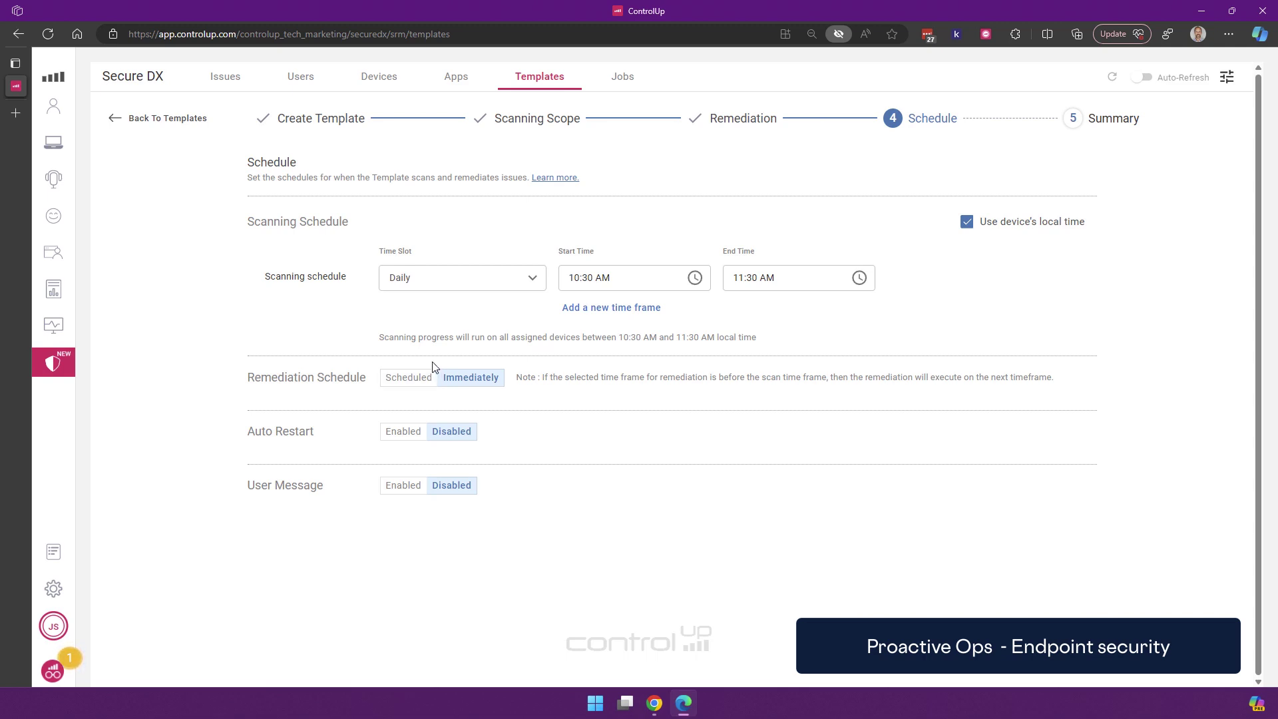
{"action": "left_click", "coordinate": [408, 379]}
{"action": "scroll", "coordinate": [437, 427], "scroll_direction": "down", "scroll_amount": 2}
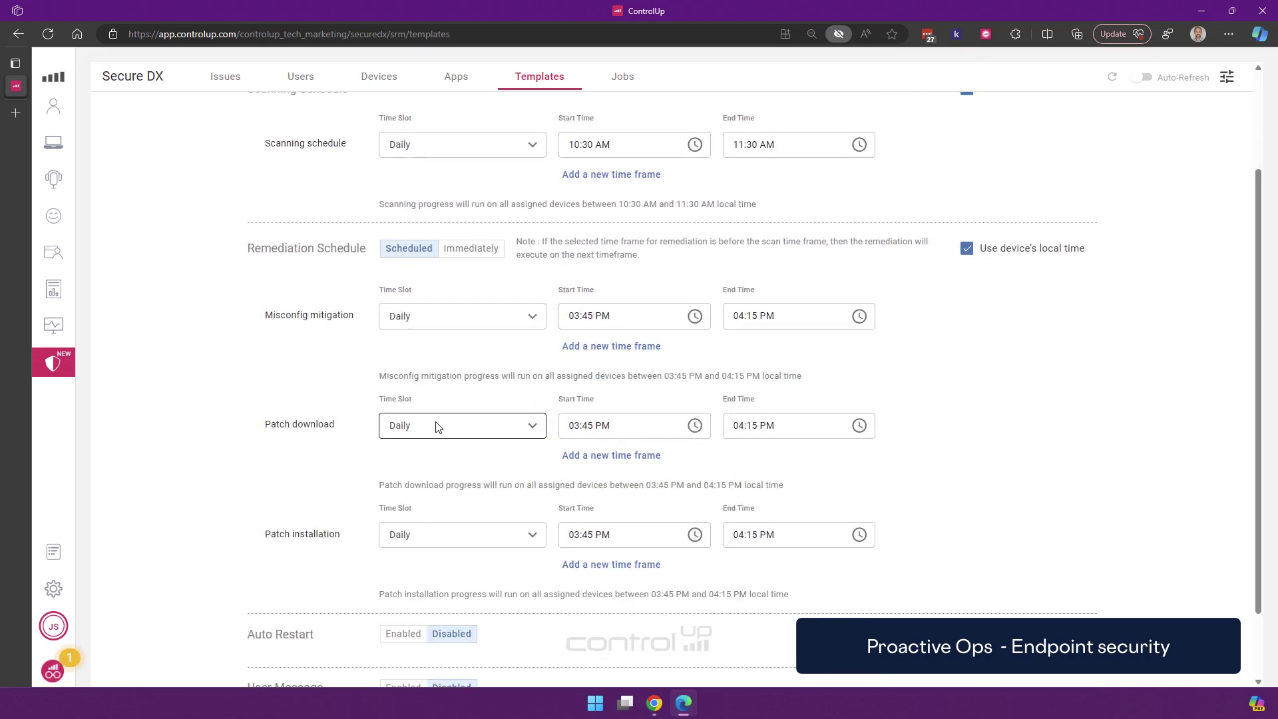
{"action": "scroll", "coordinate": [365, 480], "scroll_direction": "down", "scroll_amount": 2}
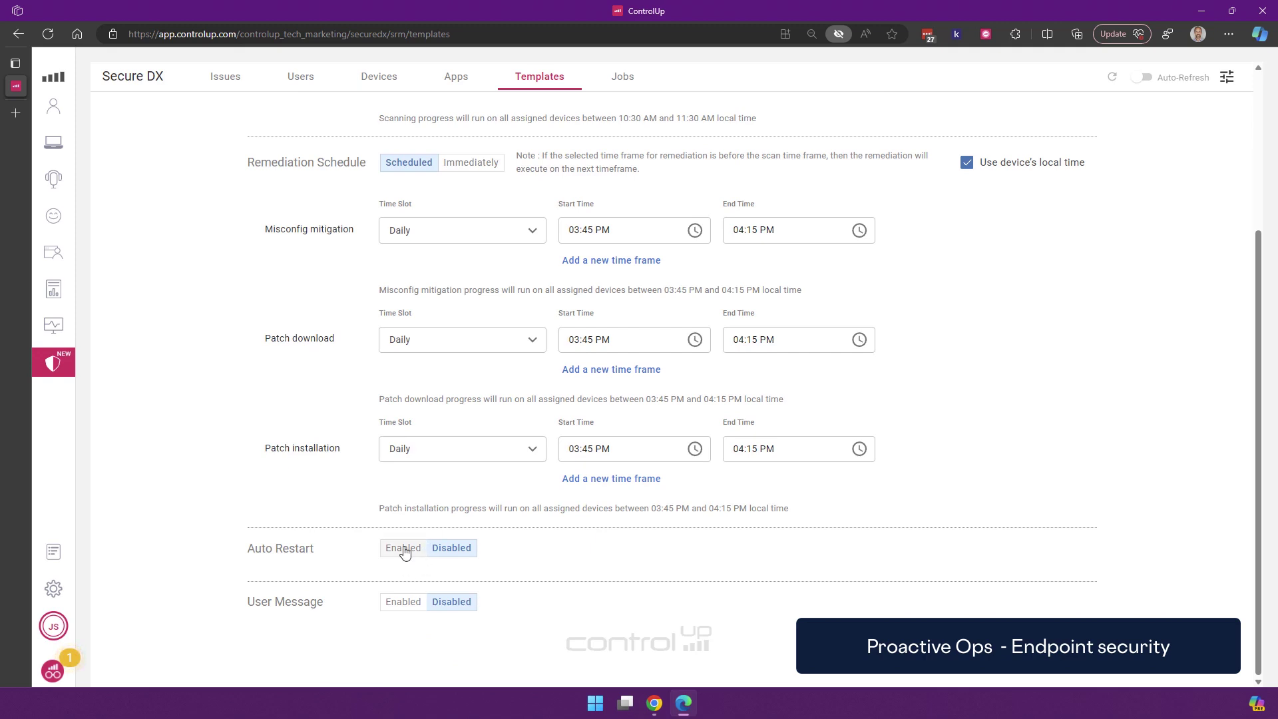
{"action": "left_click", "coordinate": [399, 602]}
{"action": "left_click", "coordinate": [404, 547]}
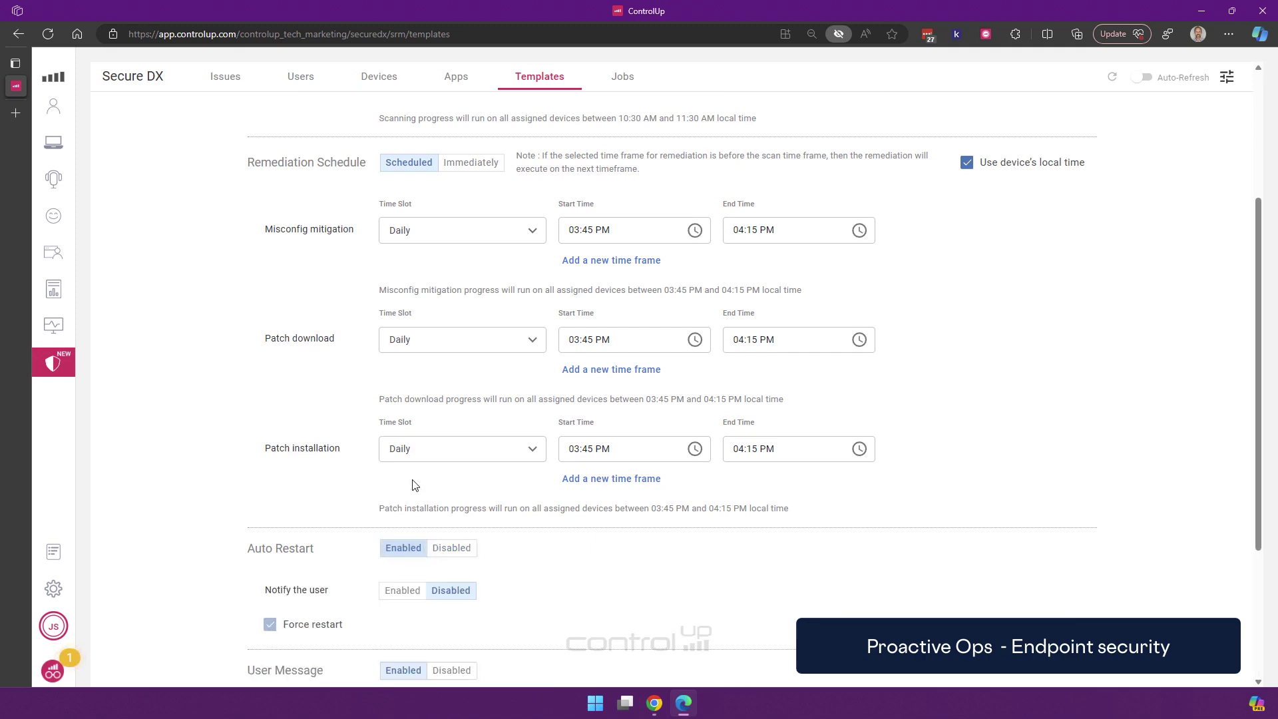
{"action": "scroll", "coordinate": [413, 484], "scroll_direction": "down", "scroll_amount": 2}
{"action": "scroll", "coordinate": [426, 452], "scroll_direction": "up", "scroll_amount": 2}
{"action": "scroll", "coordinate": [666, 499], "scroll_direction": "down", "scroll_amount": 3}
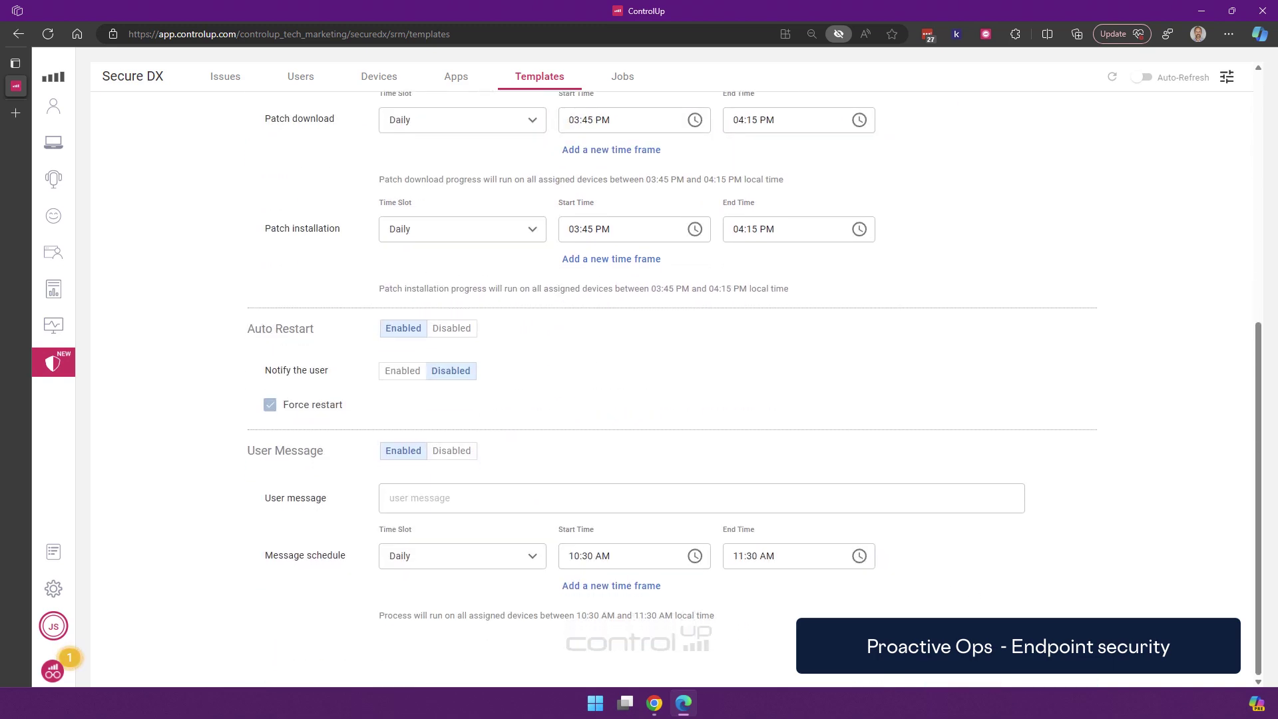
Turn off User Message, reach the Summary, then cancel and discard the Demo Gartner template
{"action": "left_click", "coordinate": [1055, 678]}
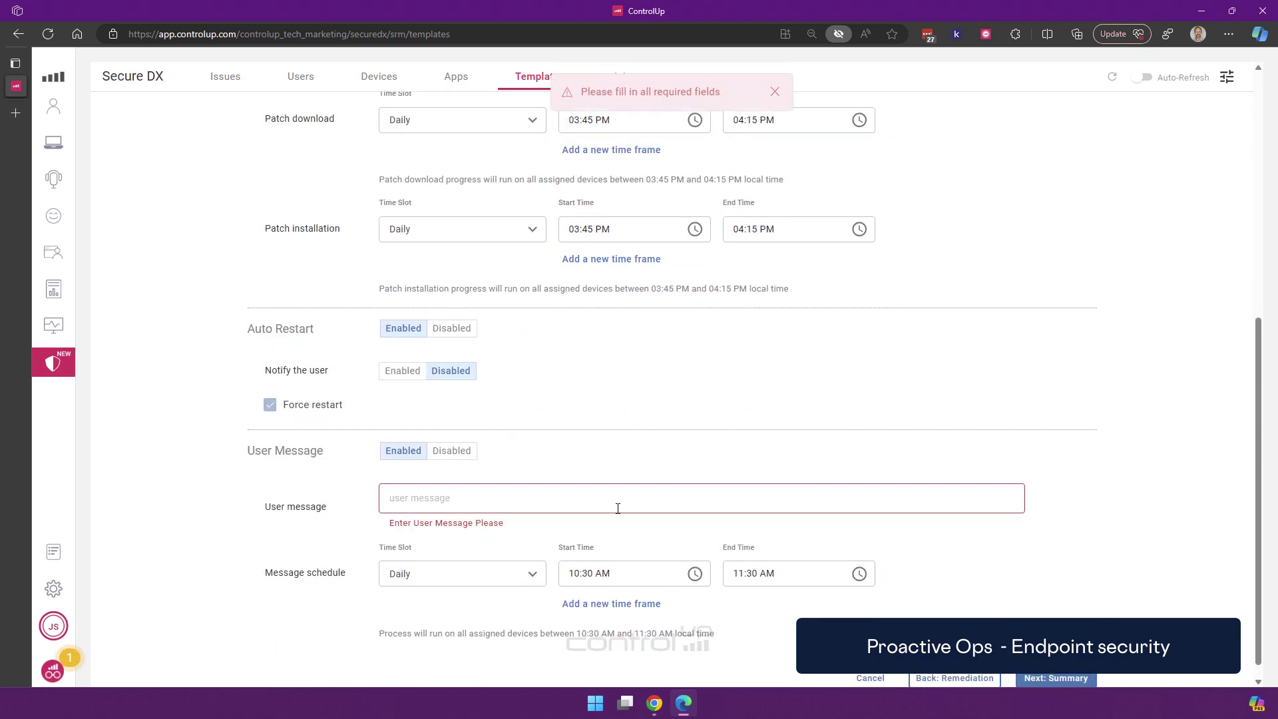
{"action": "left_click", "coordinate": [452, 450]}
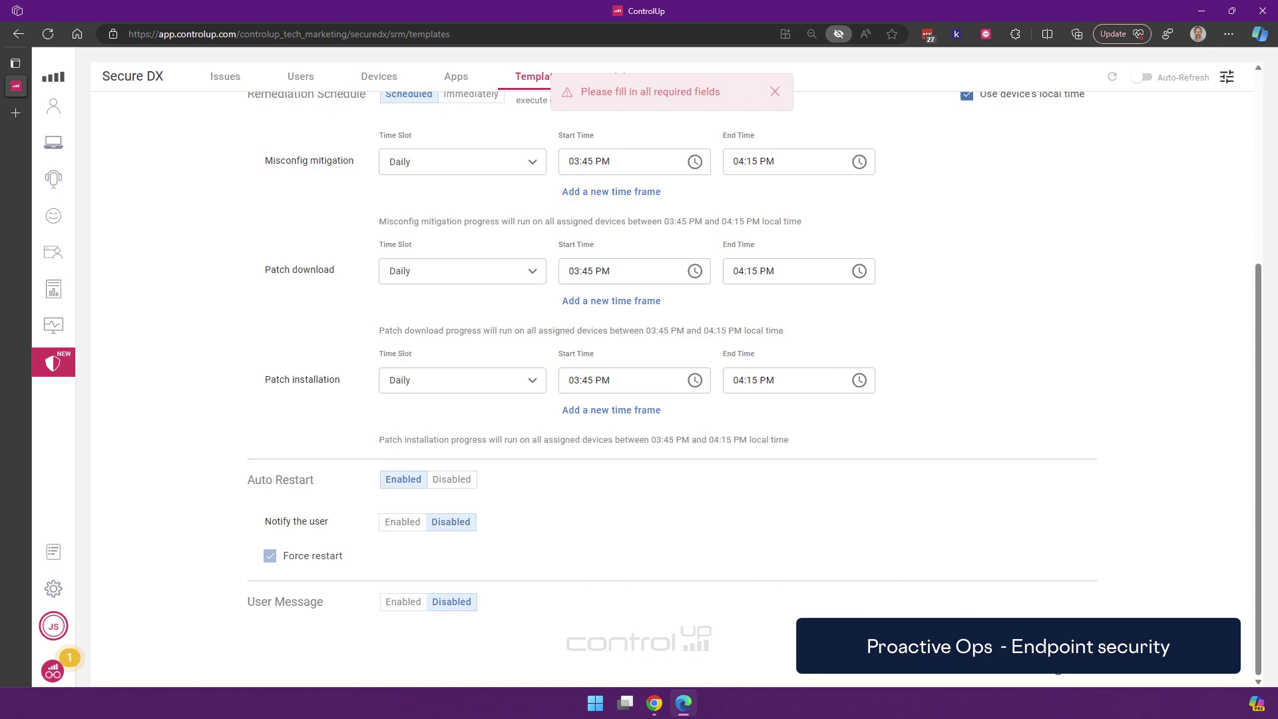
{"action": "left_click", "coordinate": [1056, 678]}
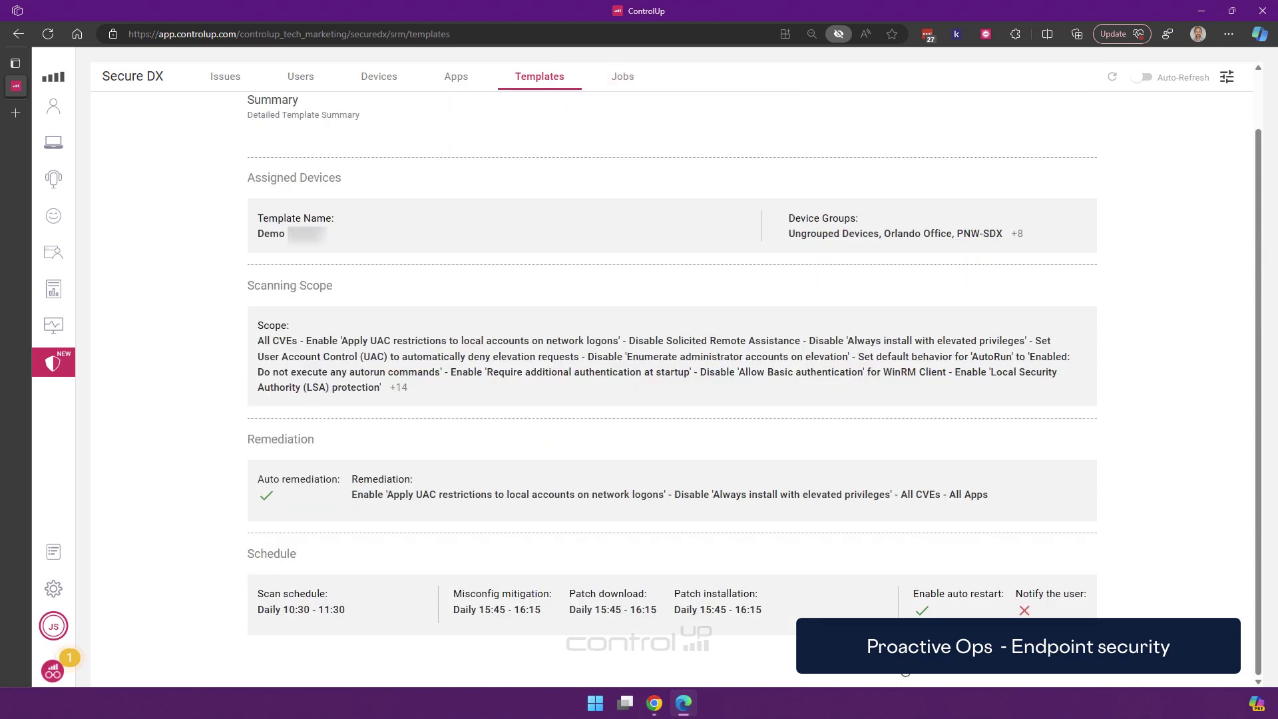
{"action": "left_click", "coordinate": [986, 677]}
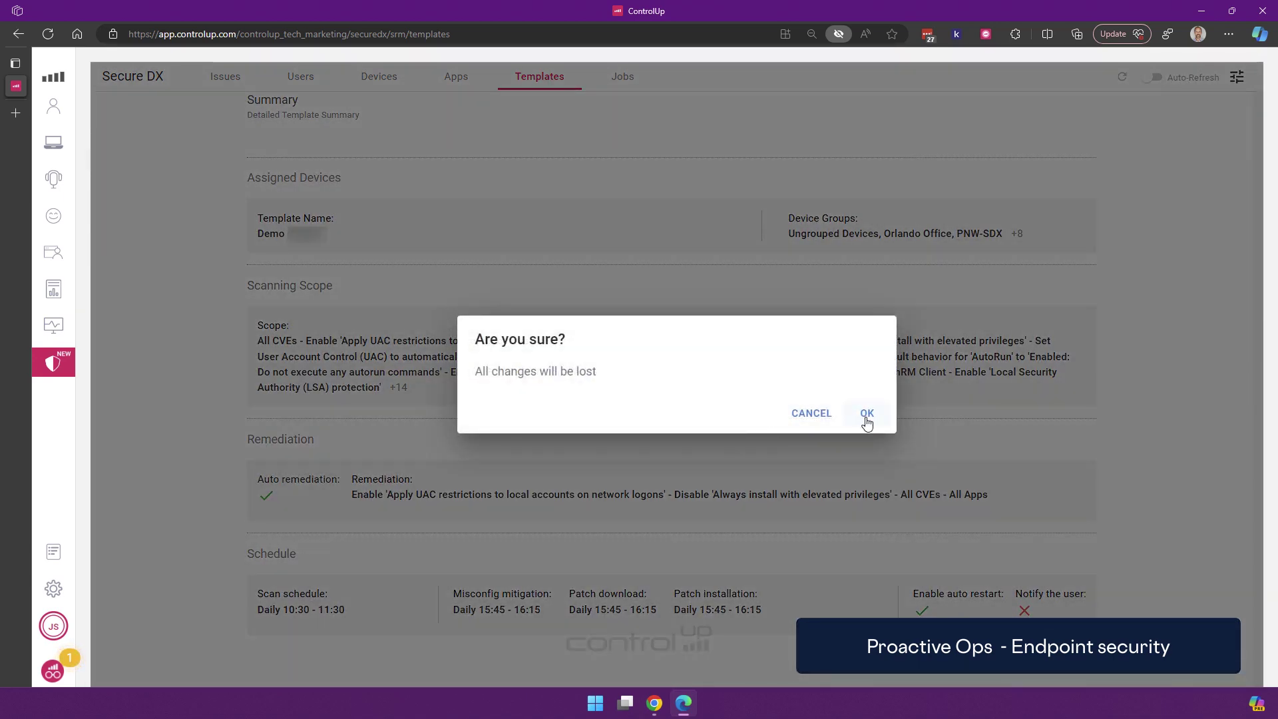
{"action": "left_click", "coordinate": [866, 413]}
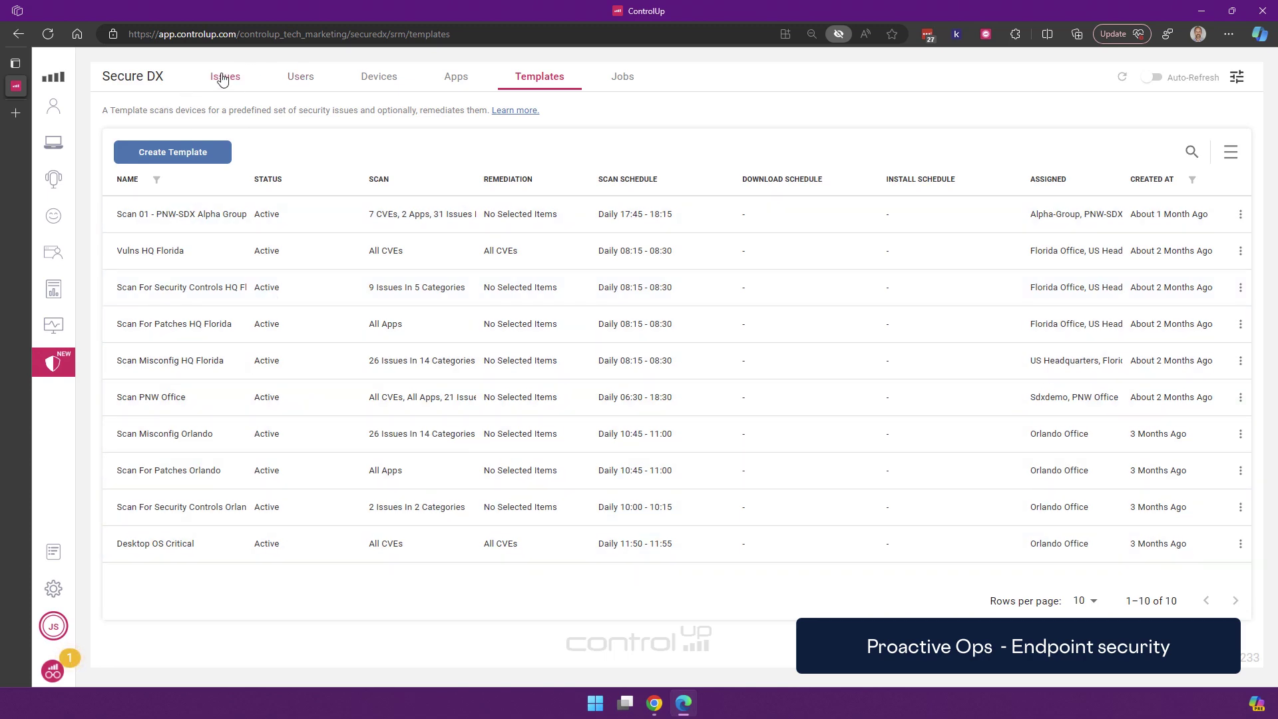
Look over the security issues list, then view the Secure DX Jobs
{"action": "left_click", "coordinate": [223, 79]}
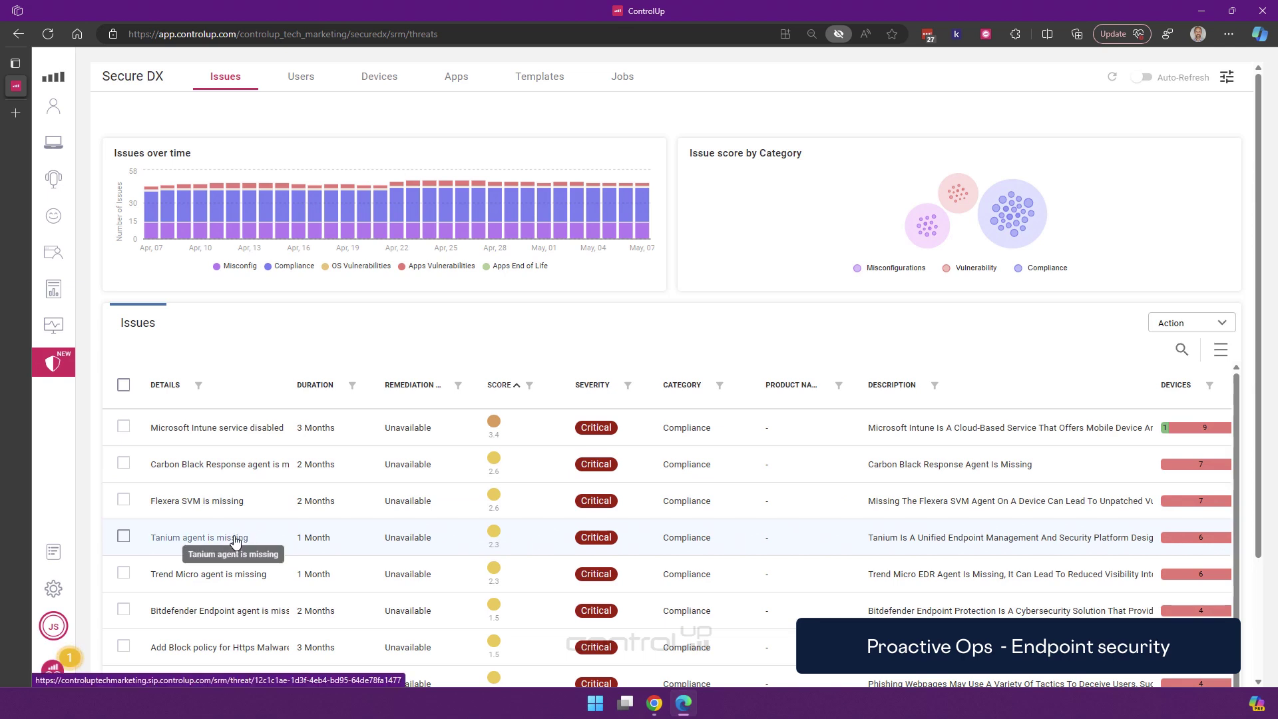
{"action": "scroll", "coordinate": [432, 476], "scroll_direction": "down", "scroll_amount": 3}
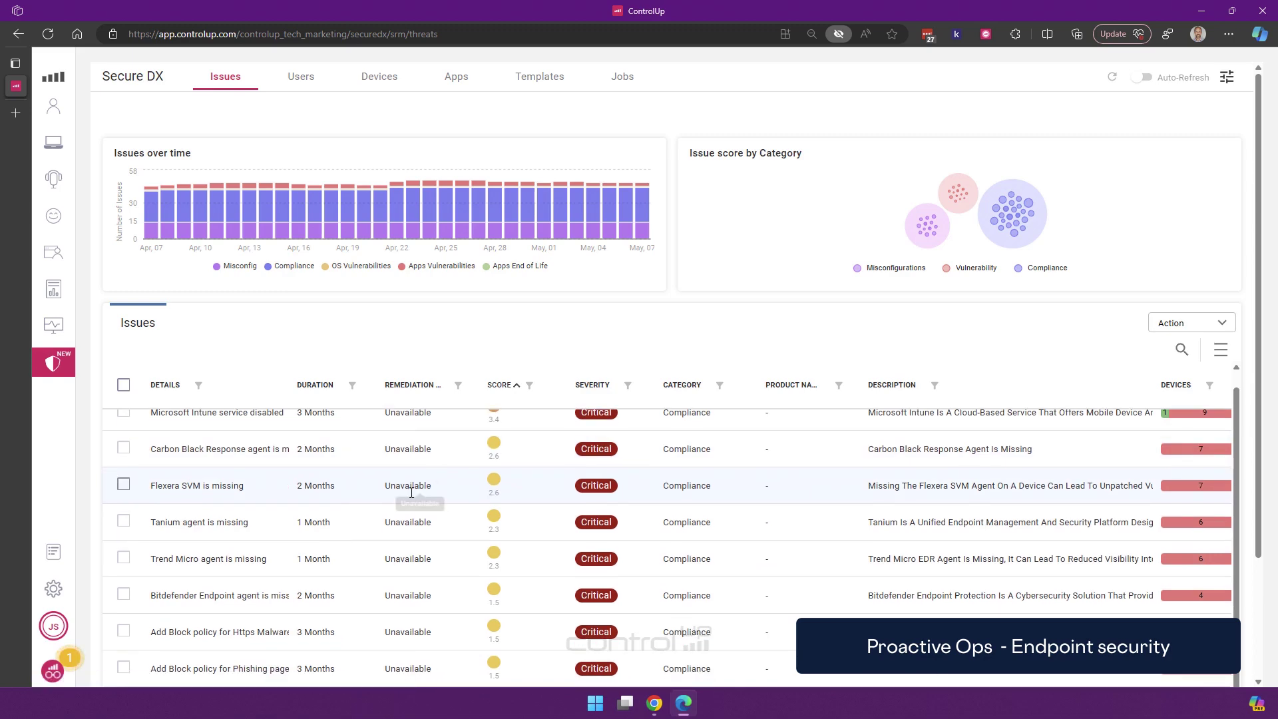
{"action": "scroll", "coordinate": [373, 509], "scroll_direction": "up", "scroll_amount": 4}
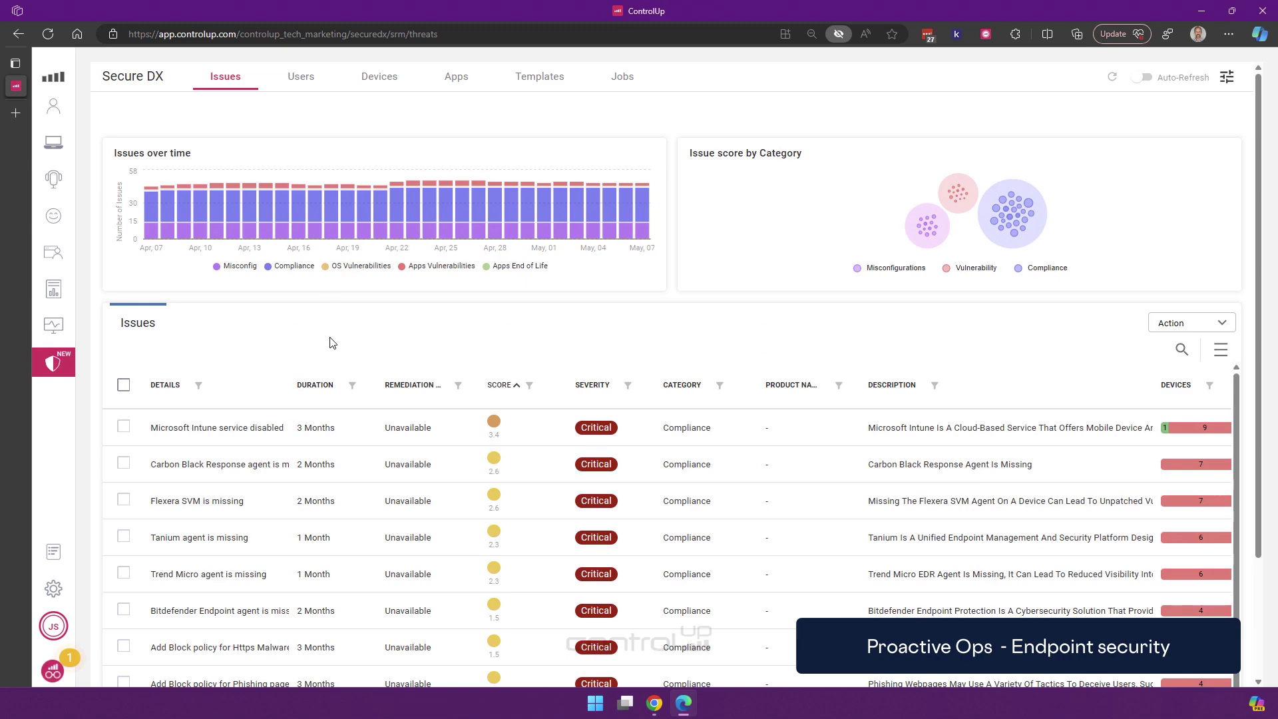
{"action": "left_click", "coordinate": [622, 77]}
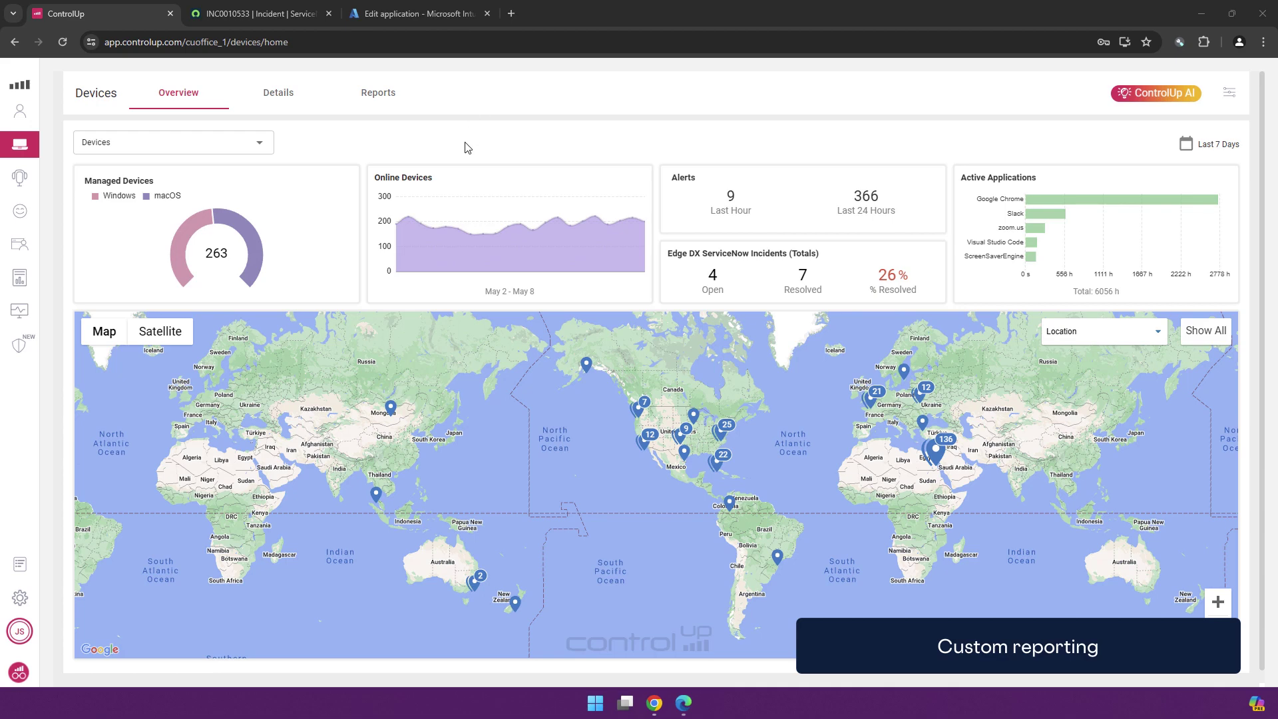
Preview the Missing Patches and Power and Session Events reports from the Reports gallery
{"action": "left_click", "coordinate": [396, 93]}
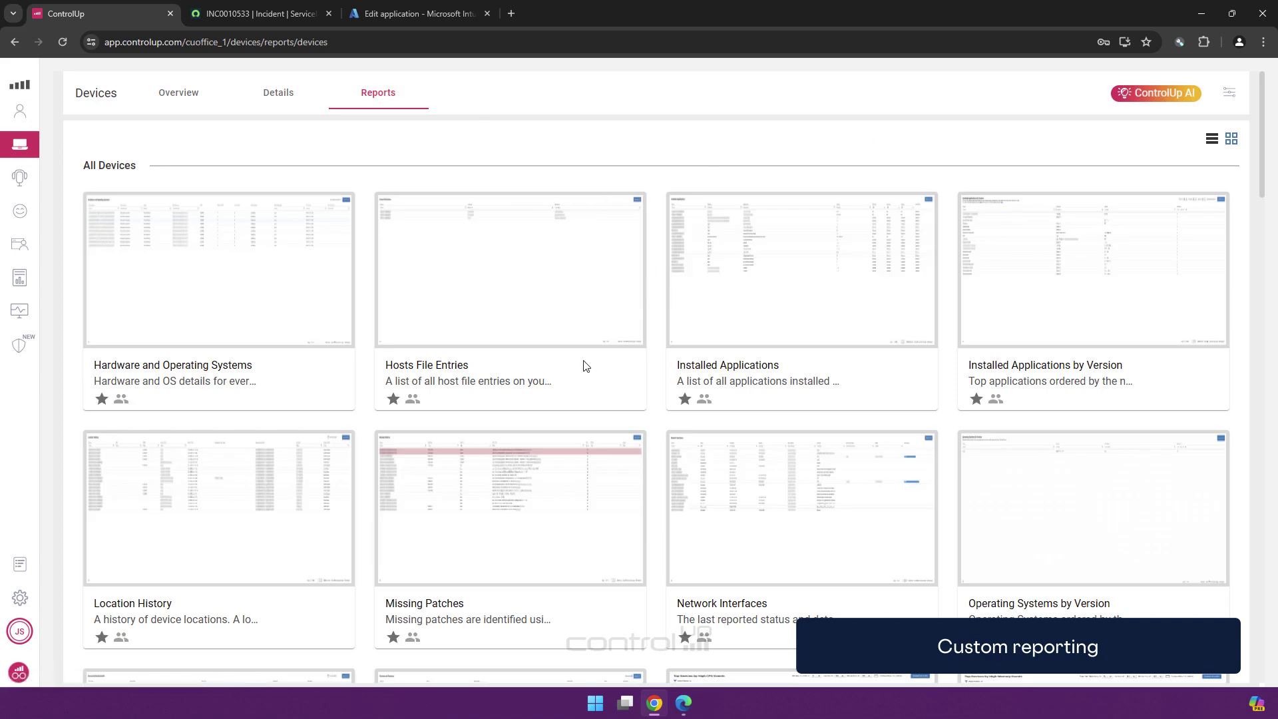
{"action": "scroll", "coordinate": [583, 365], "scroll_direction": "down", "scroll_amount": 2}
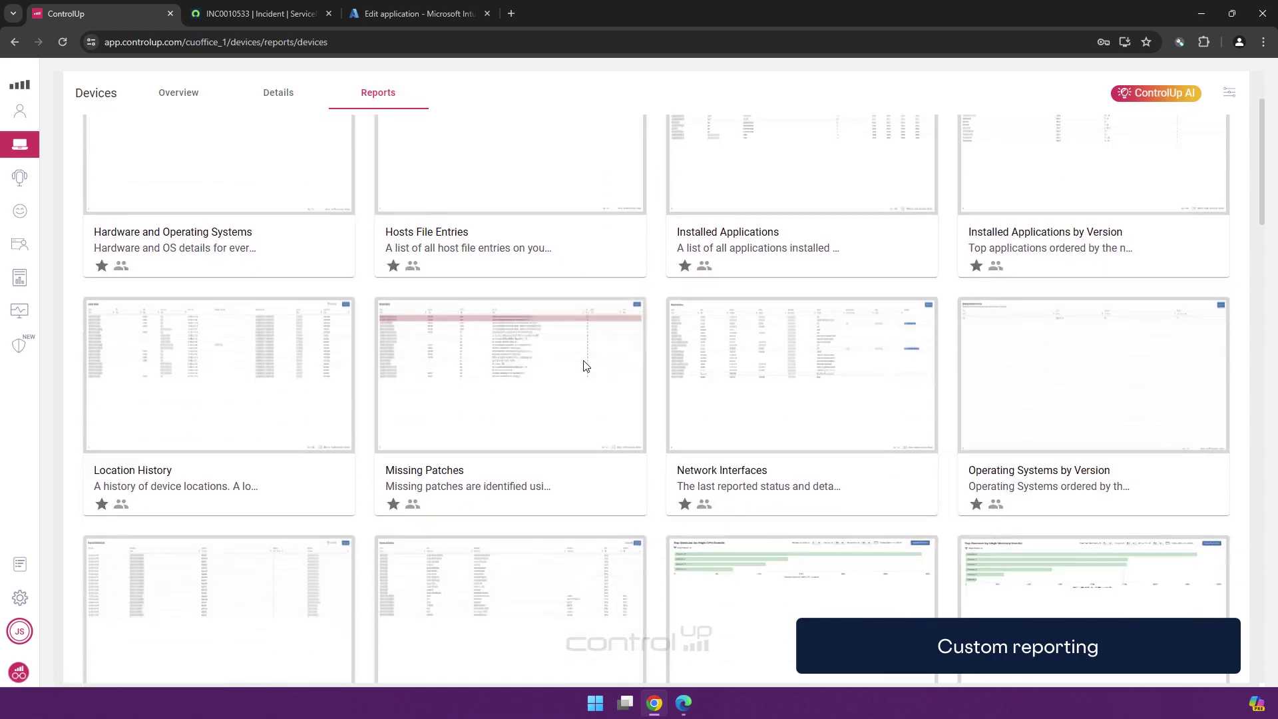
{"action": "scroll", "coordinate": [584, 367], "scroll_direction": "down", "scroll_amount": 1}
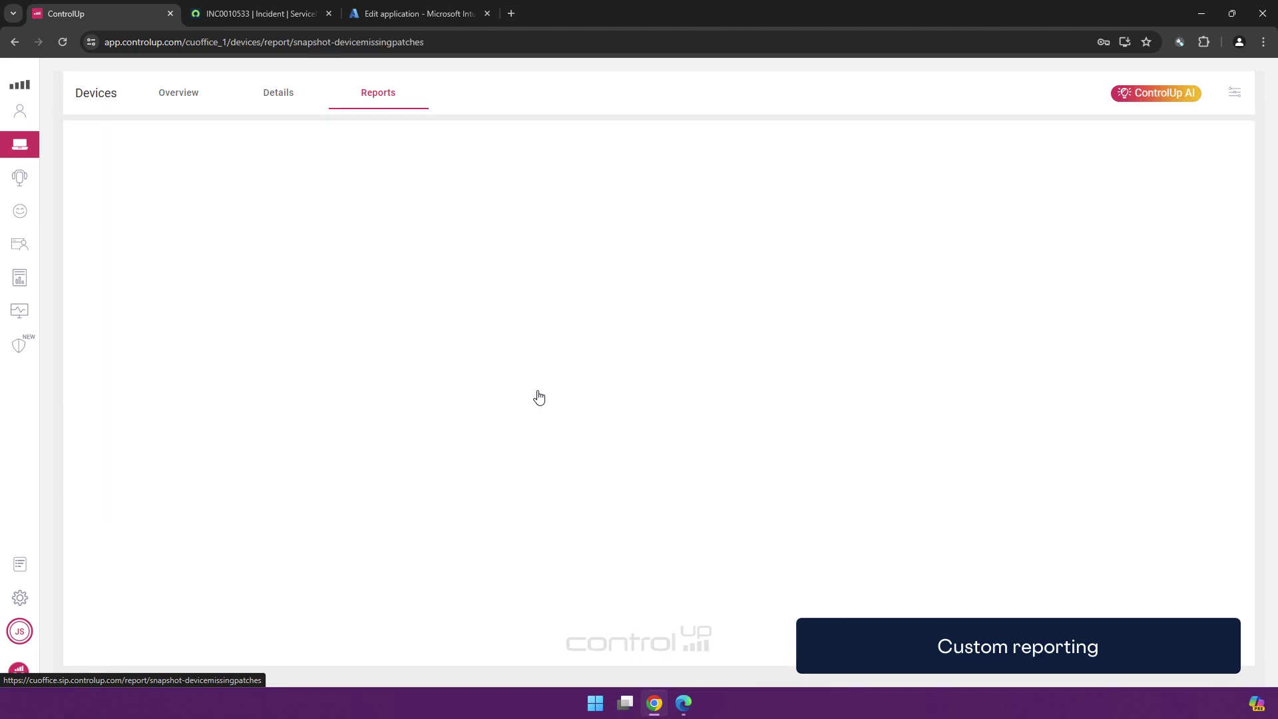
{"action": "left_click", "coordinate": [536, 396]}
{"action": "left_click", "coordinate": [210, 142]}
{"action": "scroll", "coordinate": [420, 373], "scroll_direction": "down", "scroll_amount": 5}
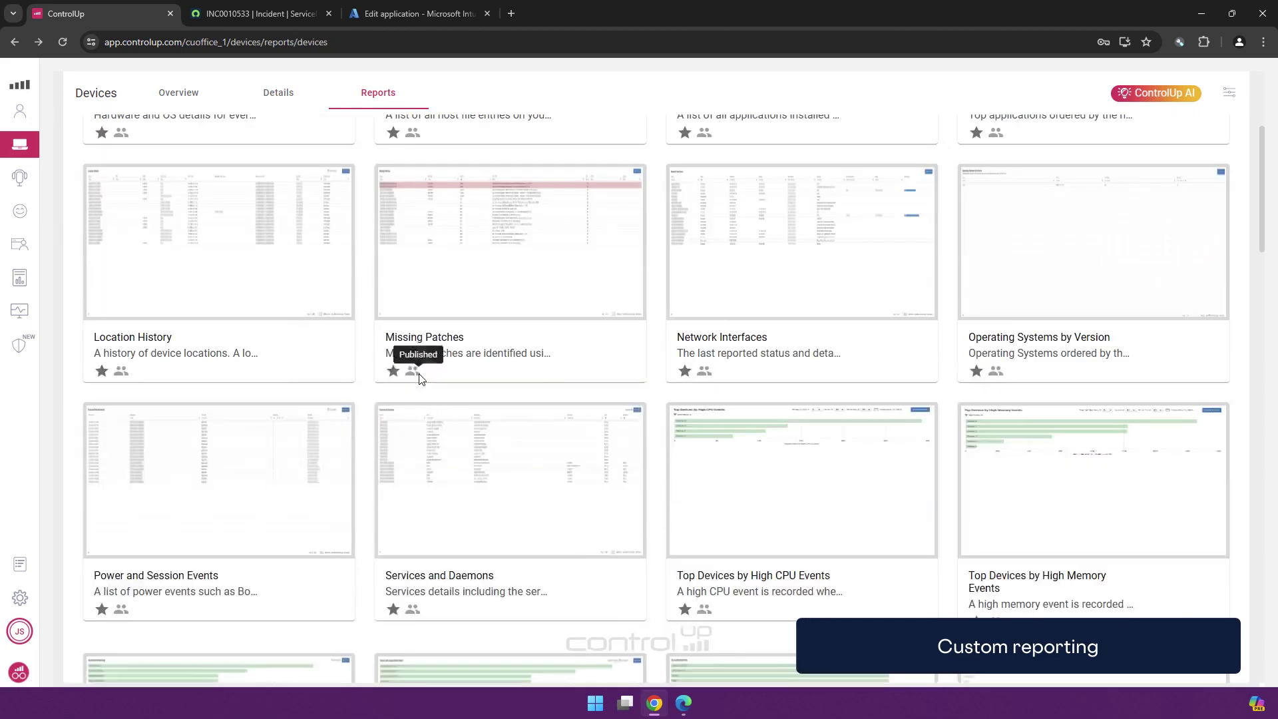
{"action": "left_click", "coordinate": [233, 345]}
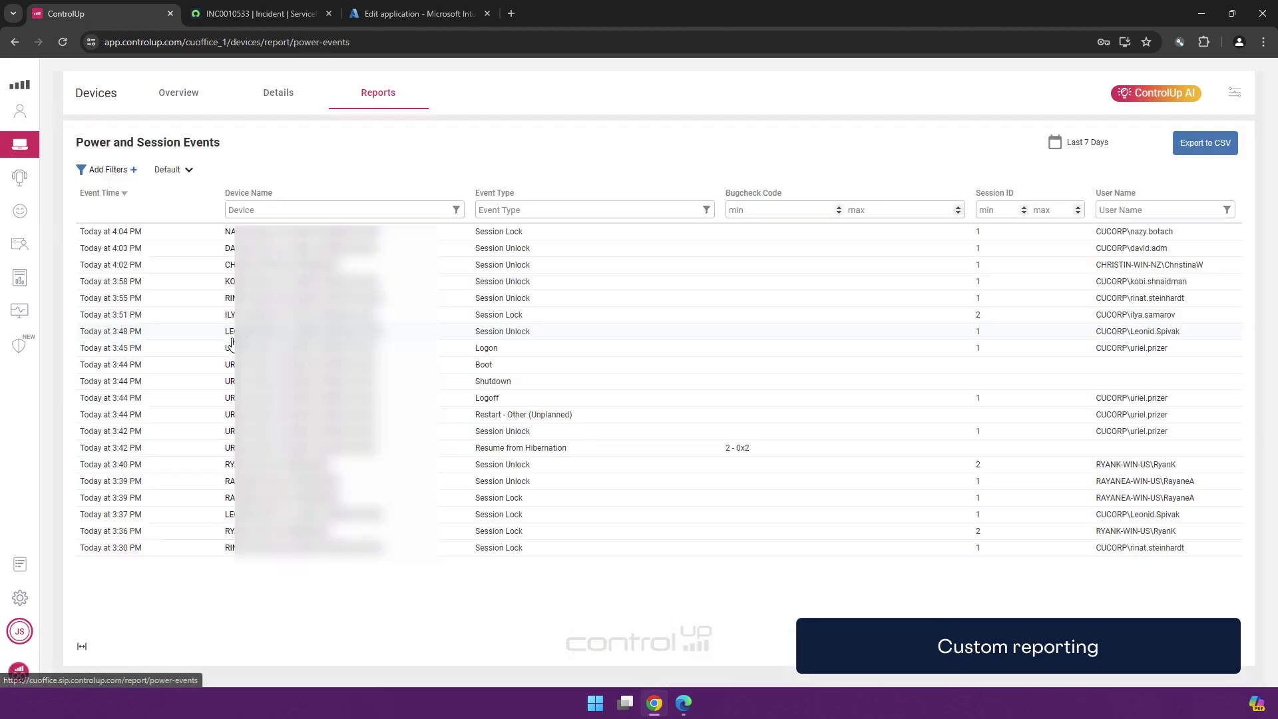
{"action": "key", "text": "alt+Left"}
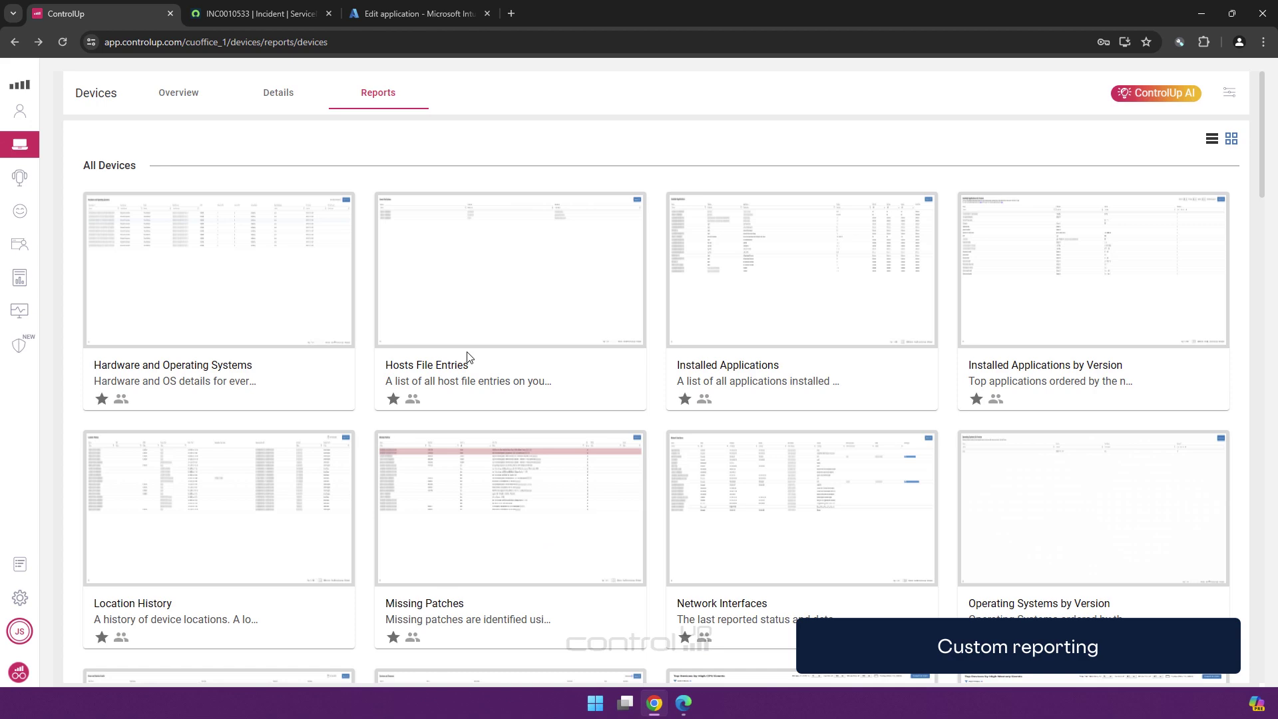
Show Configuration > Data and scroll through the 29 indices with their sizes
{"action": "left_click", "coordinate": [1229, 93]}
{"action": "left_click", "coordinate": [114, 252]}
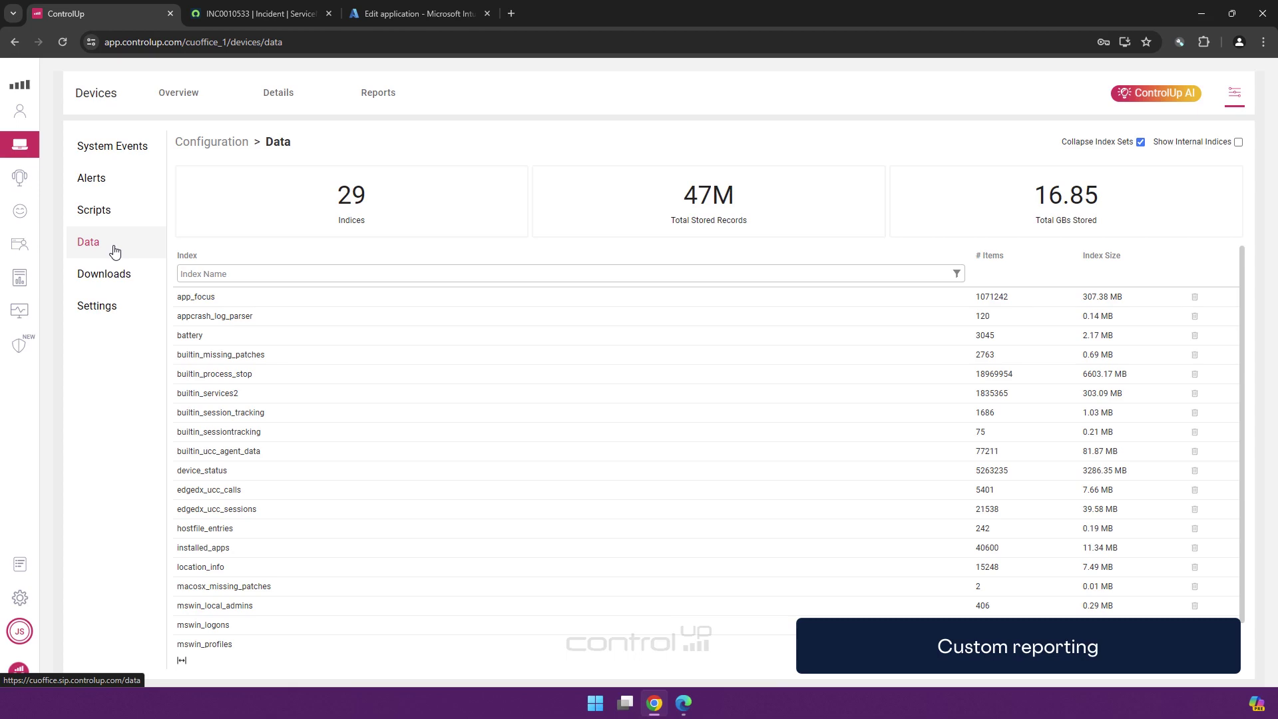
{"action": "scroll", "coordinate": [343, 329], "scroll_direction": "down", "scroll_amount": 1}
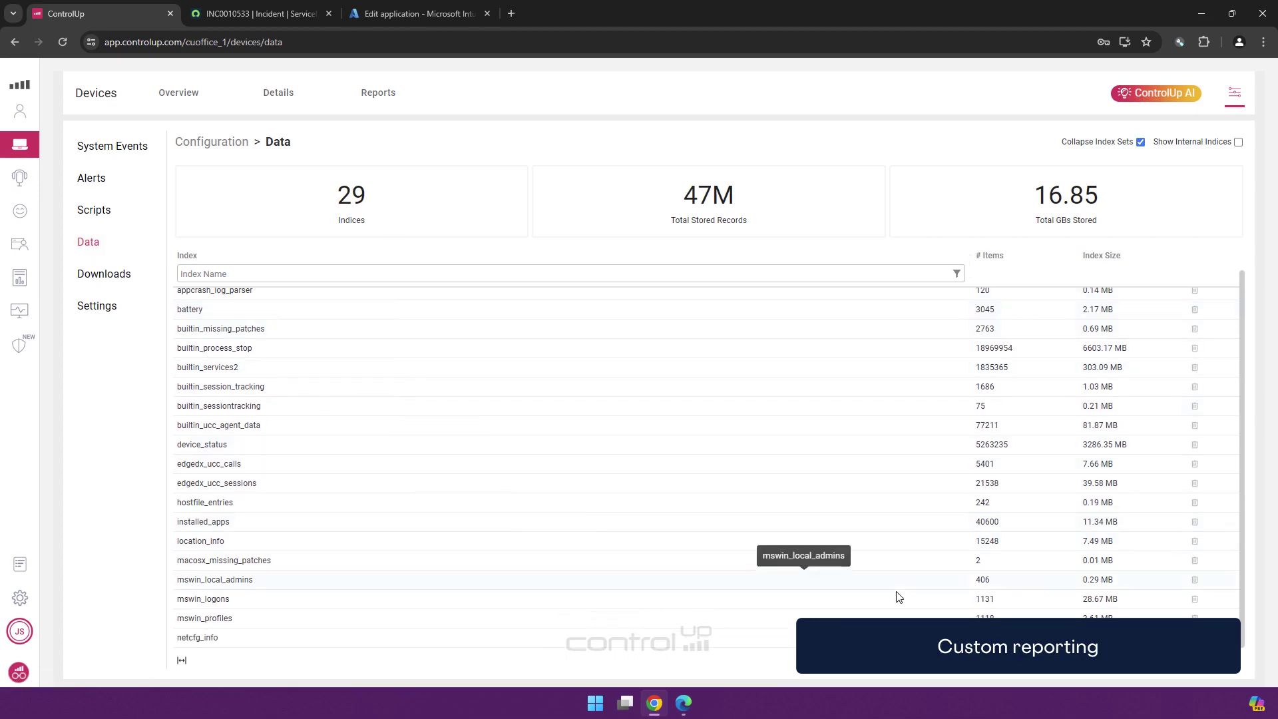
Filter the Configuration Scripts list by name 'read' to find the Windows 11 readiness script
{"action": "left_click", "coordinate": [1235, 95]}
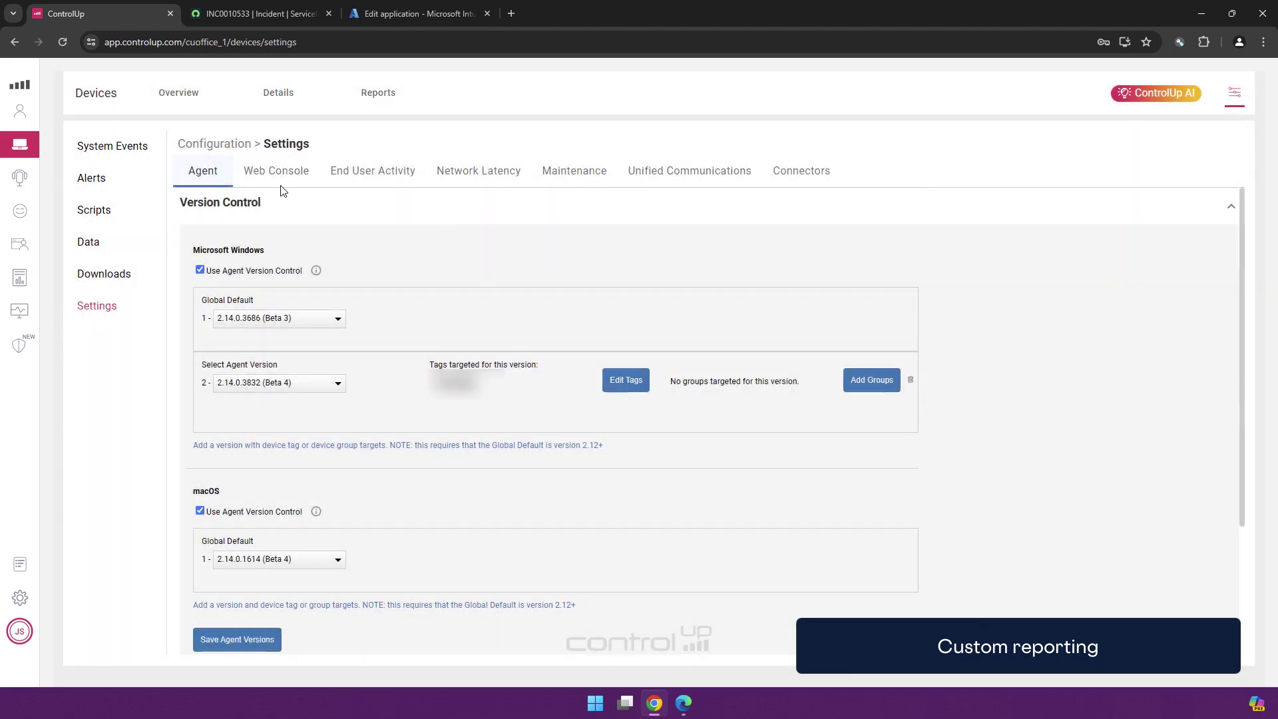
{"action": "left_click", "coordinate": [100, 210]}
{"action": "left_click", "coordinate": [462, 196]}
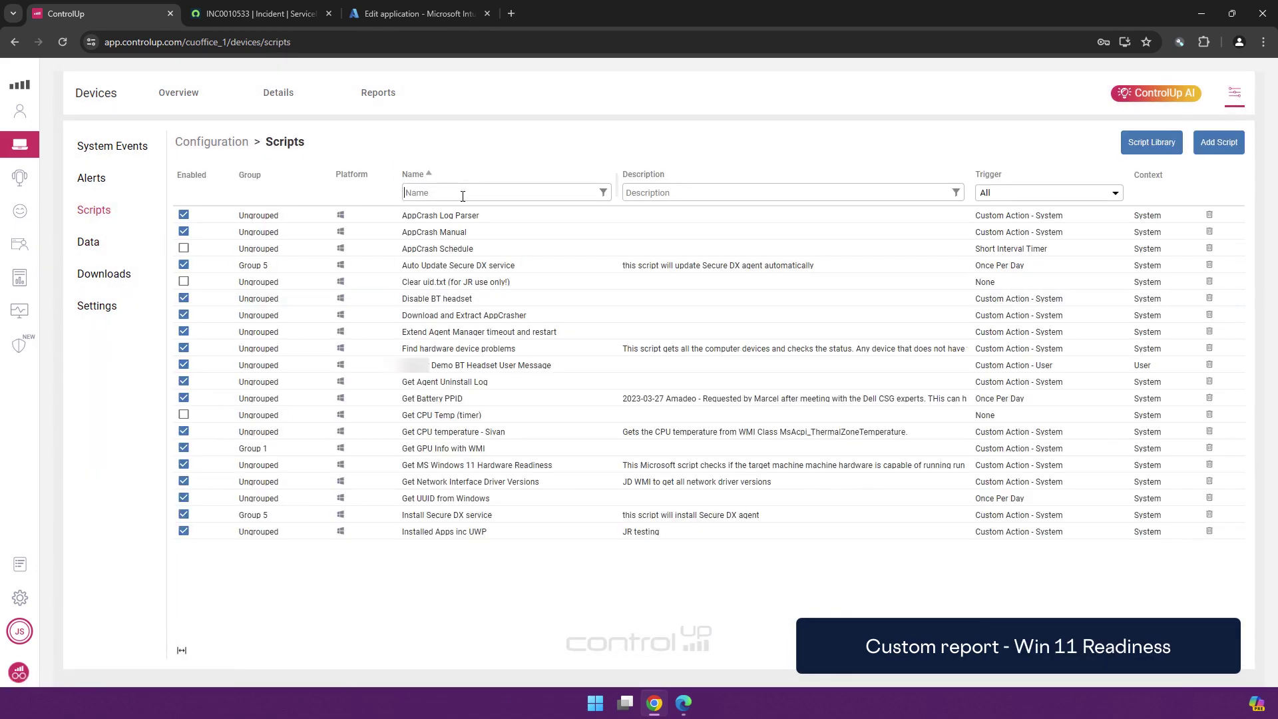
{"action": "type", "text": "read"}
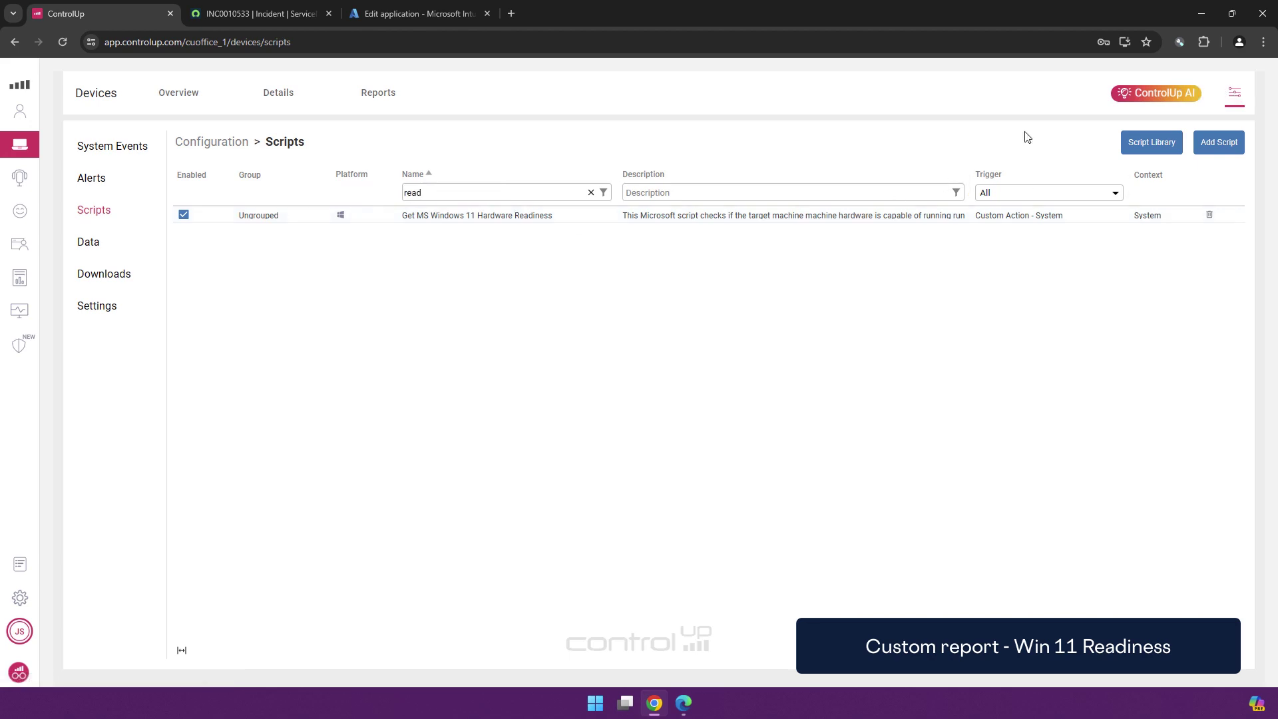
Filter the data indices by 'read' and open the win11_readiness index
{"action": "left_click", "coordinate": [1234, 93]}
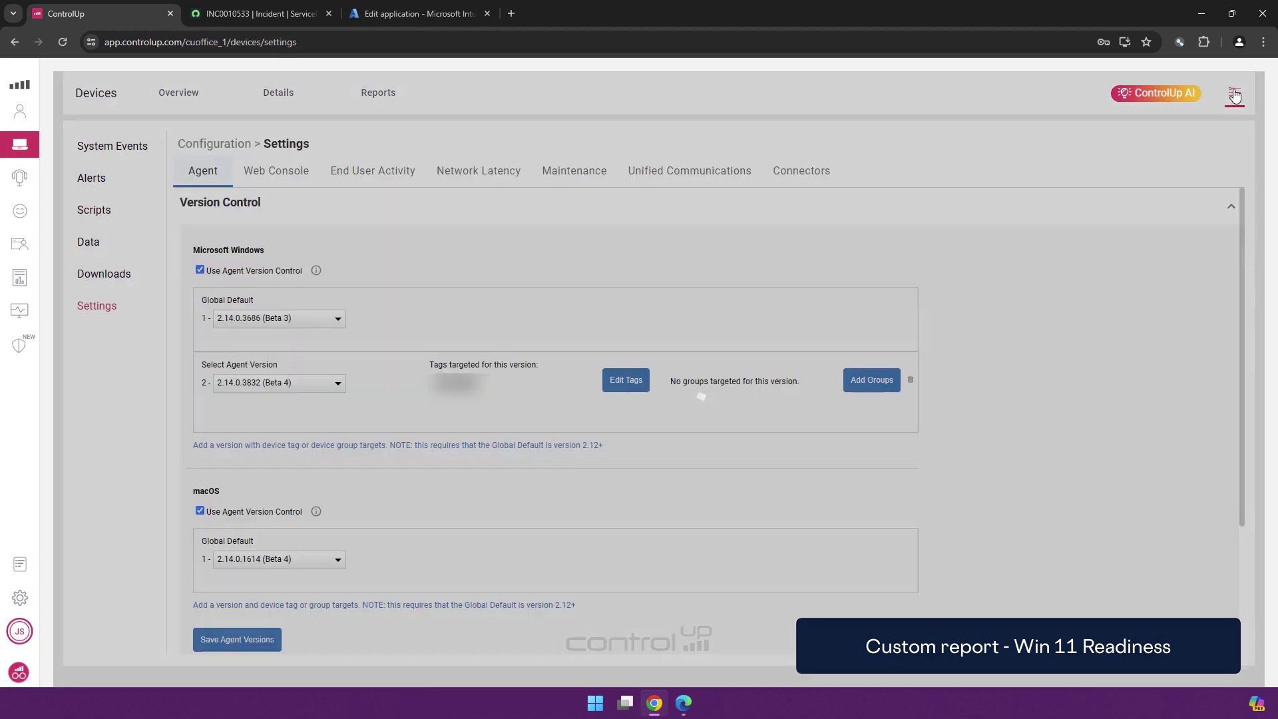
{"action": "left_click", "coordinate": [91, 244]}
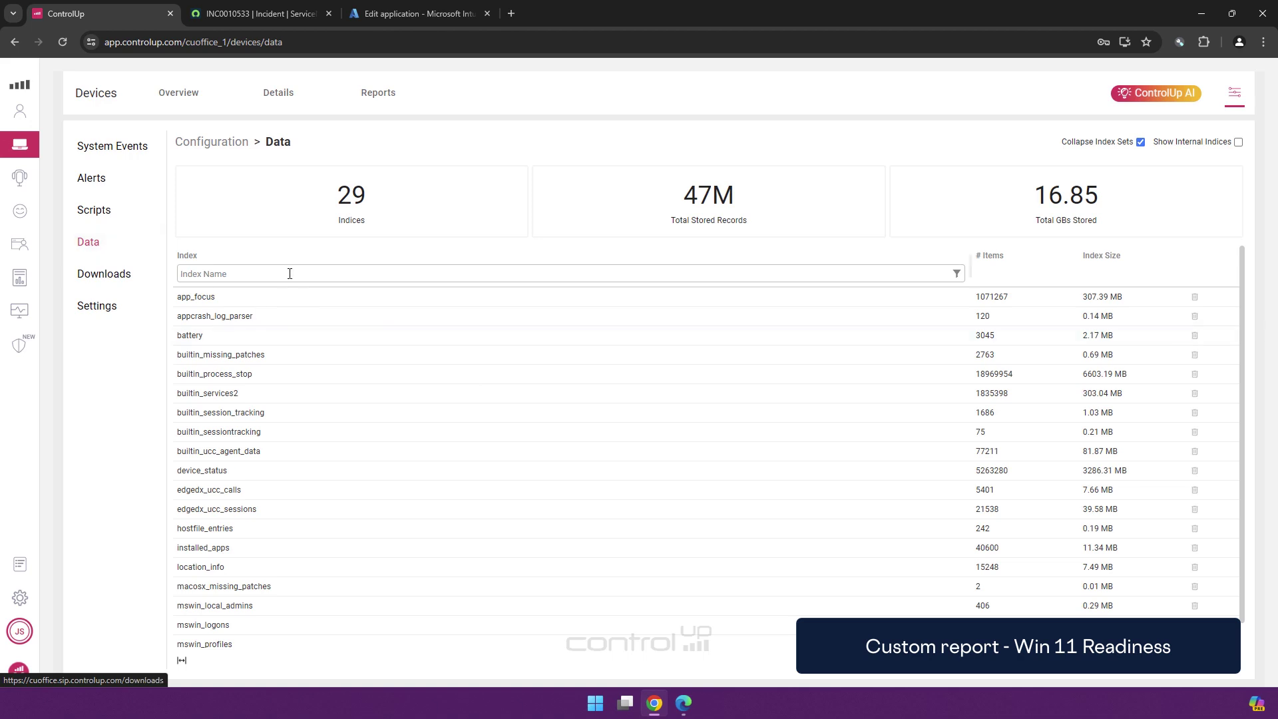
{"action": "type", "text": "read"}
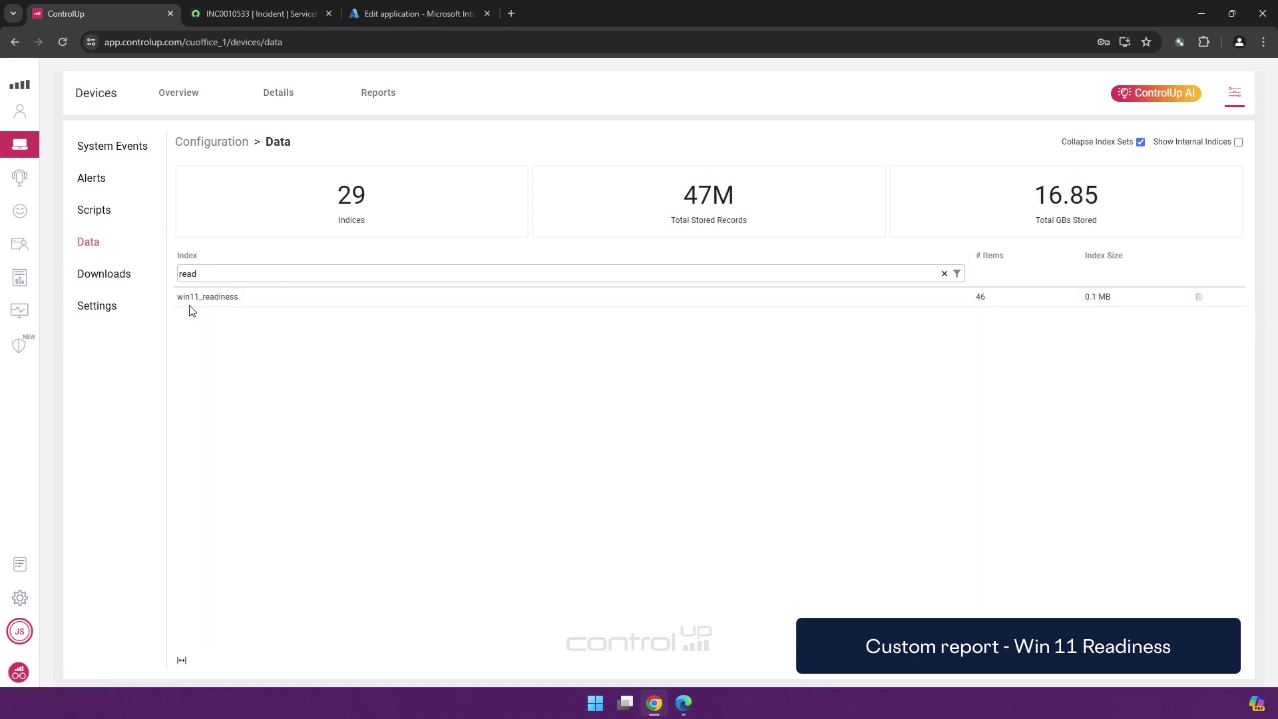
{"action": "left_click", "coordinate": [206, 299]}
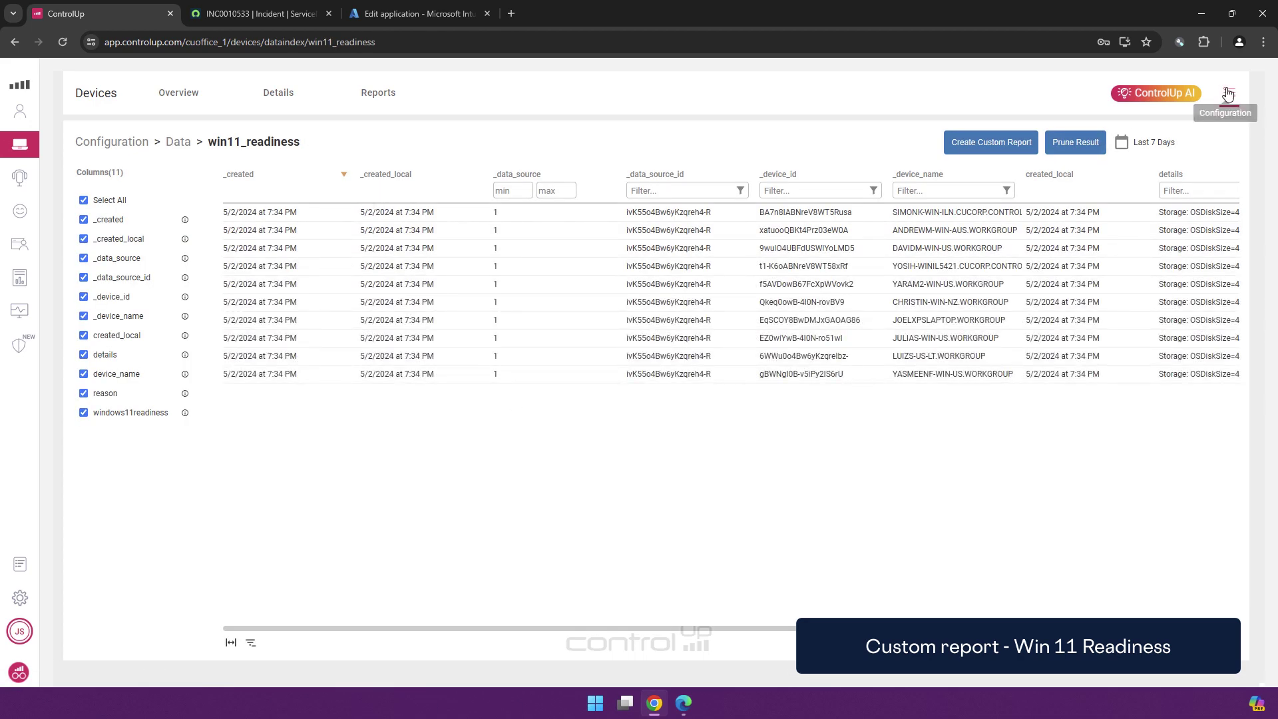
Open the Win11 readiness custom report for This Year with more rows per page
{"action": "left_click", "coordinate": [367, 99]}
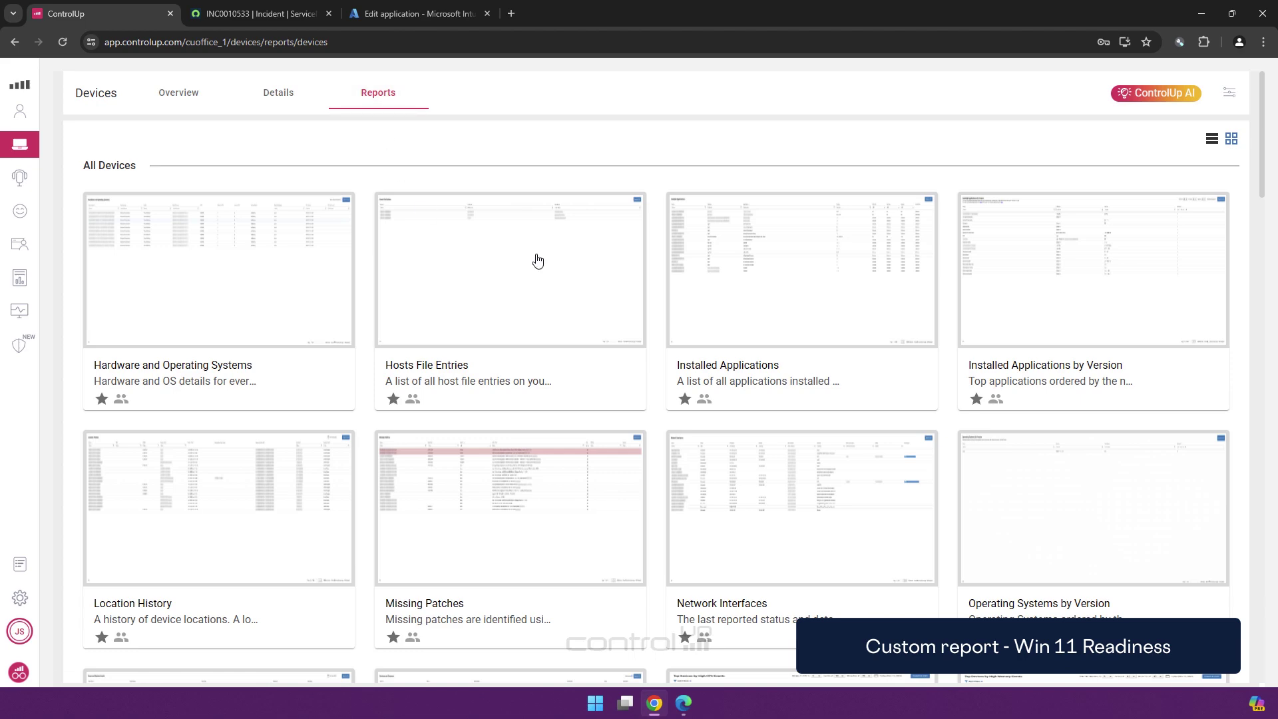
{"action": "left_click_drag", "start_coordinate": [1263, 127], "coordinate": [1229, 617]}
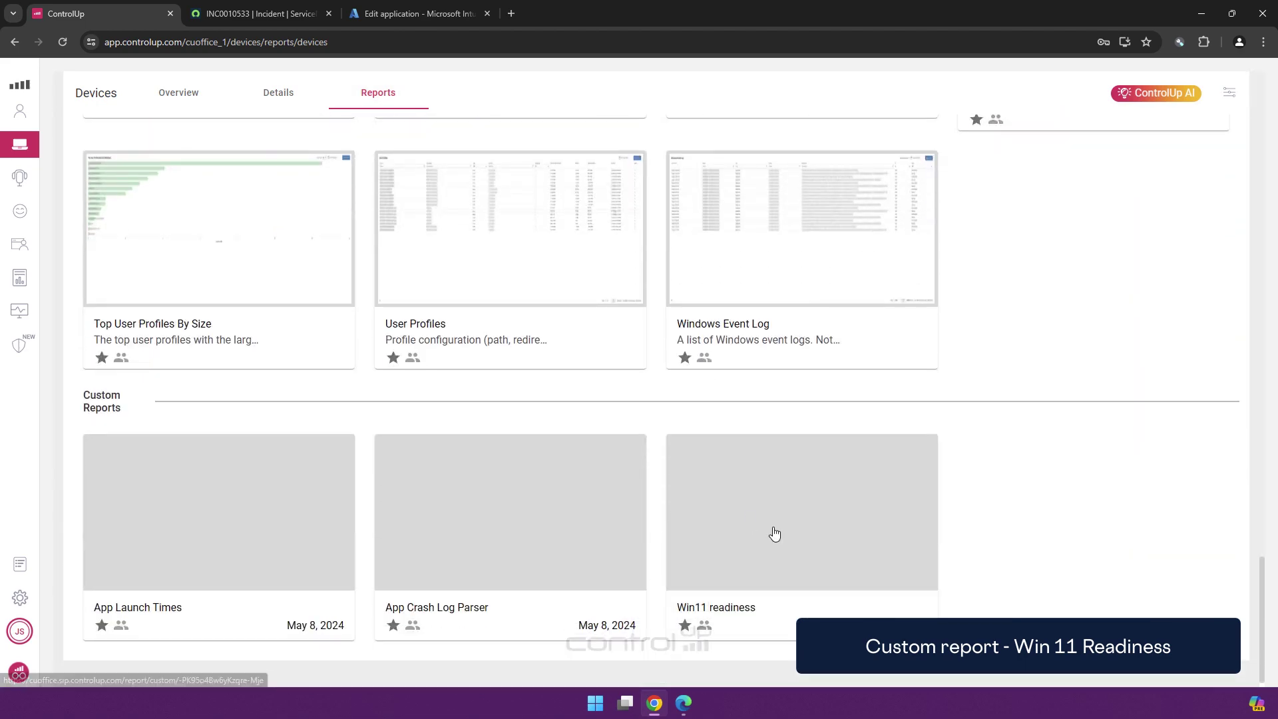
{"action": "left_click", "coordinate": [770, 532]}
{"action": "left_click", "coordinate": [964, 143]}
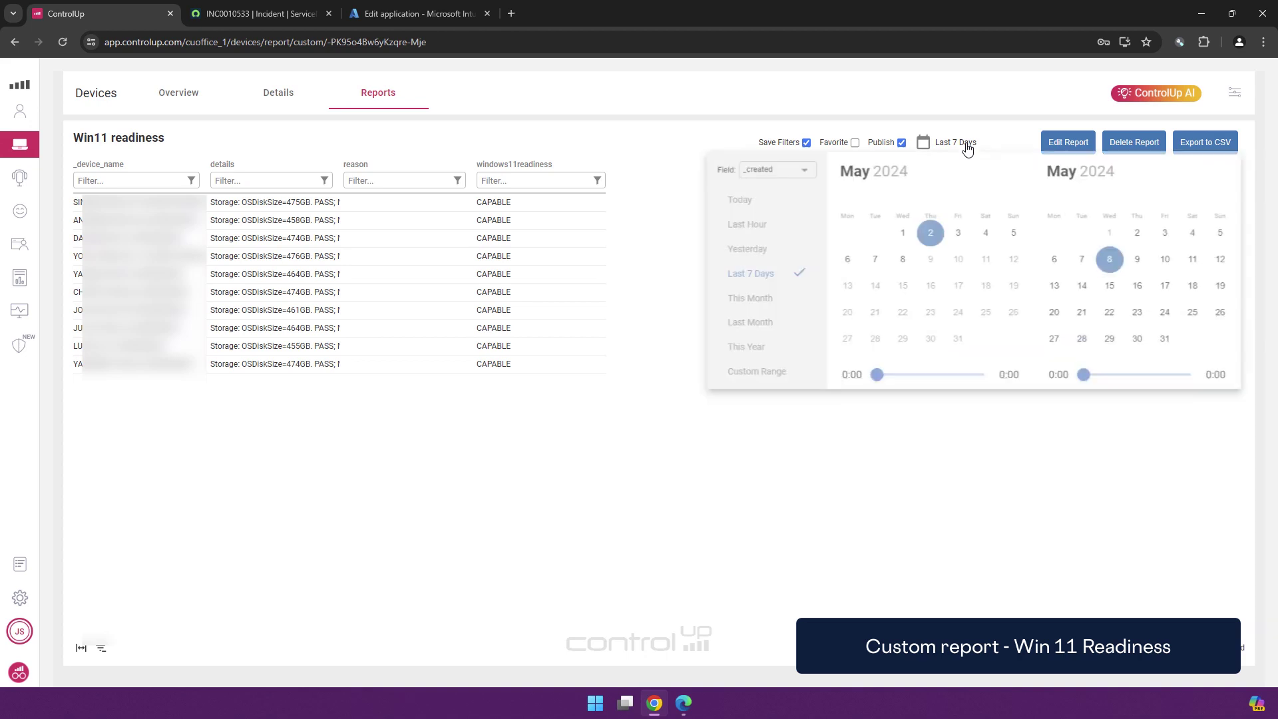
{"action": "left_click", "coordinate": [748, 350]}
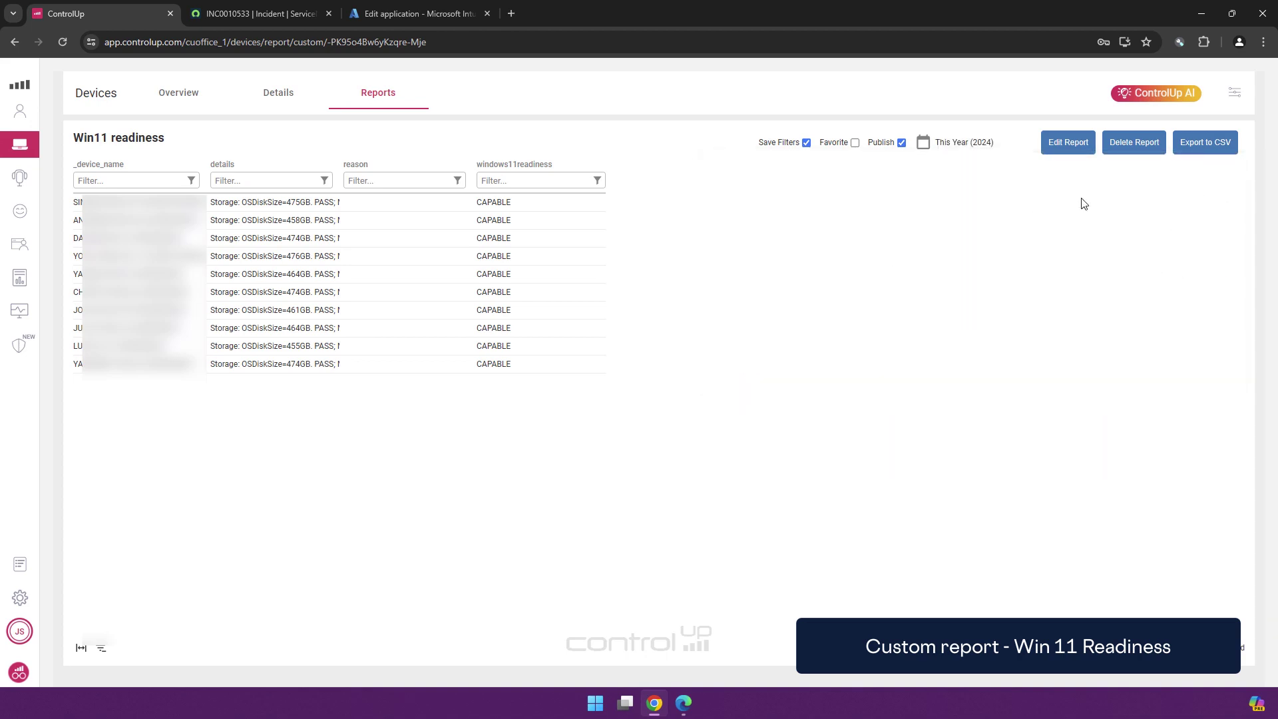
{"action": "left_click", "coordinate": [1083, 677]}
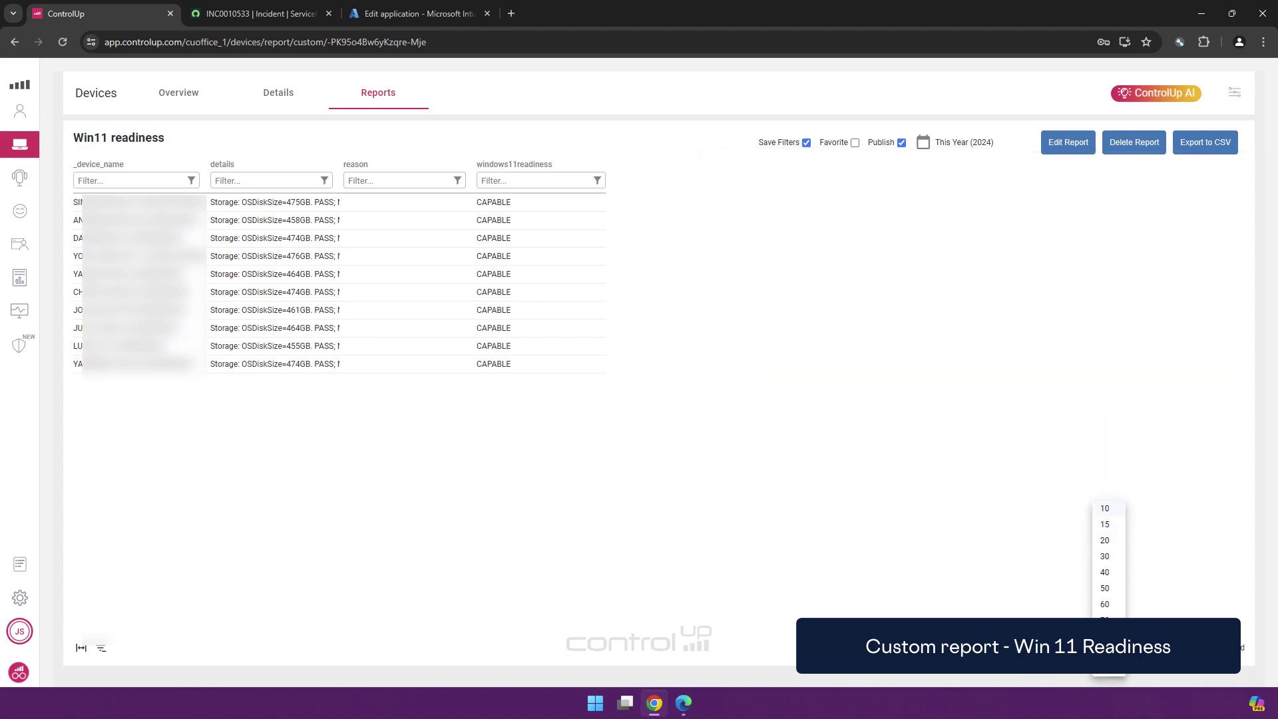
{"action": "left_click", "coordinate": [1110, 671]}
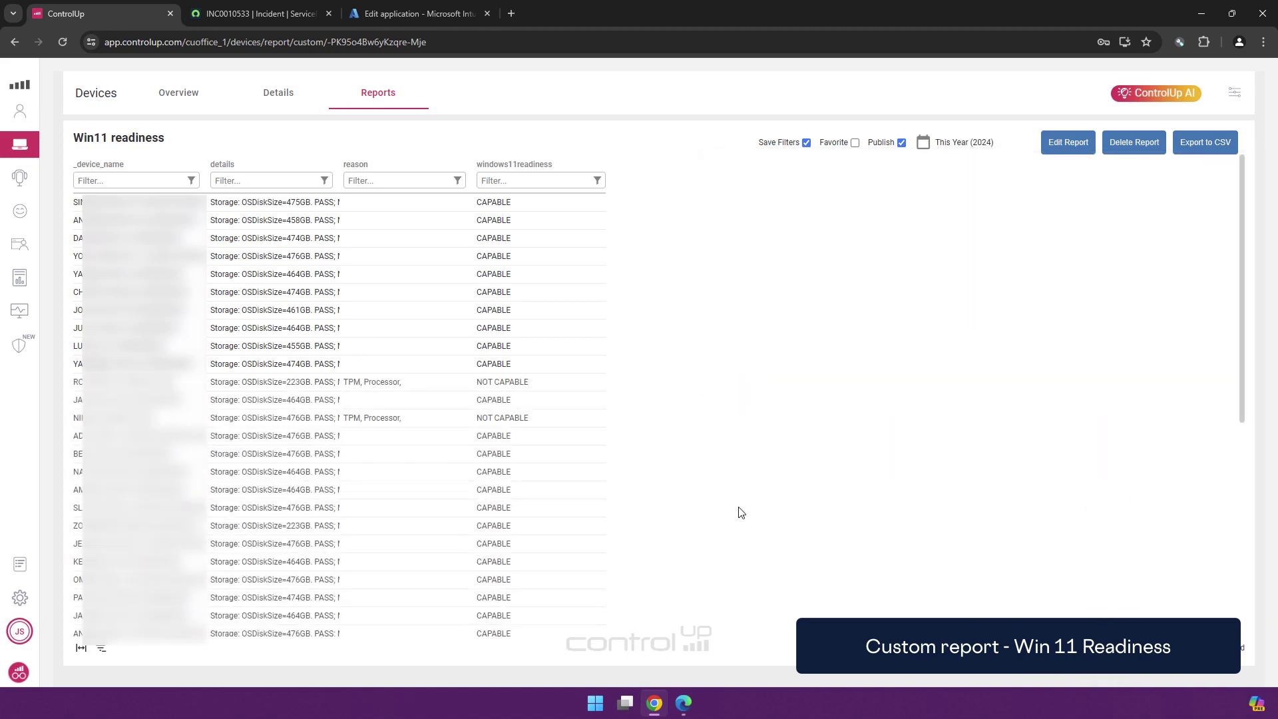
Widen the details and _device_name columns and filter windows11readiness by 'NOT'
{"action": "double_click", "coordinate": [339, 177]}
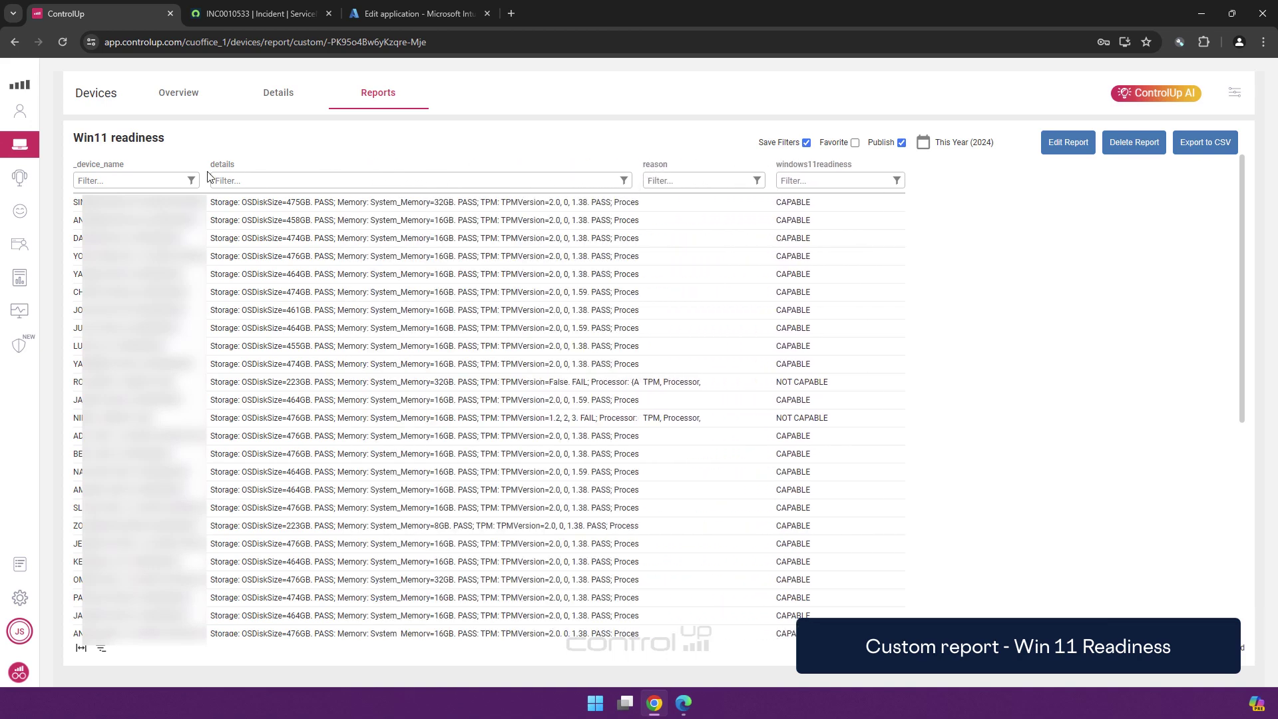
{"action": "left_click_drag", "start_coordinate": [208, 175], "coordinate": [281, 174]}
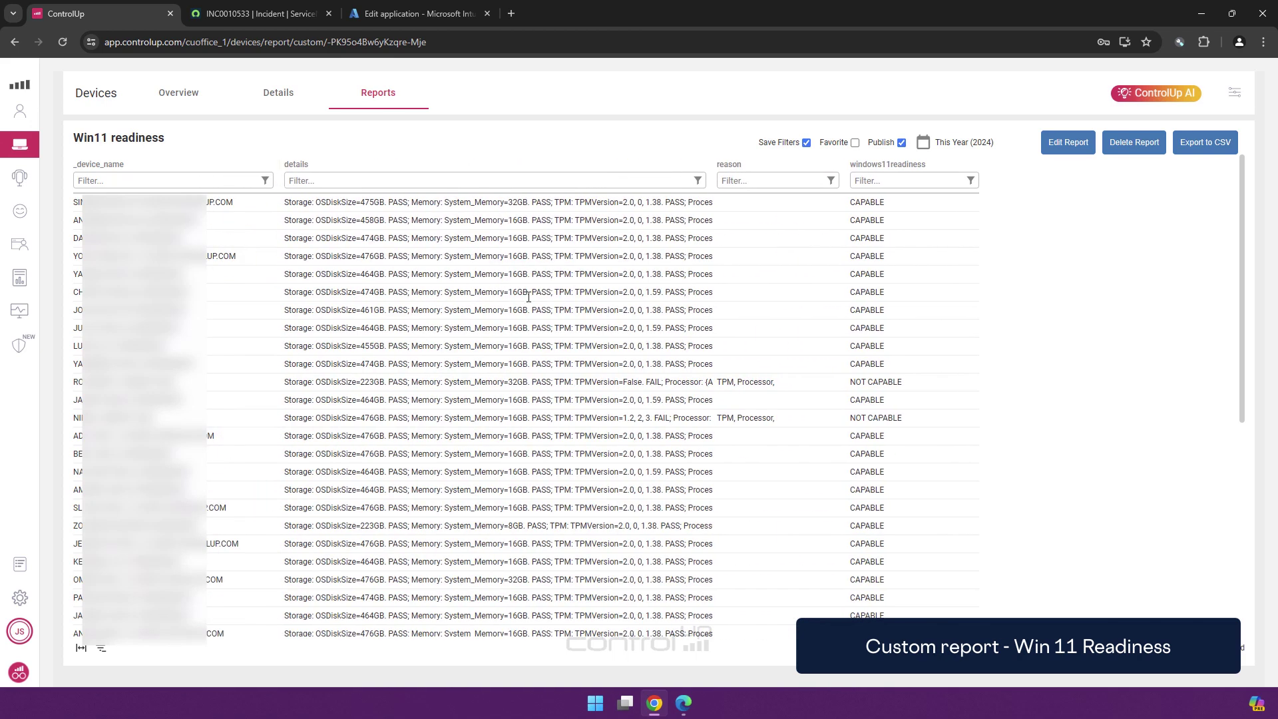
{"action": "scroll", "coordinate": [752, 307], "scroll_direction": "down", "scroll_amount": 4}
{"action": "scroll", "coordinate": [741, 335], "scroll_direction": "down", "scroll_amount": 2}
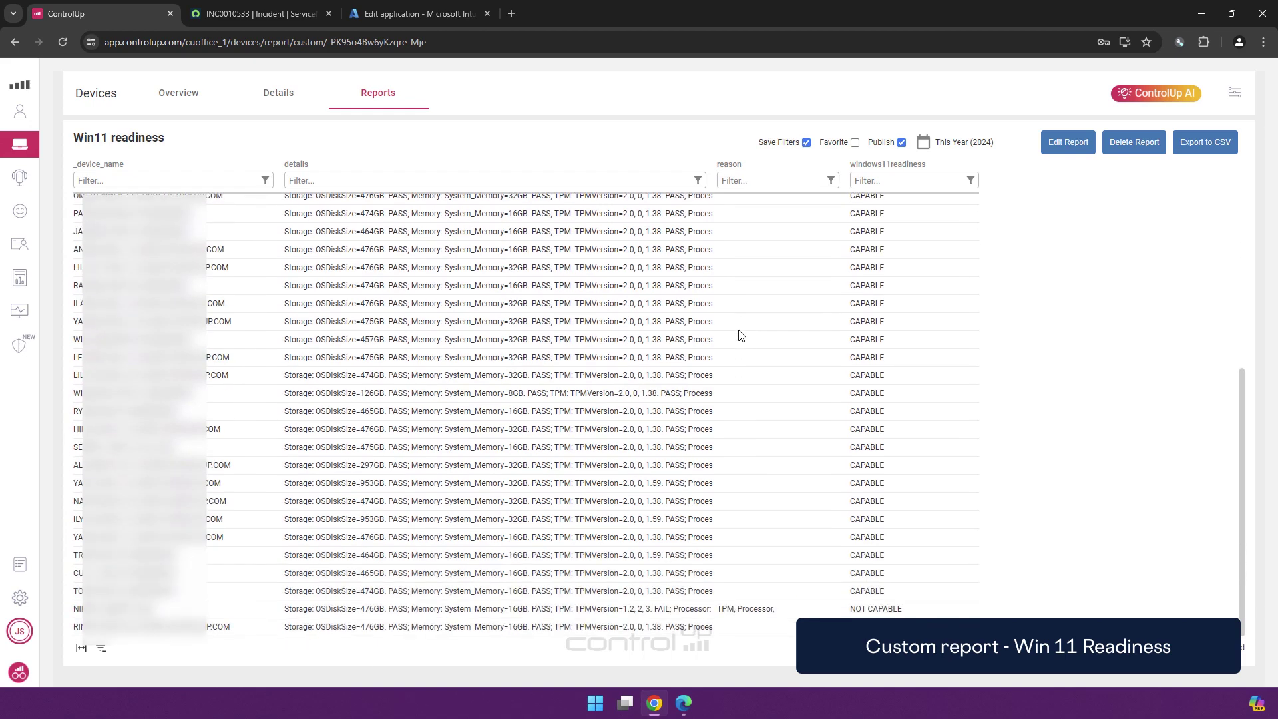
{"action": "left_click", "coordinate": [888, 182]}
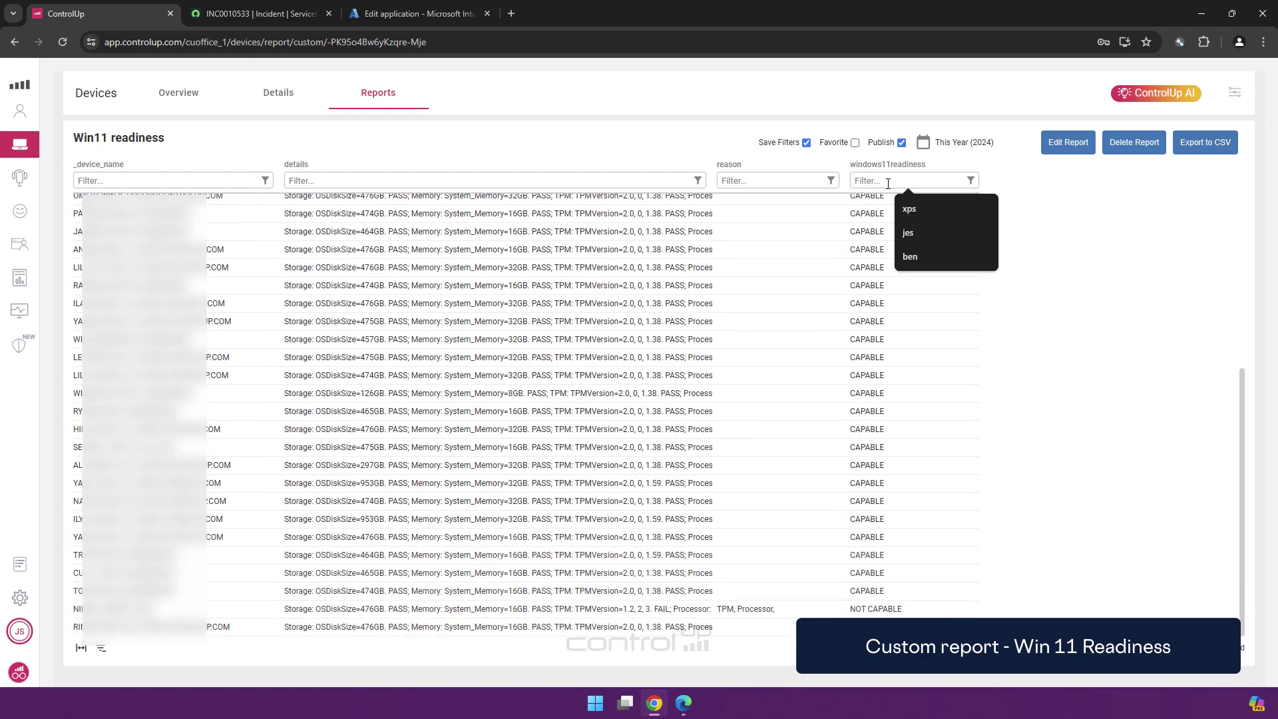
{"action": "type", "text": "NOT"}
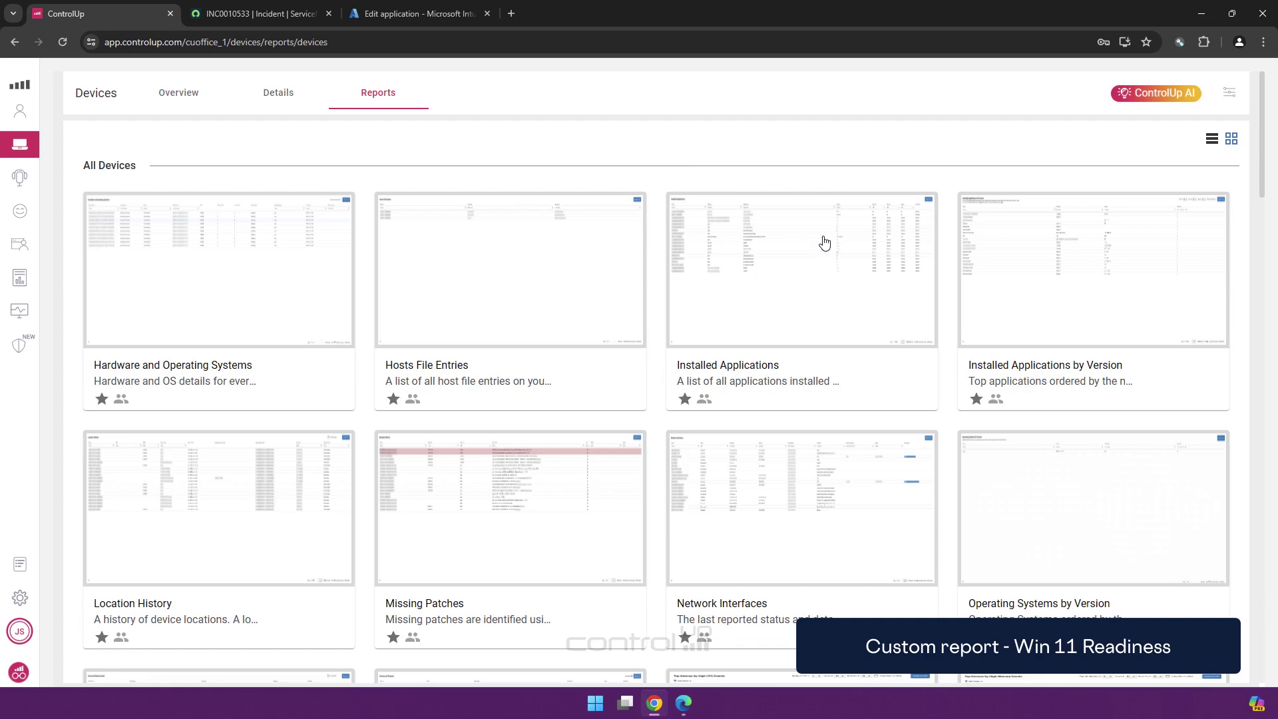
Import the Get Active Power Plan script from the Script Library into device scripts
{"action": "left_click", "coordinate": [1231, 92]}
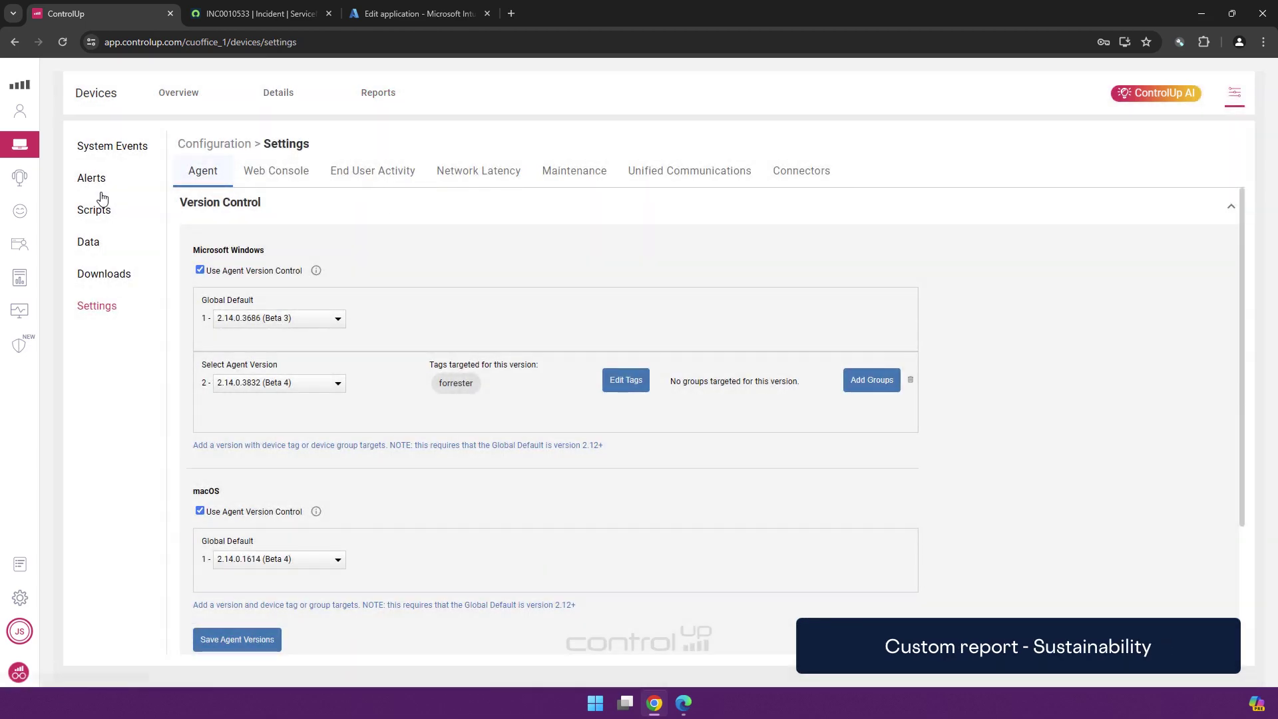
{"action": "left_click", "coordinate": [95, 211]}
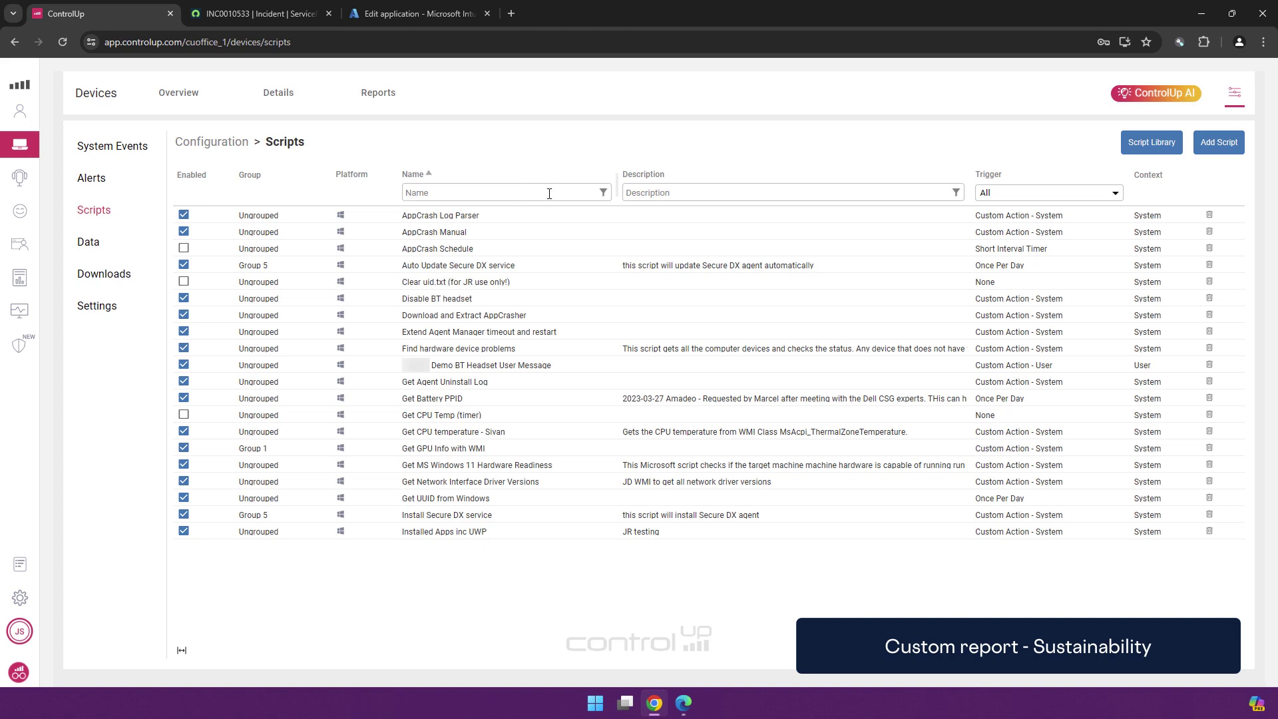
{"action": "left_click", "coordinate": [1162, 144]}
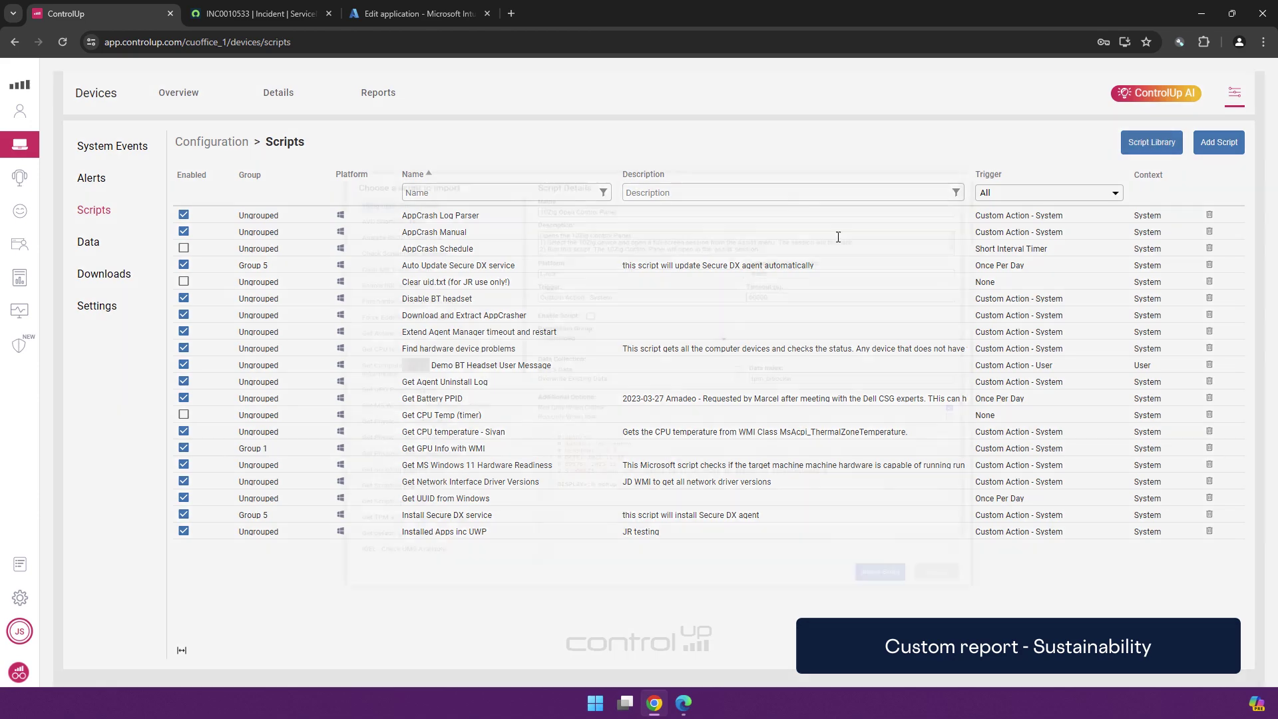
{"action": "left_click", "coordinate": [367, 317]}
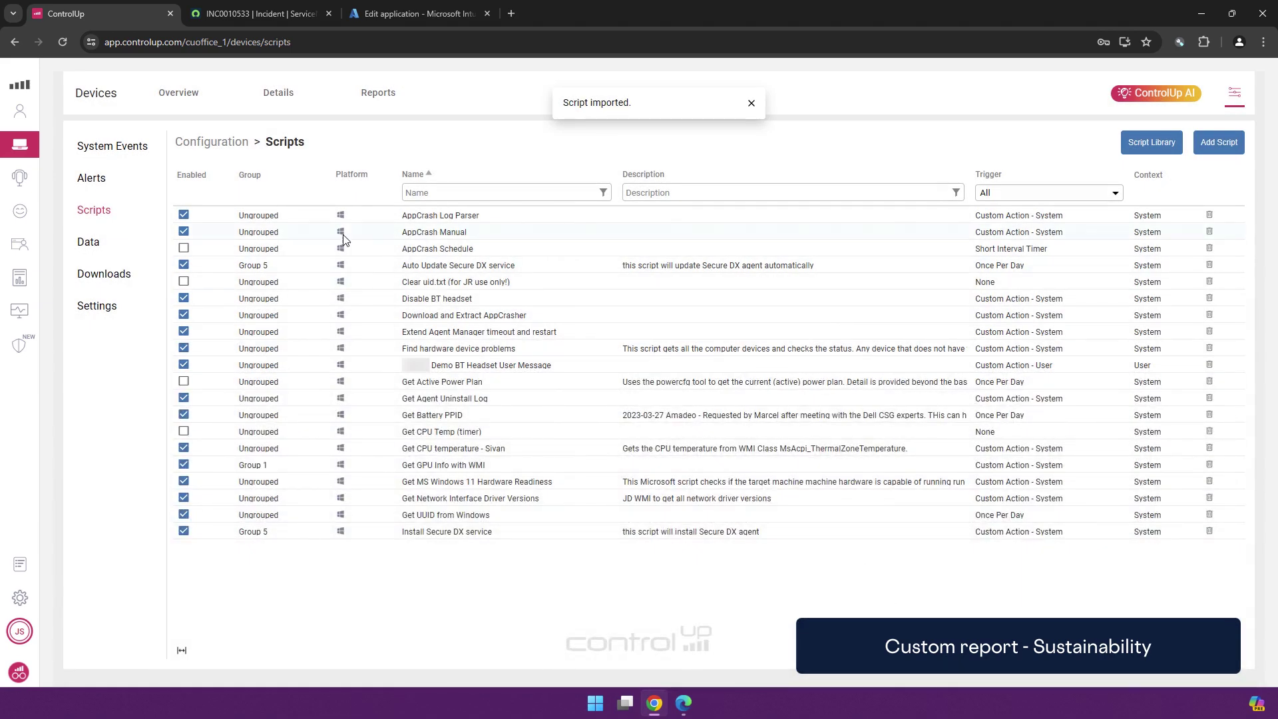
Open the Get Active Power Plan script and look through its PowerShell code
{"action": "left_click", "coordinate": [444, 385]}
{"action": "scroll", "coordinate": [394, 368], "scroll_direction": "down", "scroll_amount": 10}
{"action": "scroll", "coordinate": [394, 368], "scroll_direction": "down", "scroll_amount": 5}
{"action": "scroll", "coordinate": [367, 376], "scroll_direction": "up", "scroll_amount": 15}
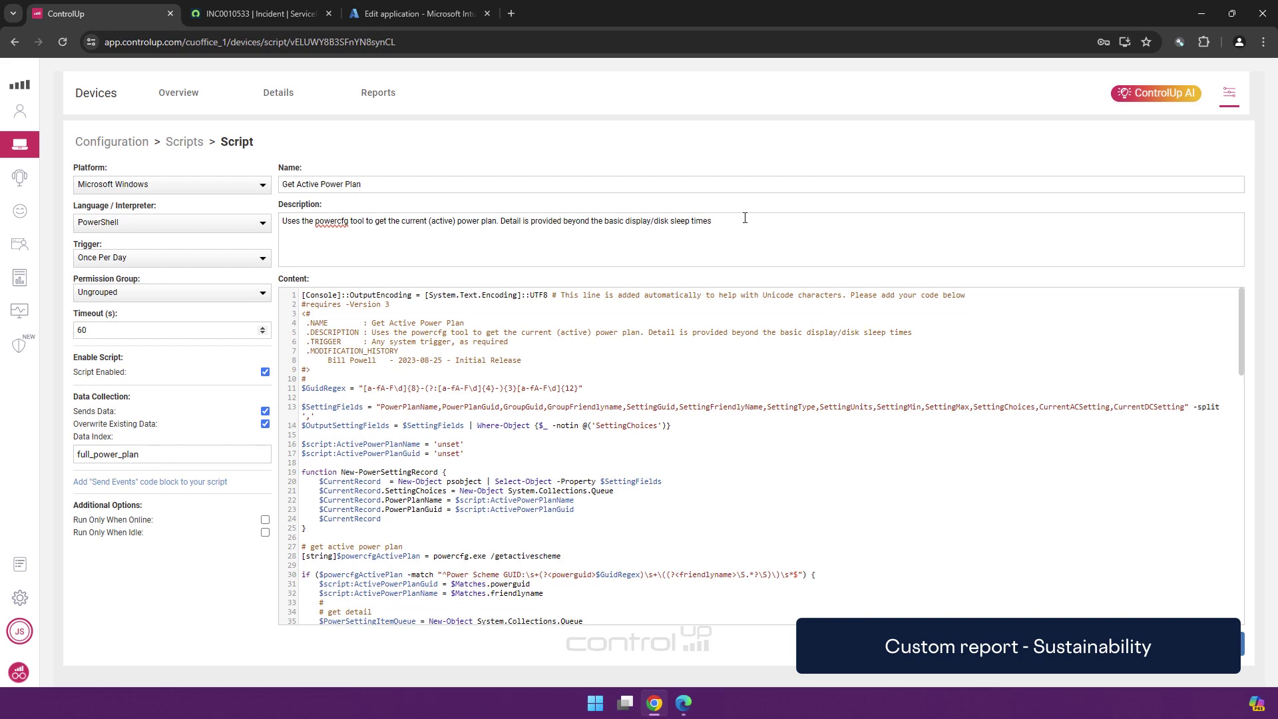
Find the full_power_plan data index by searching for 'power' and open it
{"action": "left_click", "coordinate": [1229, 93]}
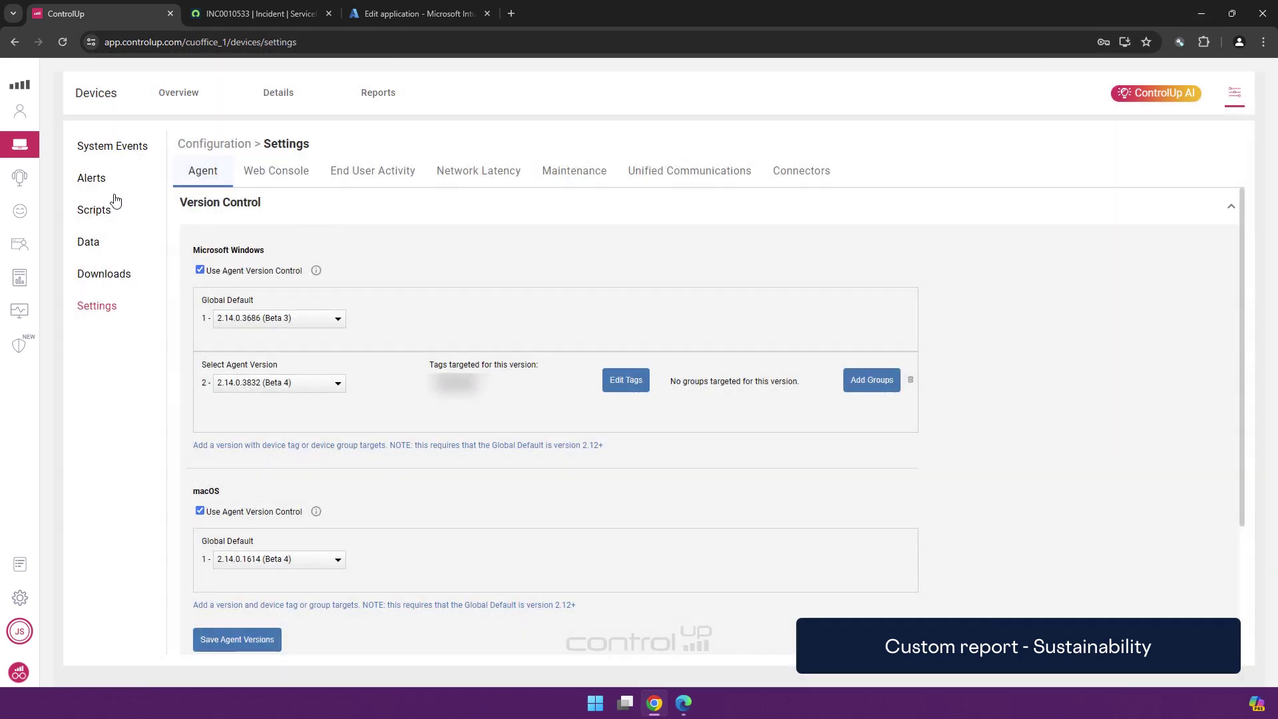
{"action": "left_click", "coordinate": [92, 243]}
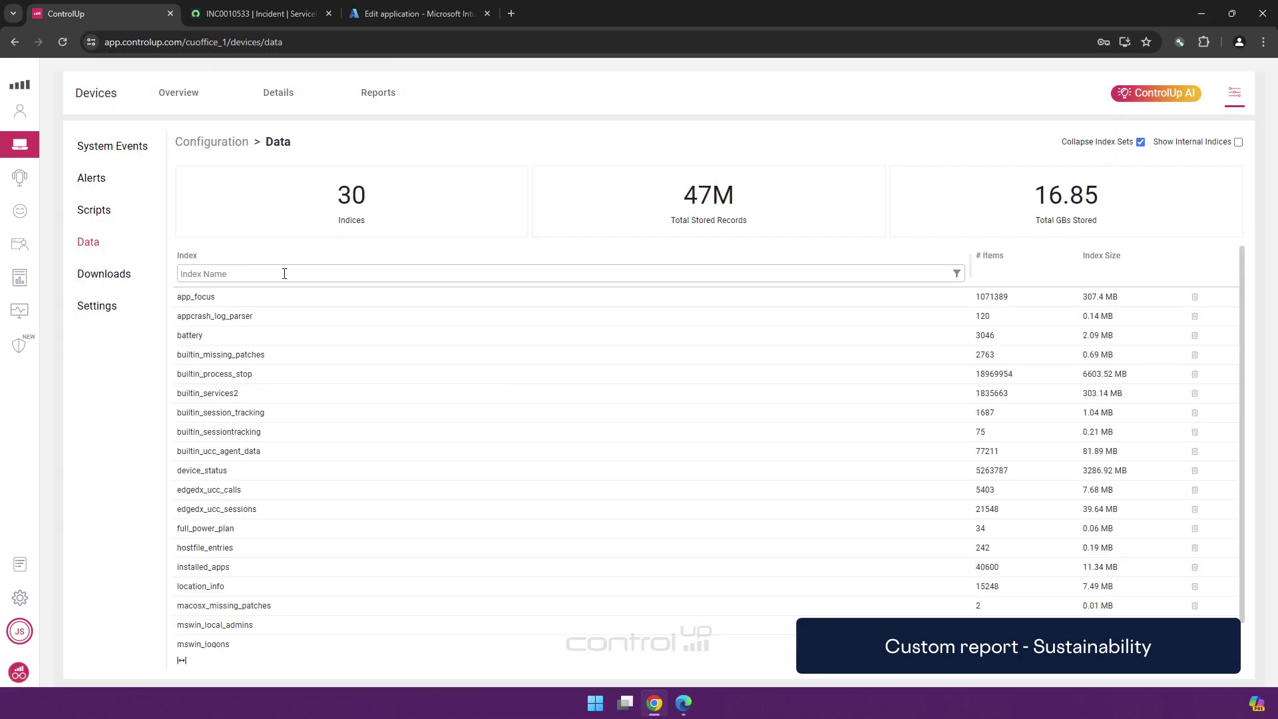
{"action": "type", "text": "poweqr"}
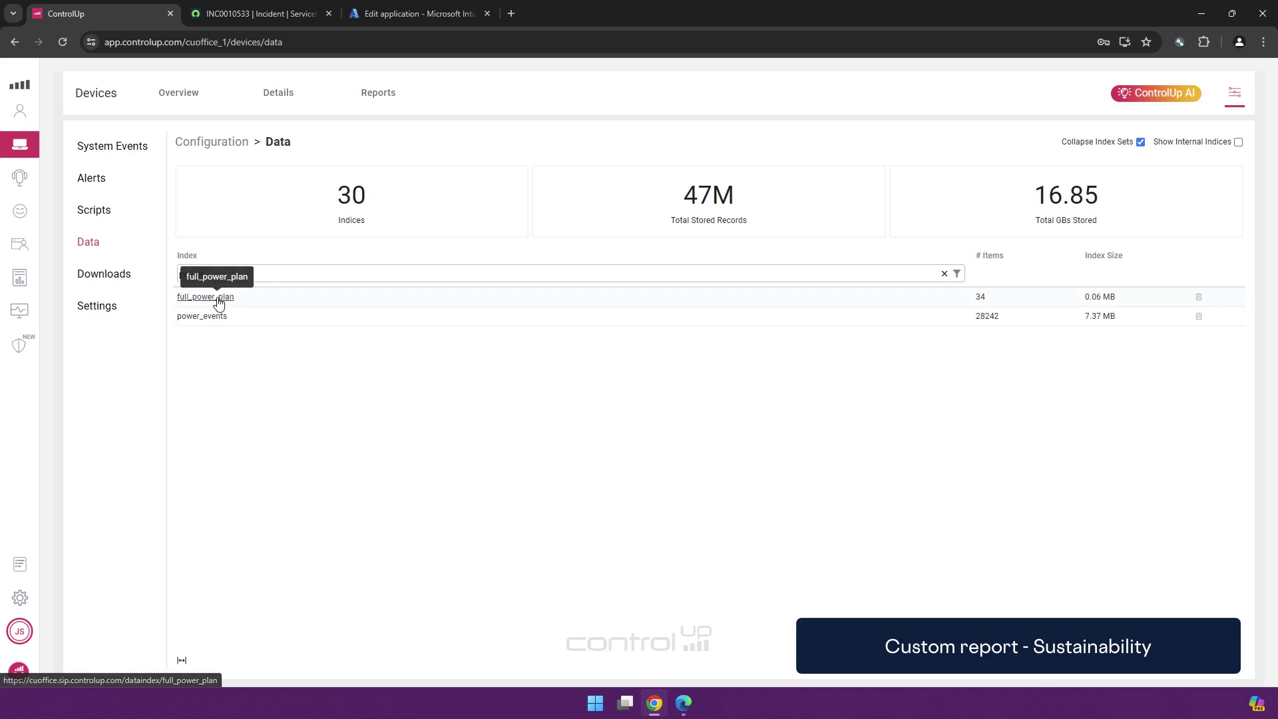
{"action": "left_click", "coordinate": [218, 296]}
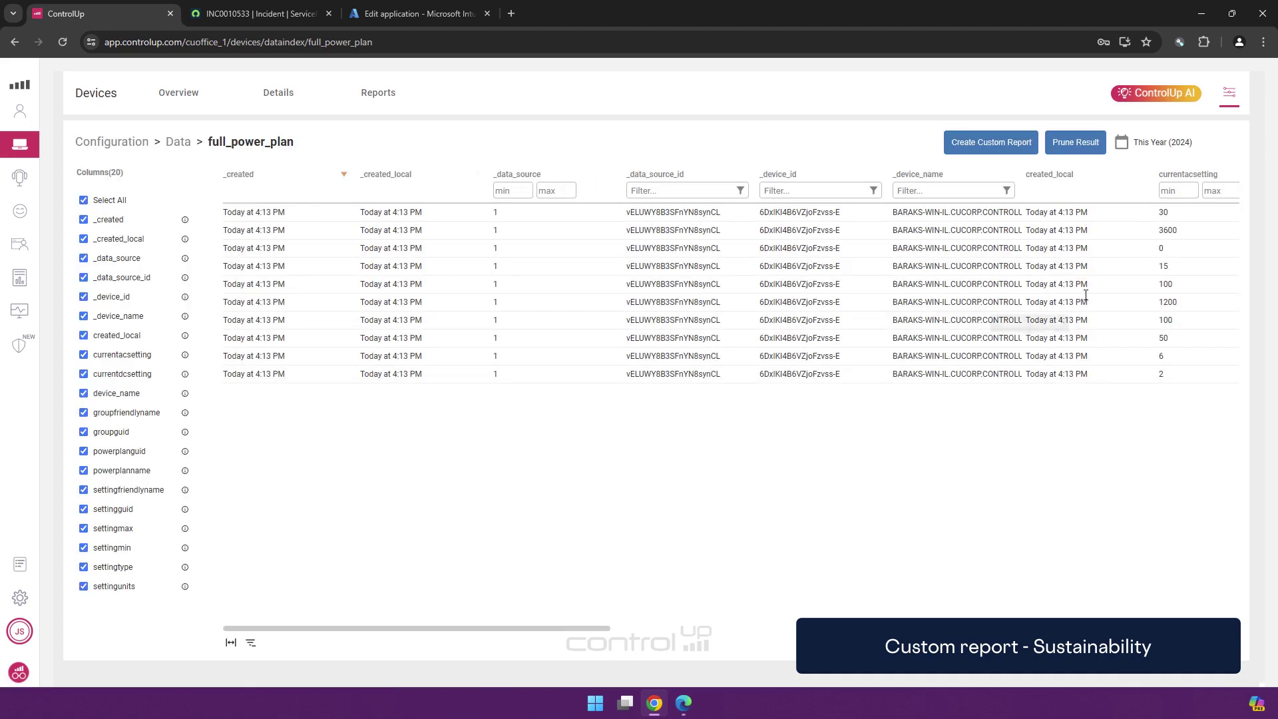
Create a published custom report named 'Active Power Plan Report' from this index
{"action": "left_click", "coordinate": [992, 144]}
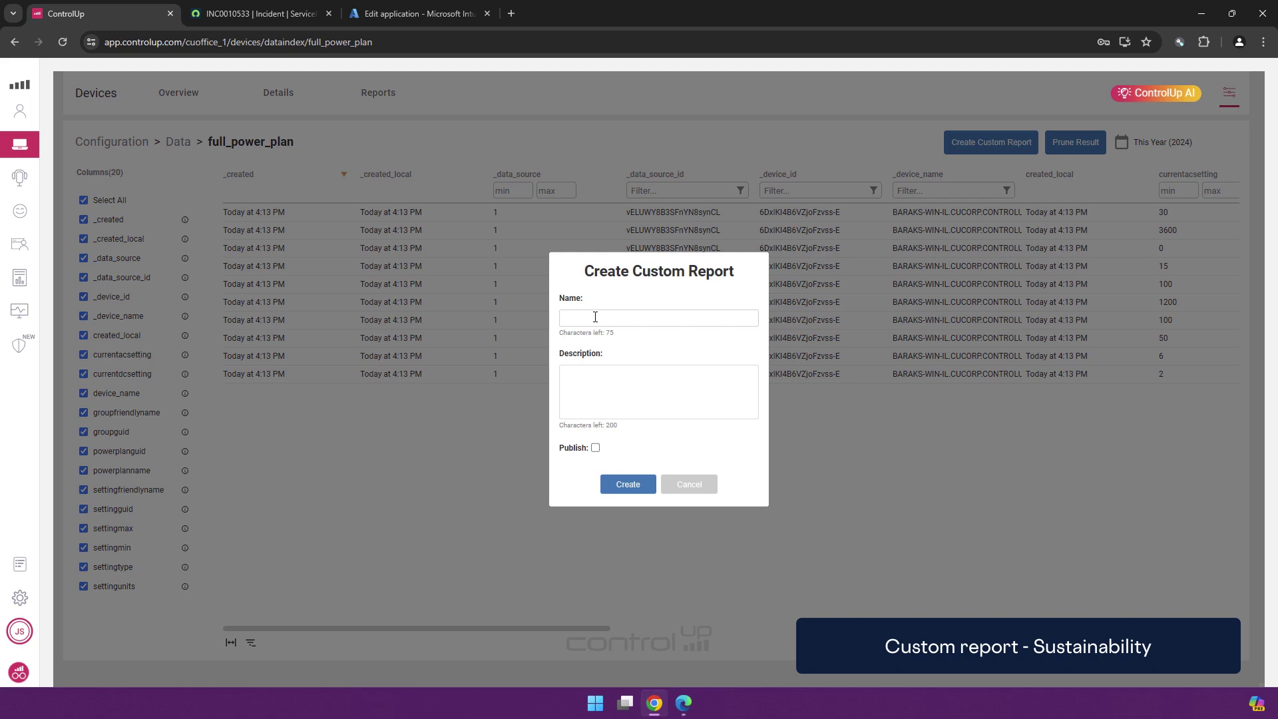
{"action": "left_click", "coordinate": [598, 317]}
{"action": "type", "text": "Report"}
{"action": "key", "text": "ctrl+a"}
{"action": "type", "text": "A"}
{"action": "left_click", "coordinate": [595, 447]}
{"action": "left_click", "coordinate": [632, 491]}
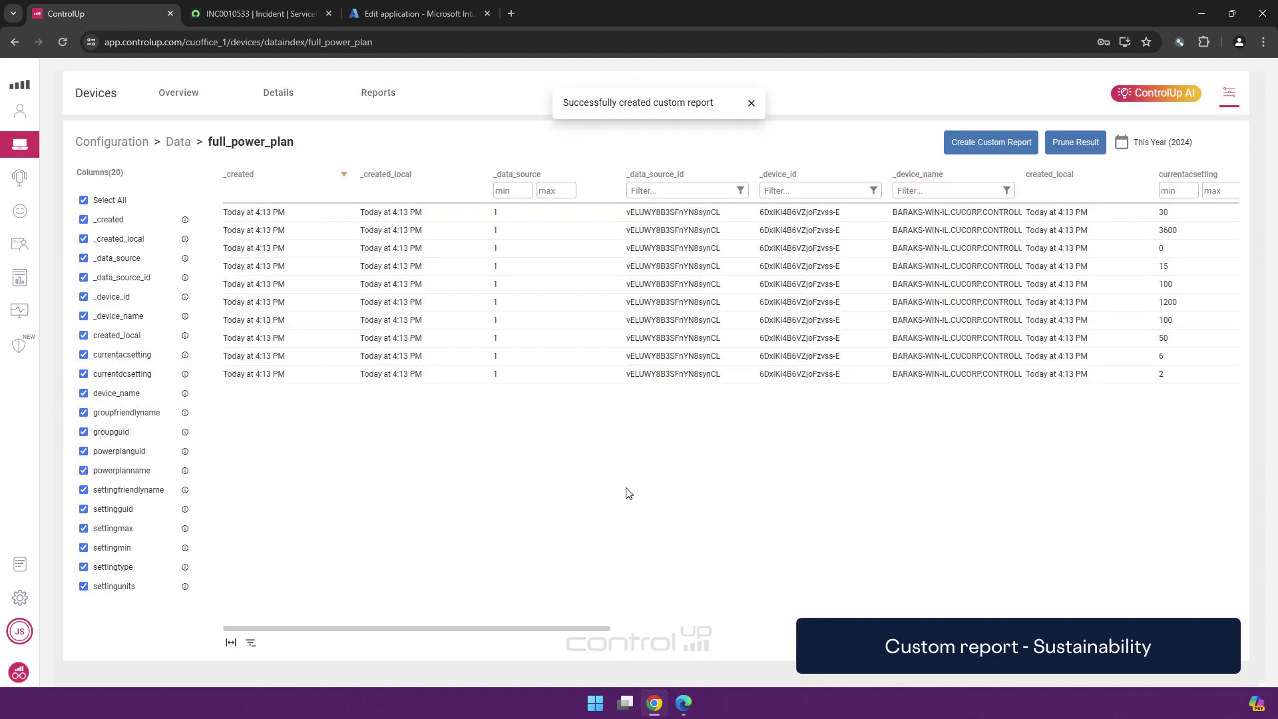
Open Active Power Plan Report, show more rows per page, and scroll its columns sideways
{"action": "left_click", "coordinate": [400, 100]}
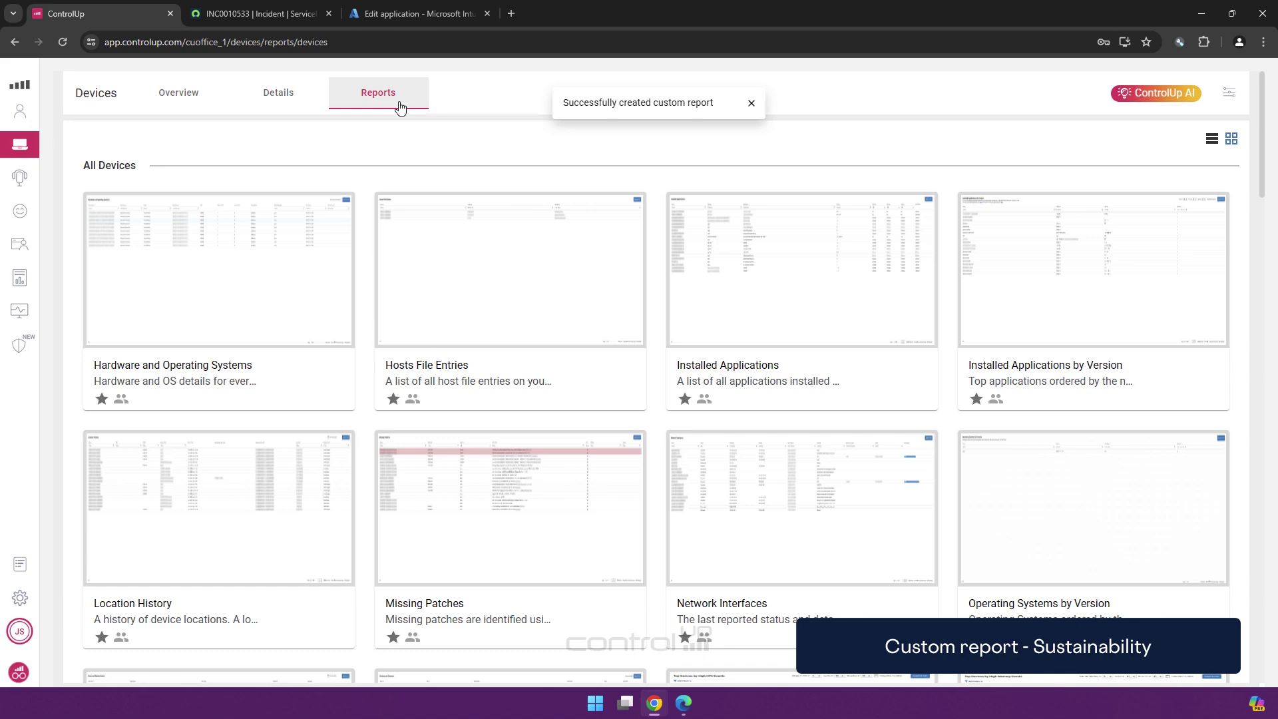
{"action": "left_click_drag", "start_coordinate": [1262, 160], "coordinate": [1265, 686]}
{"action": "left_click", "coordinate": [215, 540]}
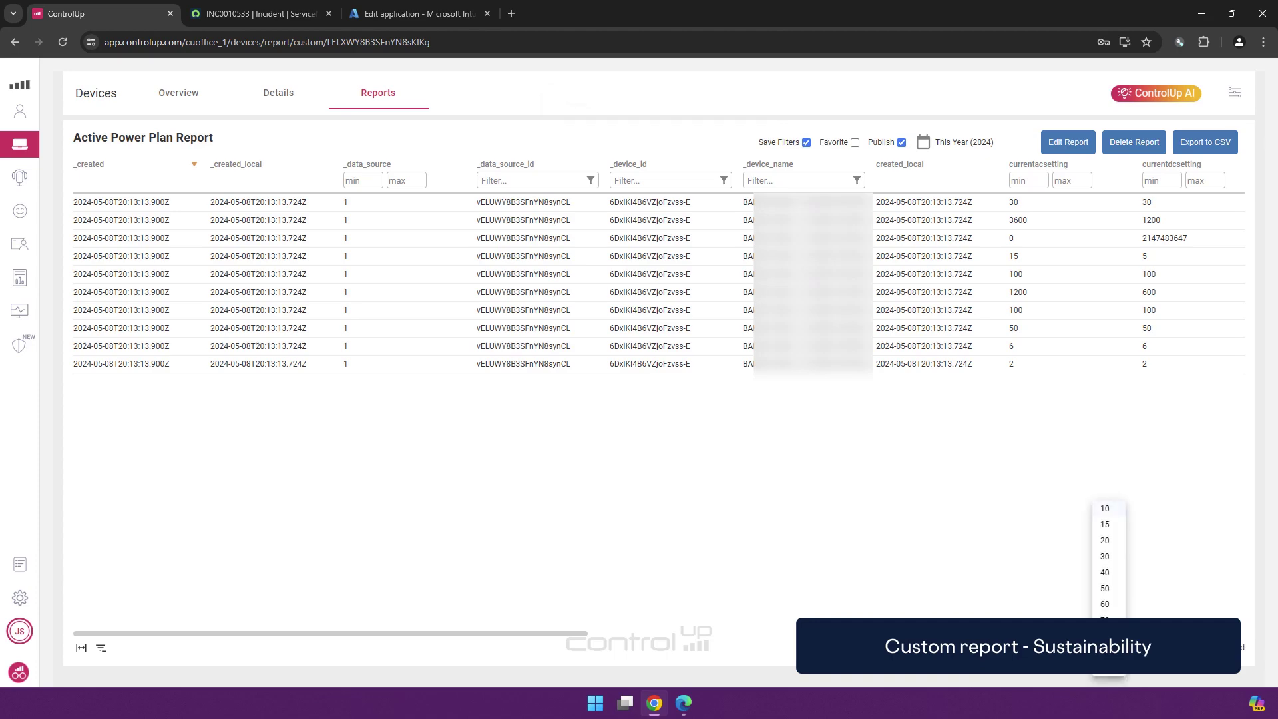
{"action": "left_click", "coordinate": [1105, 676]}
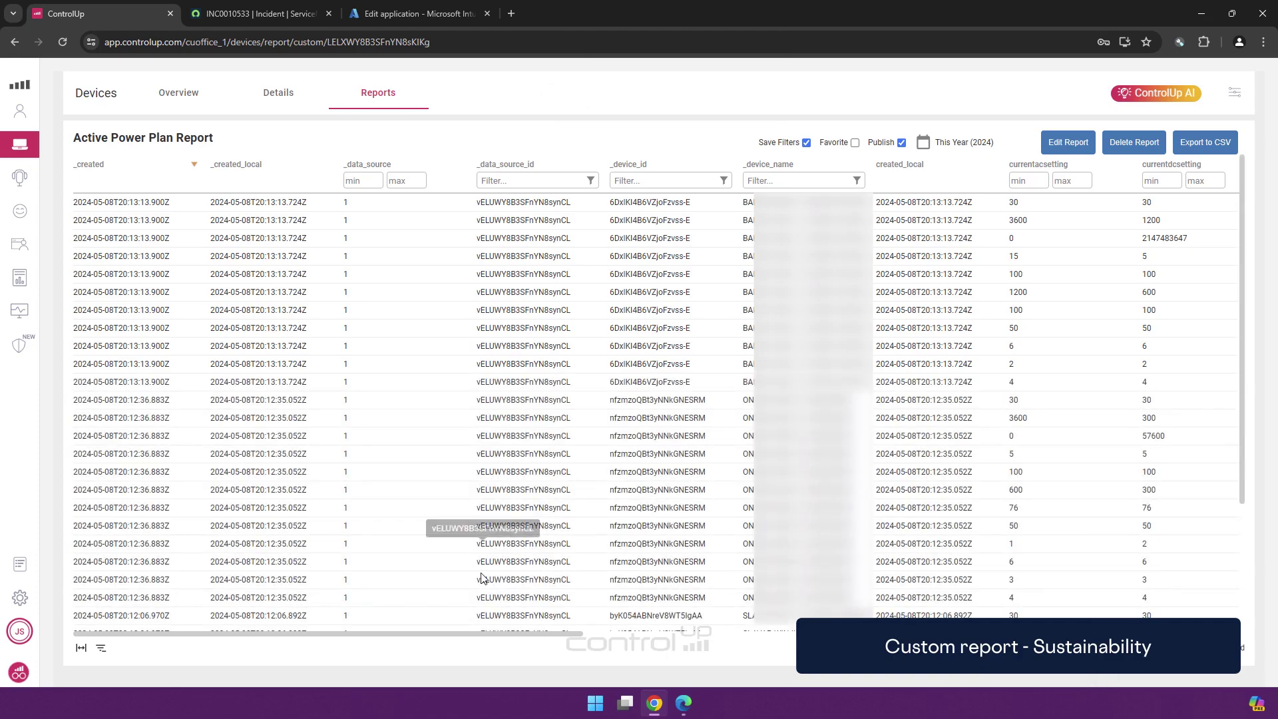
{"action": "left_click_drag", "start_coordinate": [449, 636], "coordinate": [761, 659]}
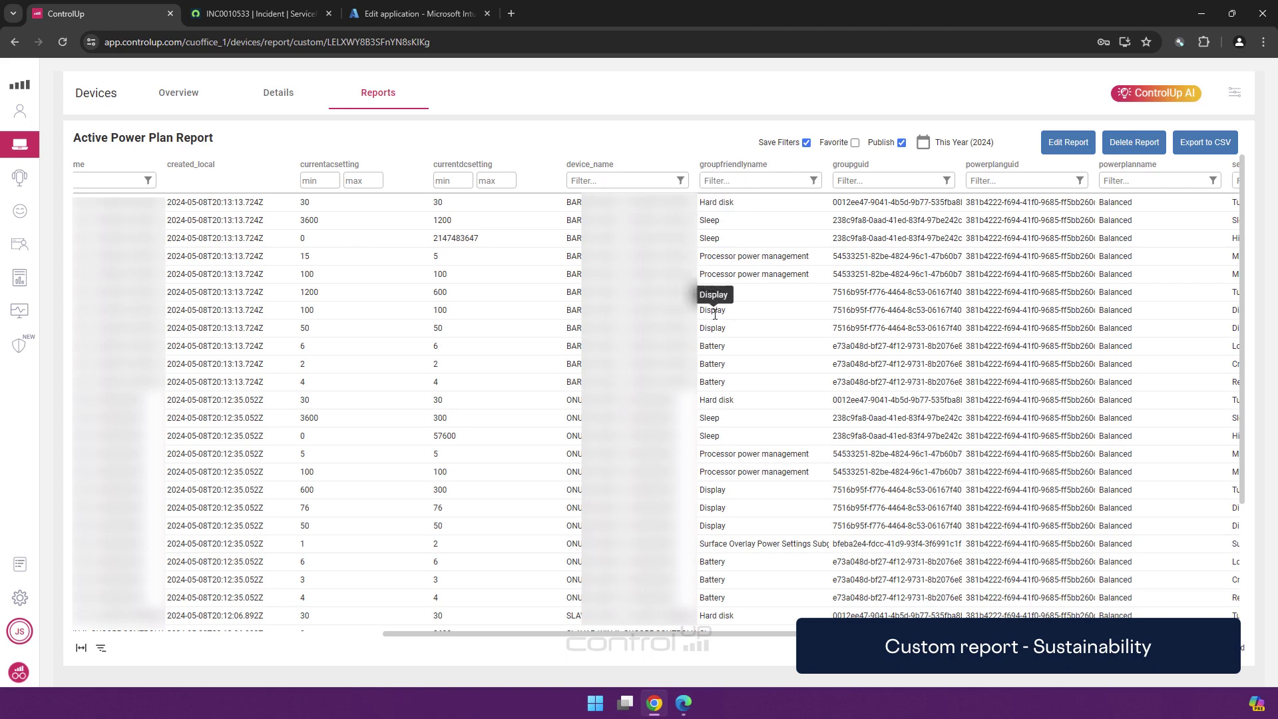
{"action": "left_click_drag", "start_coordinate": [650, 633], "coordinate": [335, 661]}
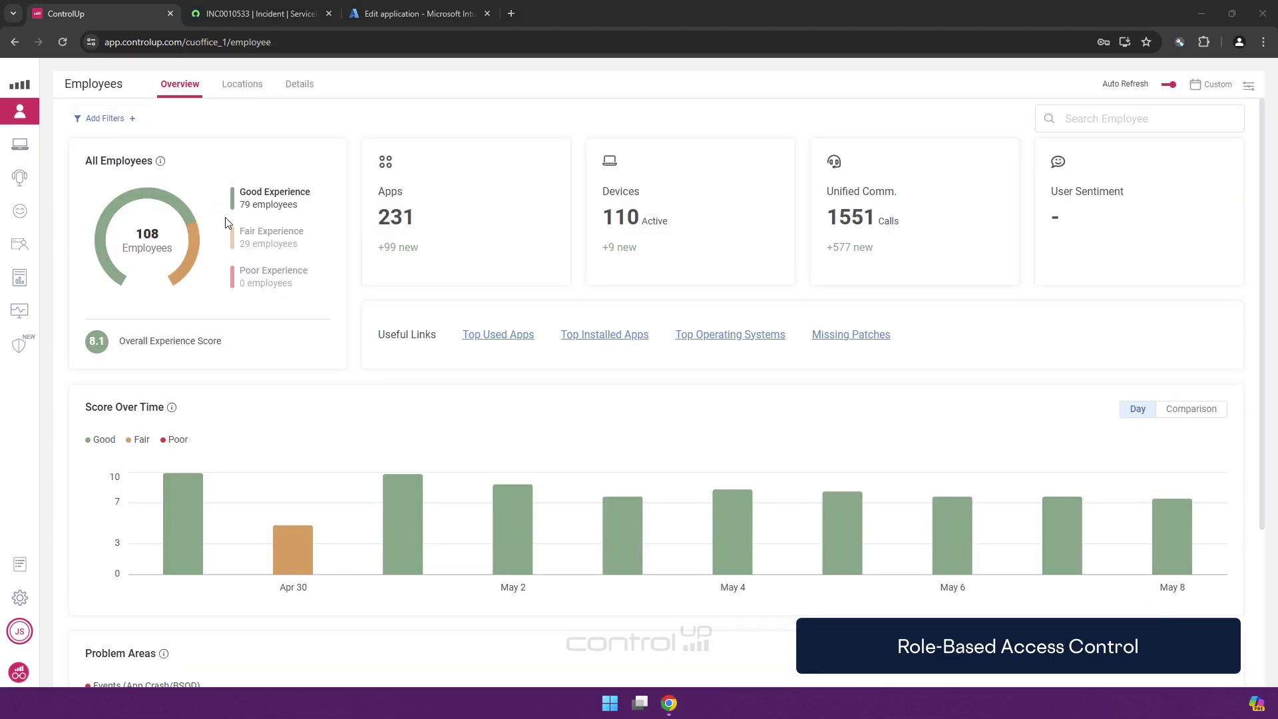
Start a new role in global settings named 'Test Role'
{"action": "left_click", "coordinate": [20, 597]}
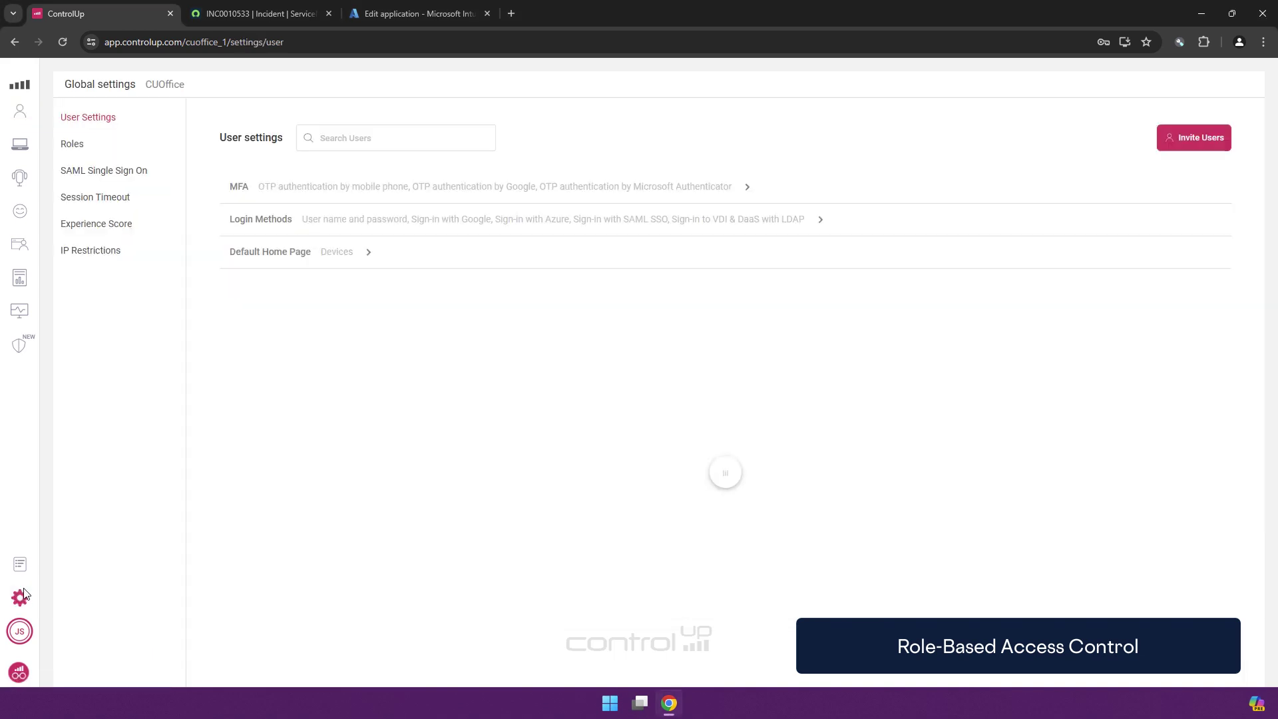
{"action": "left_click", "coordinate": [84, 145]}
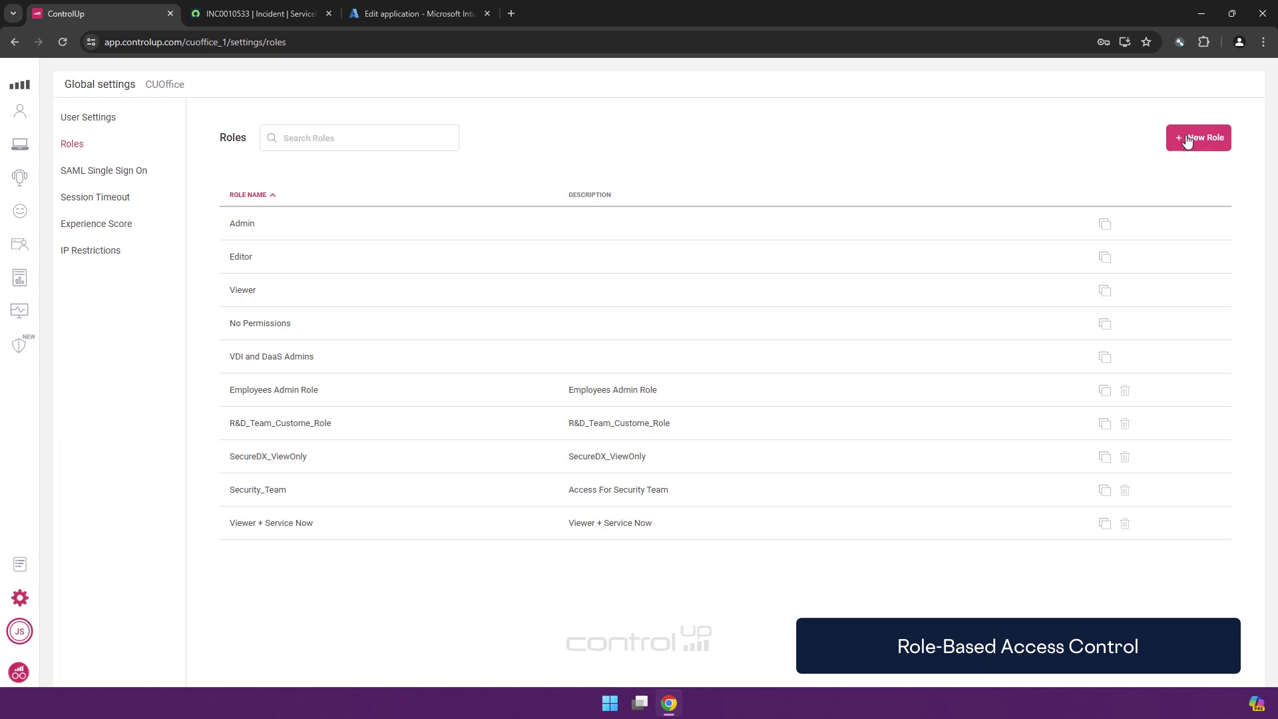
{"action": "left_click", "coordinate": [1187, 140]}
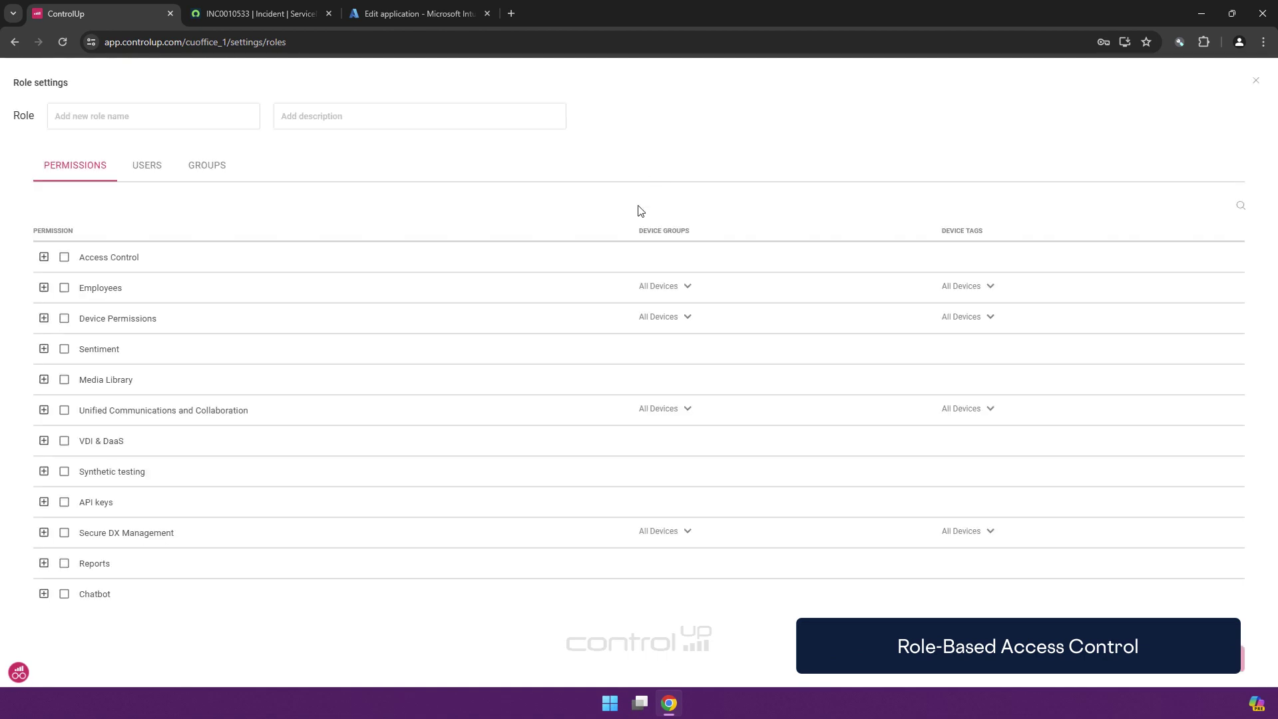
{"action": "left_click", "coordinate": [175, 107]}
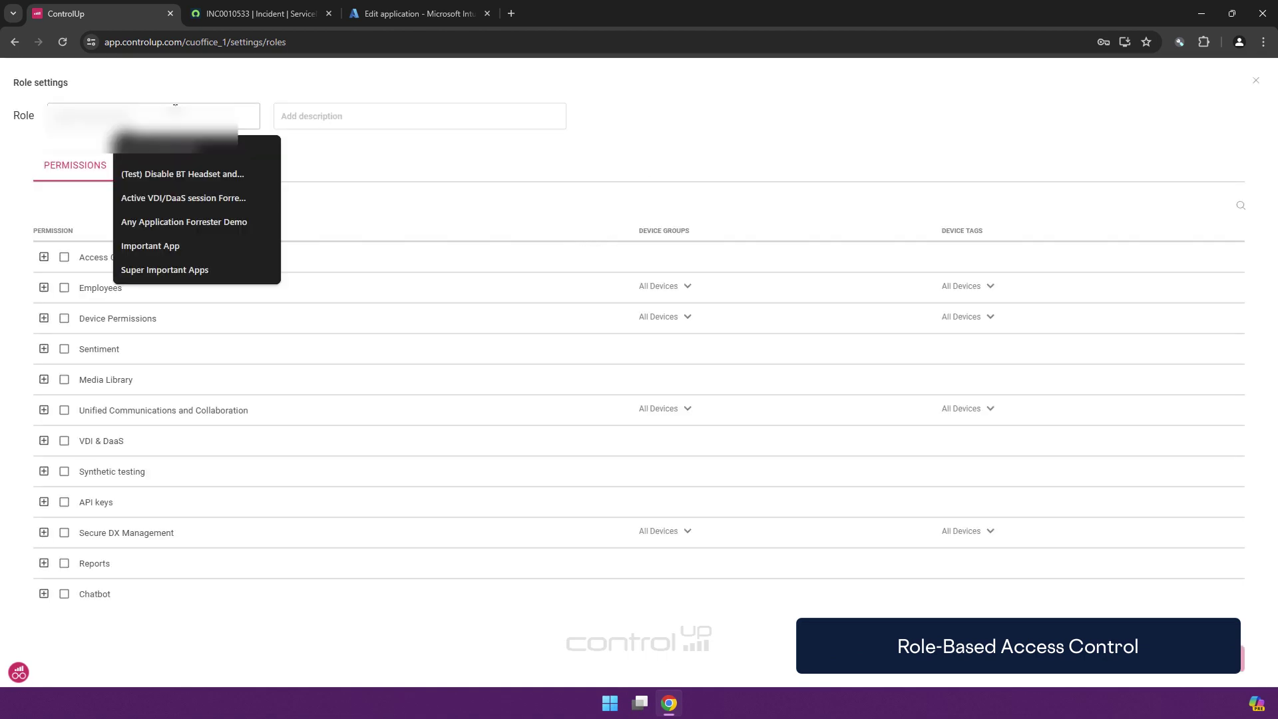
{"action": "type", "text": "Test Role"}
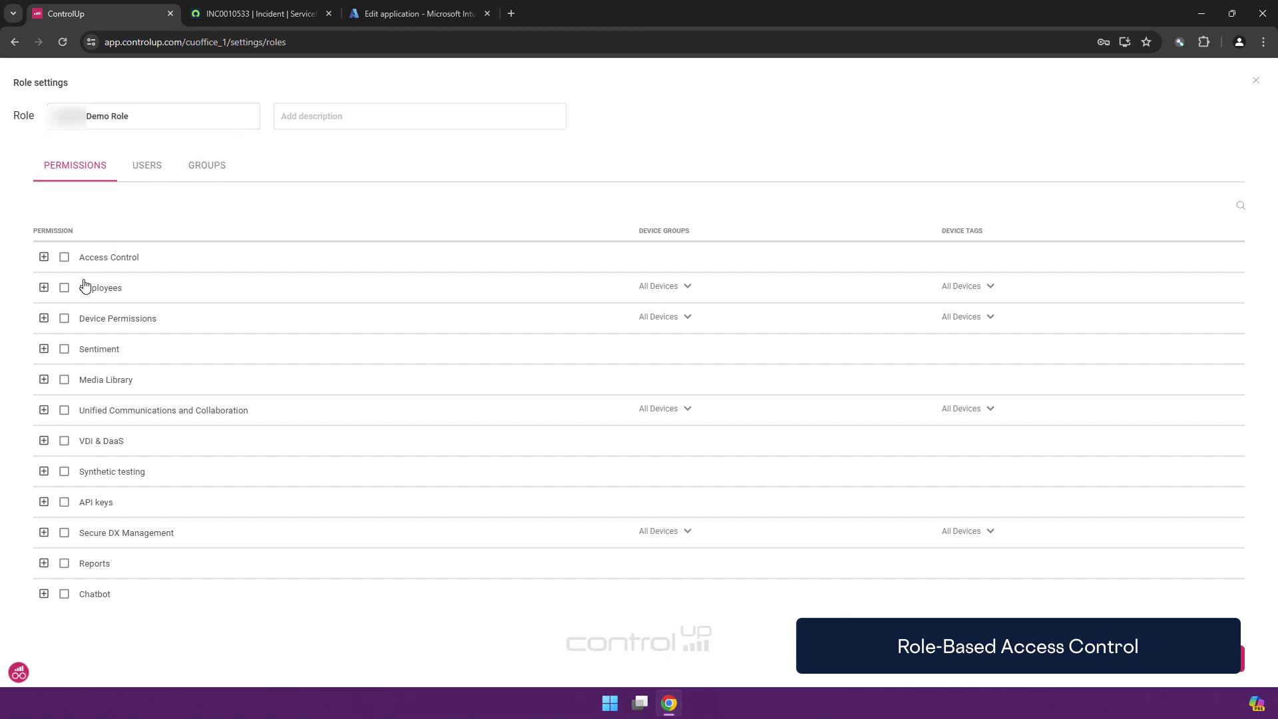
Review the permission categories' sub-permissions and grant the role the Employees permission
{"action": "left_click", "coordinate": [44, 258]}
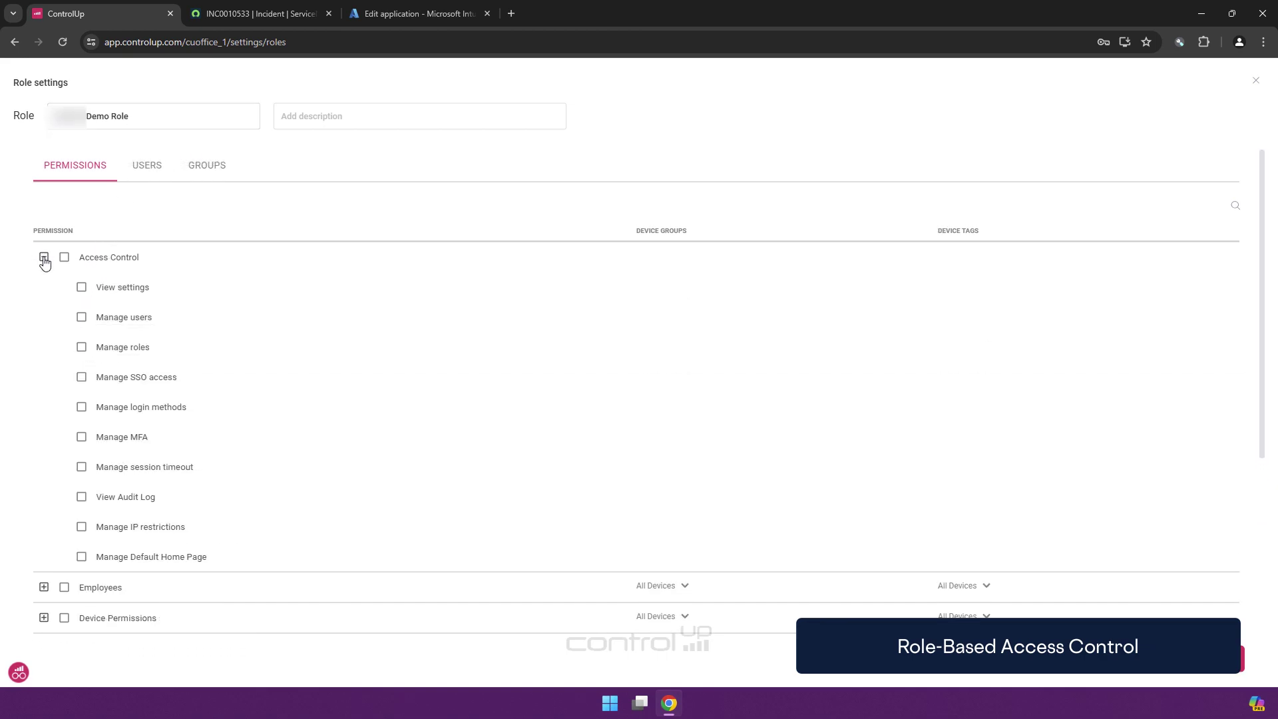
{"action": "left_click", "coordinate": [44, 258]}
{"action": "left_click", "coordinate": [44, 287]}
{"action": "left_click", "coordinate": [43, 287]}
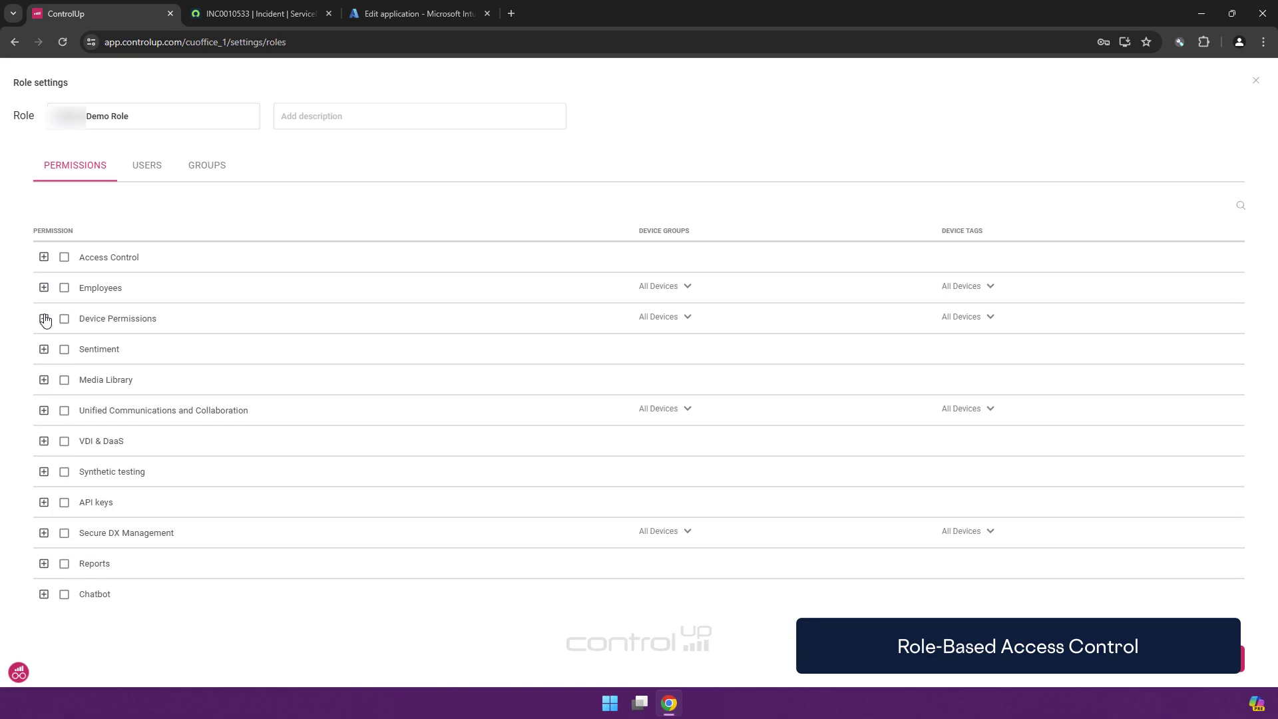
{"action": "left_click", "coordinate": [44, 349]}
{"action": "left_click", "coordinate": [44, 349]}
{"action": "left_click", "coordinate": [43, 410]}
{"action": "left_click", "coordinate": [44, 411]}
{"action": "left_click", "coordinate": [44, 473]}
{"action": "left_click", "coordinate": [43, 471]}
{"action": "left_click", "coordinate": [66, 289]}
Grant Device Permissions but revoke running Group 1, 2 and 3 scripts under Device Actions
{"action": "left_click", "coordinate": [44, 319]}
{"action": "left_click", "coordinate": [61, 349]}
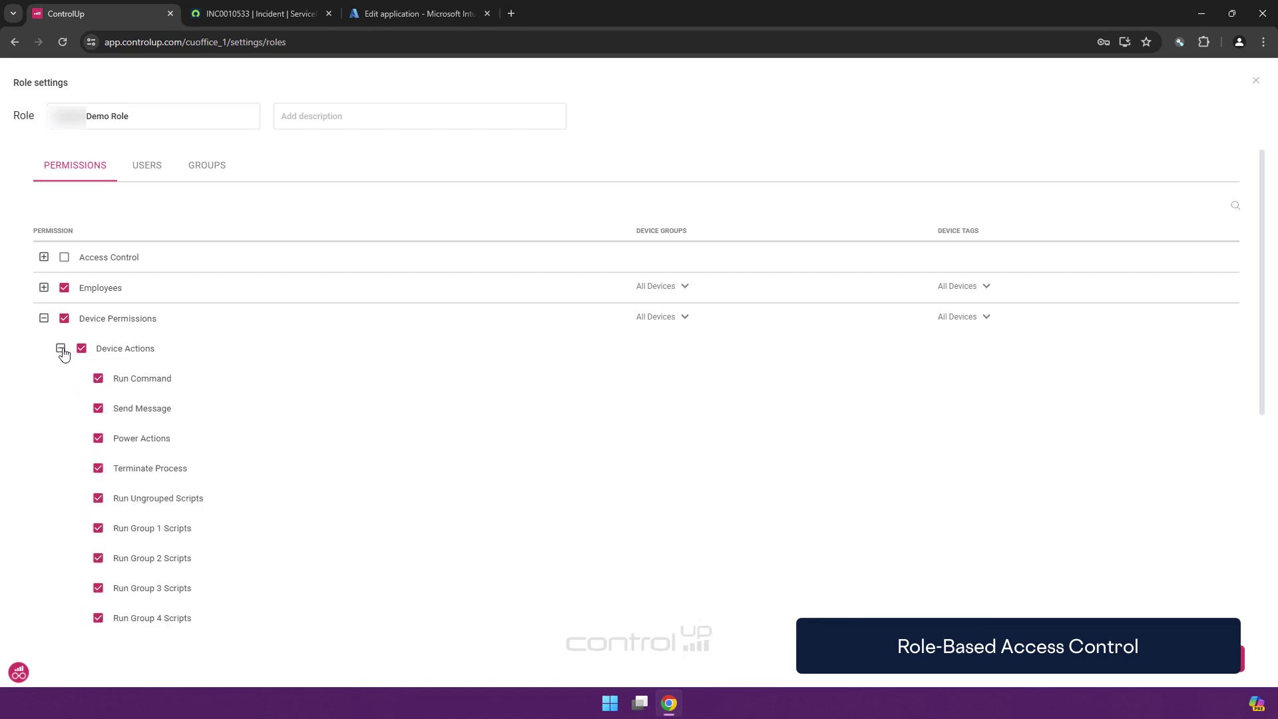
{"action": "left_click", "coordinate": [61, 350]}
{"action": "left_click", "coordinate": [61, 348]}
{"action": "scroll", "coordinate": [239, 366], "scroll_direction": "down", "scroll_amount": 2}
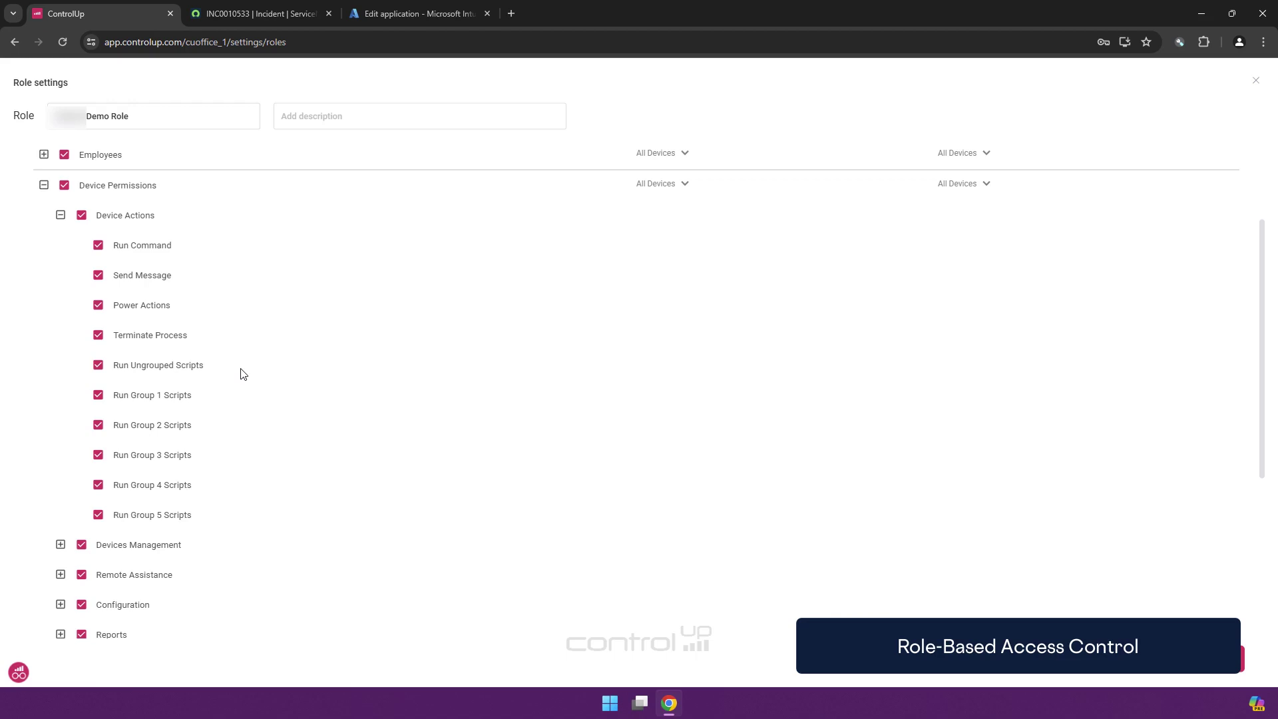
{"action": "left_click", "coordinate": [98, 394]}
{"action": "left_click", "coordinate": [99, 431]}
{"action": "left_click", "coordinate": [98, 458]}
Grant the Chatbot permission and collapse the Device Permissions group
{"action": "scroll", "coordinate": [93, 366], "scroll_direction": "down", "scroll_amount": 1}
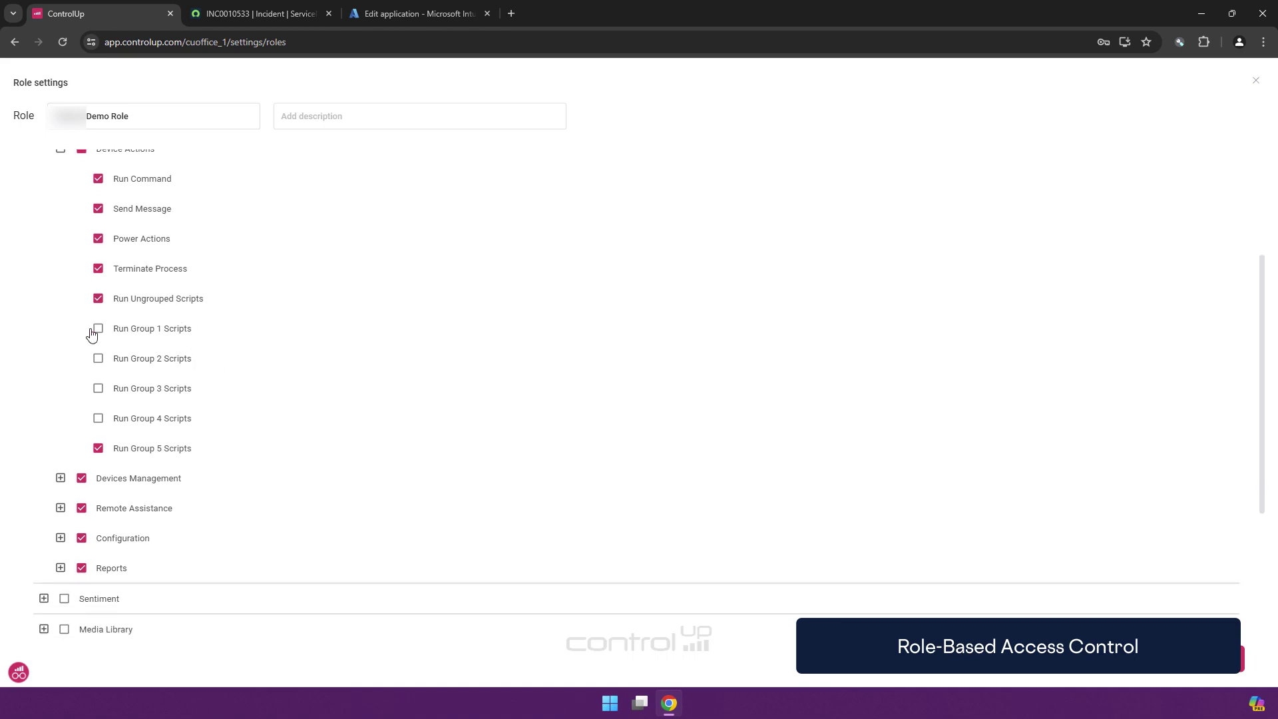
{"action": "scroll", "coordinate": [59, 533], "scroll_direction": "down", "scroll_amount": 3}
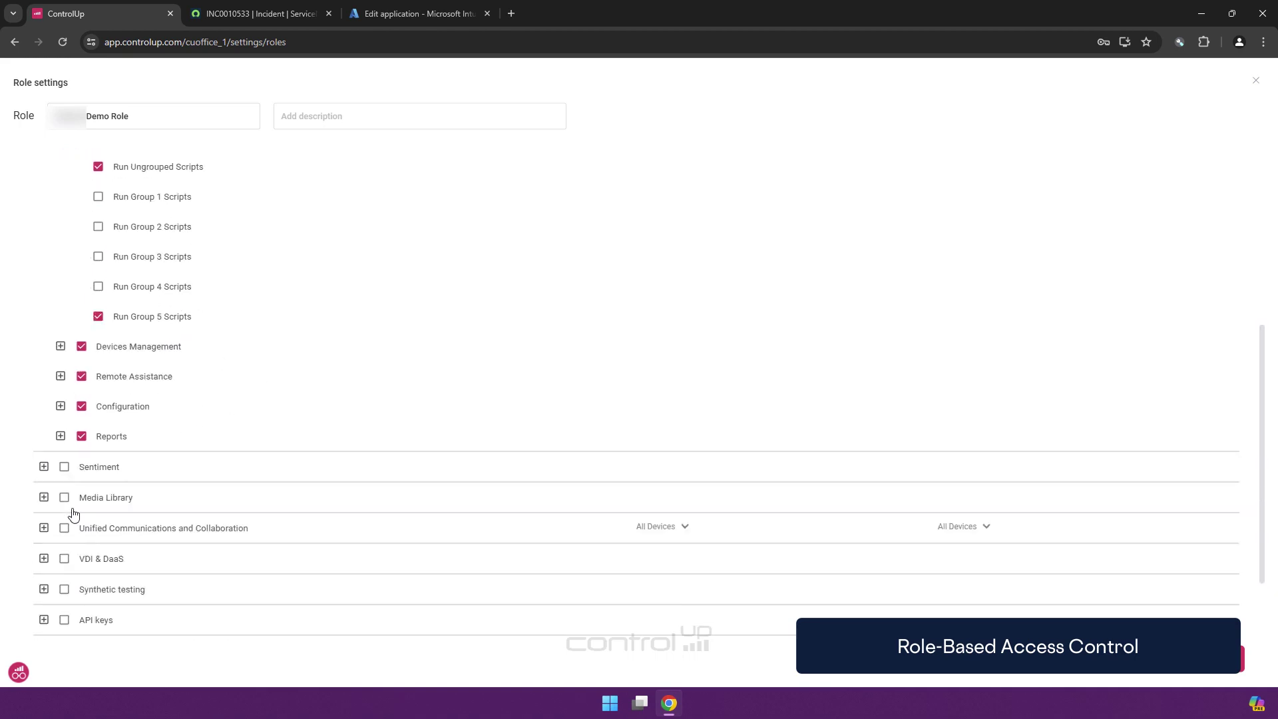
{"action": "left_click", "coordinate": [64, 608]}
{"action": "scroll", "coordinate": [293, 432], "scroll_direction": "up", "scroll_amount": 5}
{"action": "scroll", "coordinate": [291, 429], "scroll_direction": "up", "scroll_amount": 2}
{"action": "left_click", "coordinate": [44, 318]}
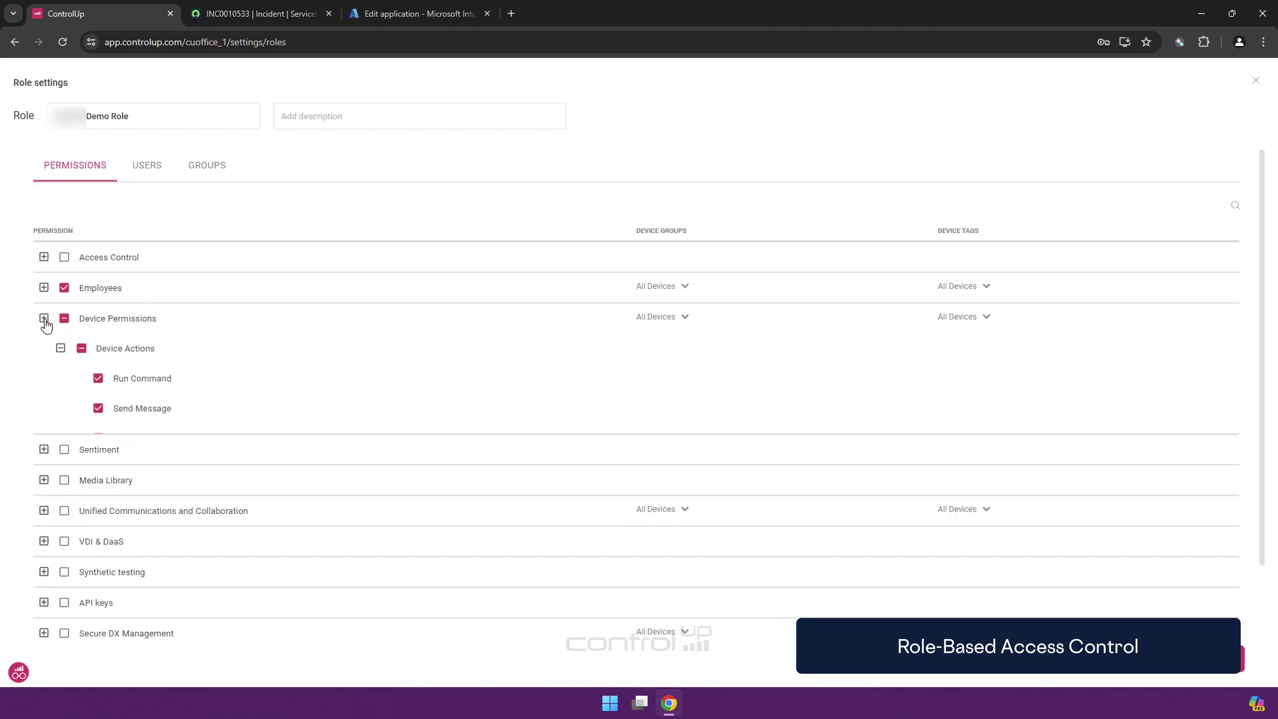
Scope the role to a single device group and remove the all-devices tag scope
{"action": "left_click", "coordinate": [686, 291]}
{"action": "left_click", "coordinate": [656, 376]}
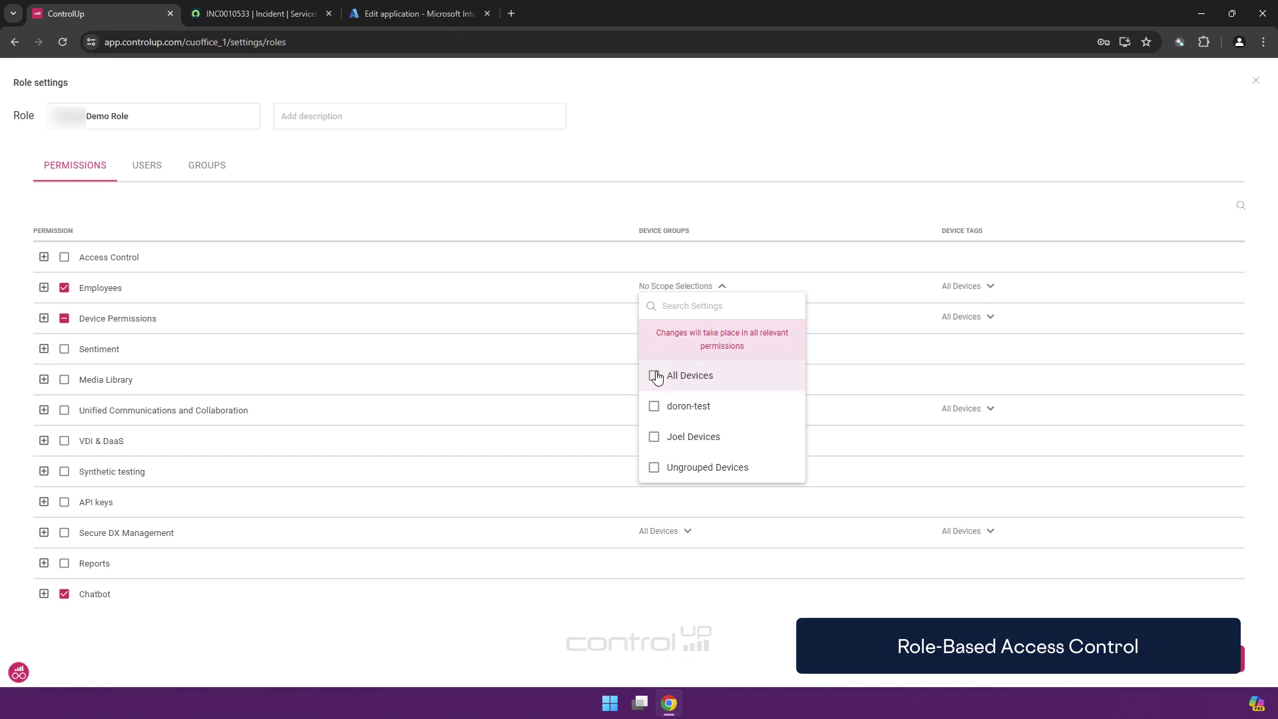
{"action": "left_click", "coordinate": [655, 439]}
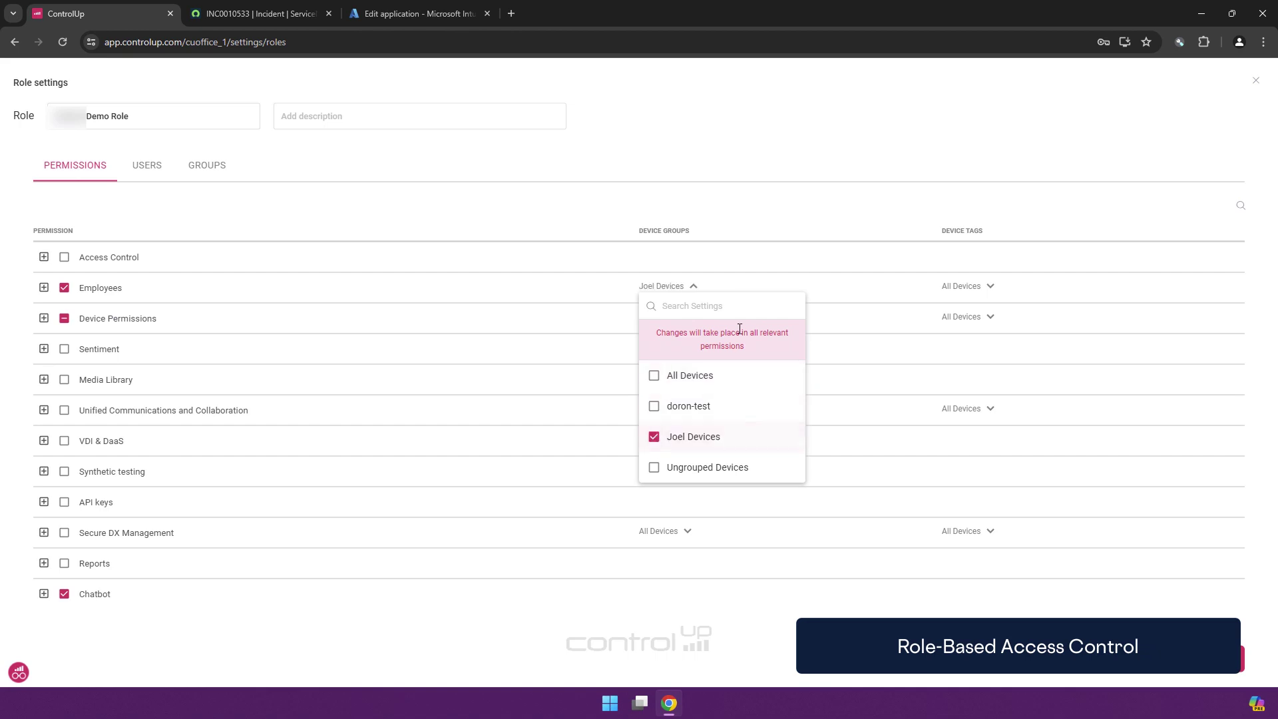
{"action": "left_click", "coordinate": [700, 219]}
{"action": "left_click", "coordinate": [994, 291]}
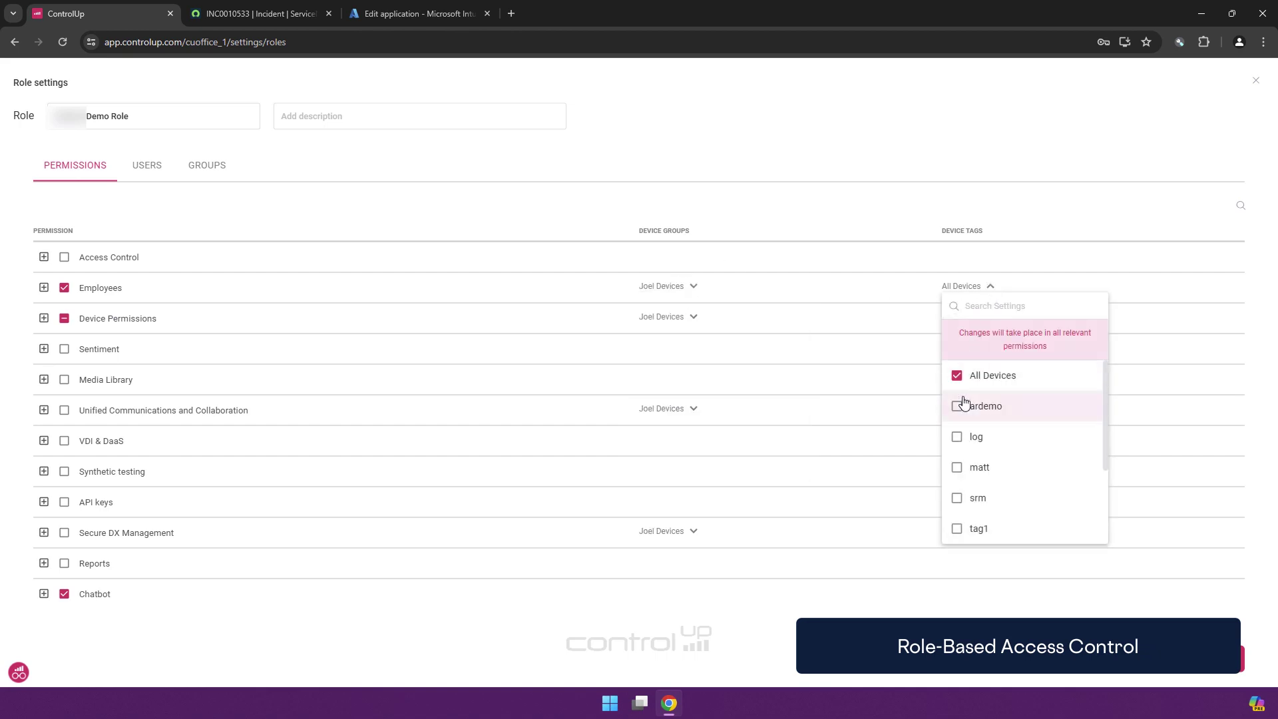
{"action": "left_click", "coordinate": [957, 373]}
{"action": "left_click", "coordinate": [886, 223]}
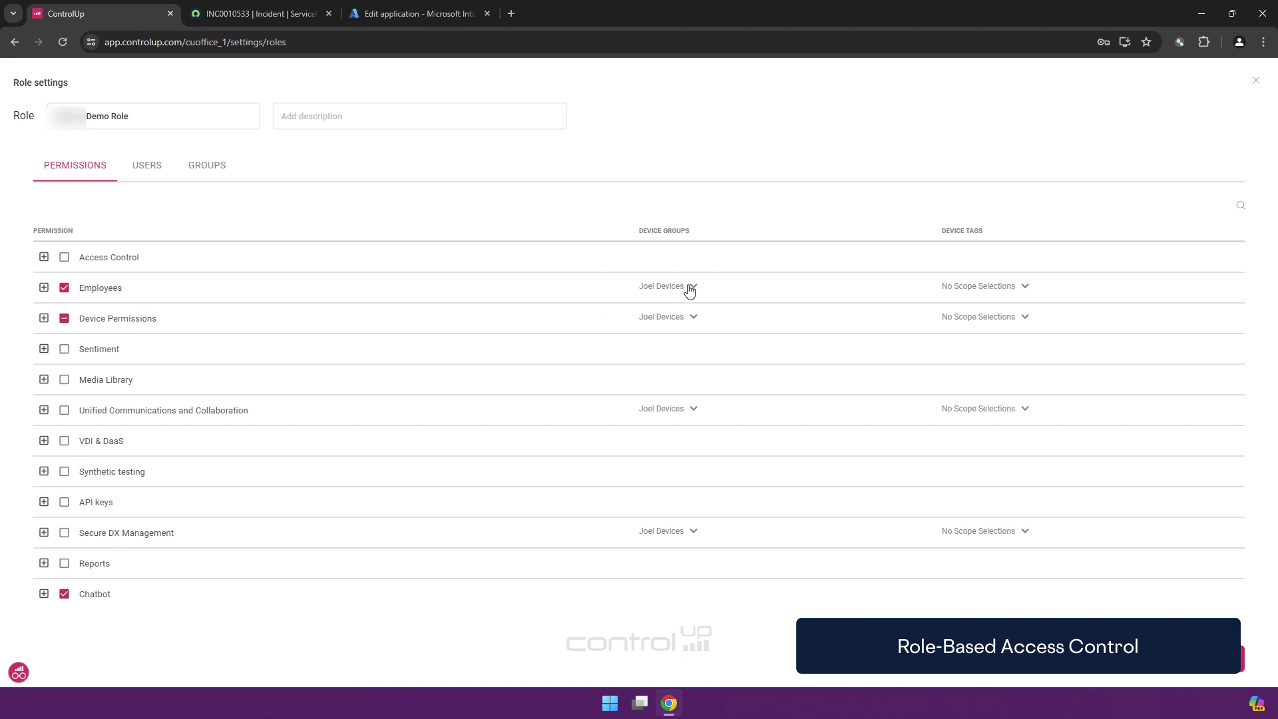
Check the role's Users and Groups without adding anyone, then close Role settings
{"action": "left_click", "coordinate": [169, 168]}
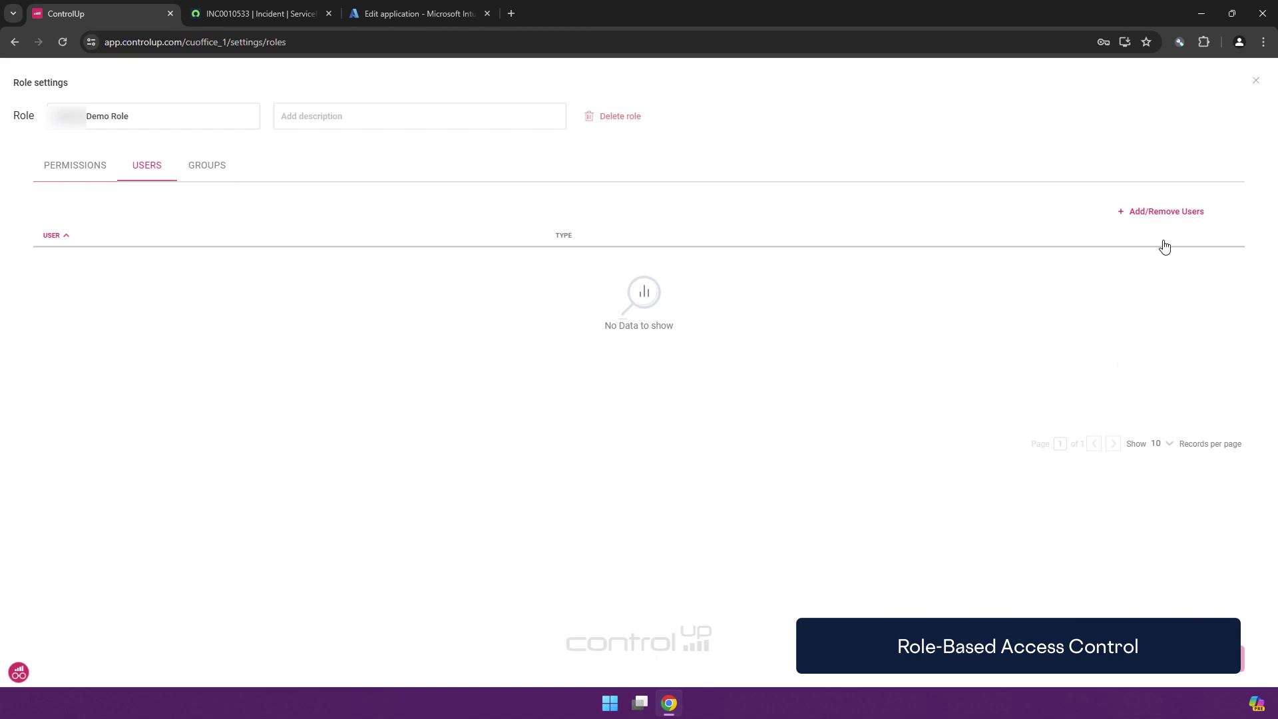
{"action": "left_click", "coordinate": [1163, 213]}
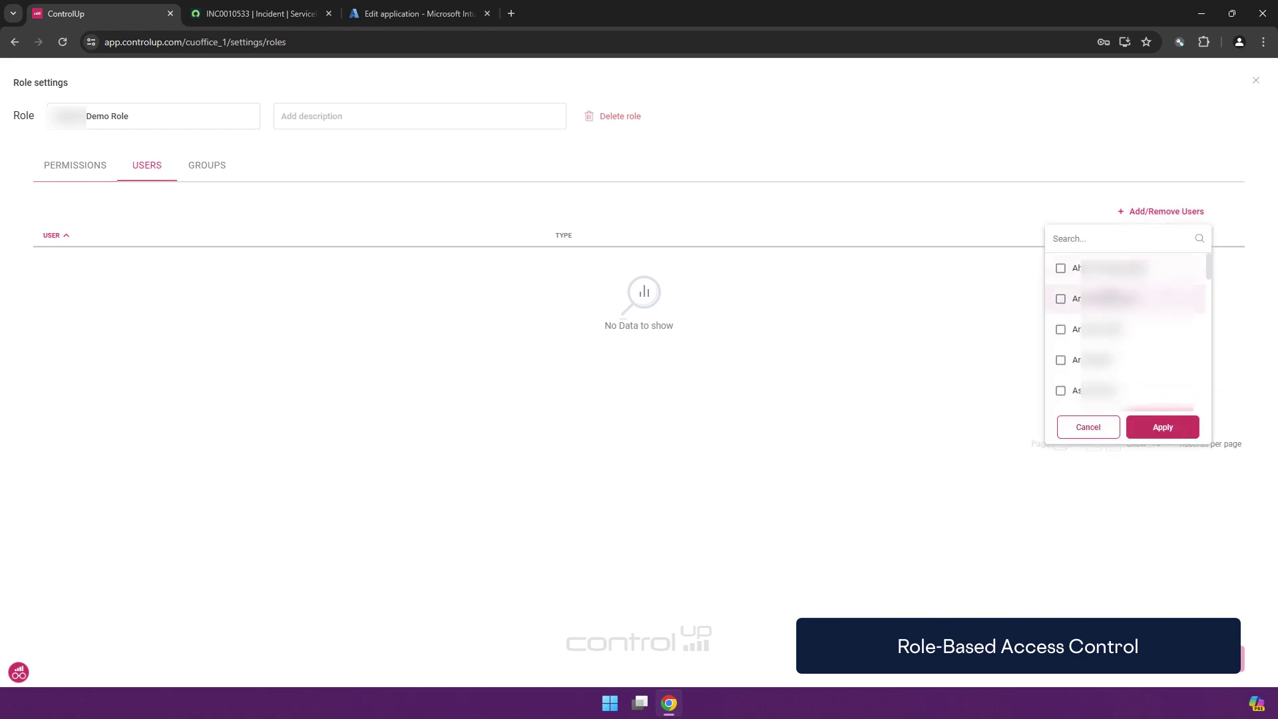
{"action": "left_click", "coordinate": [1102, 436]}
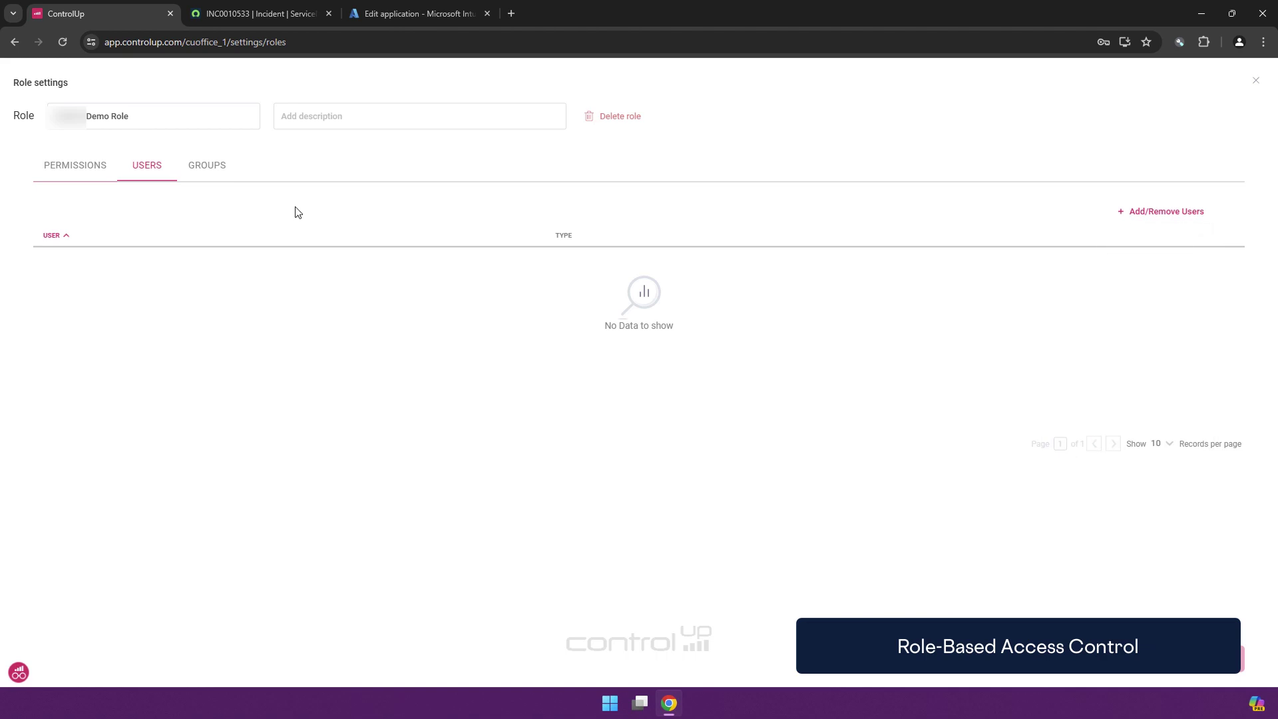
{"action": "left_click", "coordinate": [224, 170]}
{"action": "left_click", "coordinate": [1170, 213]}
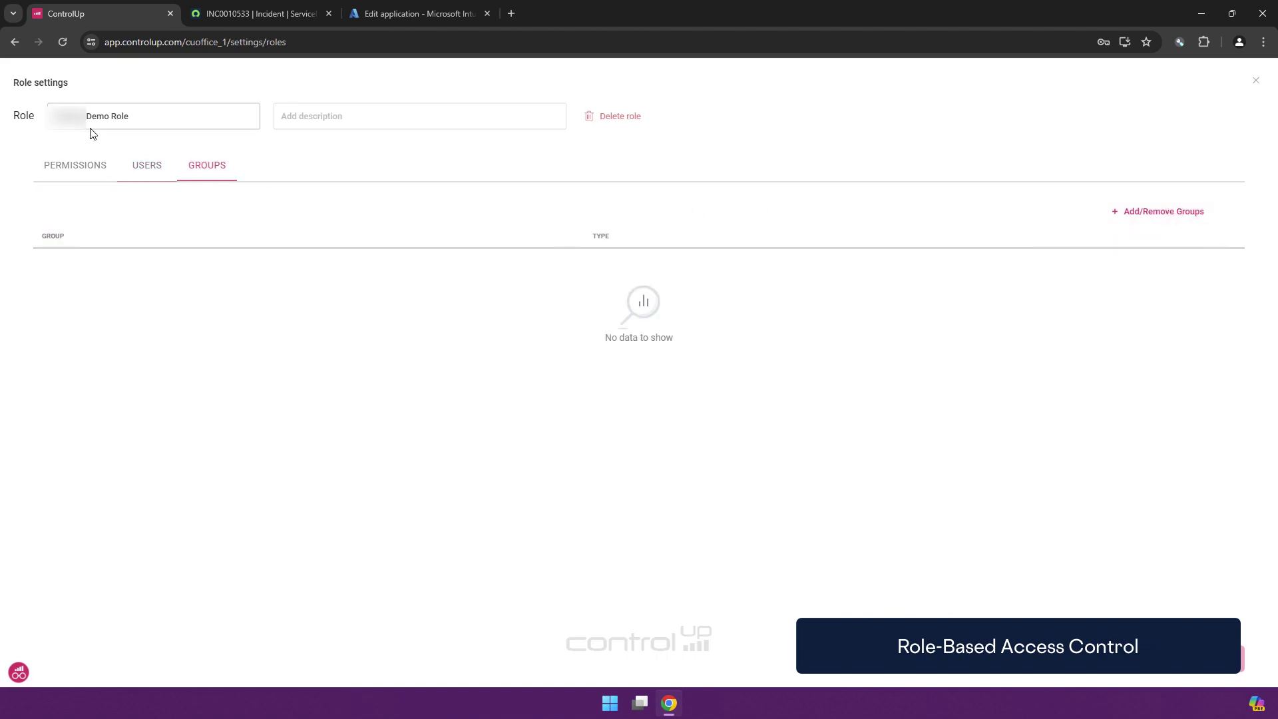
{"action": "key", "text": "Escape"}
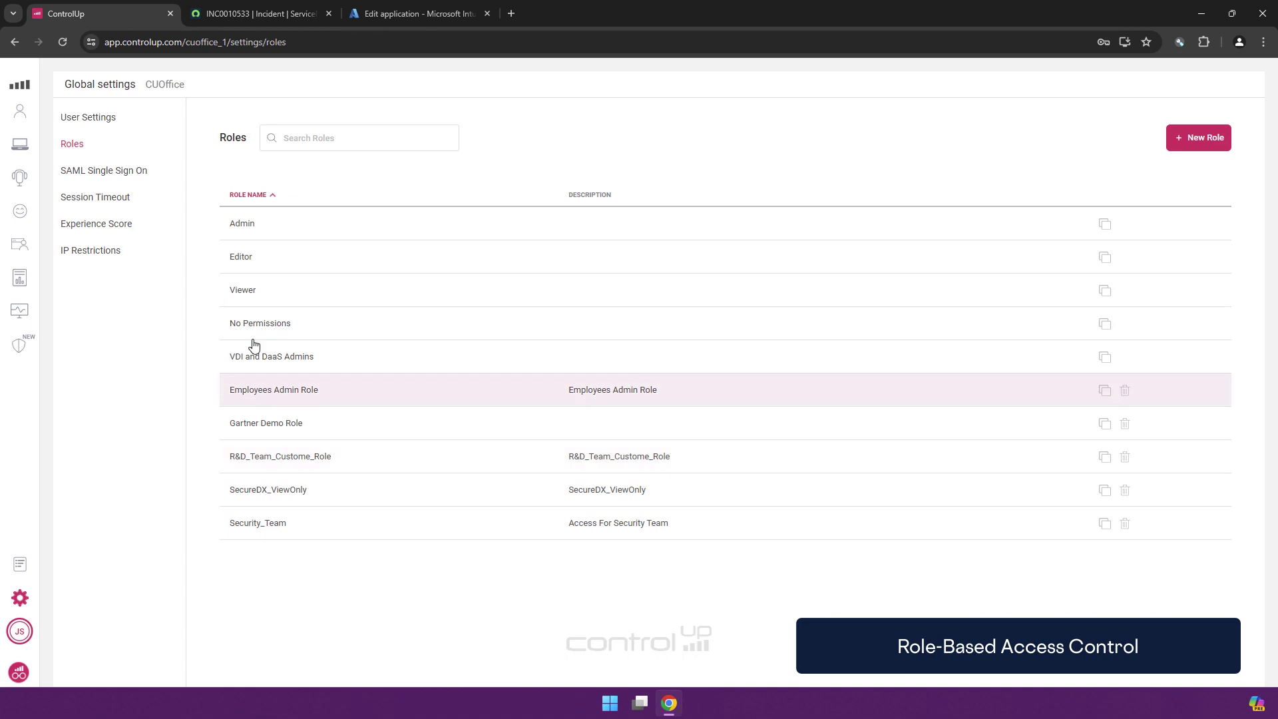
Find the demo user's account in User Settings and assign it the Gartner Demo Role
{"action": "left_click", "coordinate": [85, 126]}
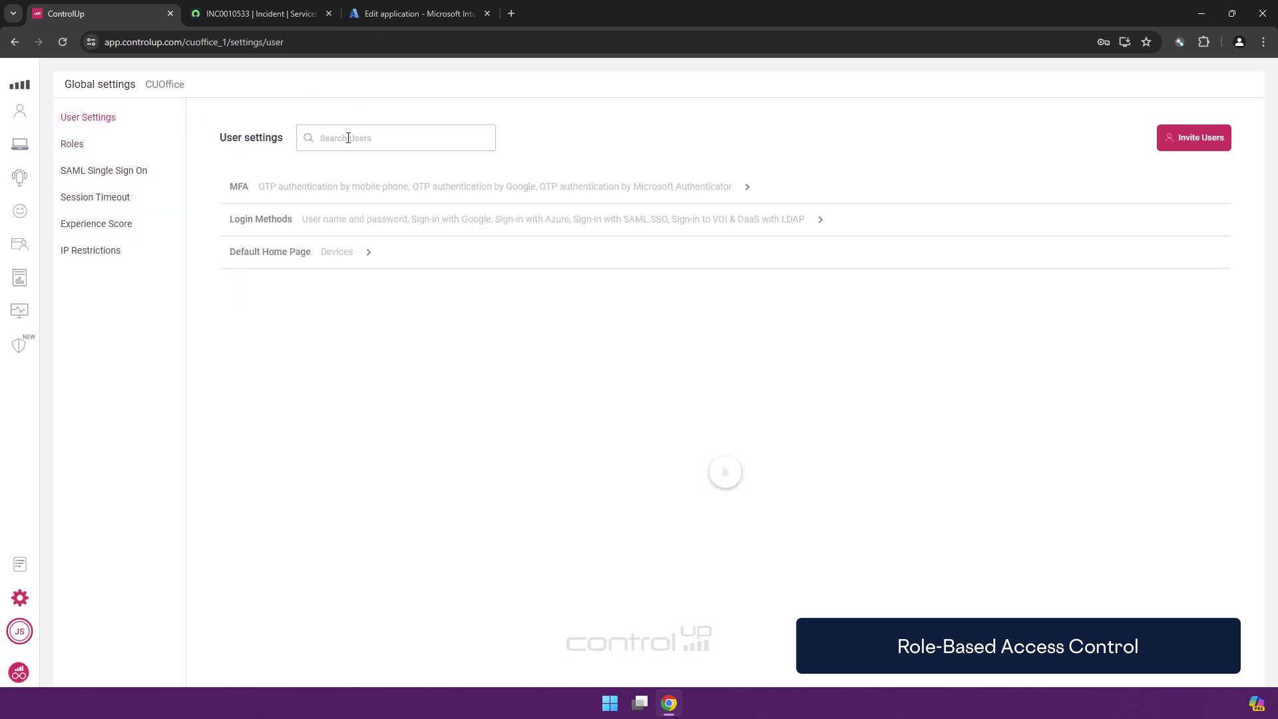
{"action": "type", "text": "joel"}
{"action": "left_click", "coordinate": [268, 379]}
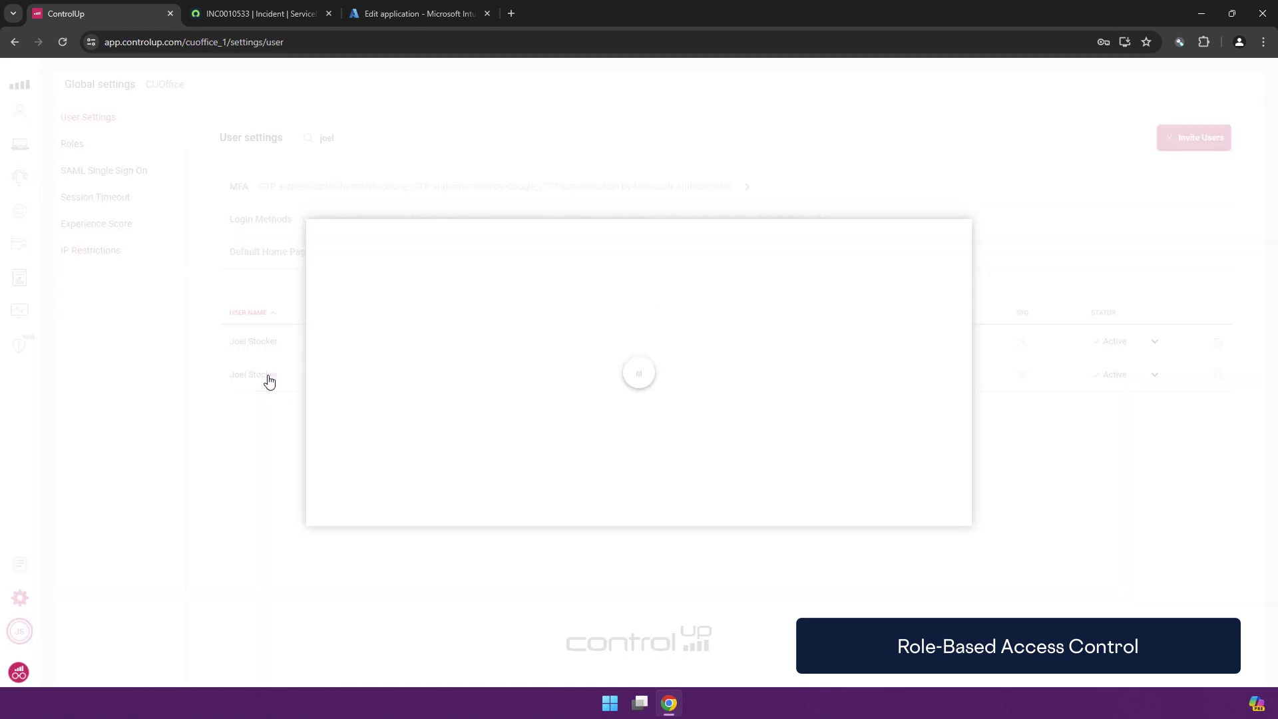
{"action": "left_click", "coordinate": [478, 326]}
{"action": "scroll", "coordinate": [499, 392], "scroll_direction": "down", "scroll_amount": 5}
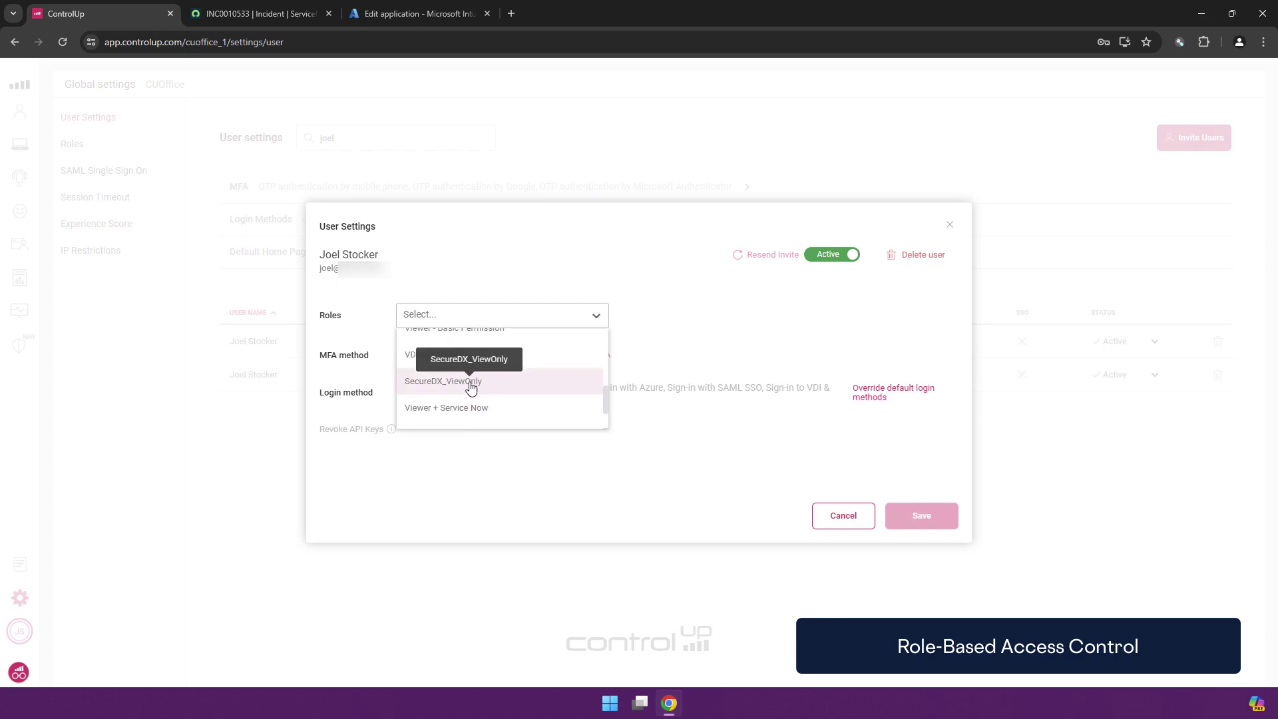
{"action": "scroll", "coordinate": [526, 382], "scroll_direction": "up", "scroll_amount": 3}
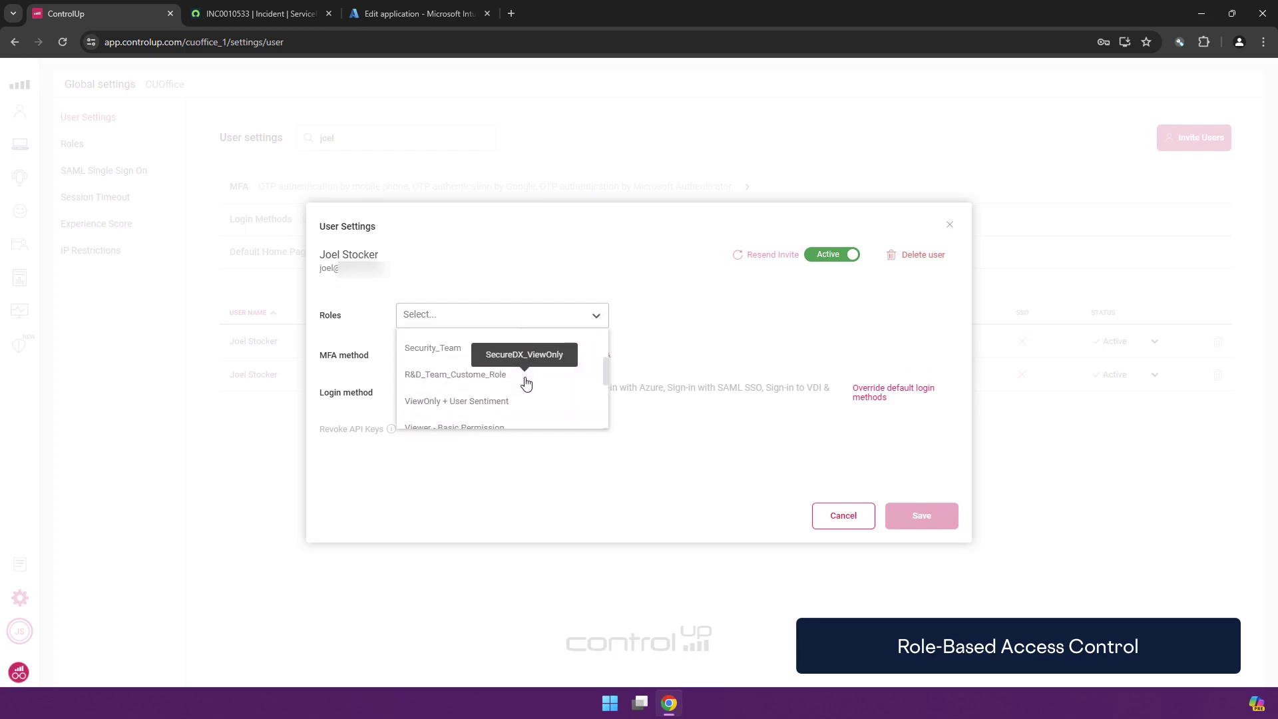
{"action": "scroll", "coordinate": [476, 373], "scroll_direction": "down", "scroll_amount": 2}
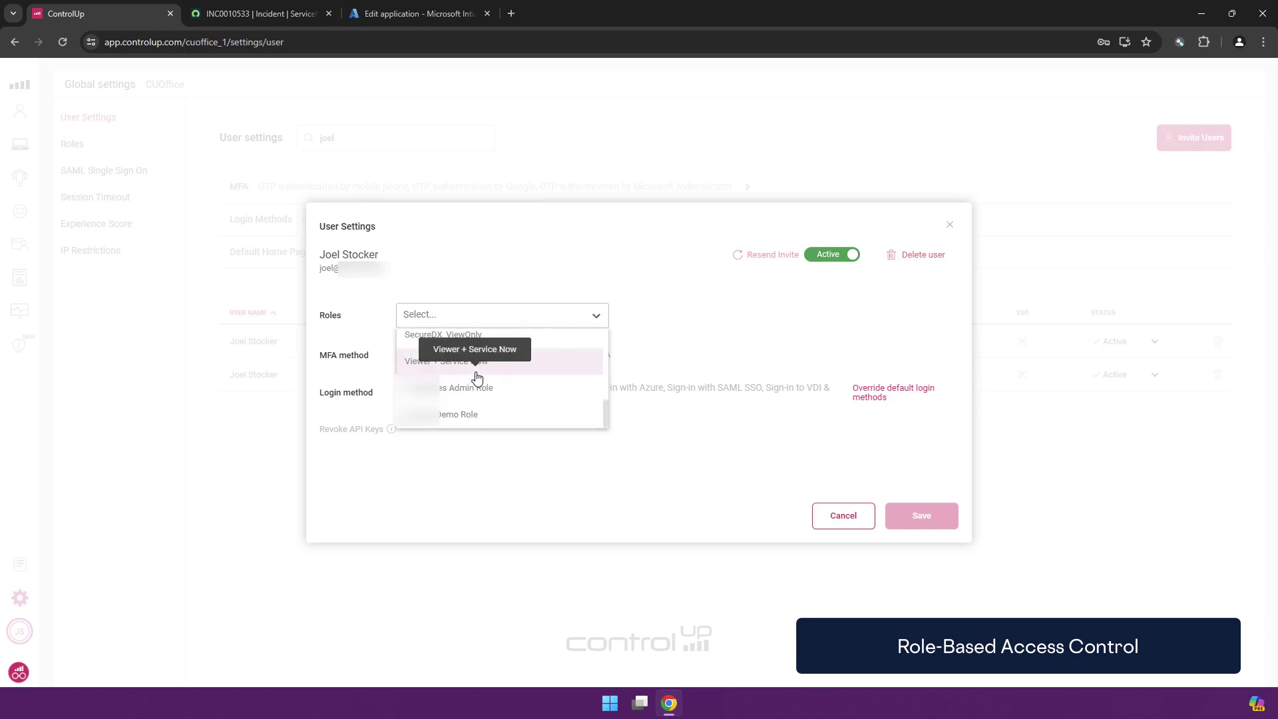
{"action": "left_click", "coordinate": [448, 414]}
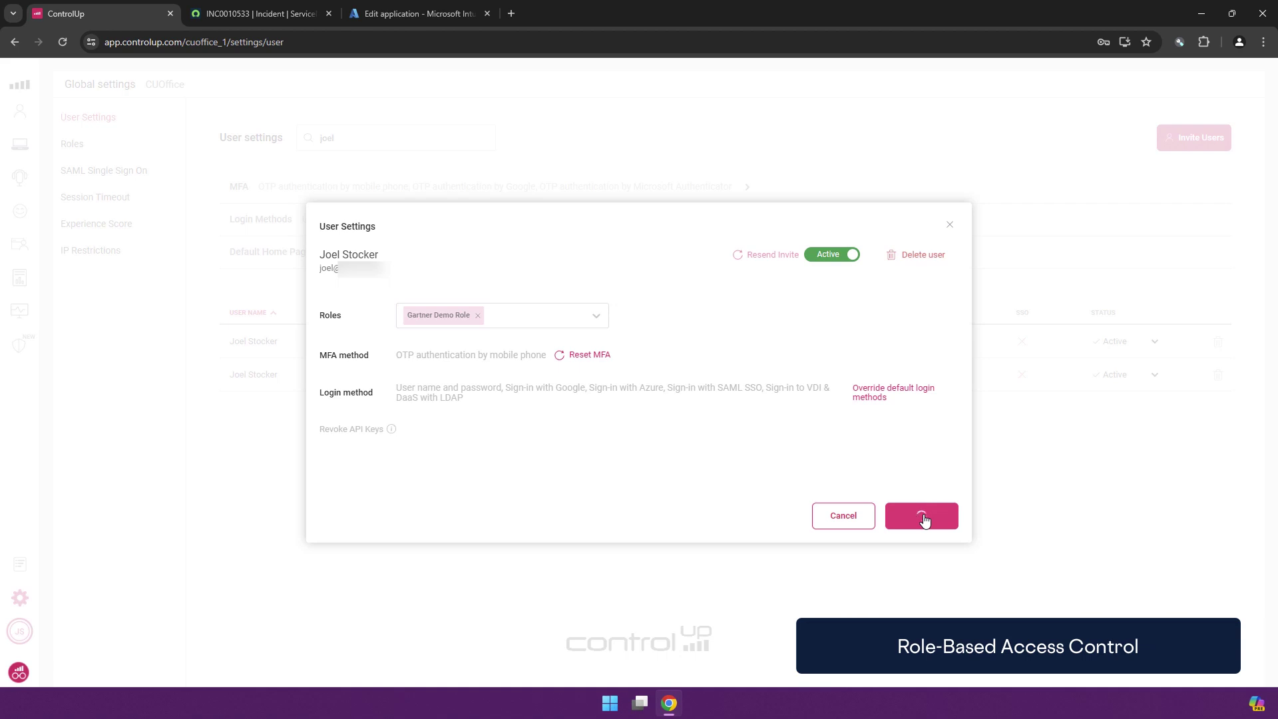
Open a new incognito window and load app.controlup.com
{"action": "left_click", "coordinate": [1262, 41]}
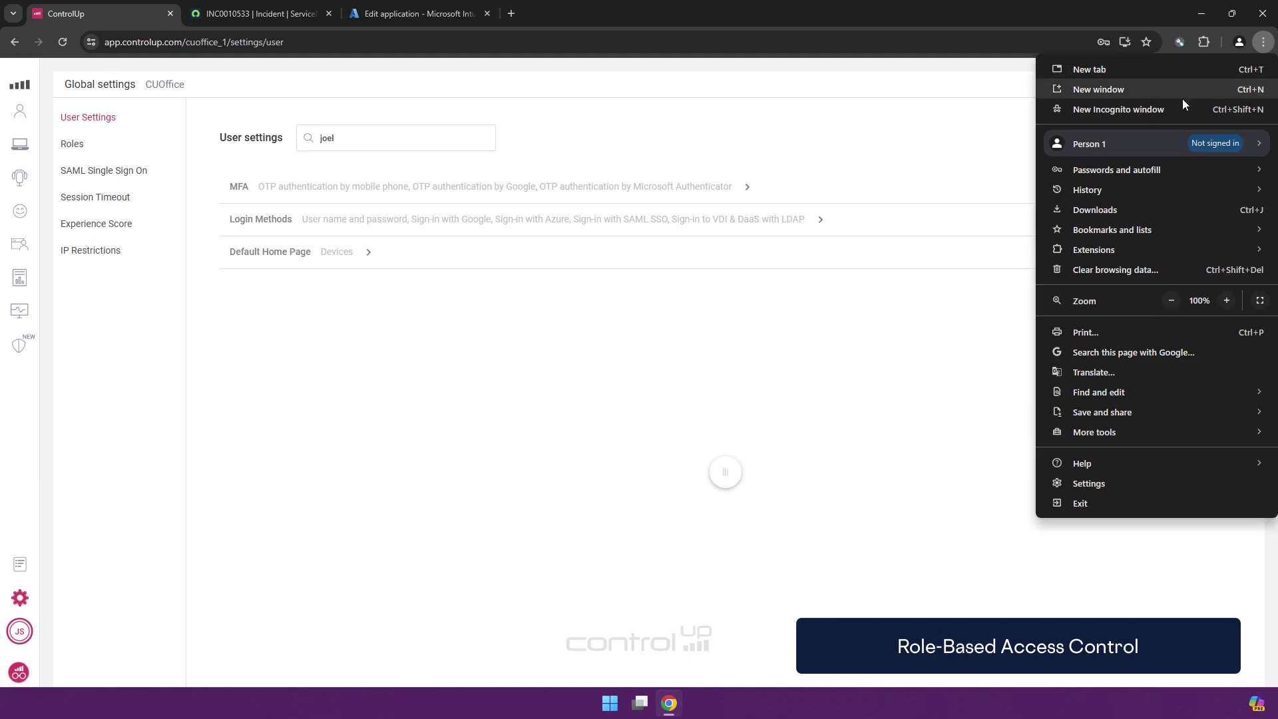
{"action": "left_click", "coordinate": [1169, 106]}
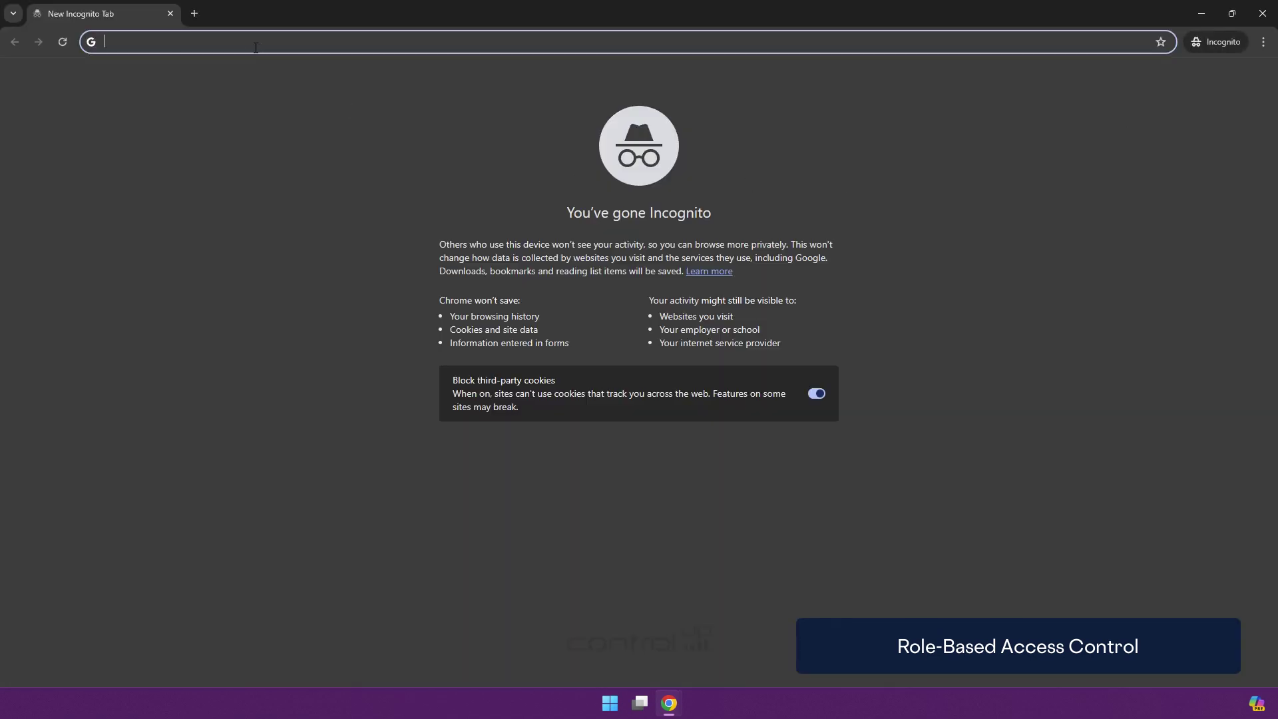
{"action": "type", "text": "app.controlup.com/cuoffice_1"}
{"action": "key", "text": "Return"}
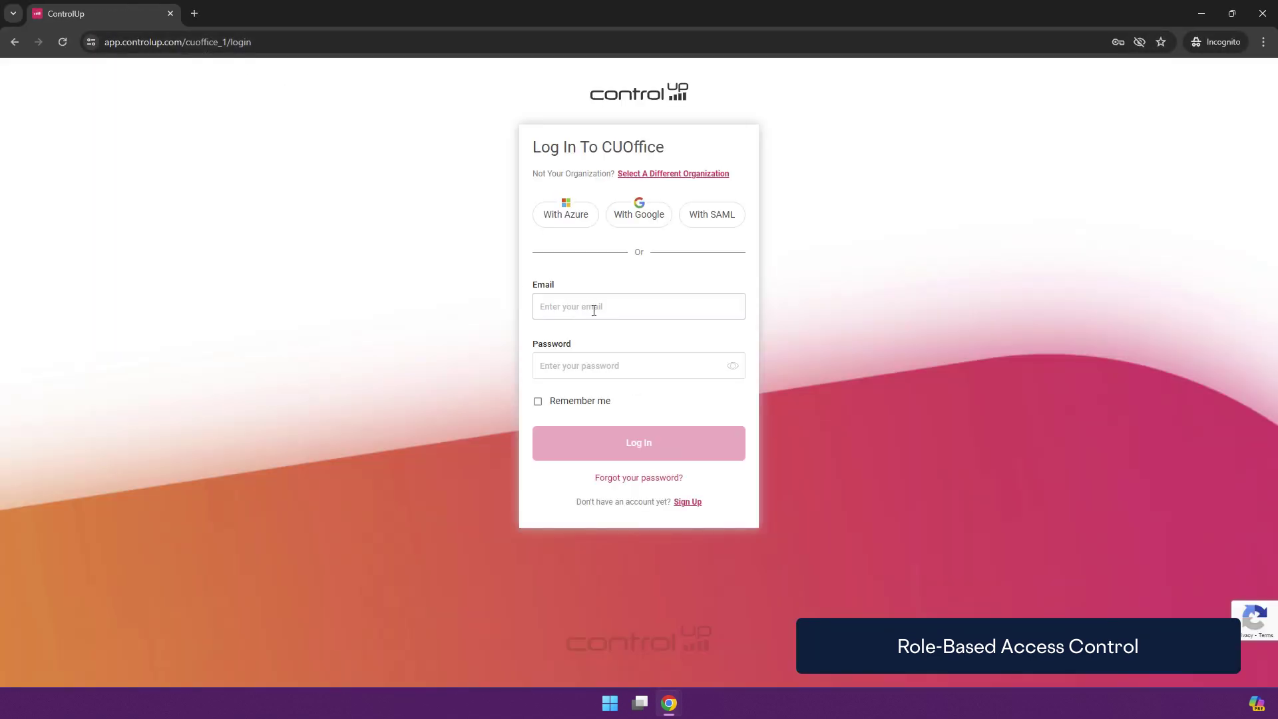
Sign in with the scoped user's e-mail, saved password and SMS verification code
{"action": "left_click", "coordinate": [593, 308]}
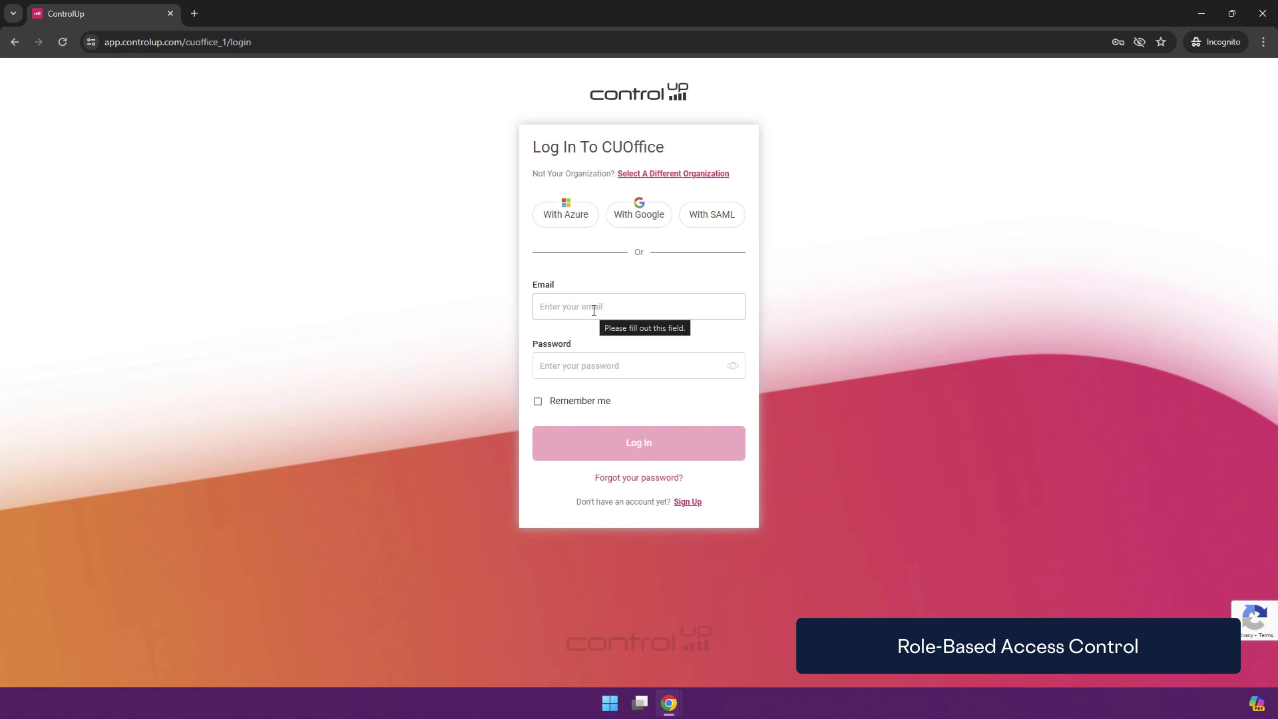
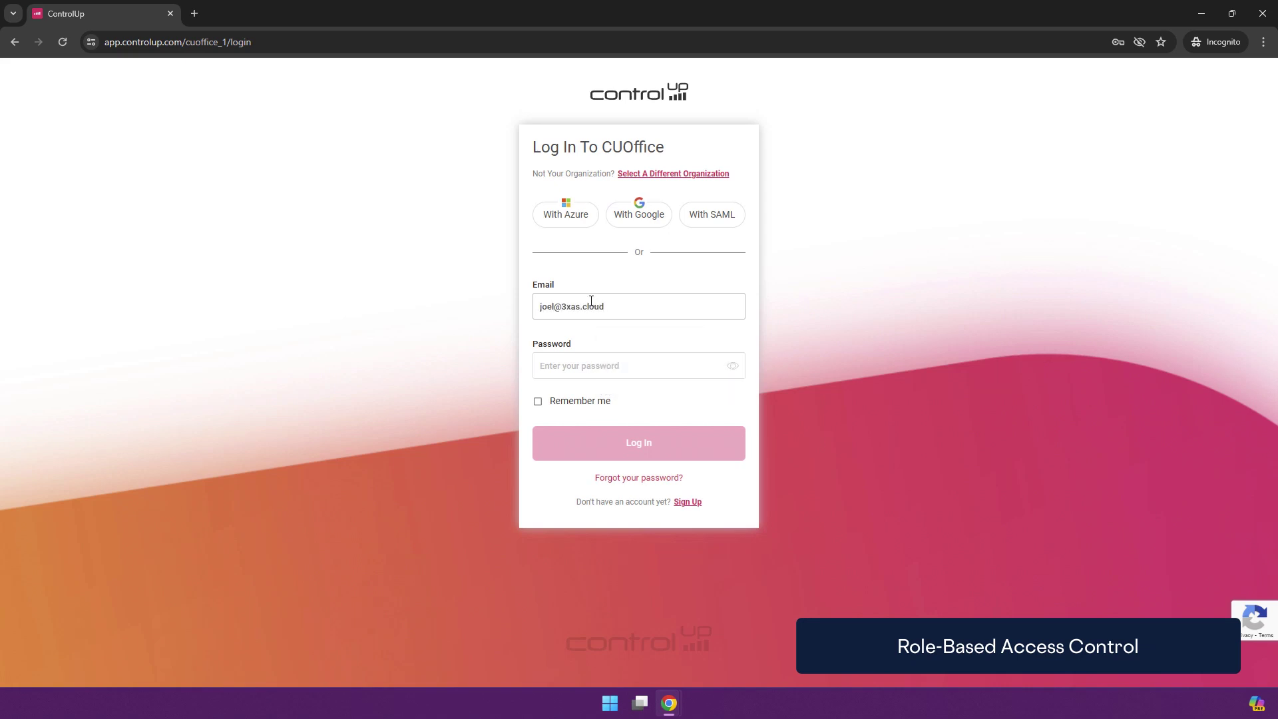
{"action": "left_click", "coordinate": [613, 365]}
{"action": "left_click", "coordinate": [633, 400]}
{"action": "left_click", "coordinate": [586, 451]}
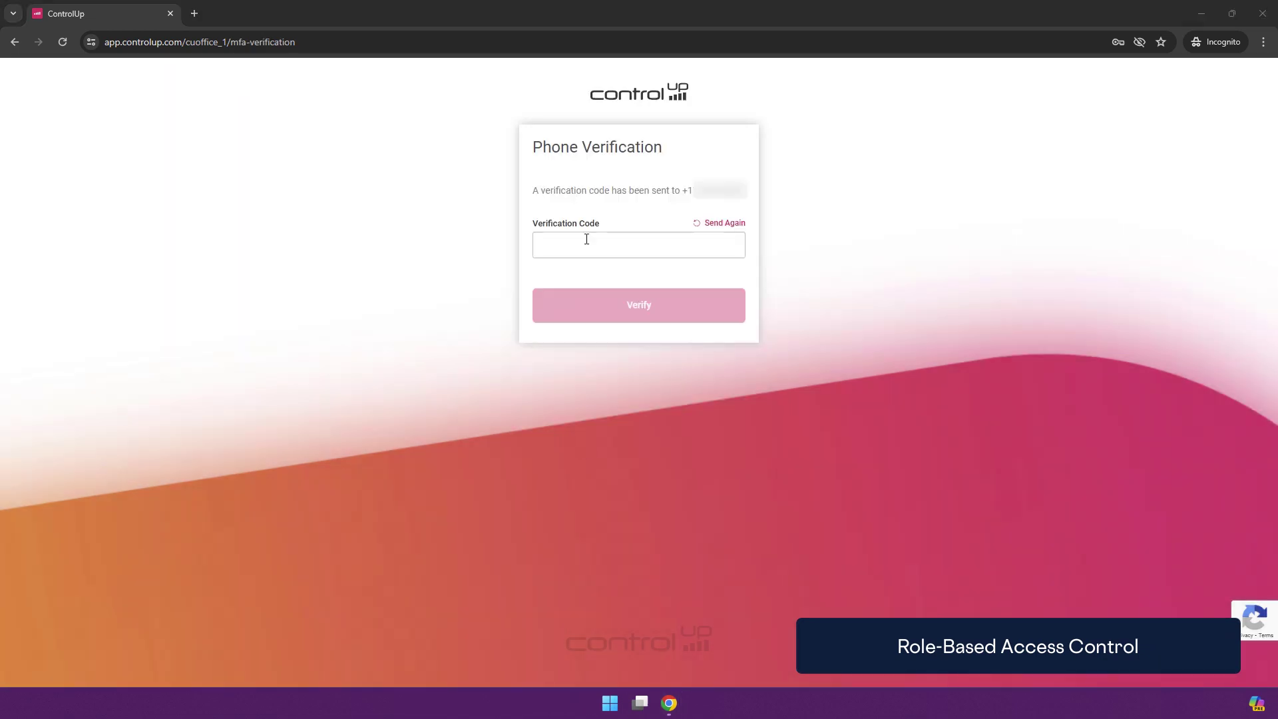
{"action": "left_click", "coordinate": [584, 240]}
{"action": "key", "text": "ctrl+v"}
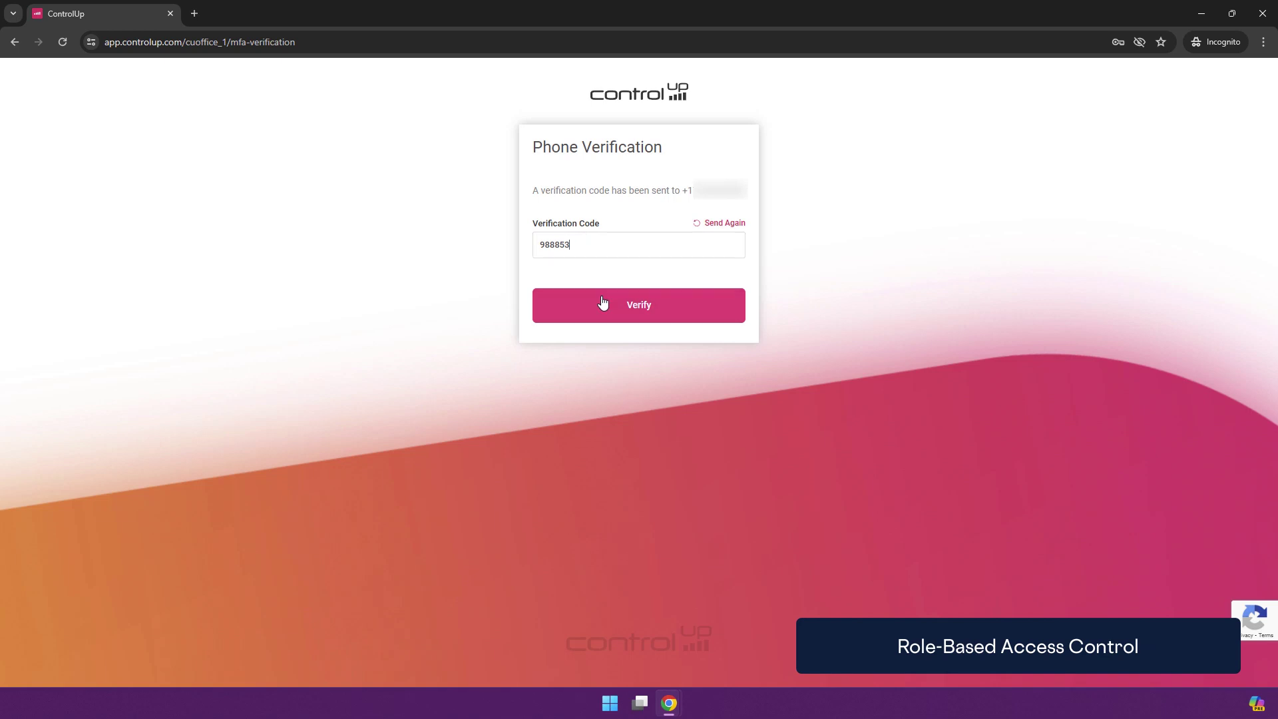
{"action": "left_click", "coordinate": [604, 307]}
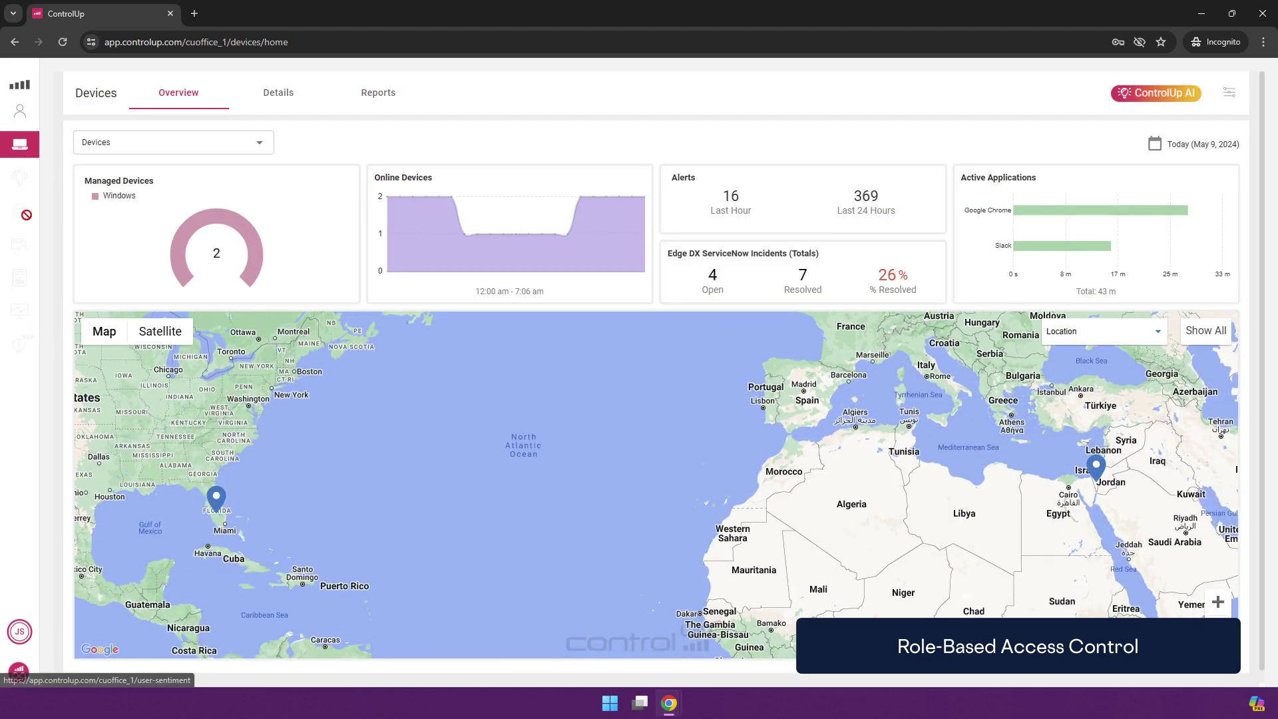
Compare the scoped user's Devices overview with the admin's 263 devices in the other window
{"action": "left_click", "coordinate": [29, 118]}
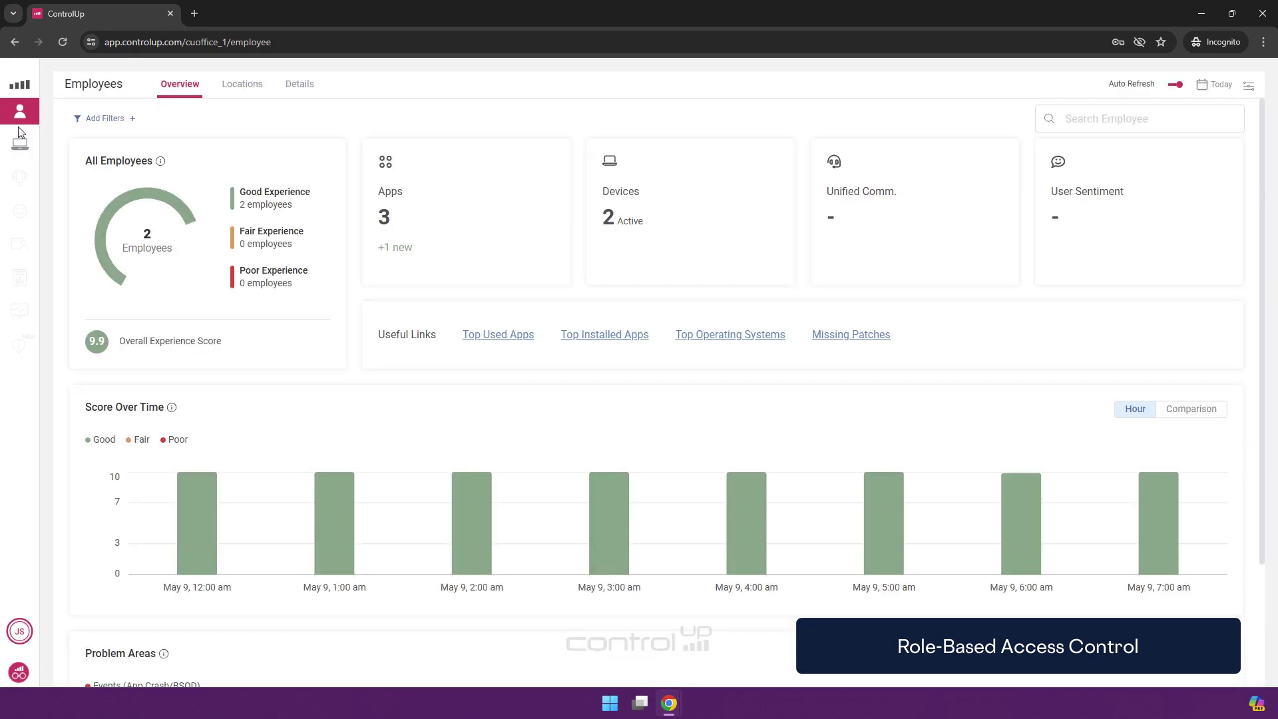
{"action": "left_click", "coordinate": [20, 144]}
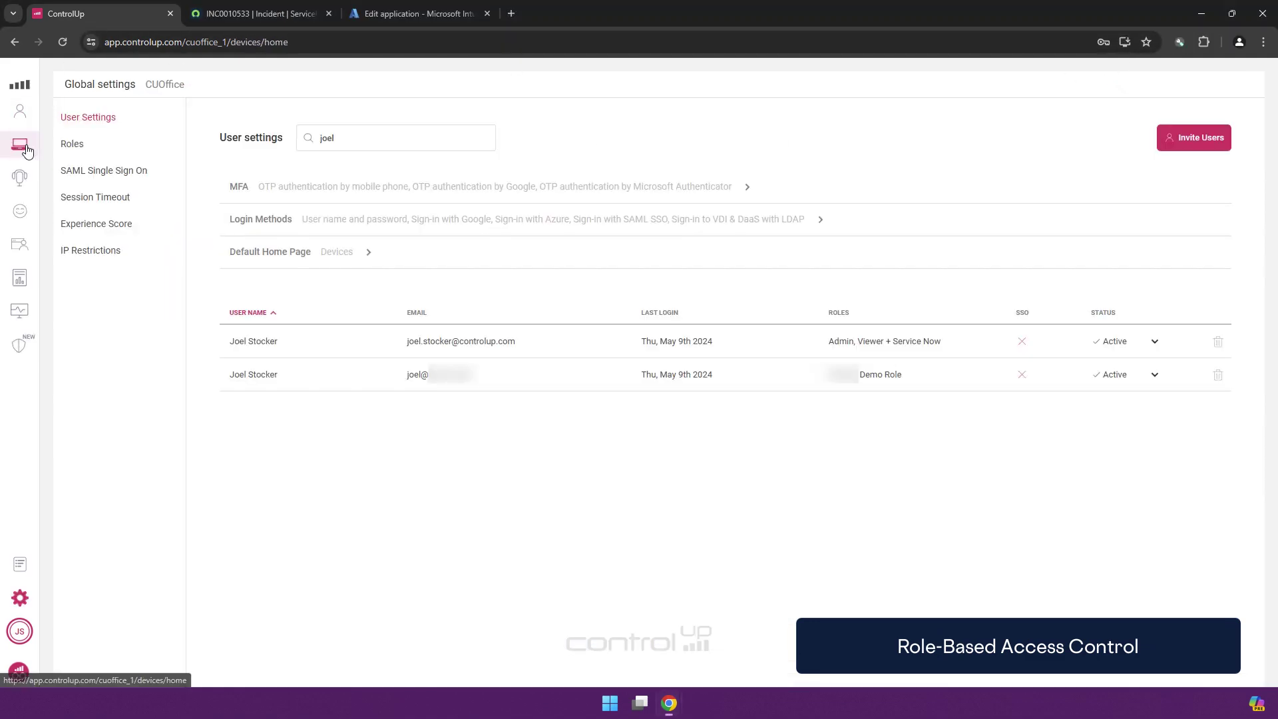
{"action": "left_click", "coordinate": [20, 145]}
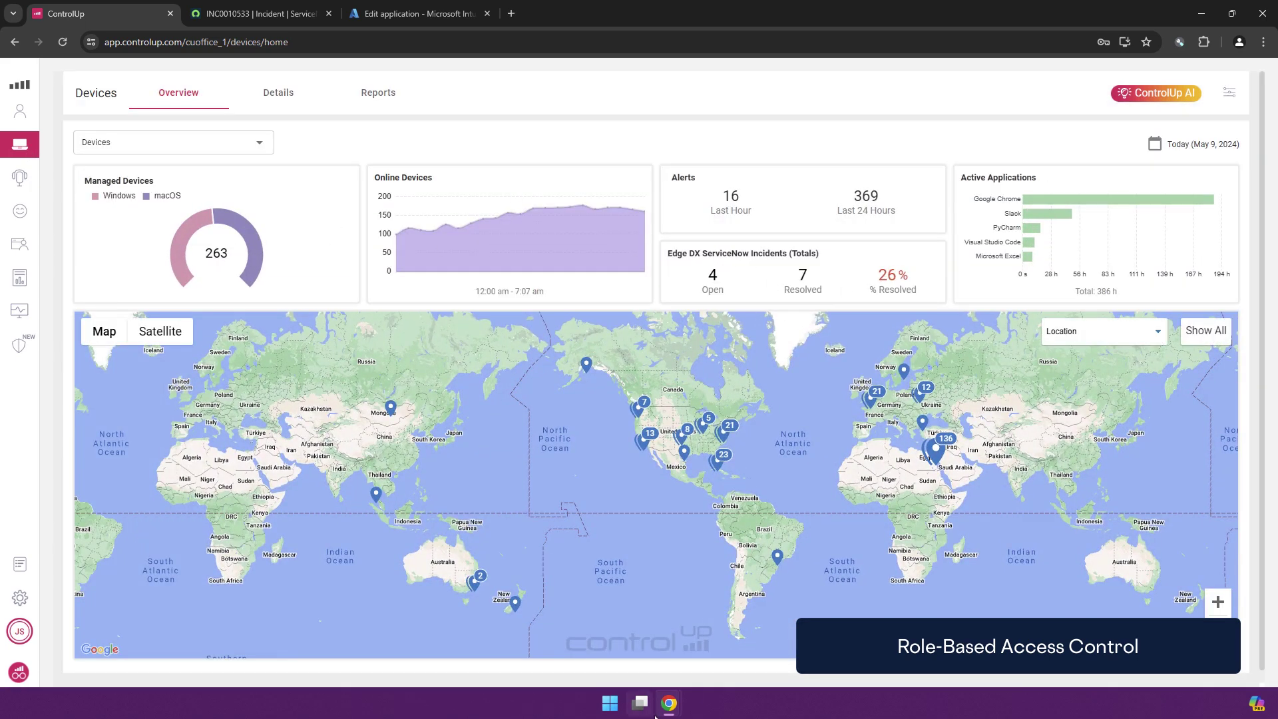
{"action": "mouse_move", "coordinate": [669, 702]}
{"action": "left_click", "coordinate": [739, 632]}
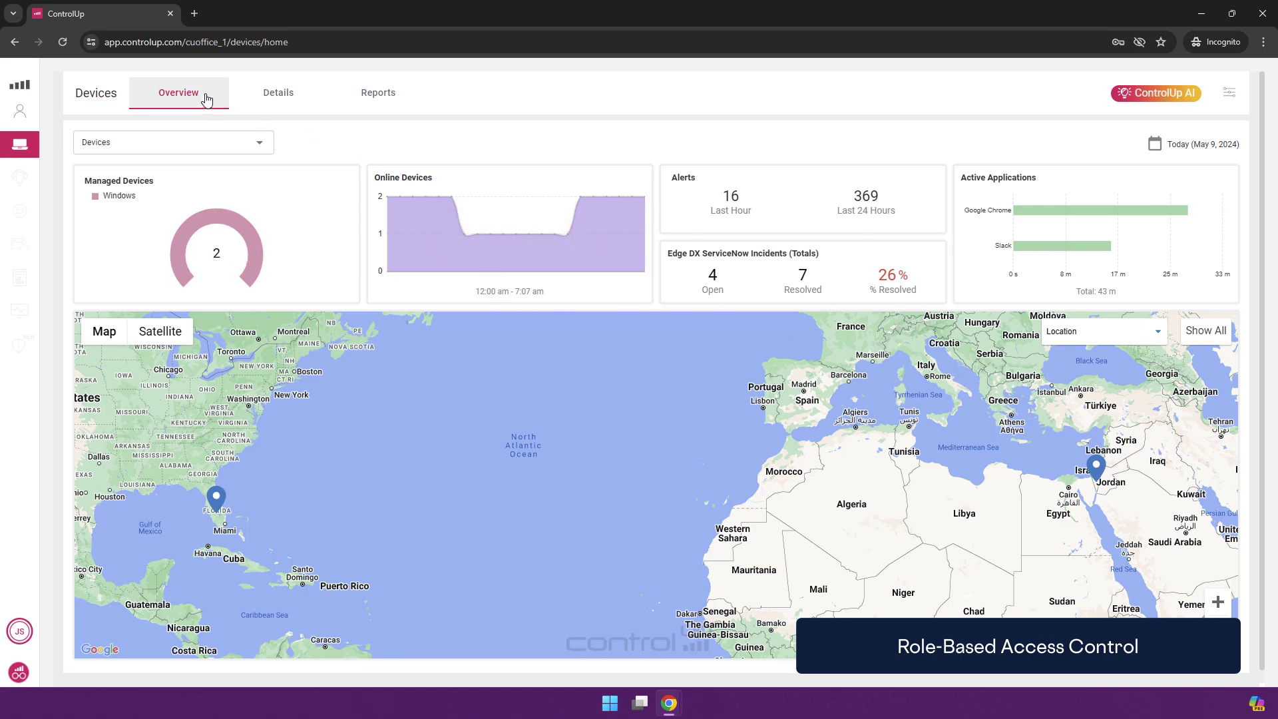
Open the first listed device's details from the devices table and dismiss the zoom hint
{"action": "left_click", "coordinate": [285, 105]}
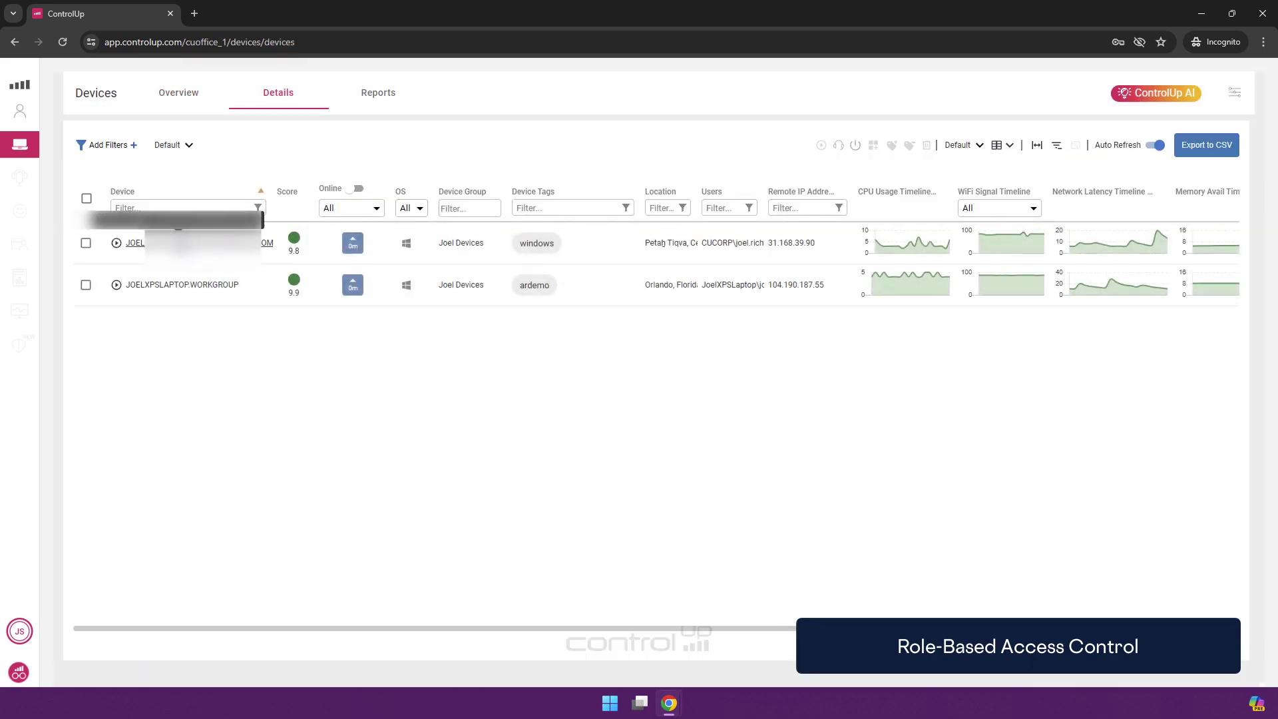
{"action": "left_click", "coordinate": [135, 243]}
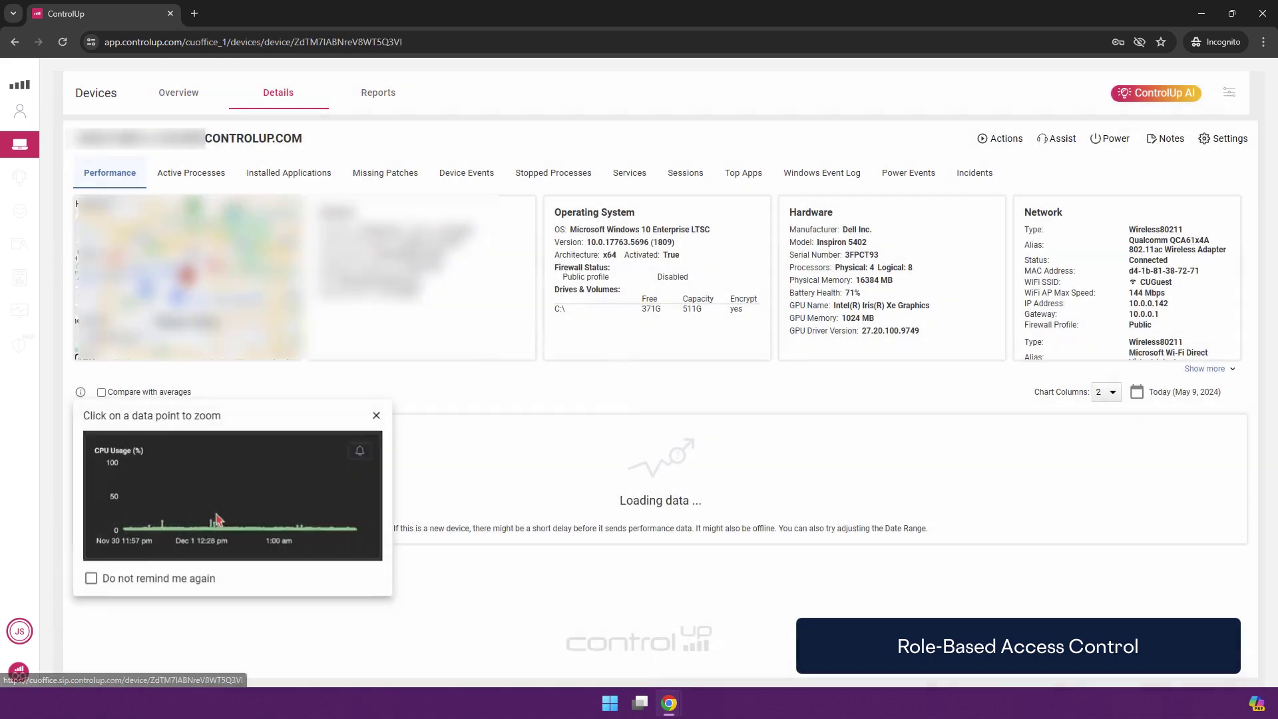
{"action": "left_click", "coordinate": [377, 418]}
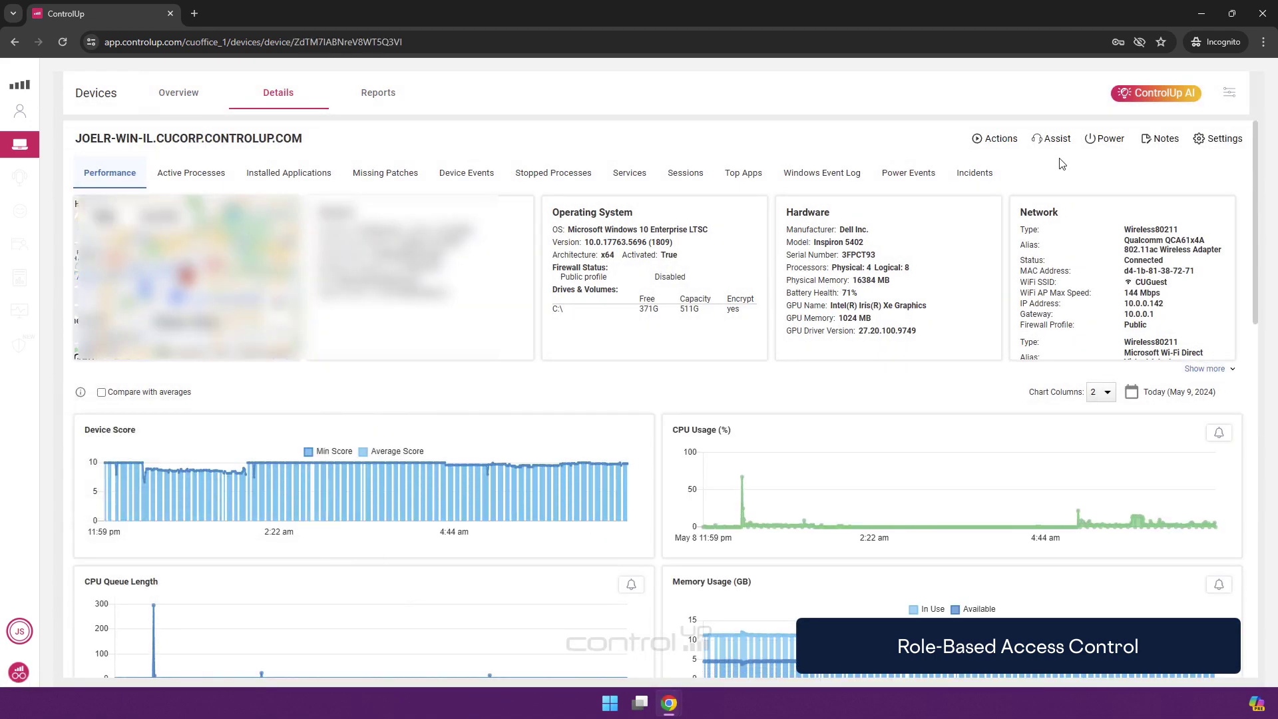